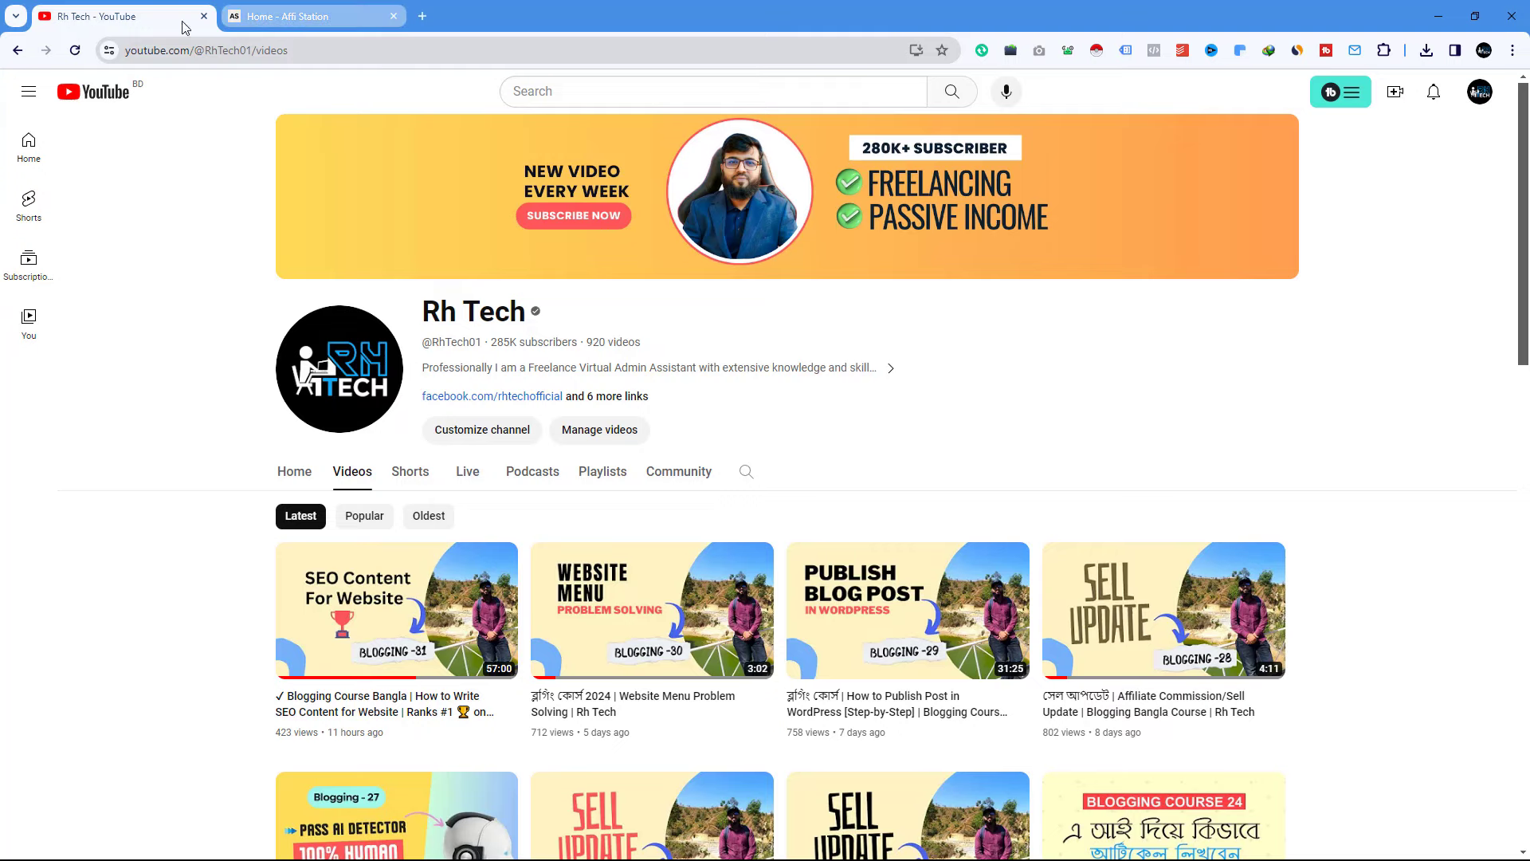
# Switch to the Affi Station site and examine the posts listed on its Appsumo Deals category page
pyautogui.click(263, 20)
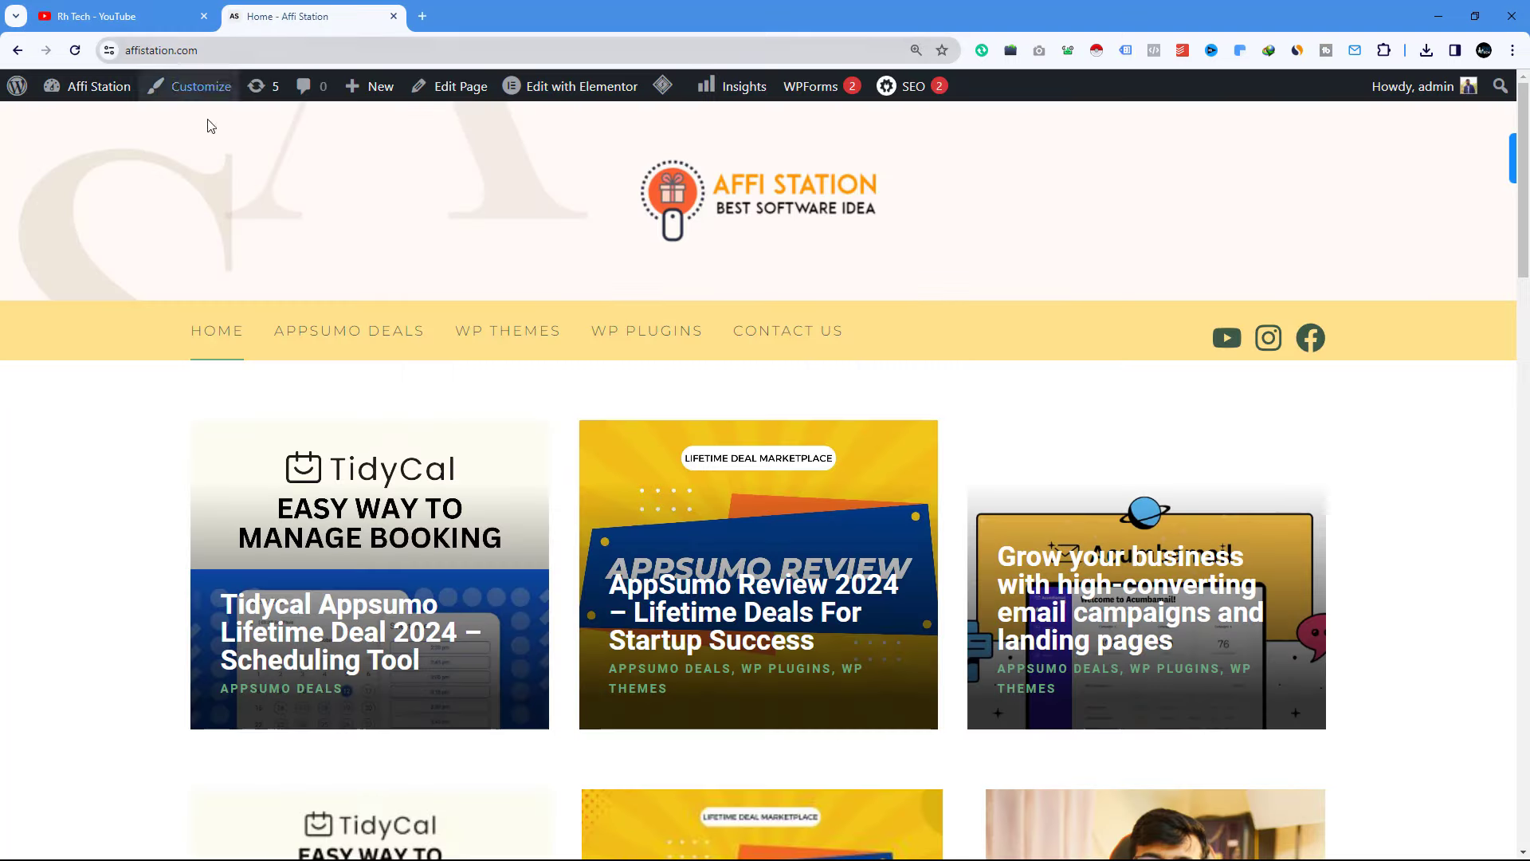
pyautogui.click(344, 336)
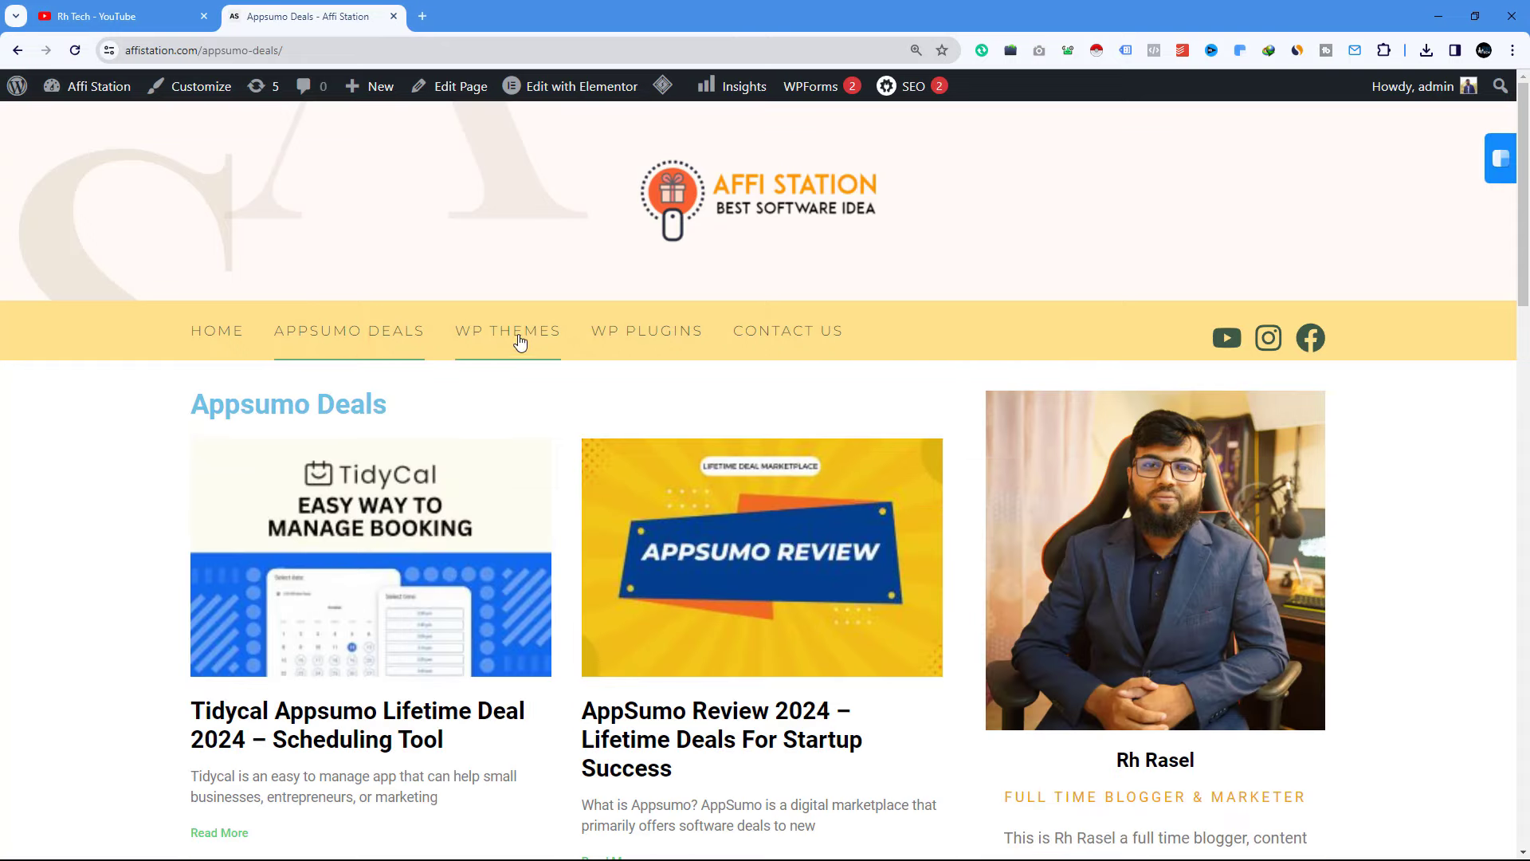
pyautogui.scroll(-5, 479, 494)
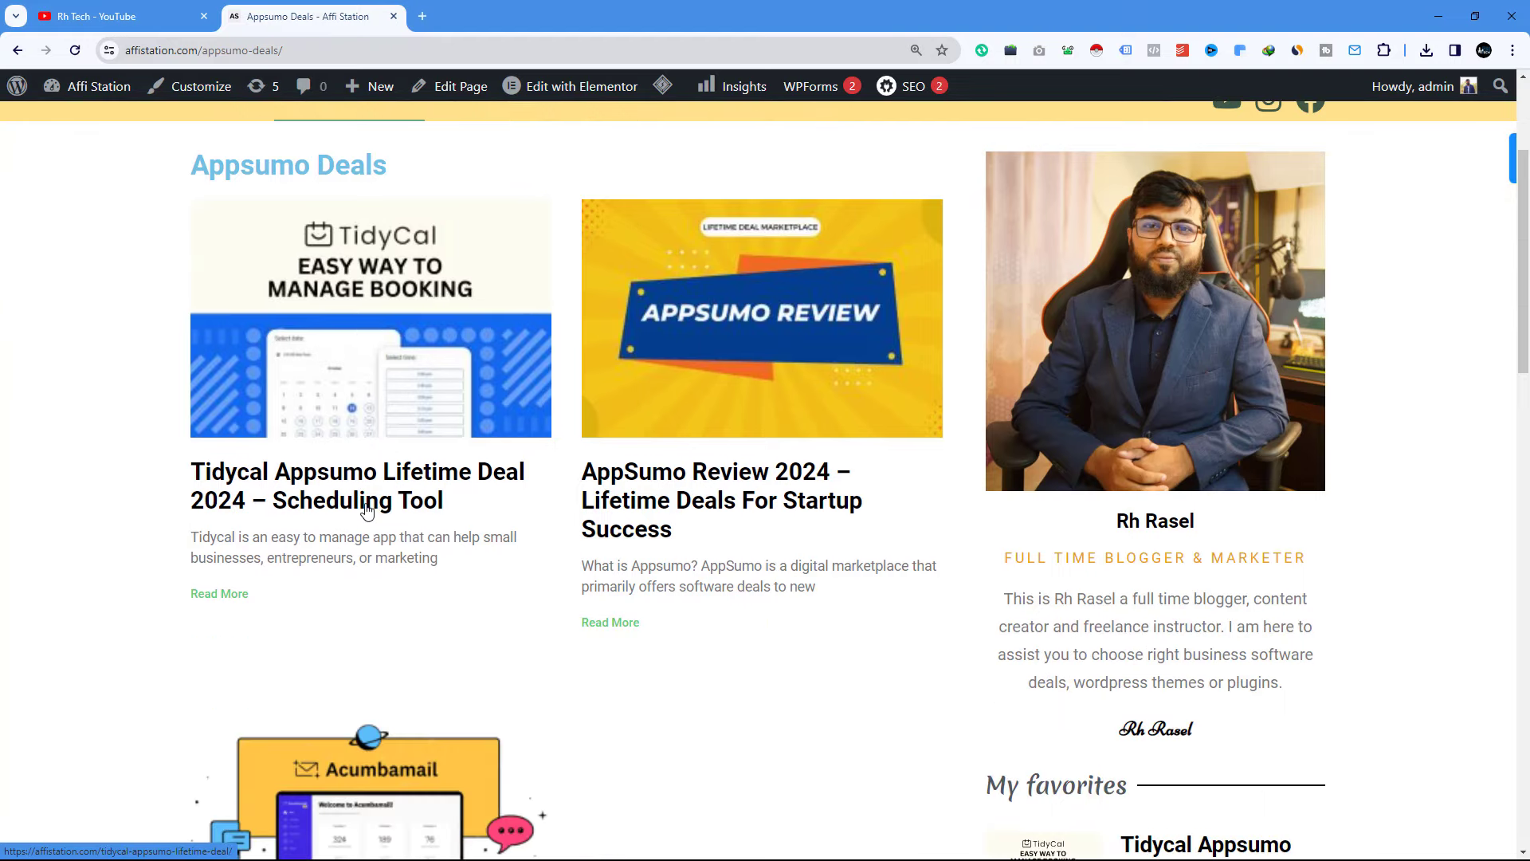
pyautogui.scroll(5, 239, 263)
pyautogui.scroll(-3, 327, 443)
pyautogui.scroll(3, 483, 368)
pyautogui.scroll(-7, 427, 386)
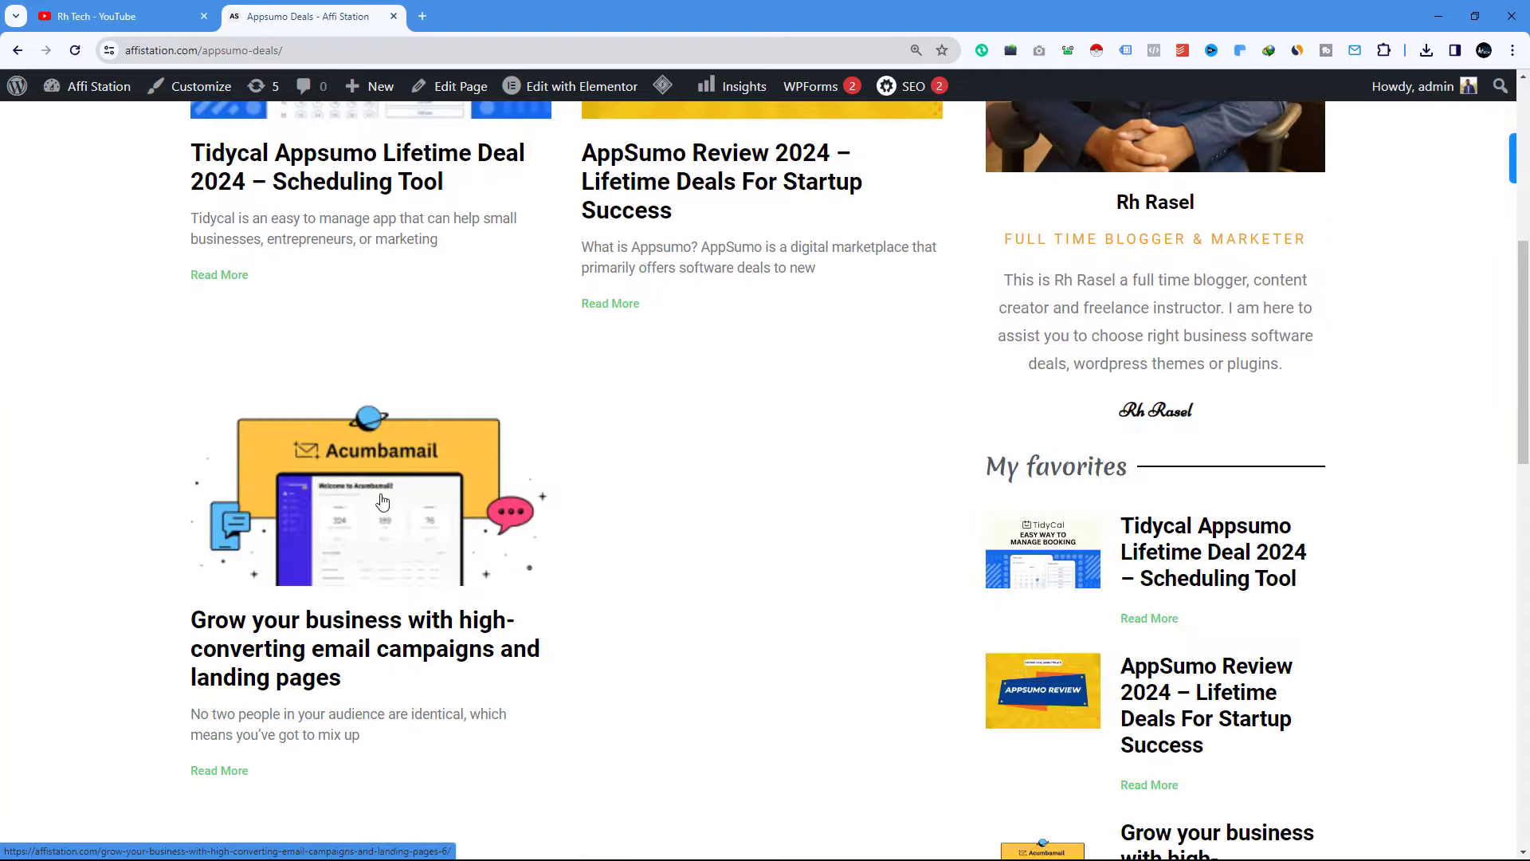
pyautogui.scroll(7, 459, 585)
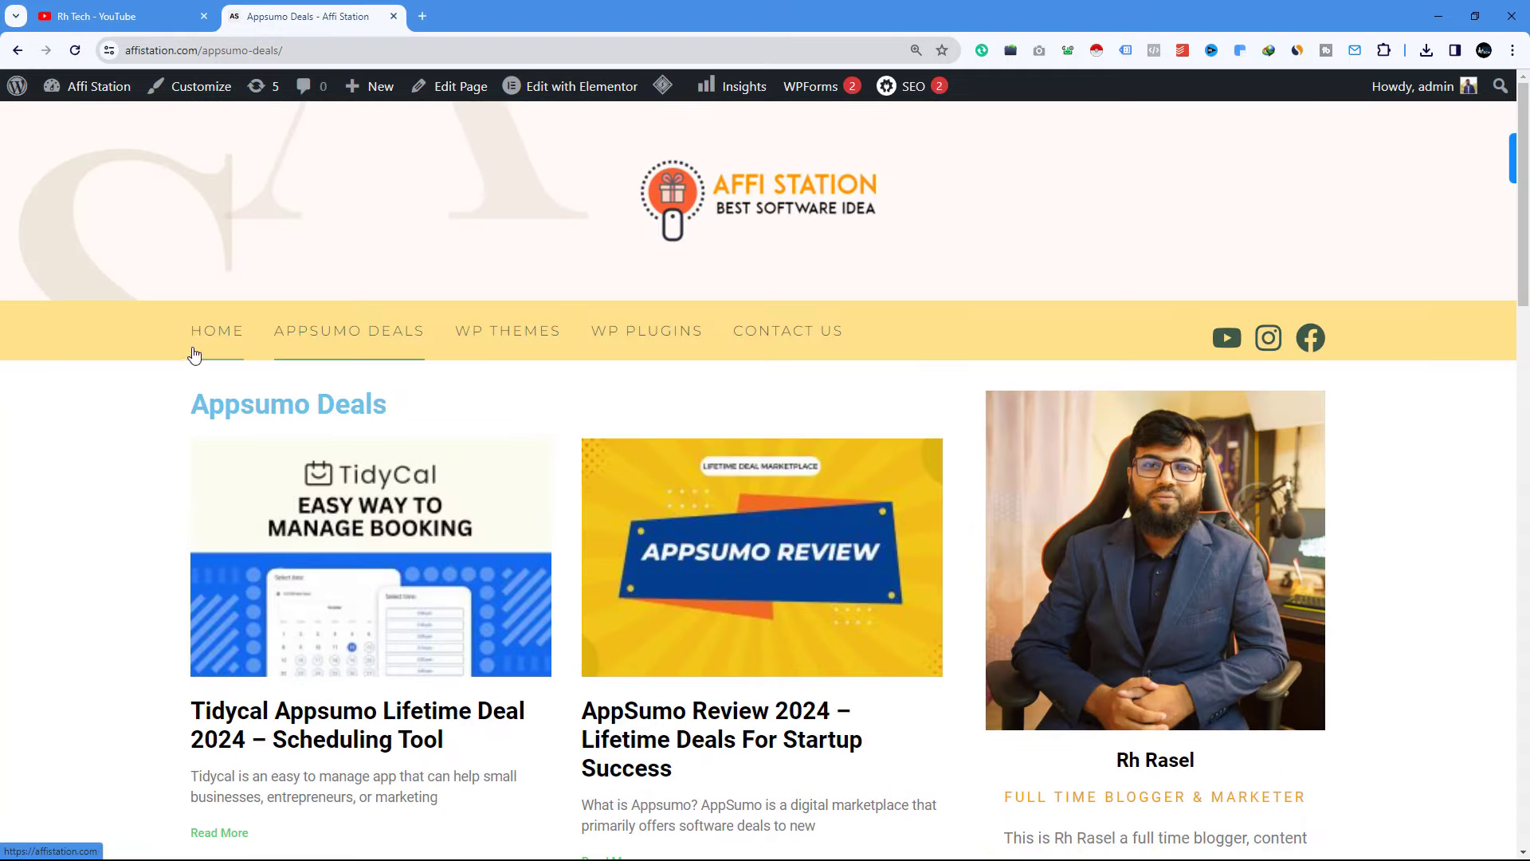
# From the WordPress dashboard's post list, open the Tidycal Appsumo Lifetime Deal 2024 post for editing in a new tab
pyautogui.moveTo(93, 95)
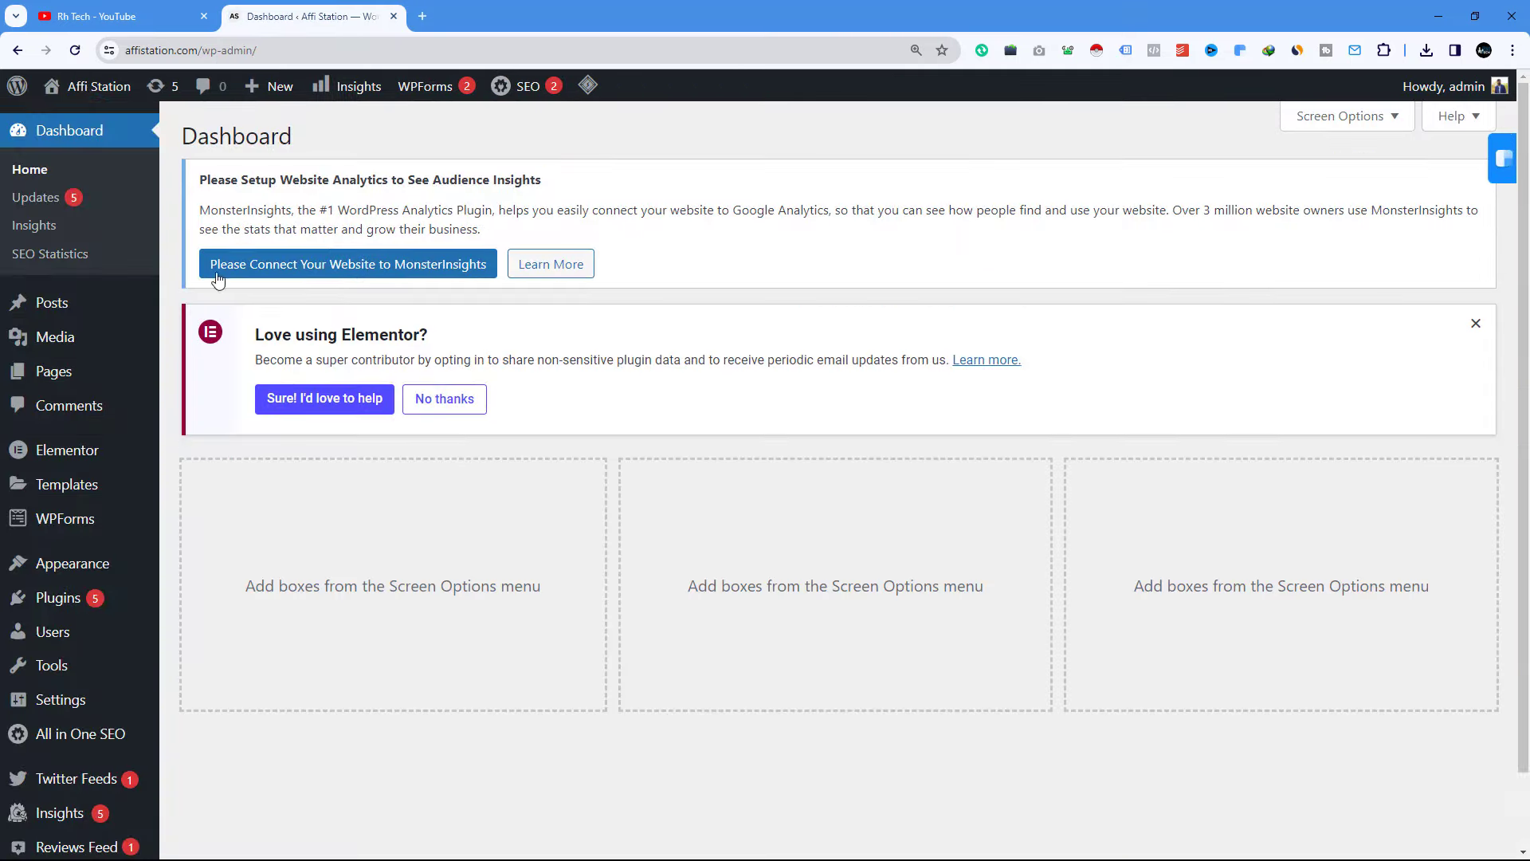
pyautogui.click(57, 304)
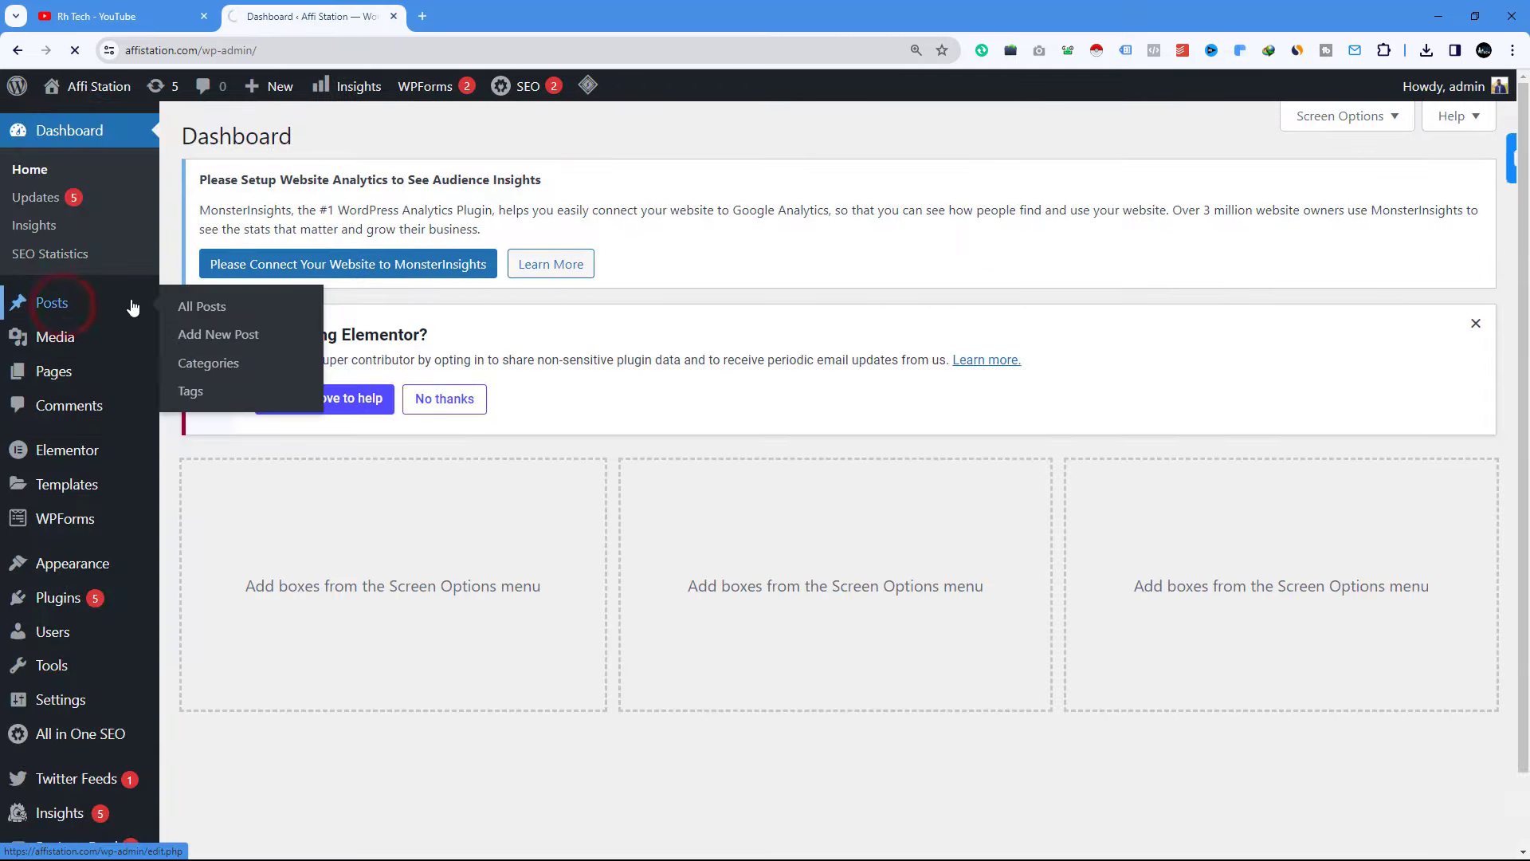
pyautogui.scroll(-3, 289, 452)
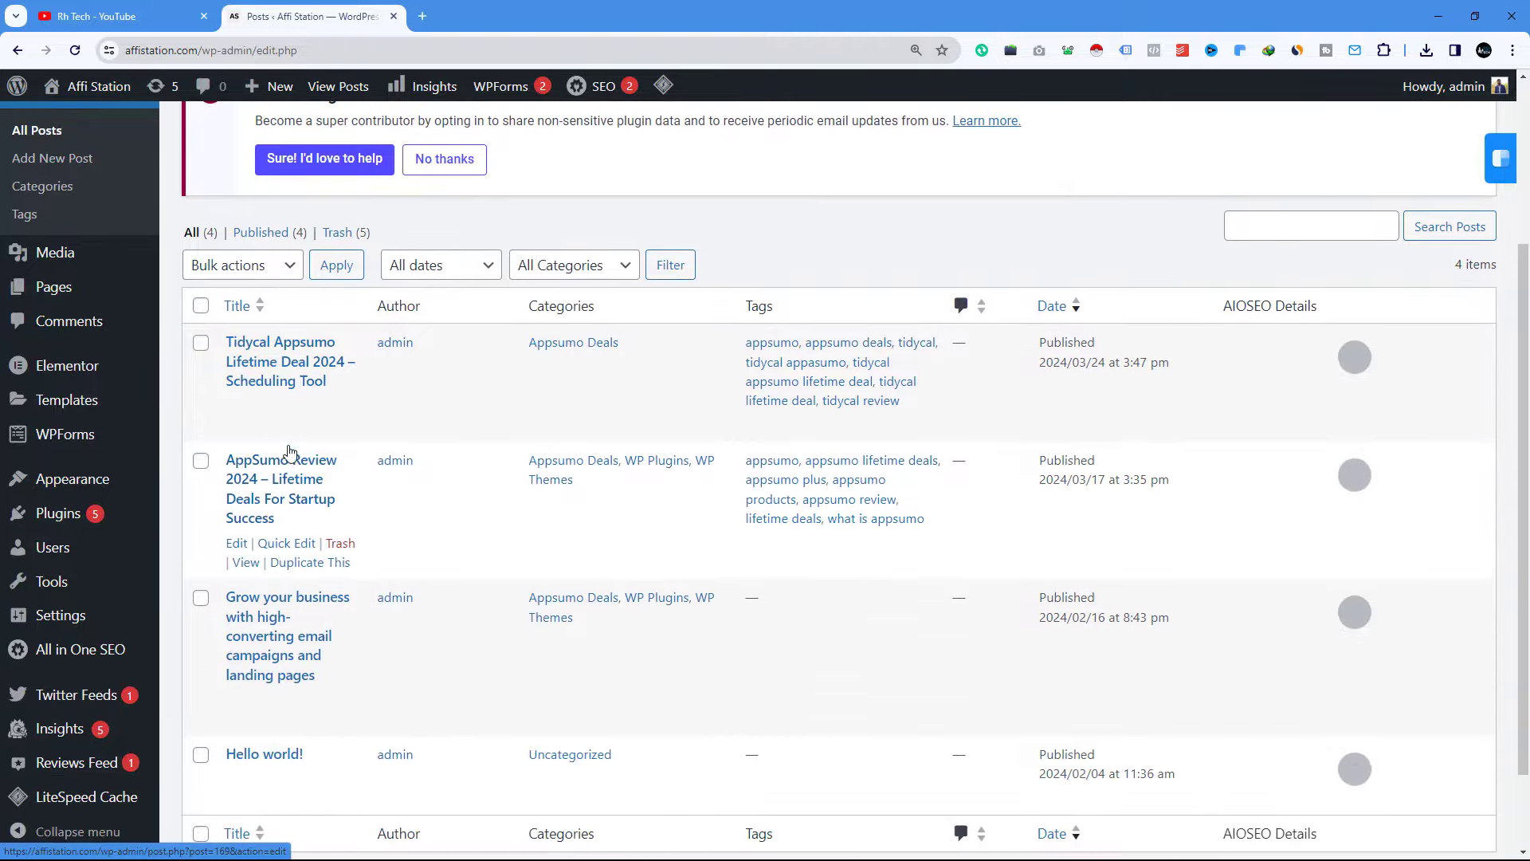
pyautogui.rightClick(245, 411)
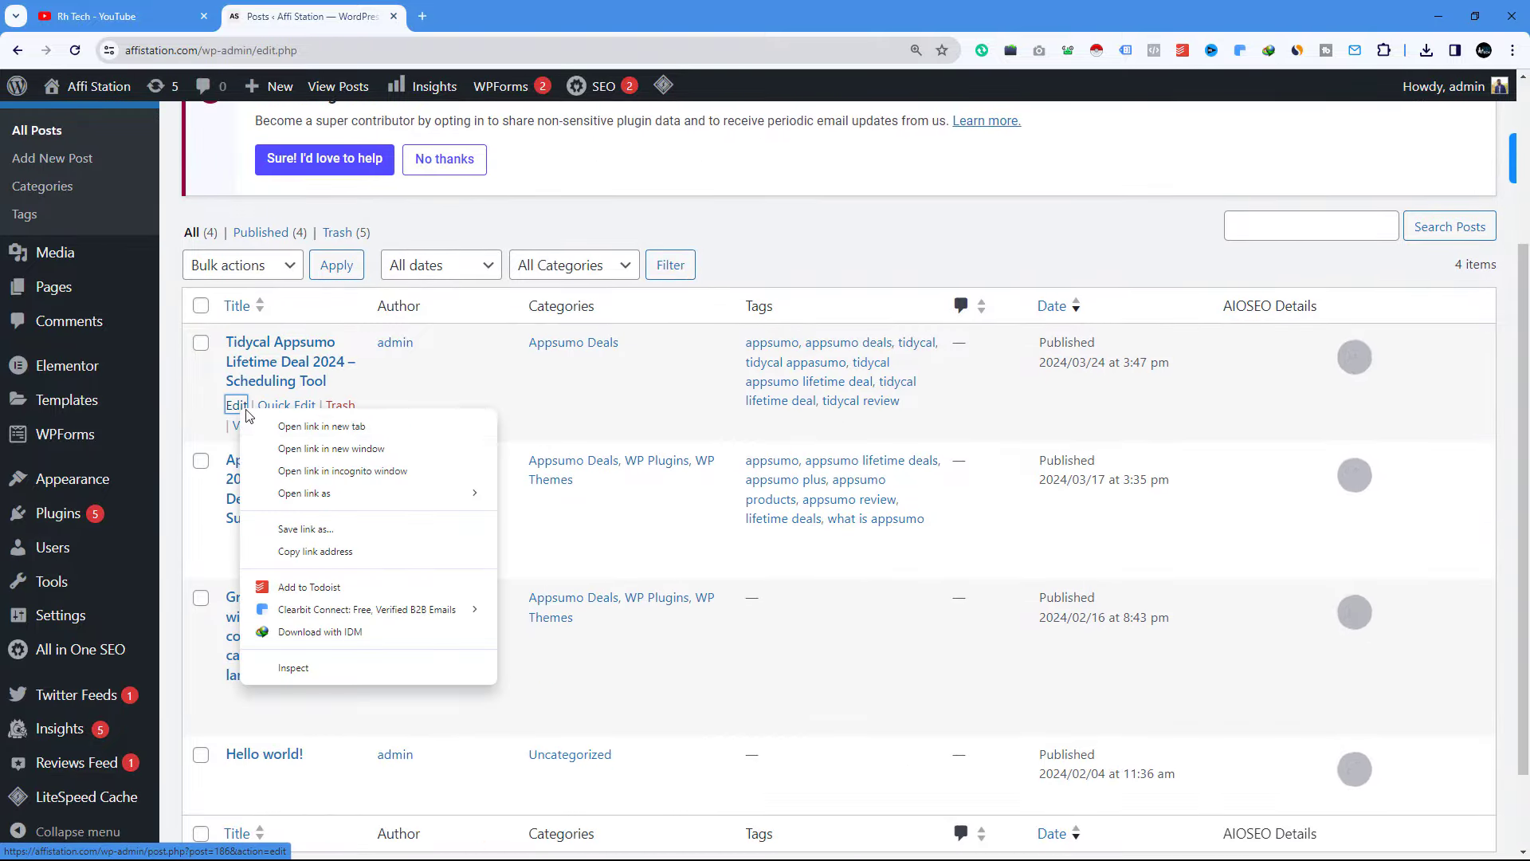
pyautogui.click(275, 426)
pyautogui.click(488, 16)
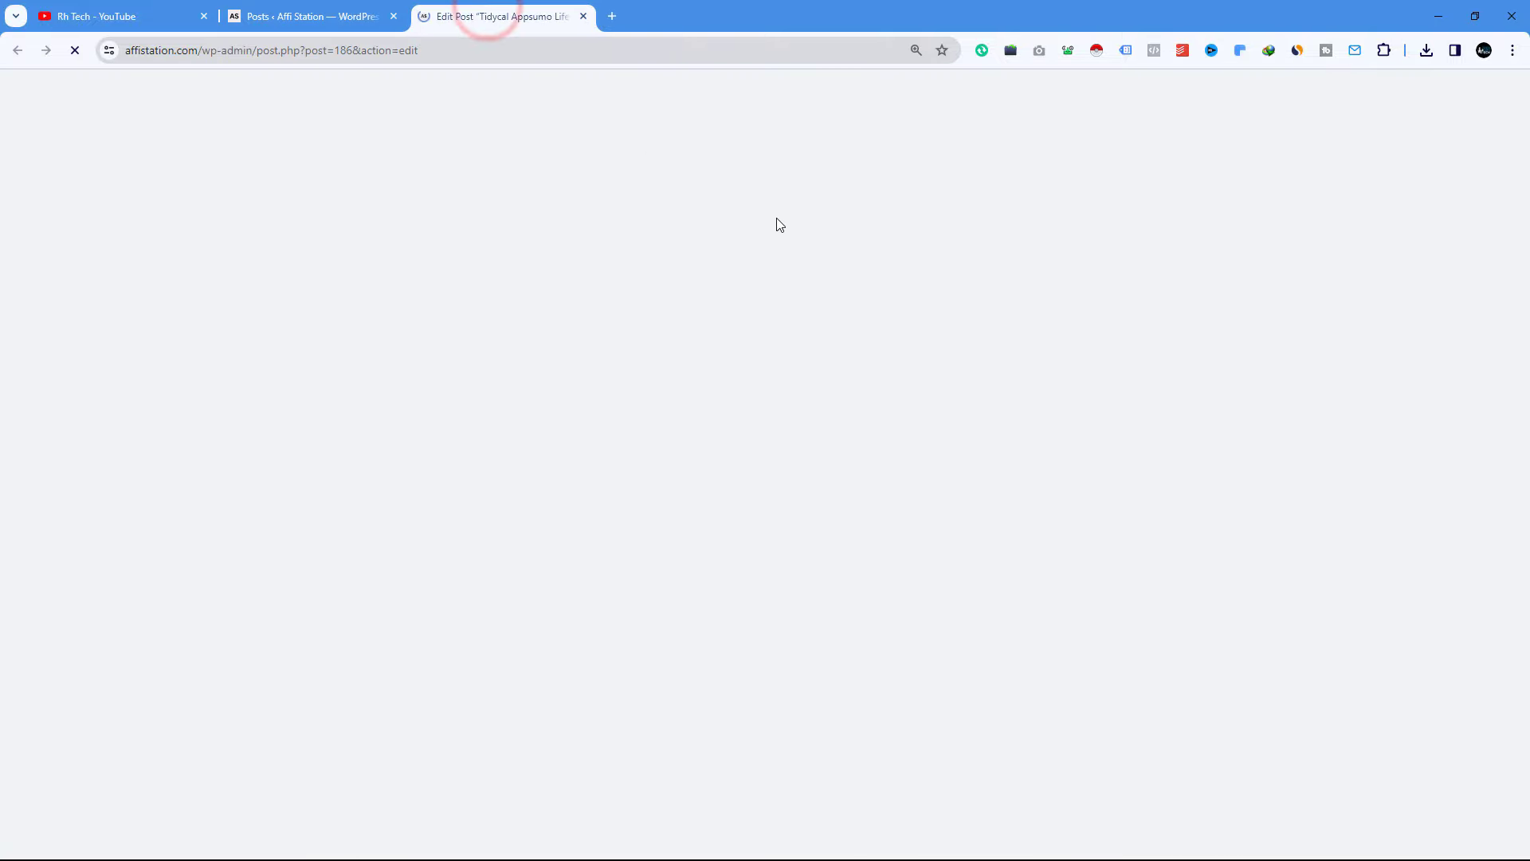
# Add the WP Plugins and WP Themes categories to the Tidycal post and update it
pyautogui.scroll(-10, 1359, 672)
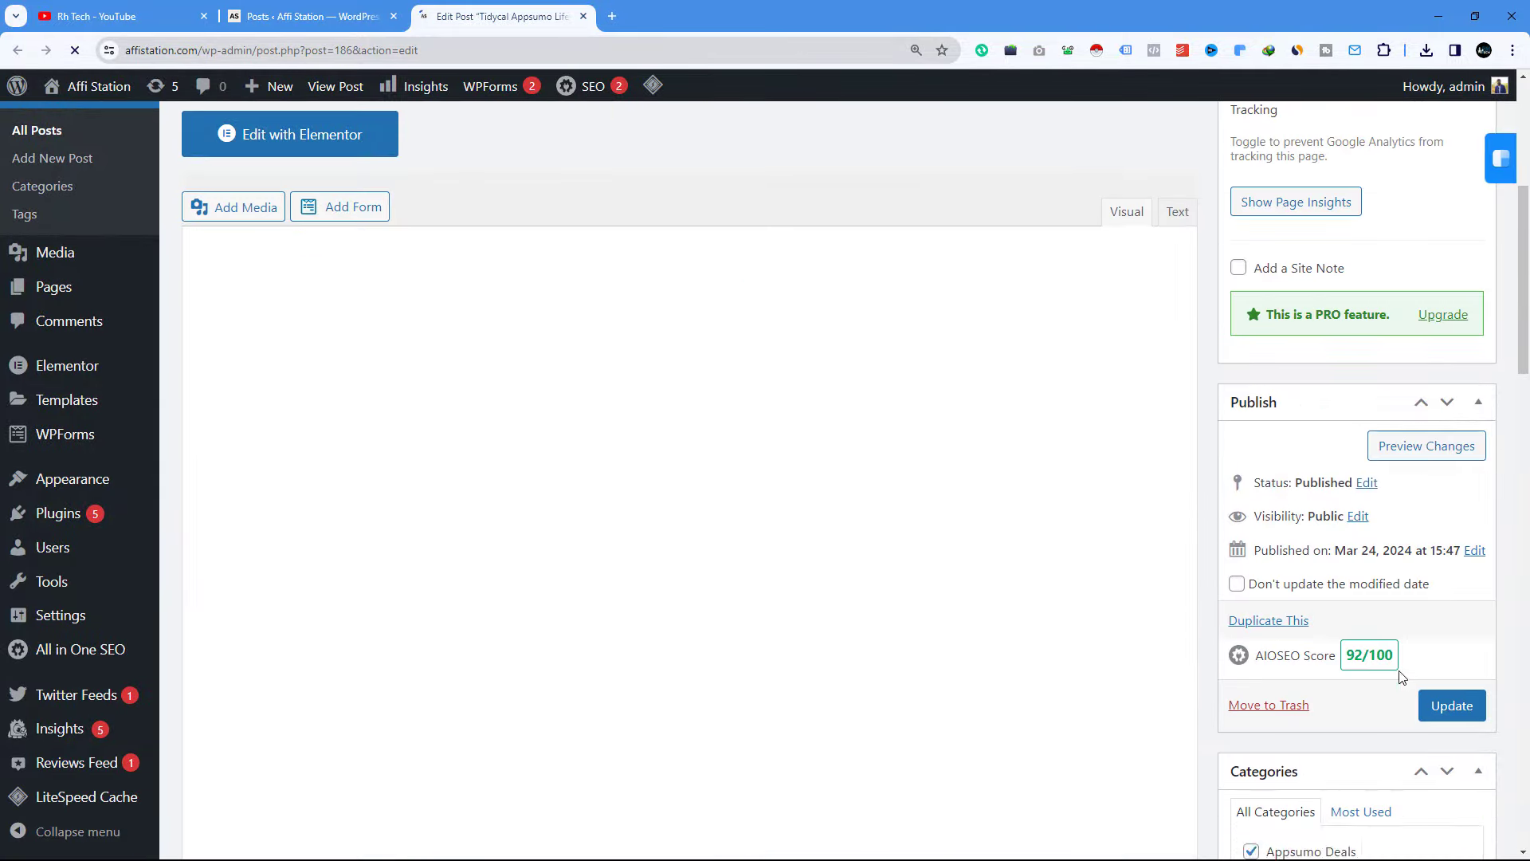
pyautogui.scroll(-2, 1374, 670)
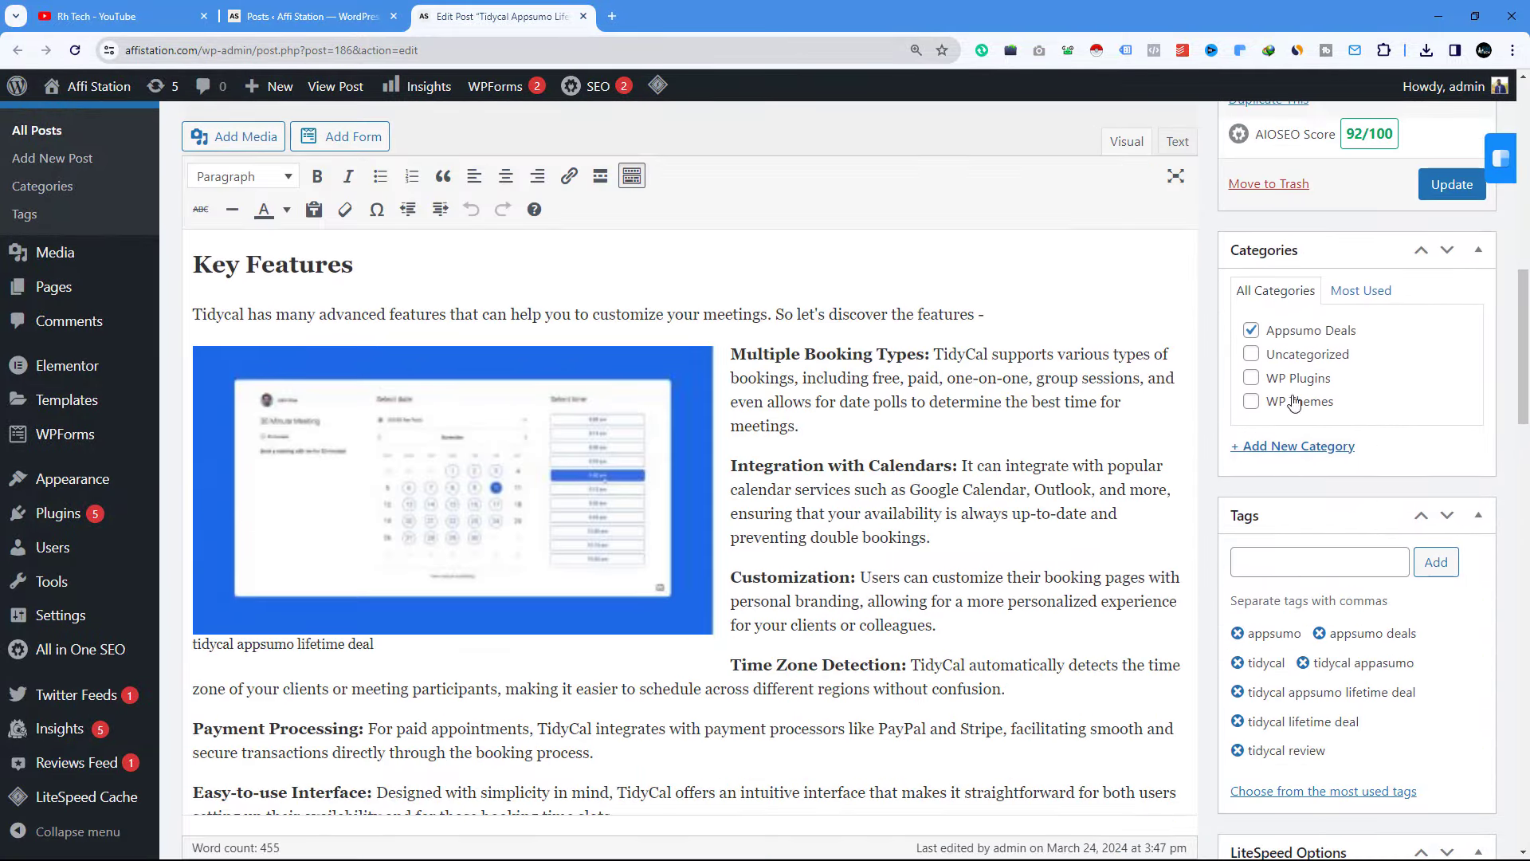
pyautogui.click(1251, 377)
pyautogui.click(1251, 400)
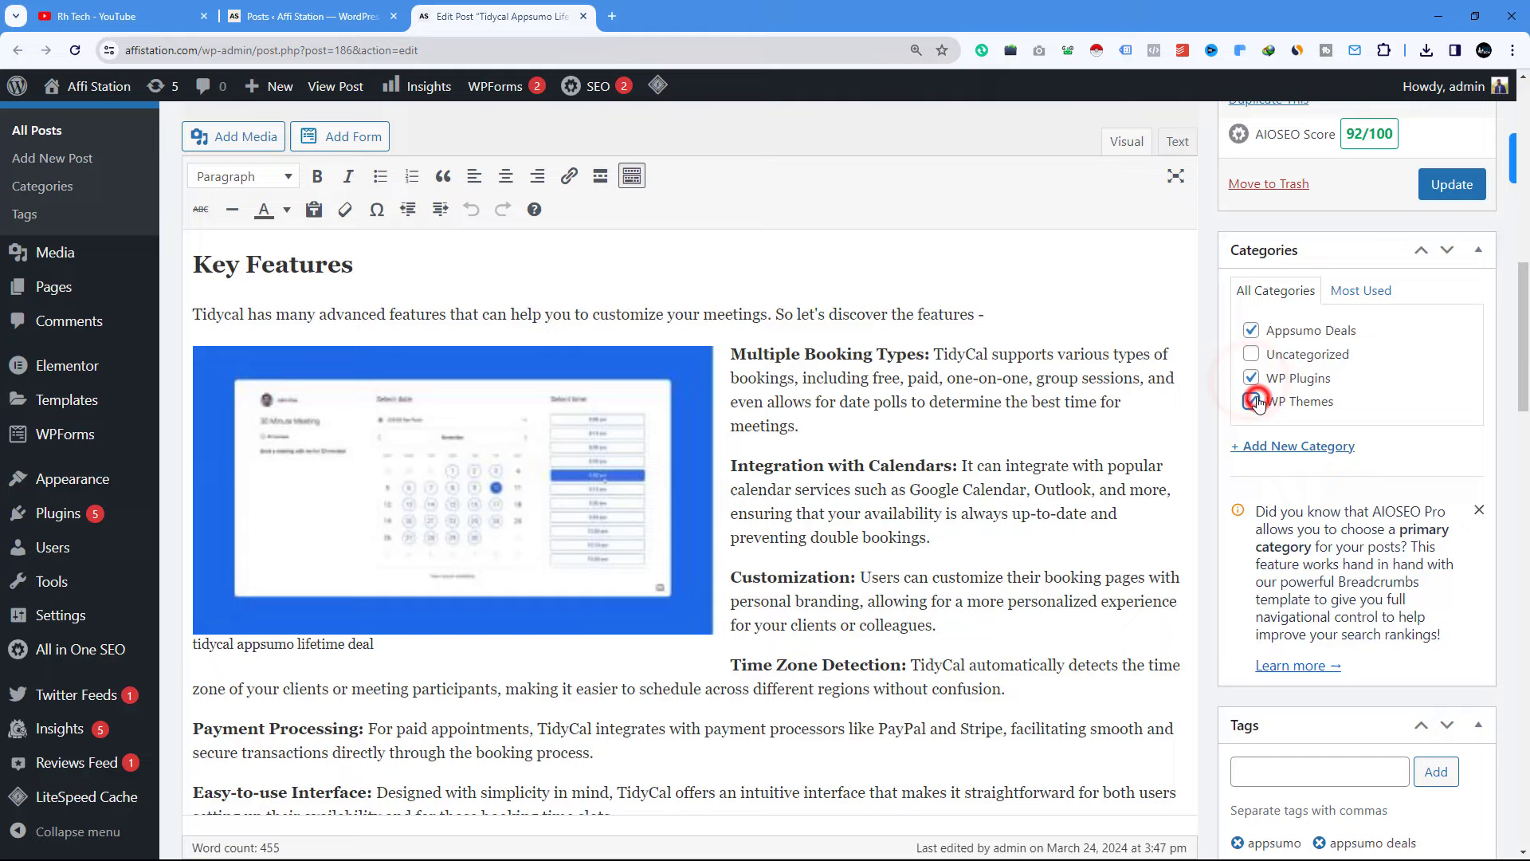
pyautogui.click(1462, 196)
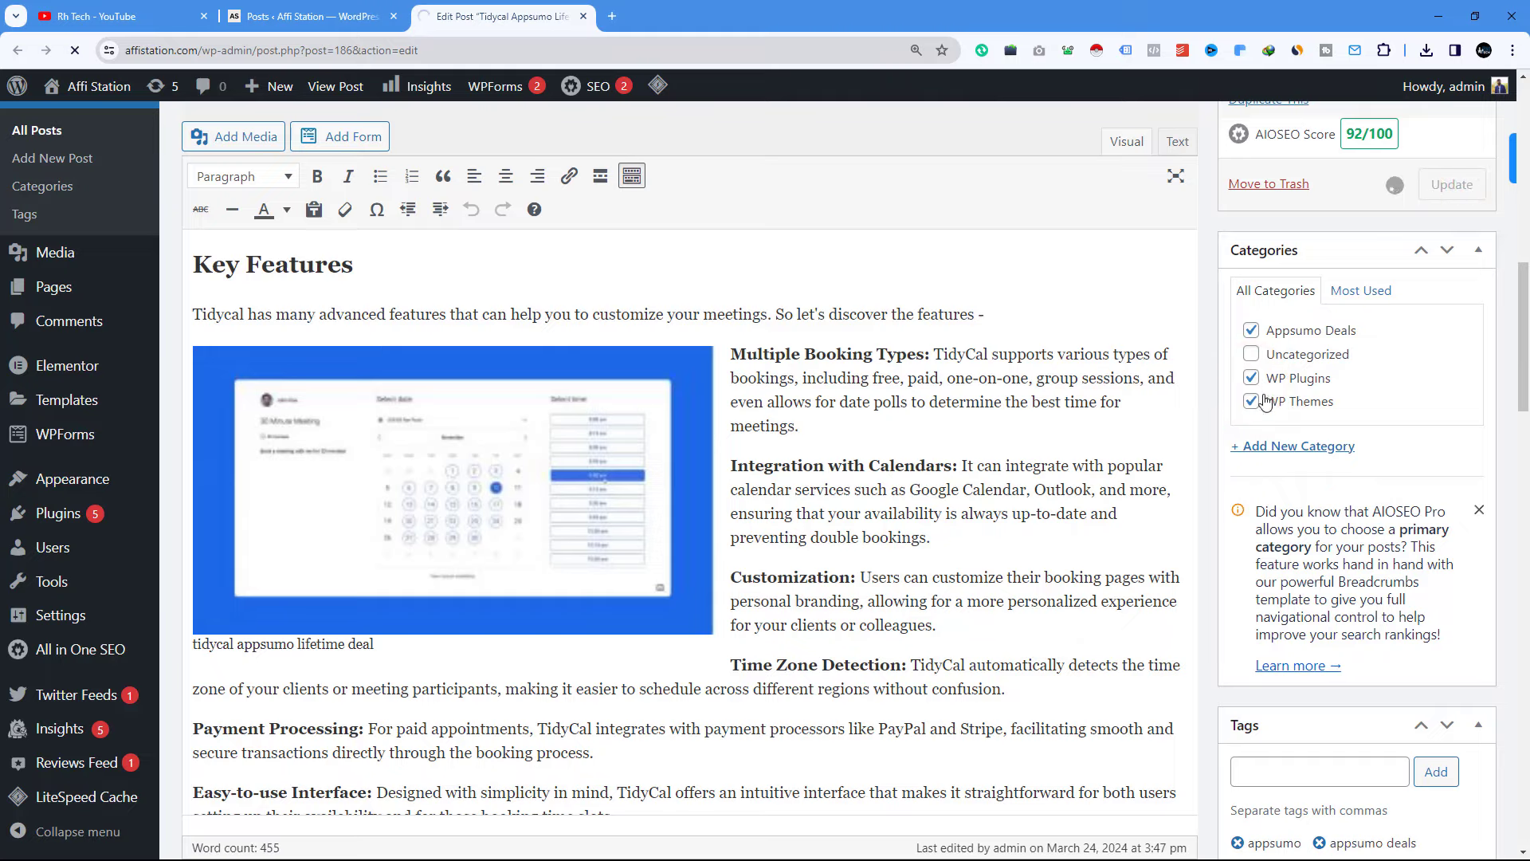
pyautogui.scroll(-10, 1208, 583)
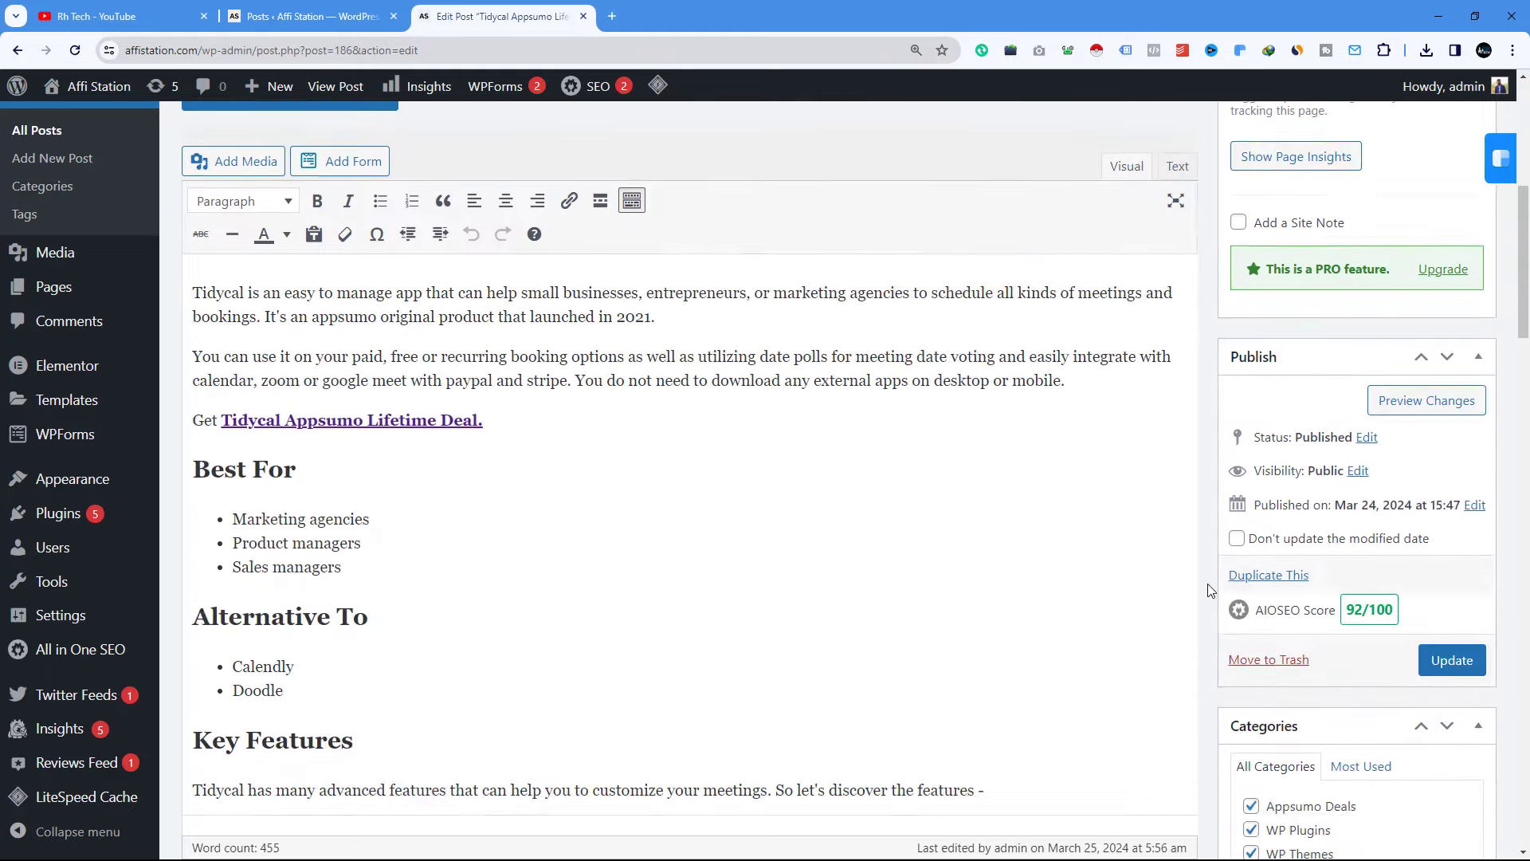
pyautogui.scroll(-3, 1207, 585)
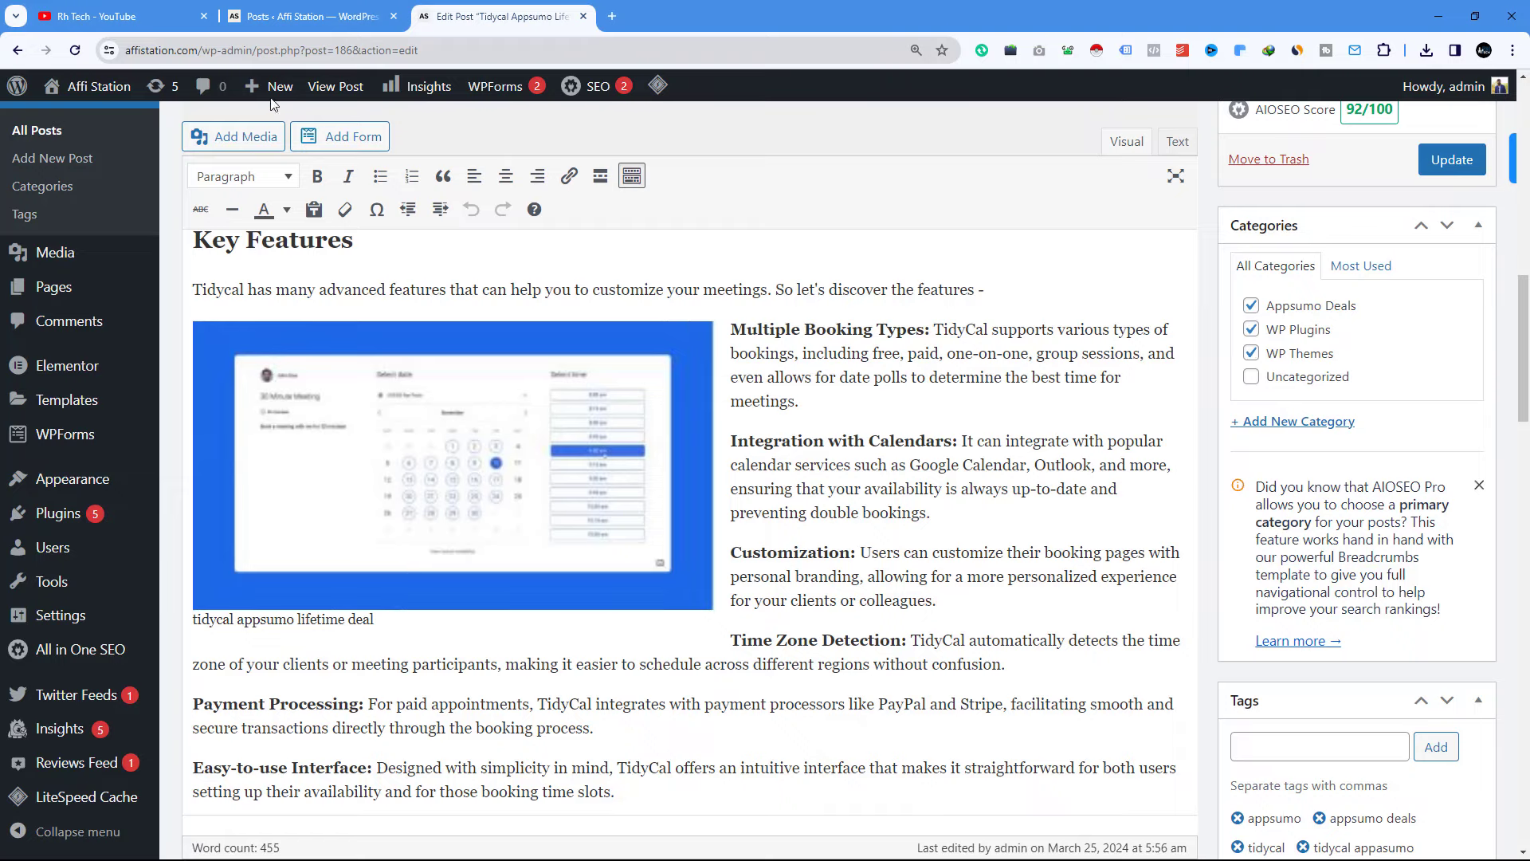
# Open the AppSumo Review 2024 post for editing in a new tab and check its assigned categories
pyautogui.click(311, 16)
pyautogui.scroll(-2, 343, 486)
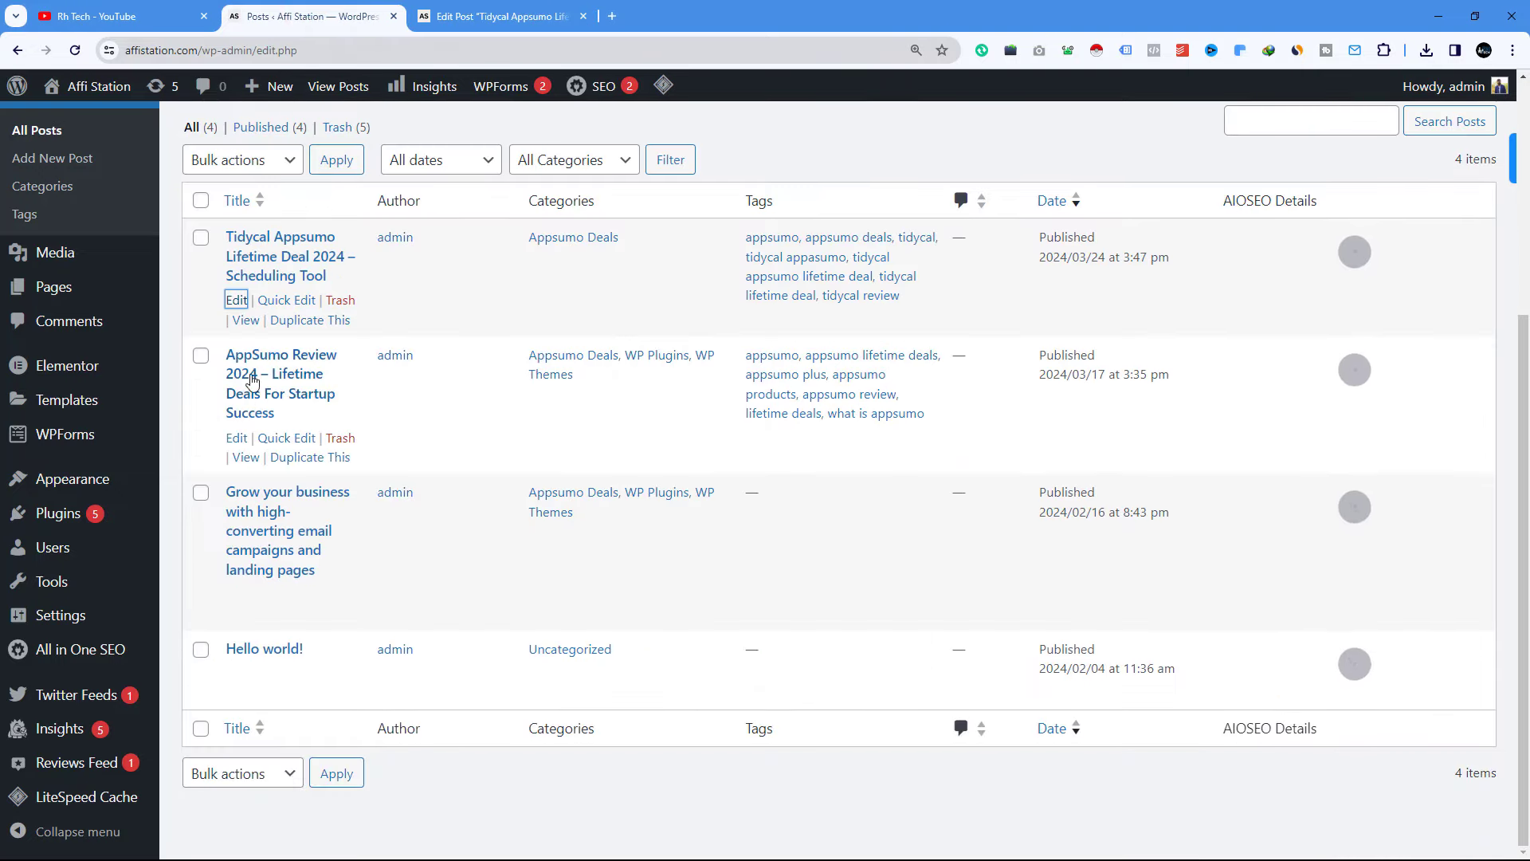
pyautogui.rightClick(239, 442)
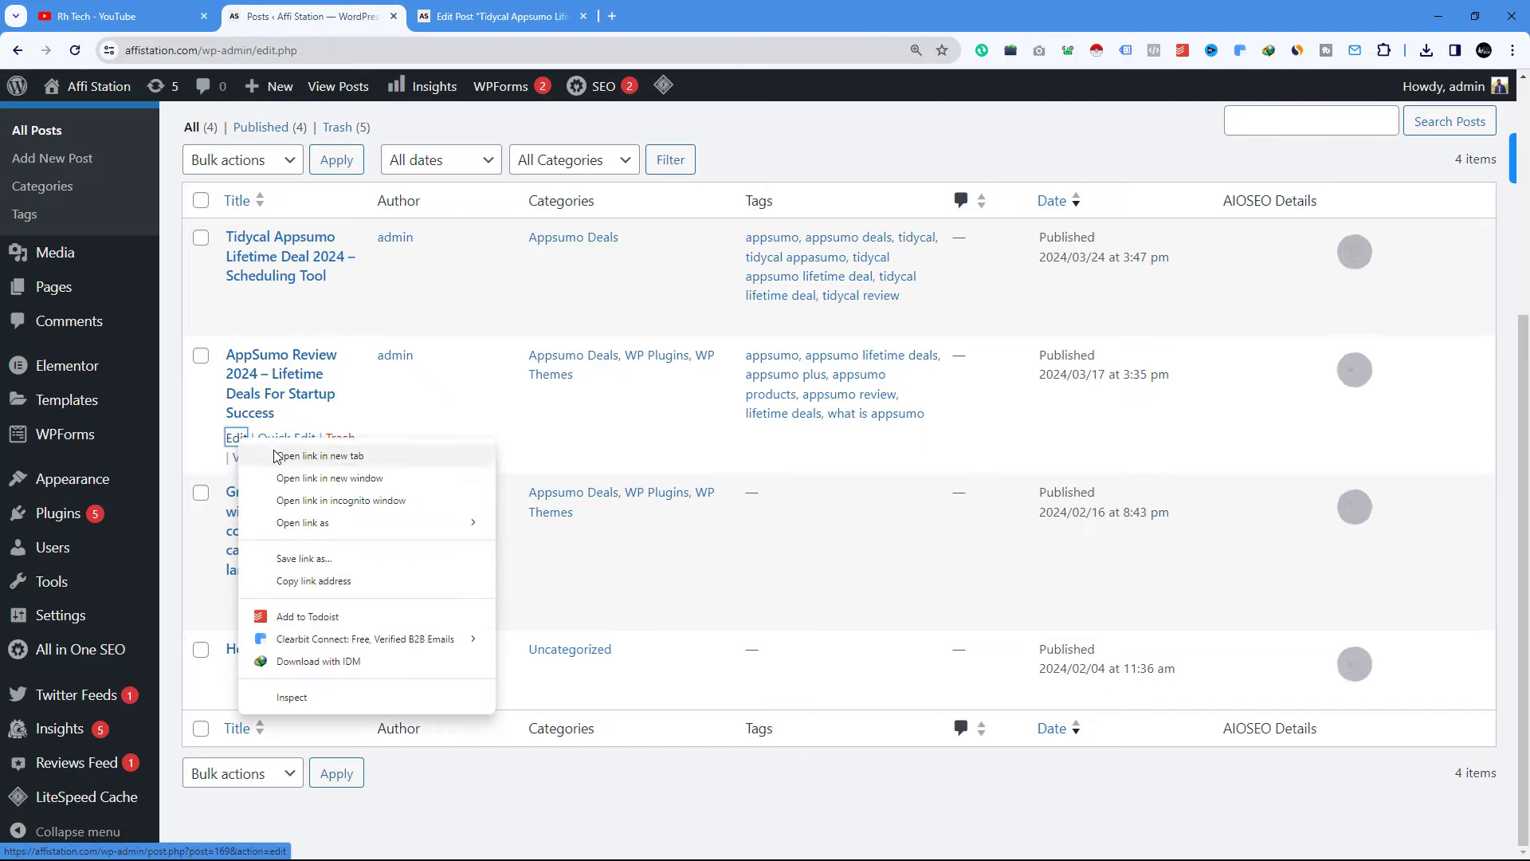
pyautogui.click(319, 456)
pyautogui.click(717, 14)
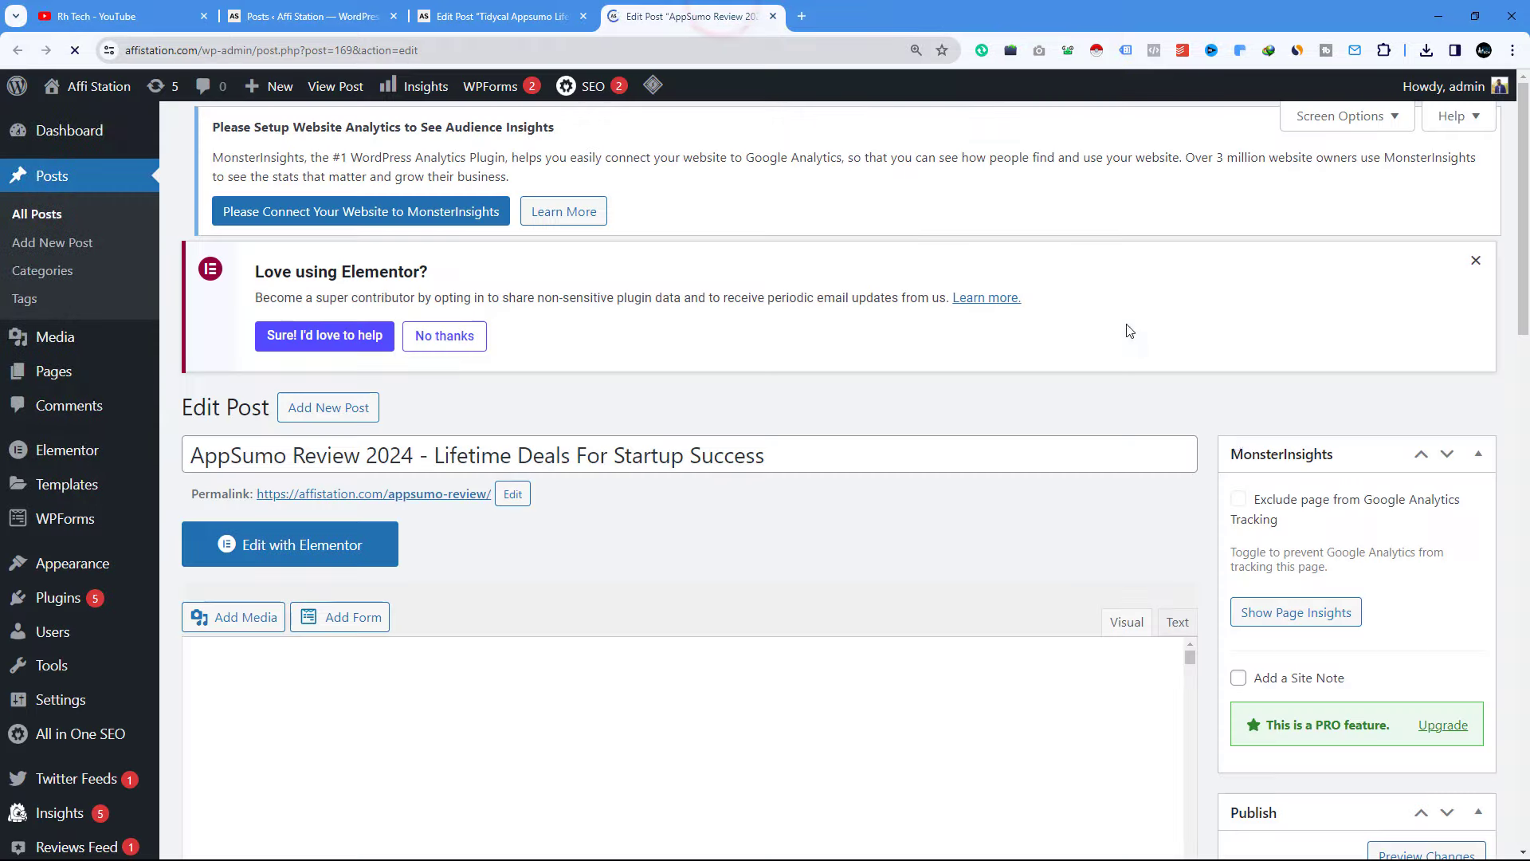
pyautogui.scroll(-10, 1276, 558)
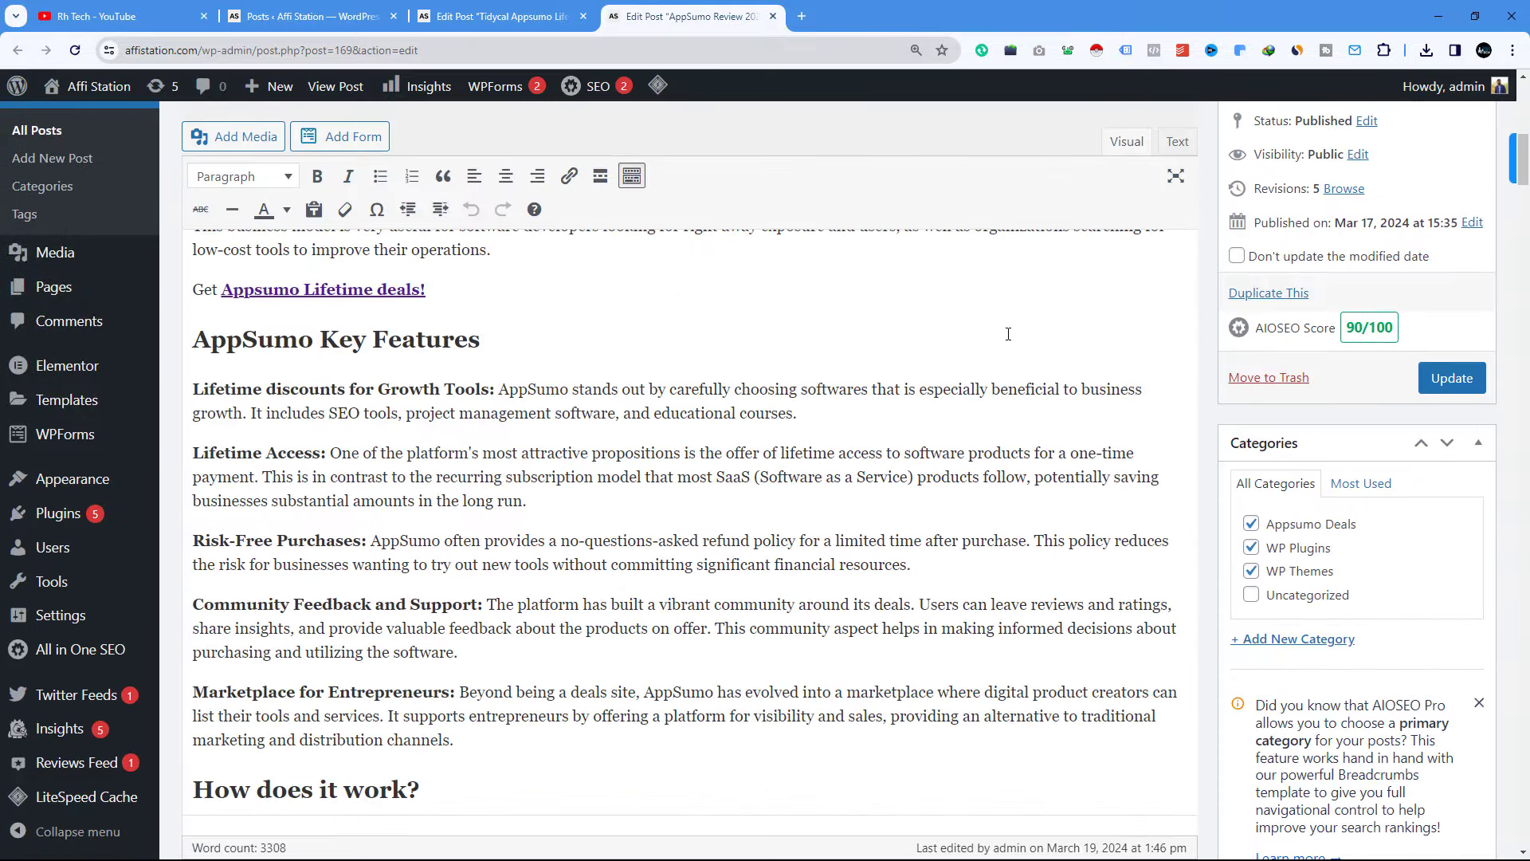
# Move the "Grow your business with high-converting email campaigns and landing pages" and "Hello world!" posts to the Trash in bulk
pyautogui.click(303, 16)
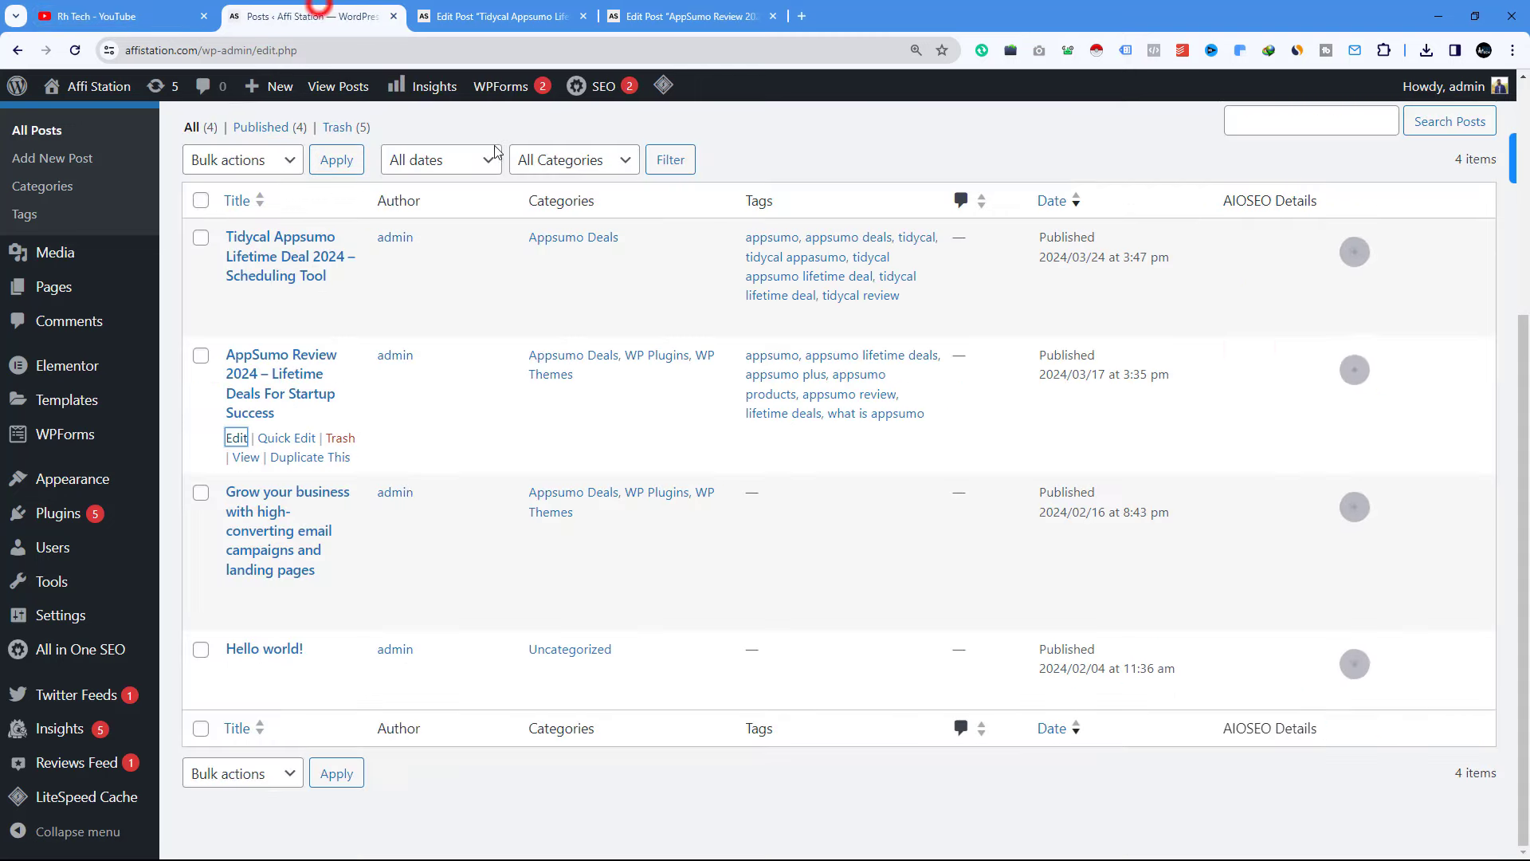
pyautogui.click(201, 493)
pyautogui.click(201, 650)
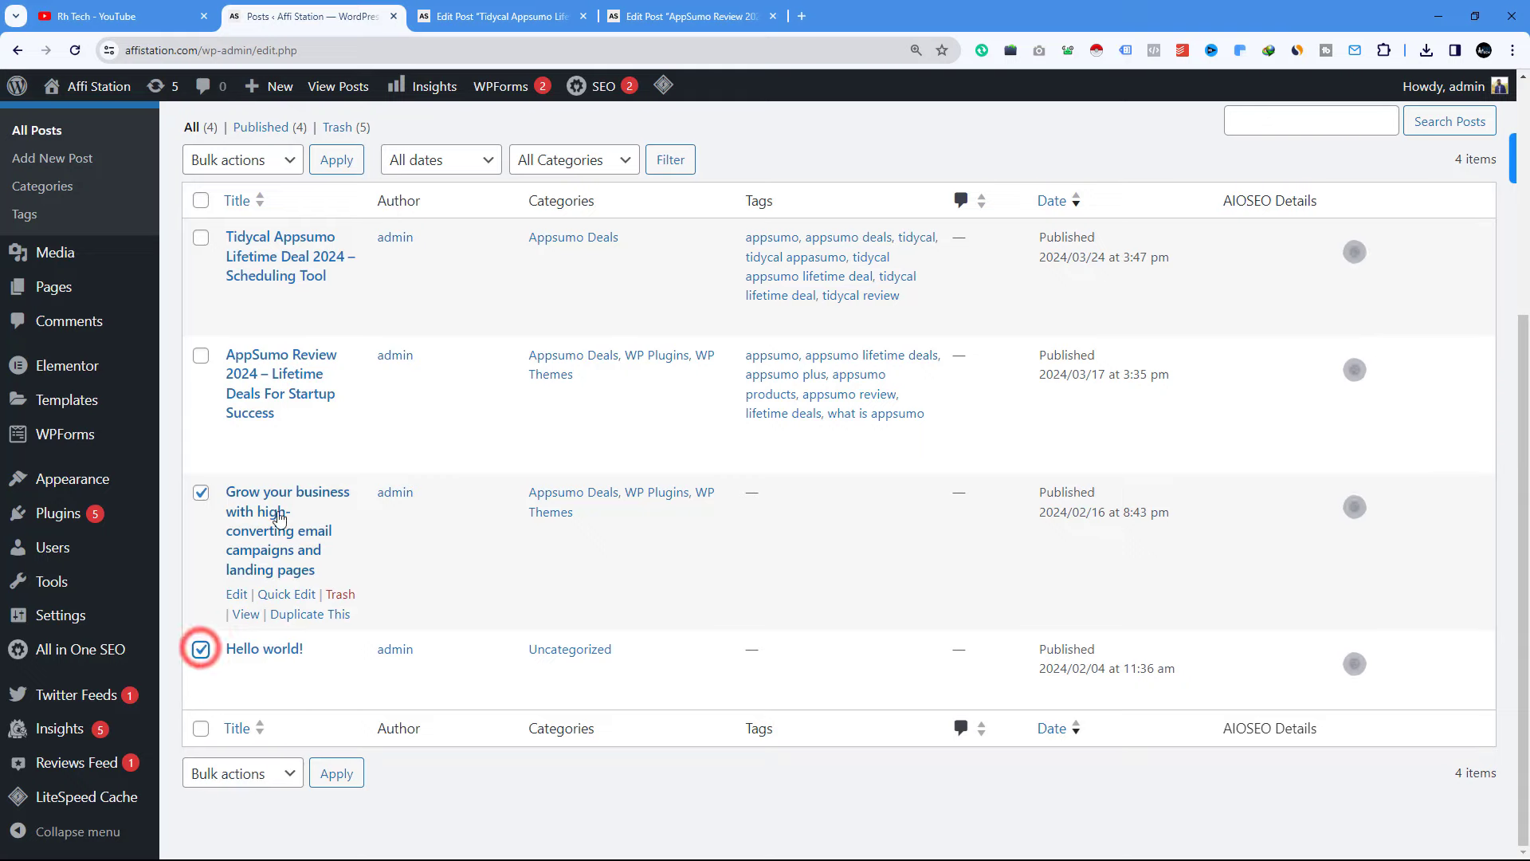
pyautogui.scroll(3, 314, 590)
pyautogui.click(258, 407)
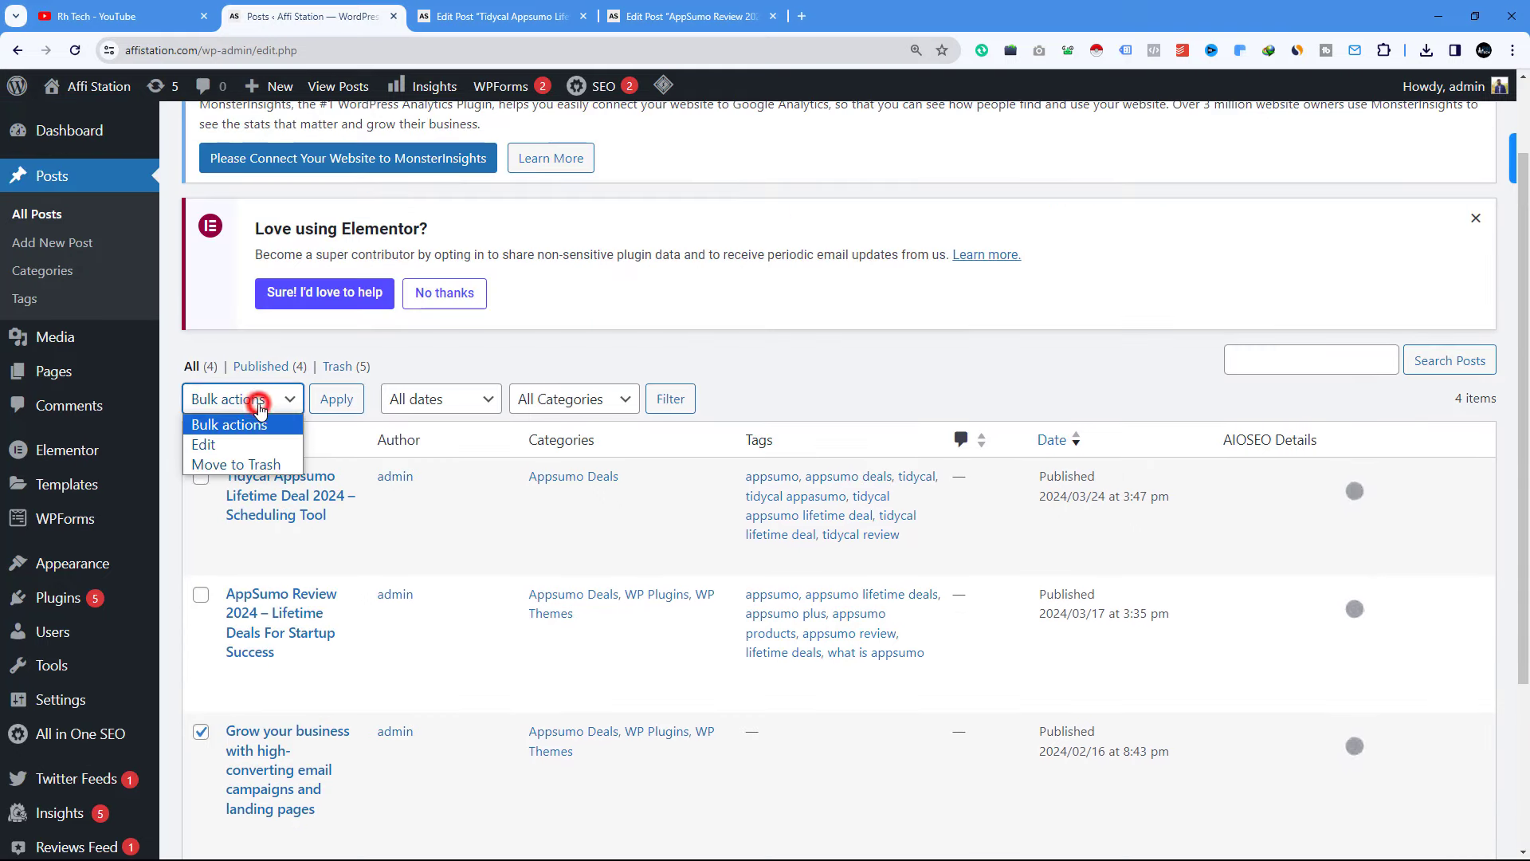
pyautogui.click(225, 459)
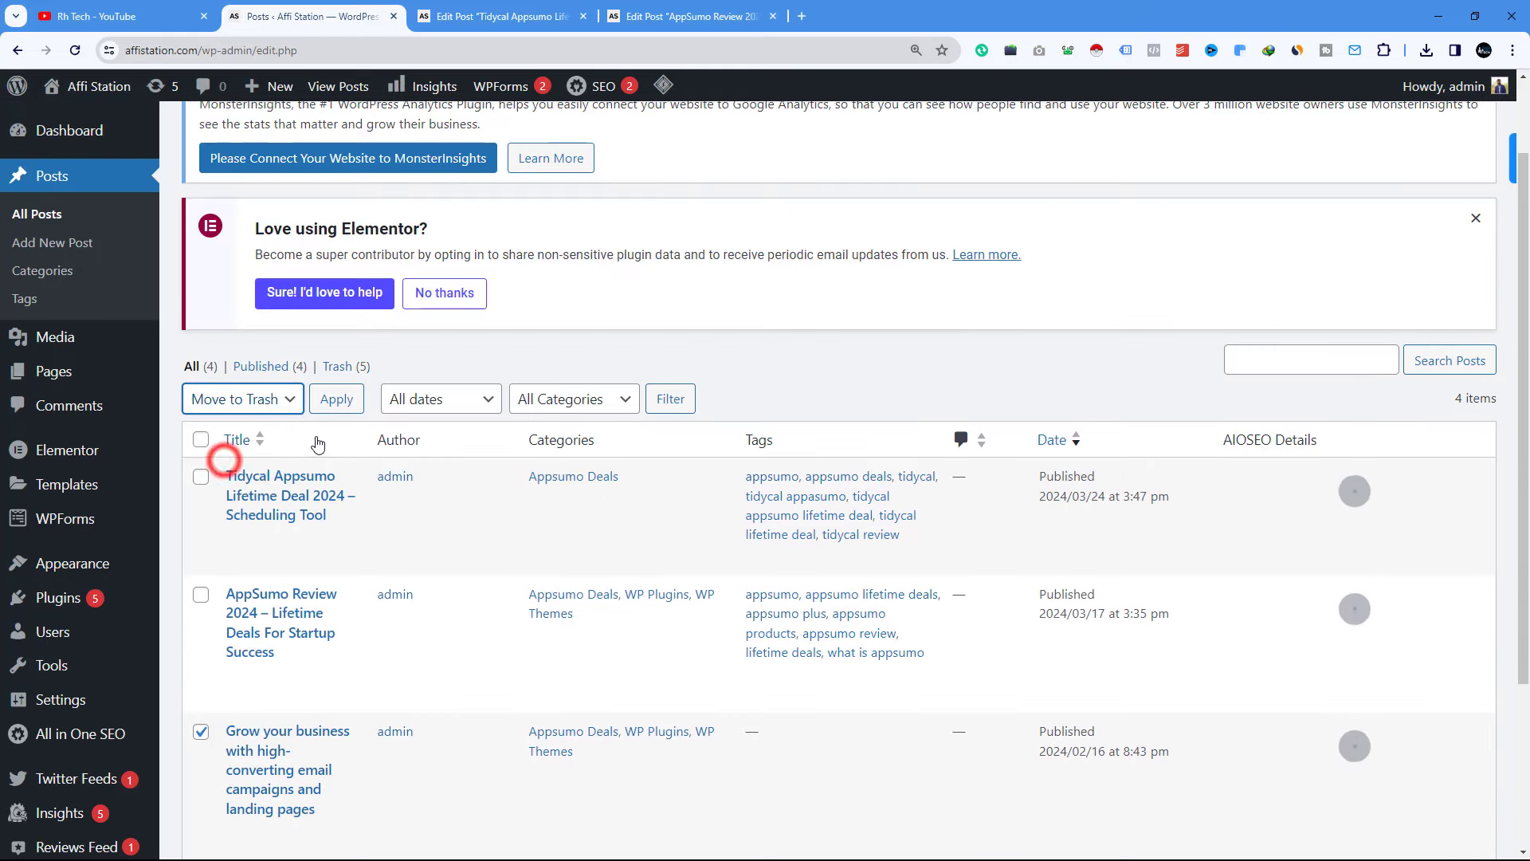
pyautogui.click(334, 398)
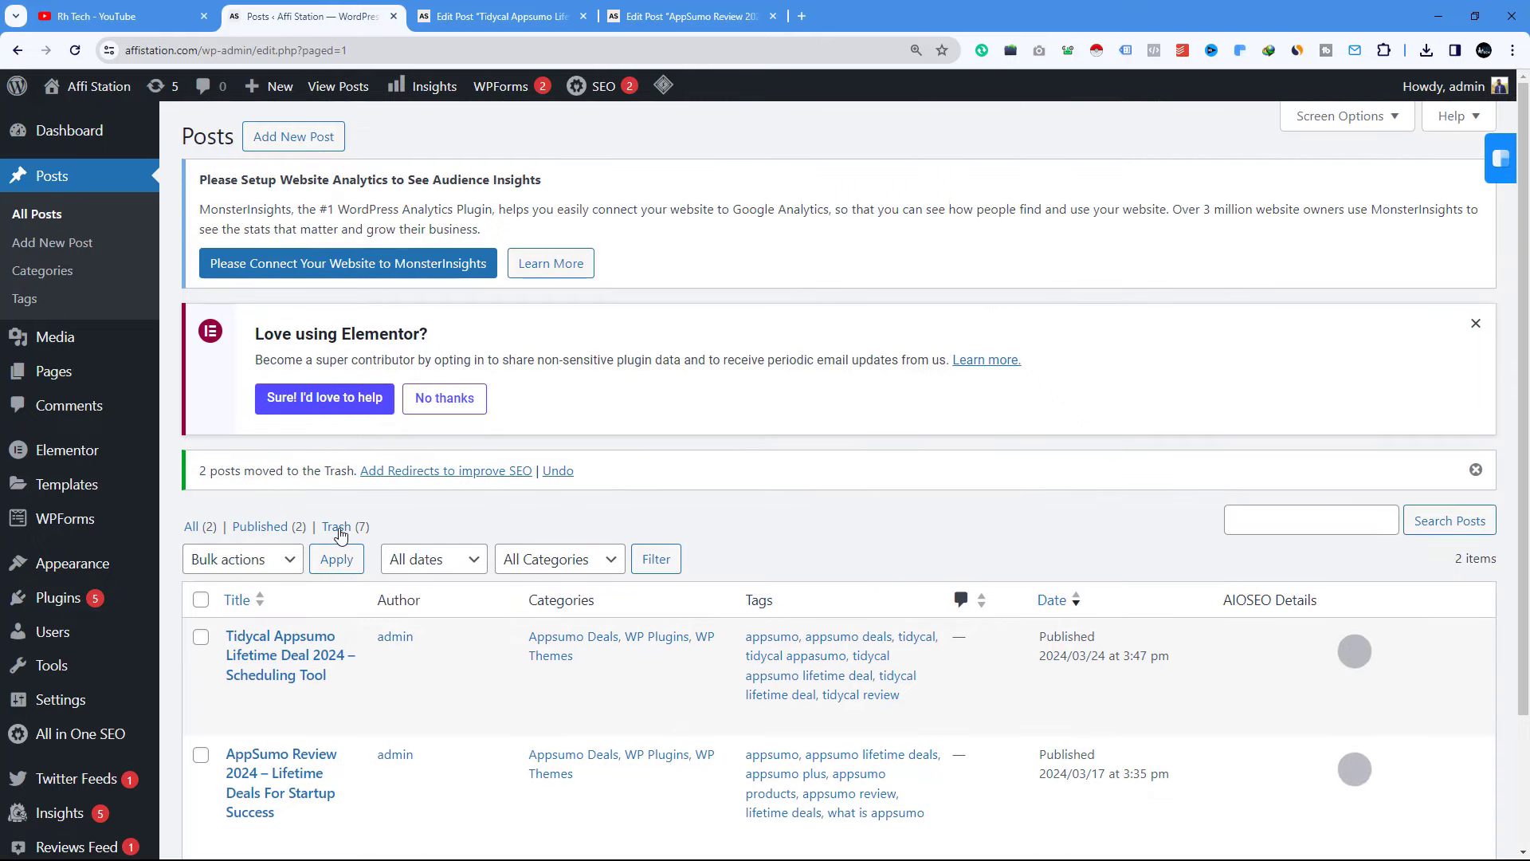
# Permanently delete all posts in the Trash with a bulk action
pyautogui.click(338, 529)
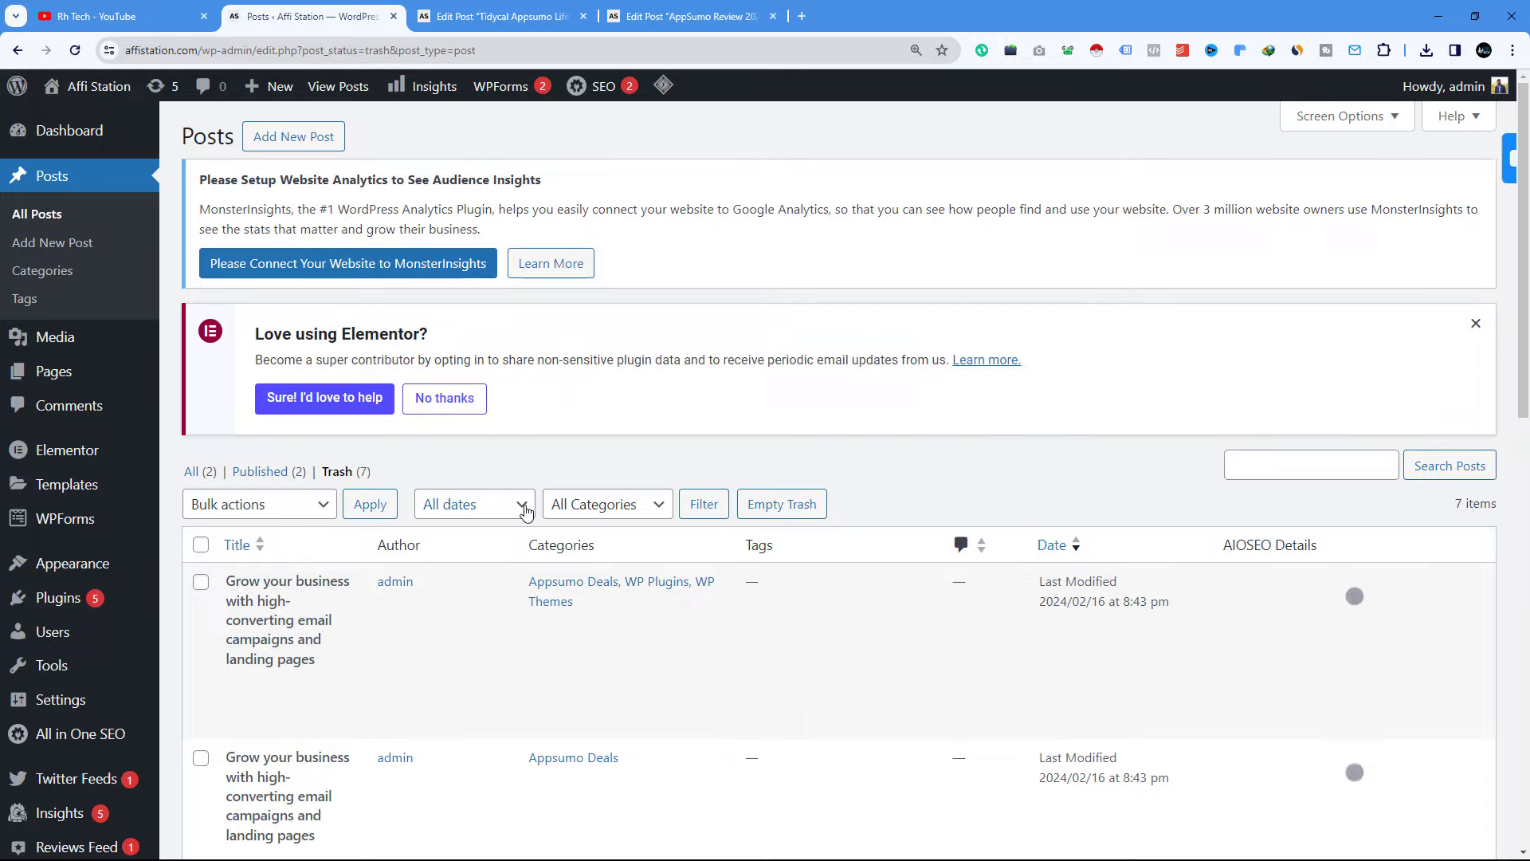
pyautogui.scroll(-4, 526, 510)
pyautogui.click(201, 225)
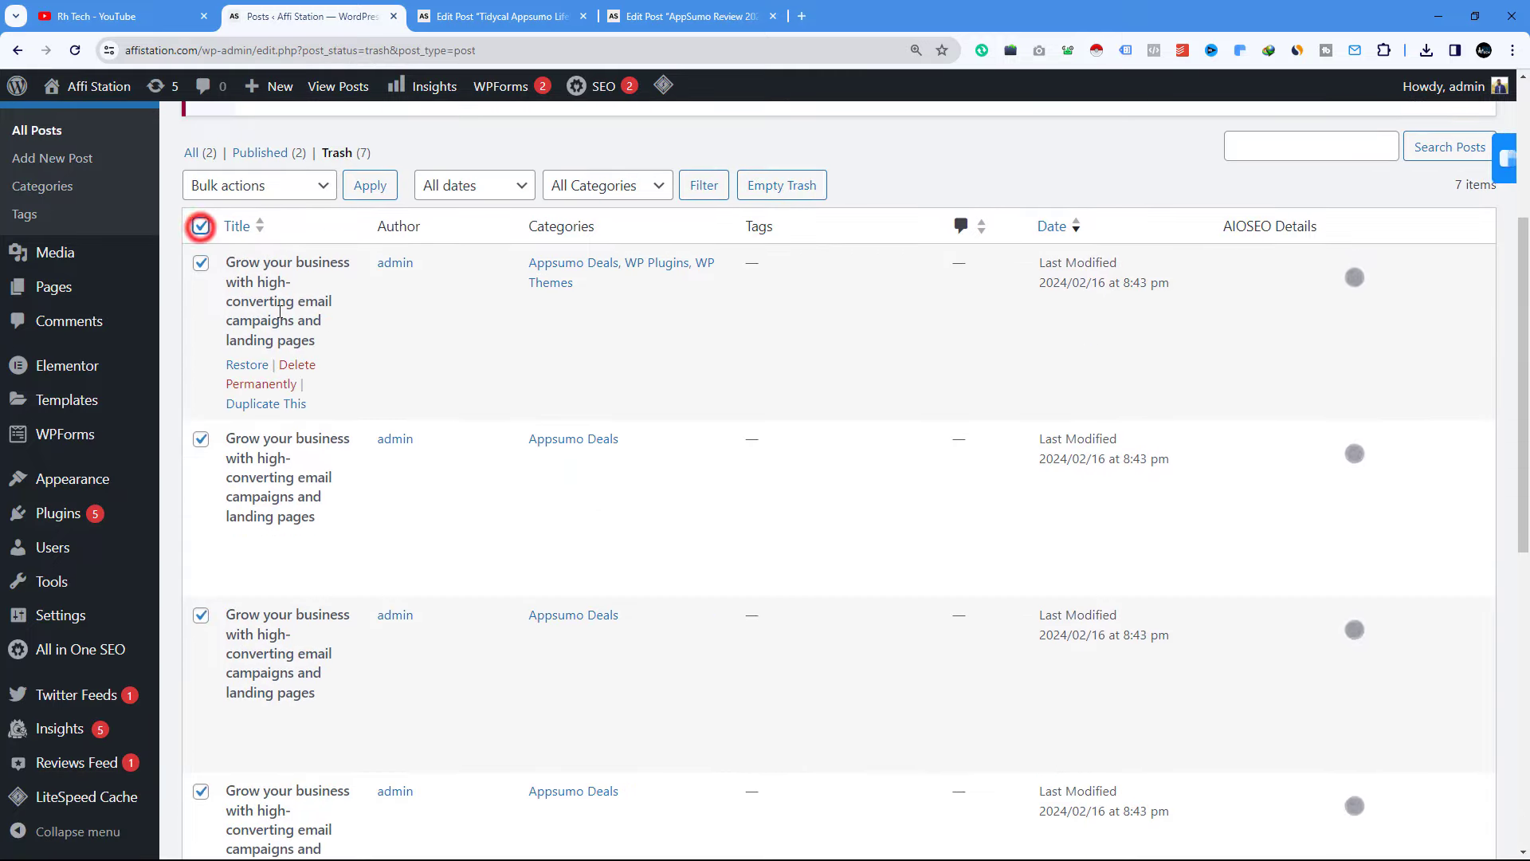
pyautogui.scroll(2, 207, 239)
pyautogui.click(319, 344)
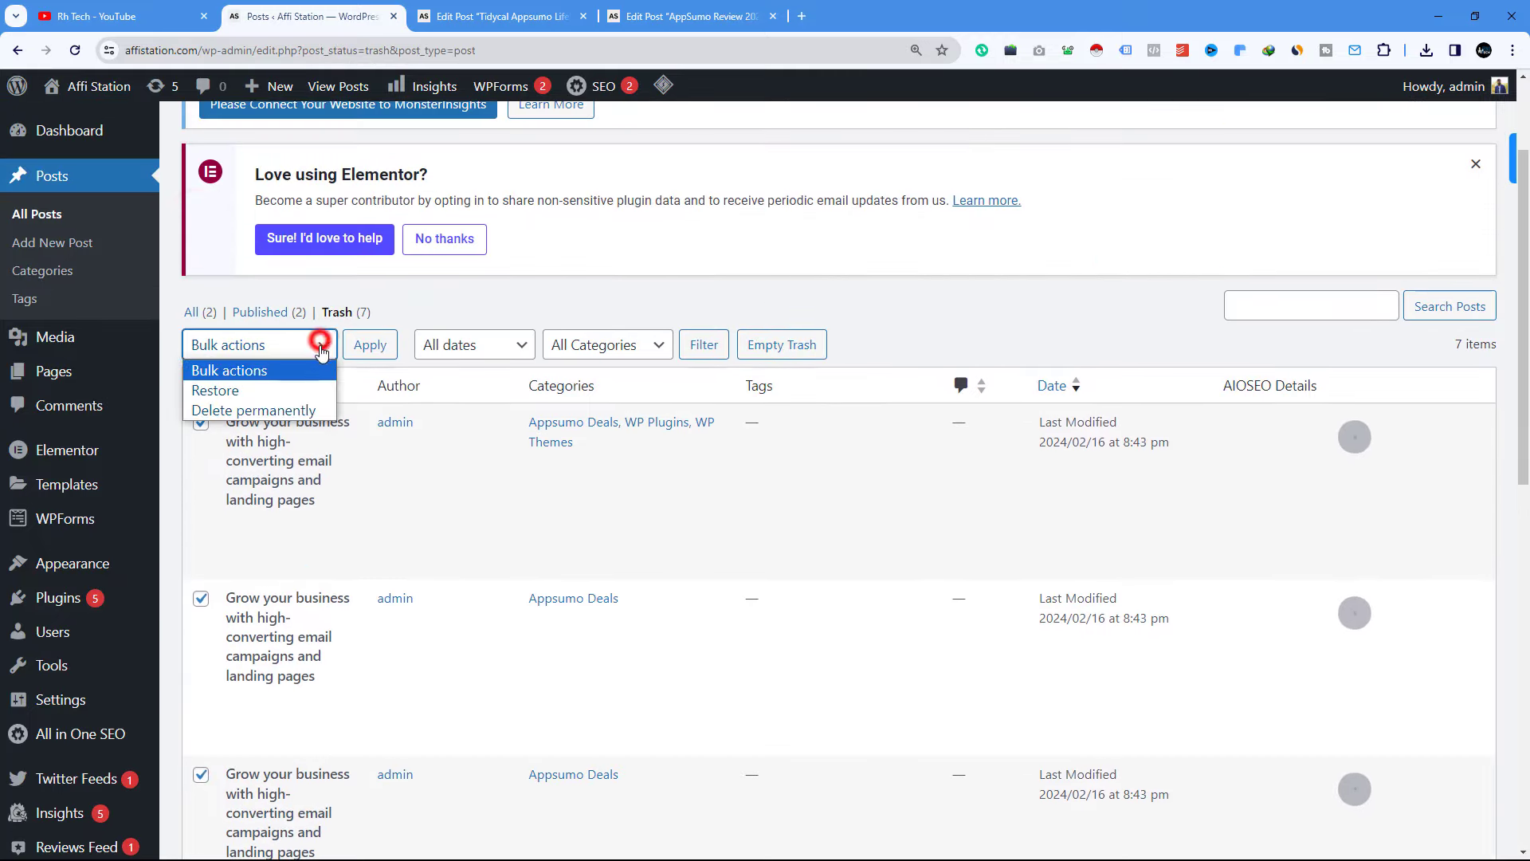
pyautogui.click(254, 410)
pyautogui.scroll(-3, 396, 519)
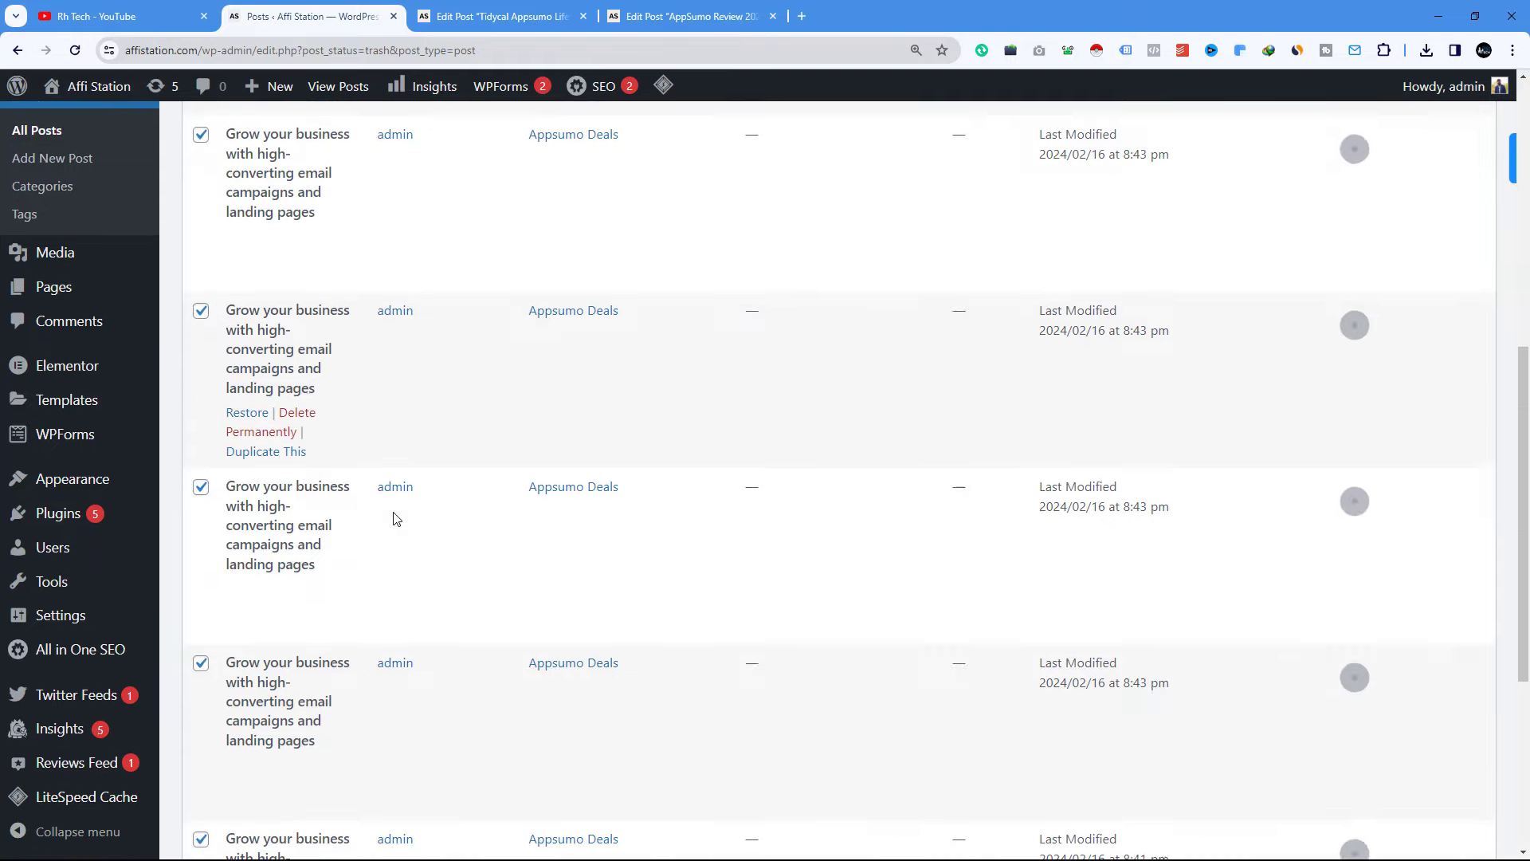
pyautogui.scroll(3, 396, 519)
pyautogui.click(369, 344)
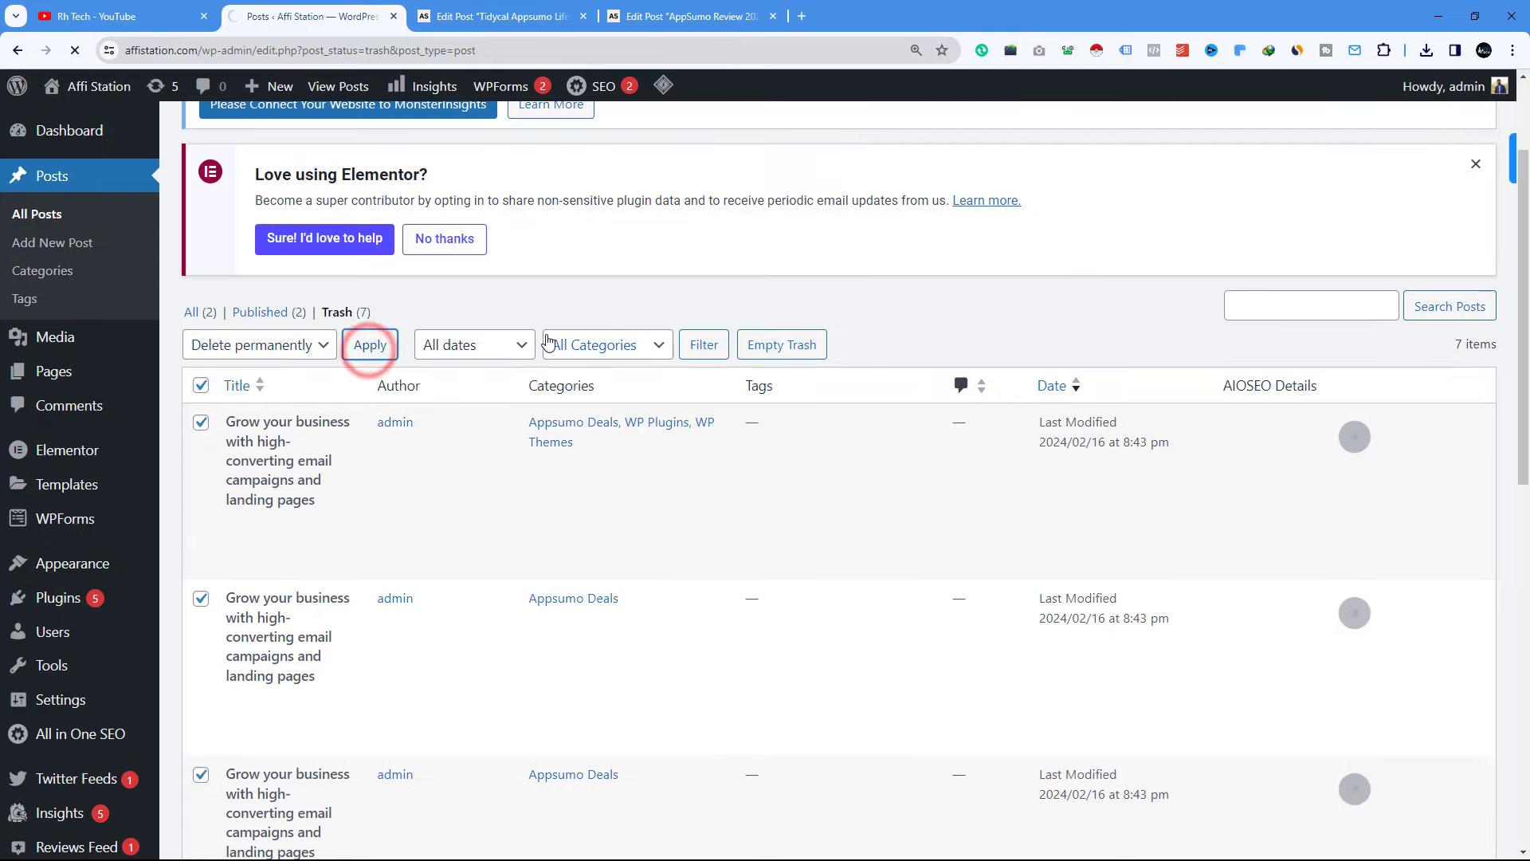
# Open the Affi Station home page in a new tab from the Tidycal post editor and check the displayed posts and categories
pyautogui.click(459, 16)
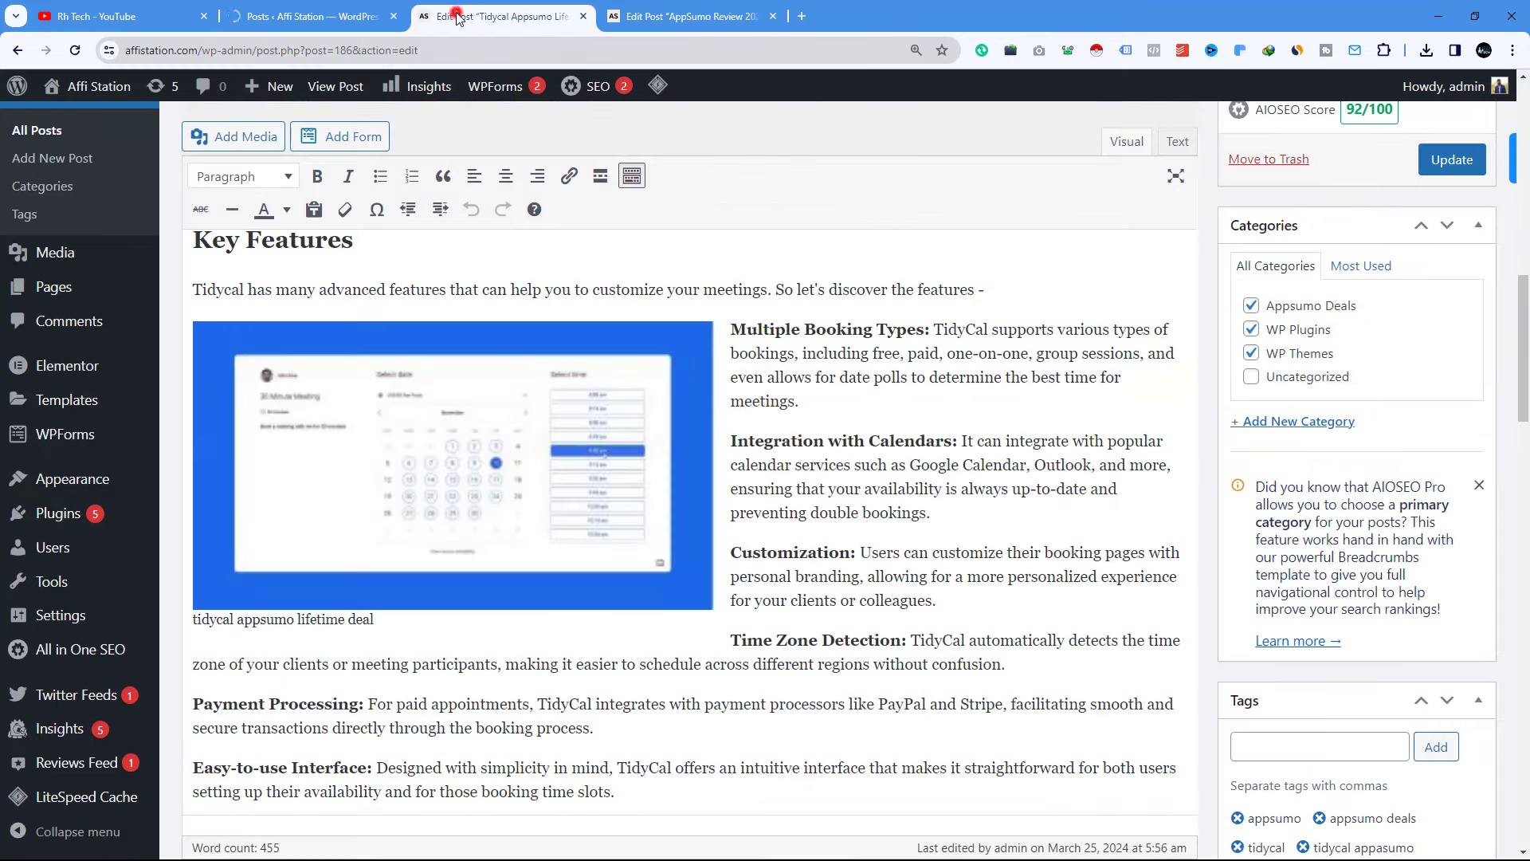
pyautogui.scroll(3, 472, 317)
pyautogui.moveTo(95, 86)
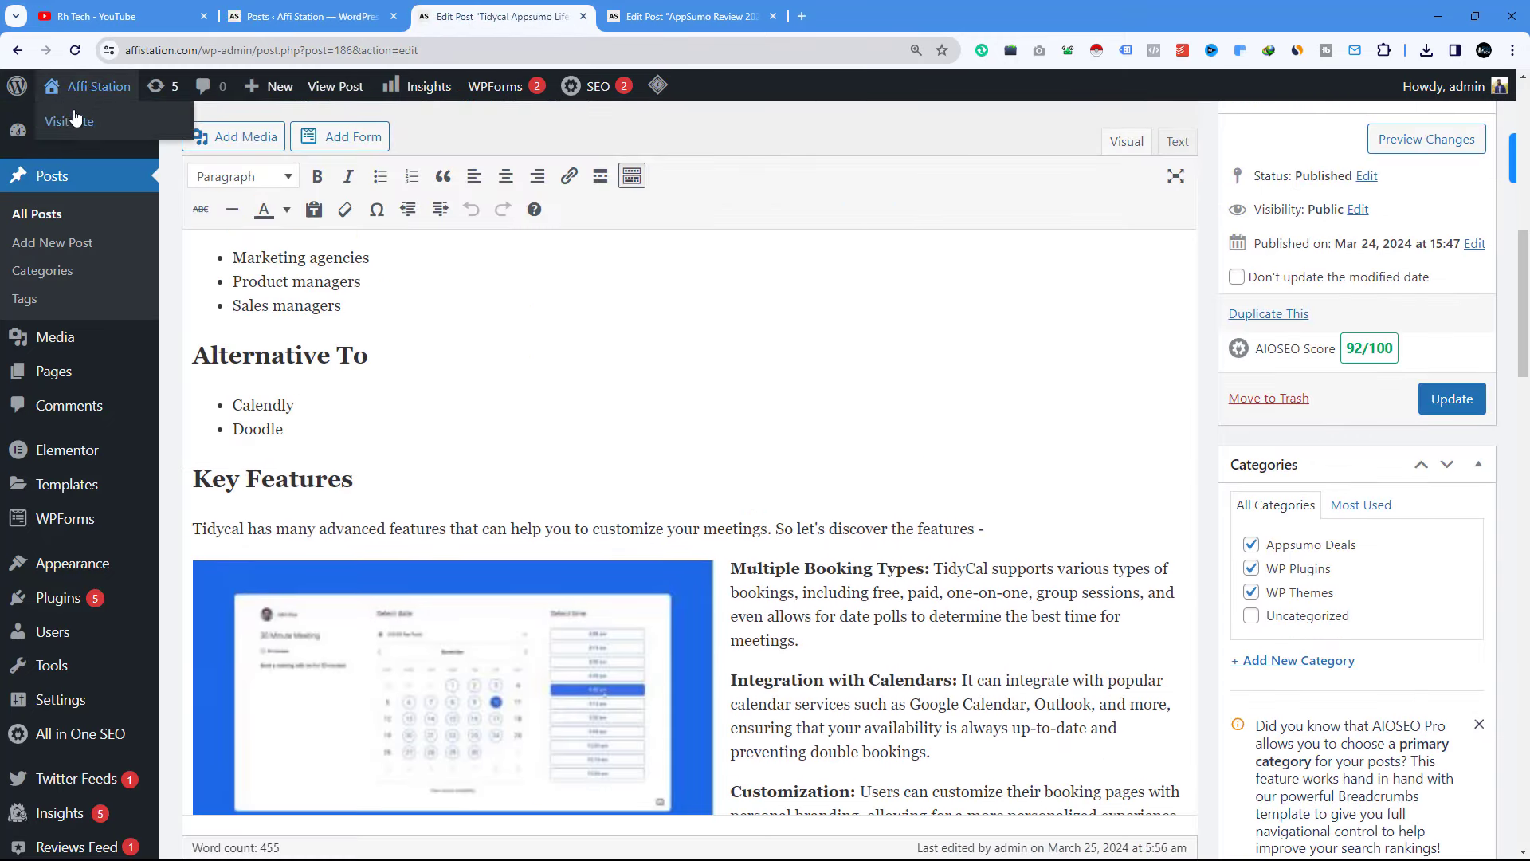
pyautogui.rightClick(71, 124)
pyautogui.click(132, 131)
pyautogui.click(637, 18)
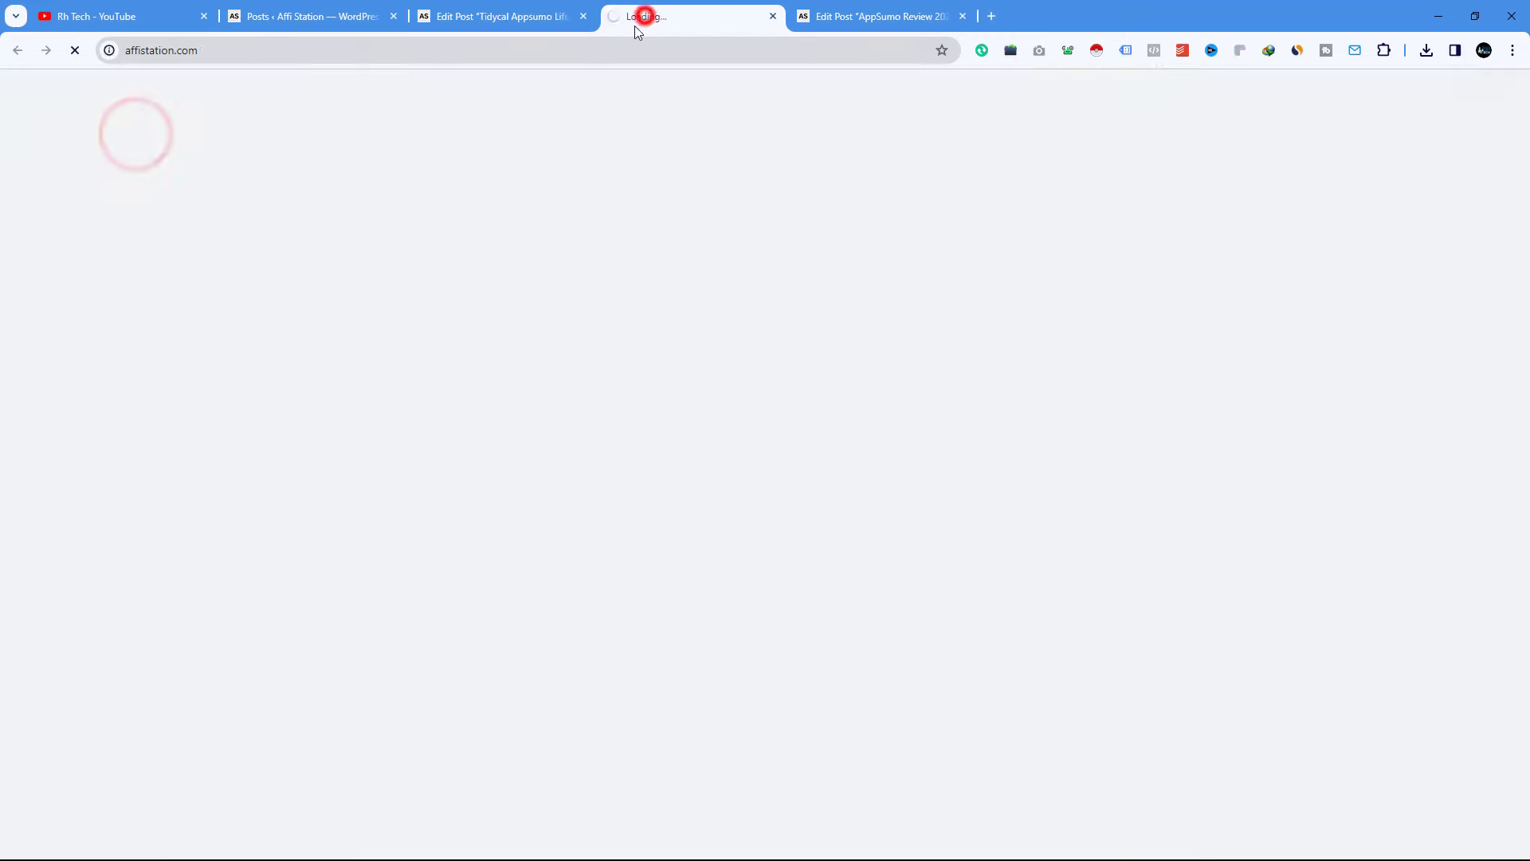
pyautogui.scroll(-5, 349, 374)
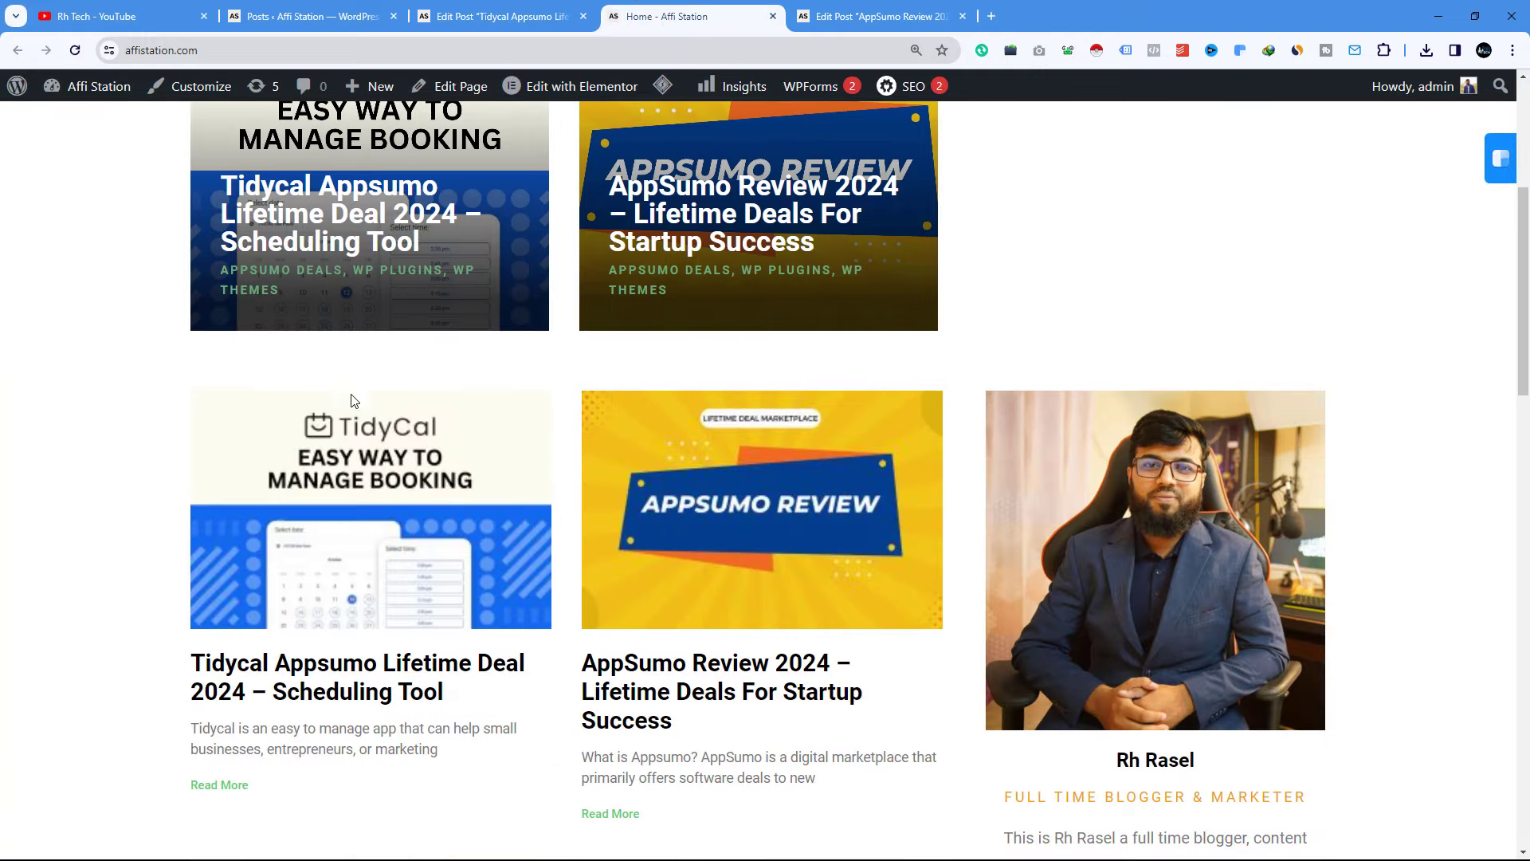
pyautogui.scroll(3, 351, 398)
pyautogui.scroll(2, 351, 396)
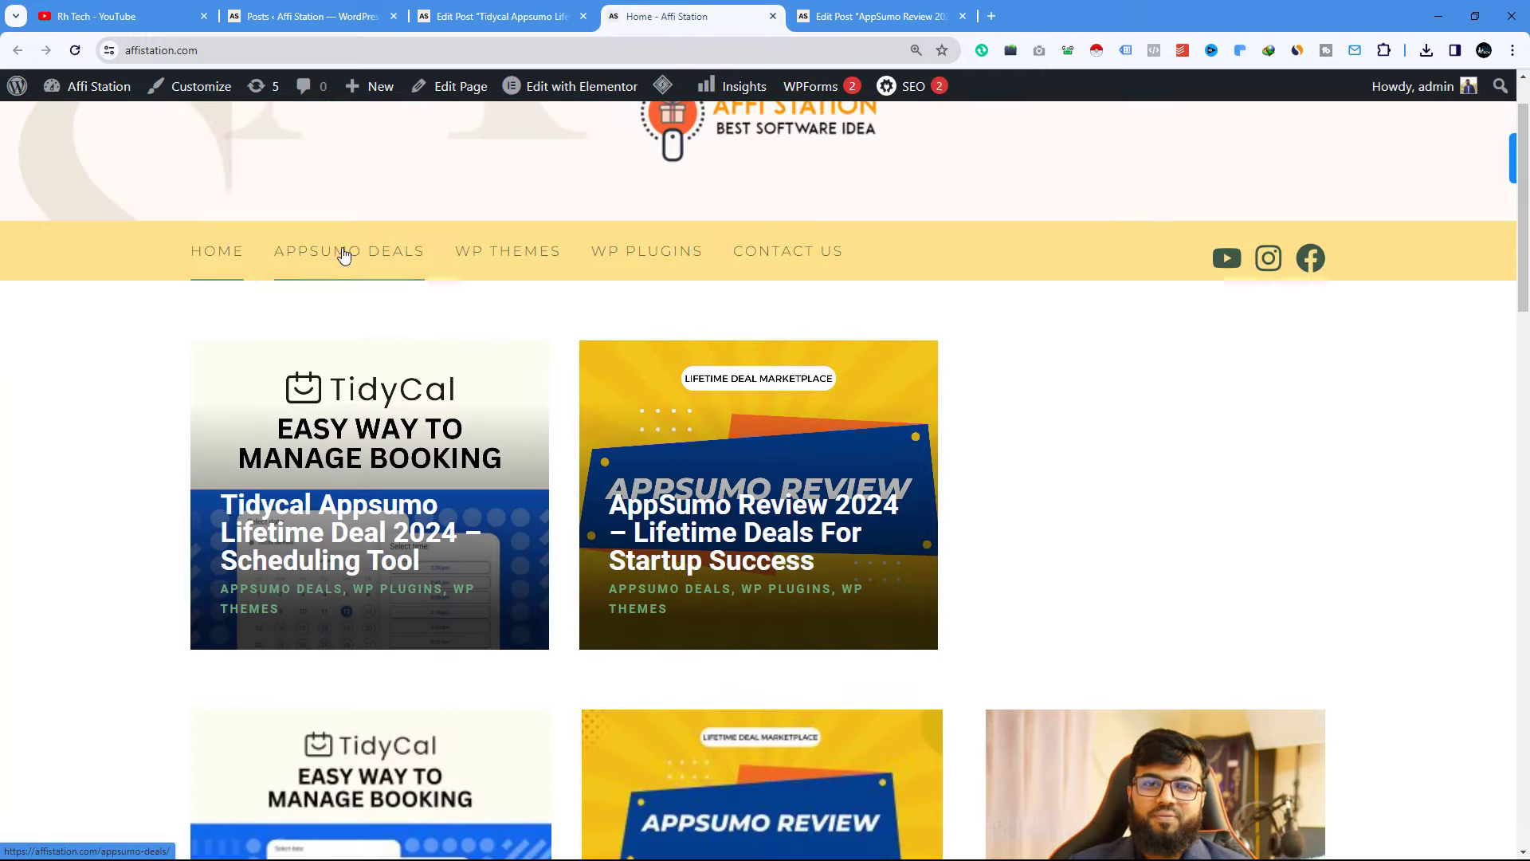
# Check the posts displayed on the Appsumo Deals, WP Themes and WP Plugins pages of the live Affi Station site
pyautogui.click(342, 246)
pyautogui.scroll(-3, 383, 414)
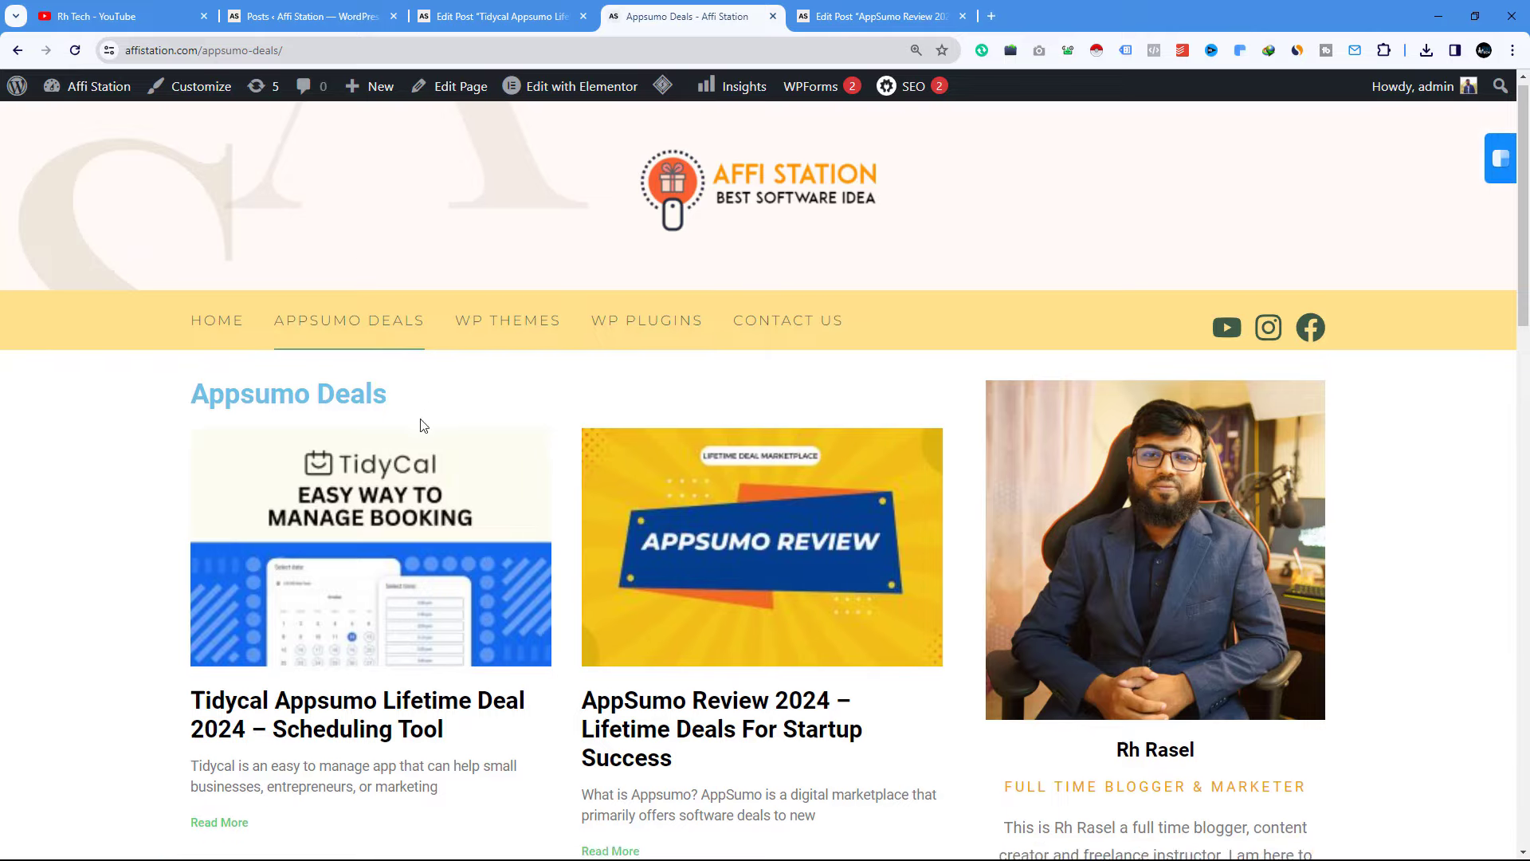
pyautogui.scroll(3, 470, 387)
pyautogui.click(493, 330)
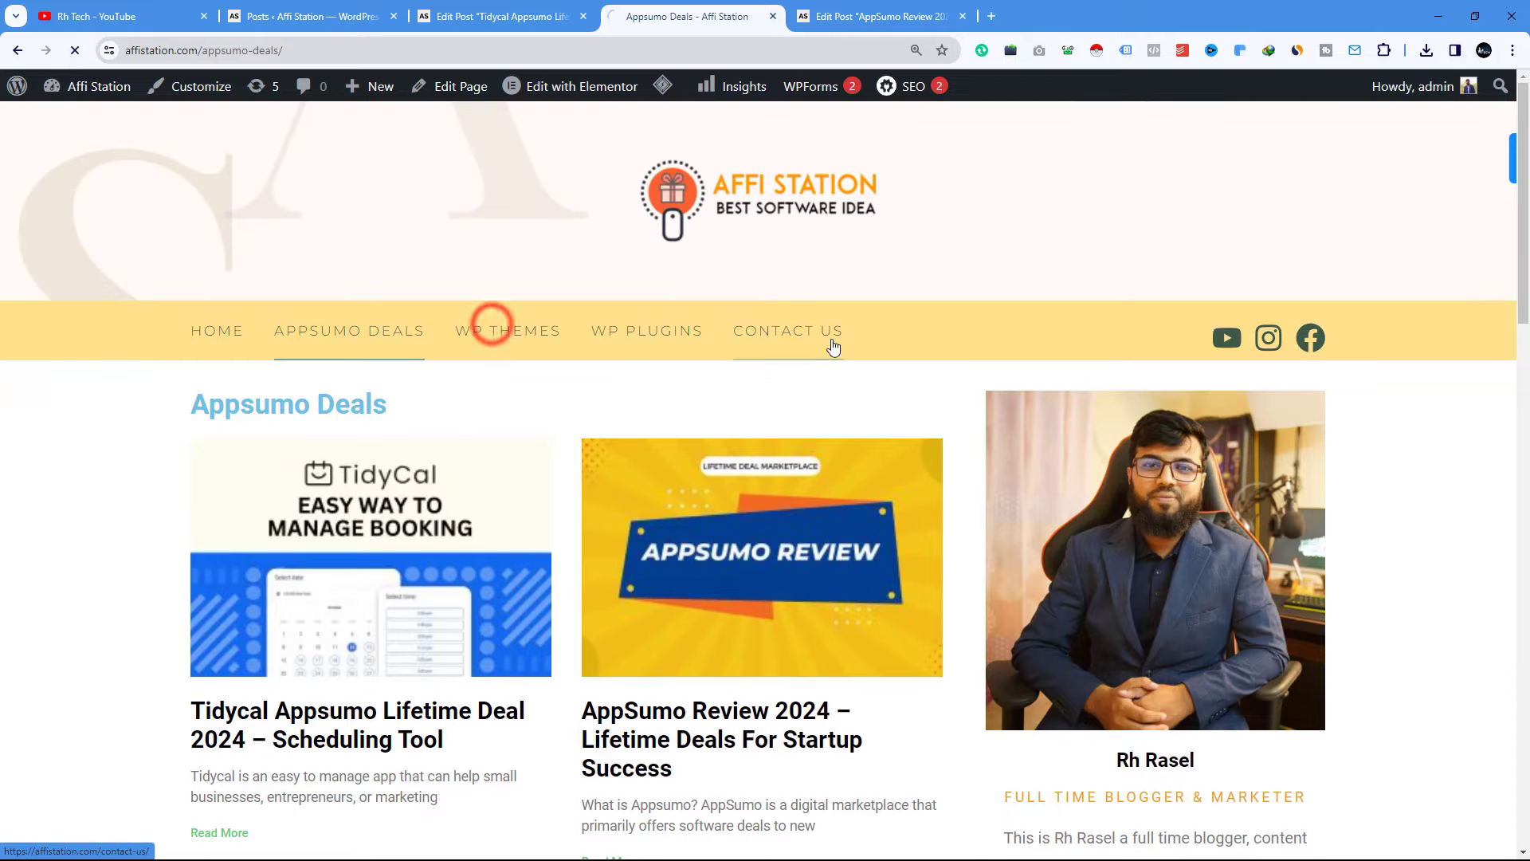
pyautogui.scroll(-4, 830, 379)
pyautogui.scroll(4, 827, 380)
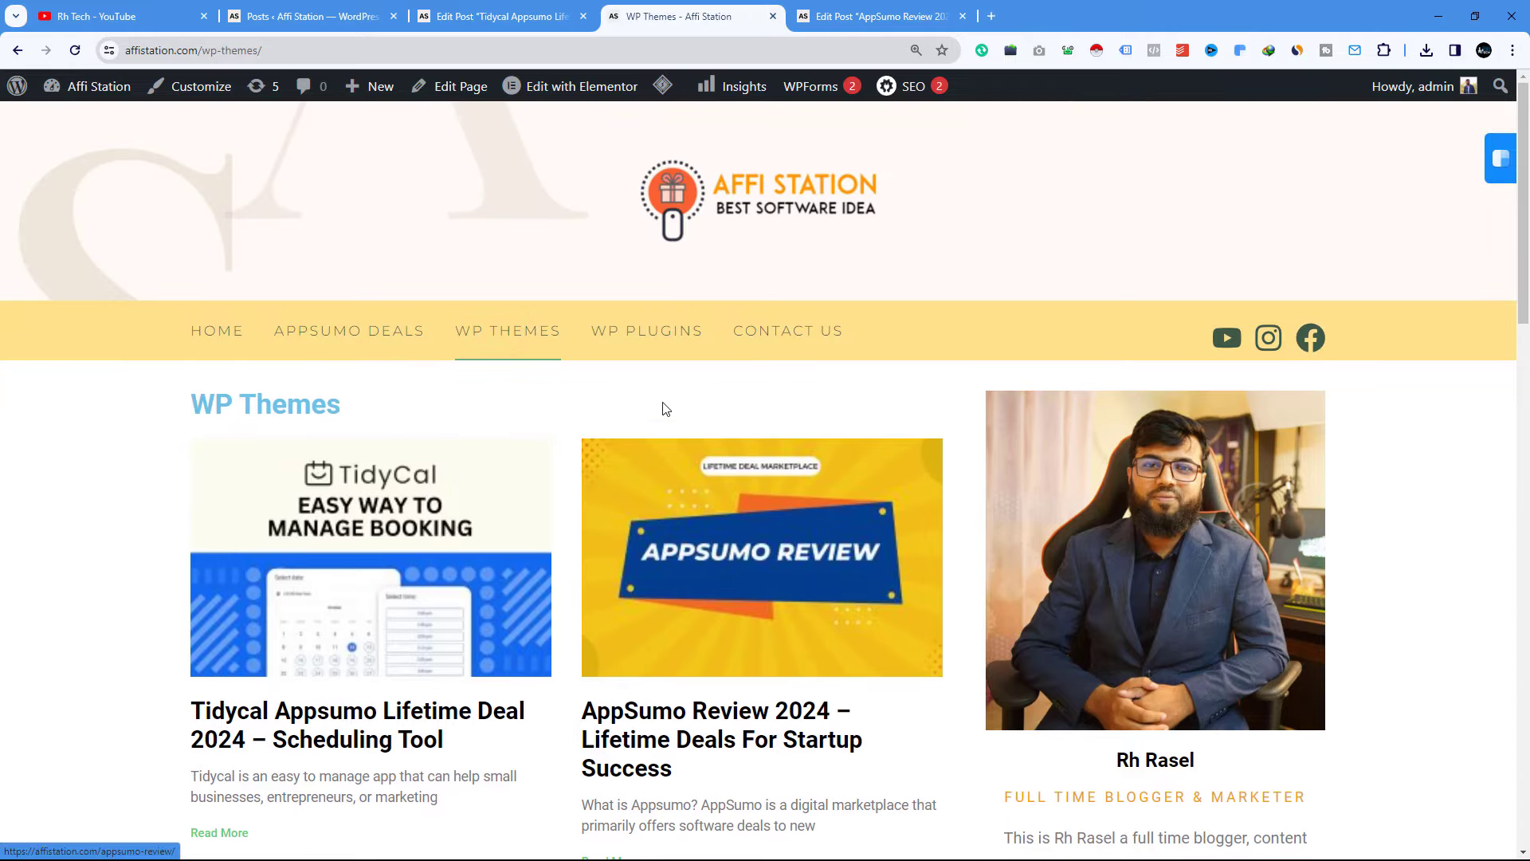
pyautogui.click(642, 327)
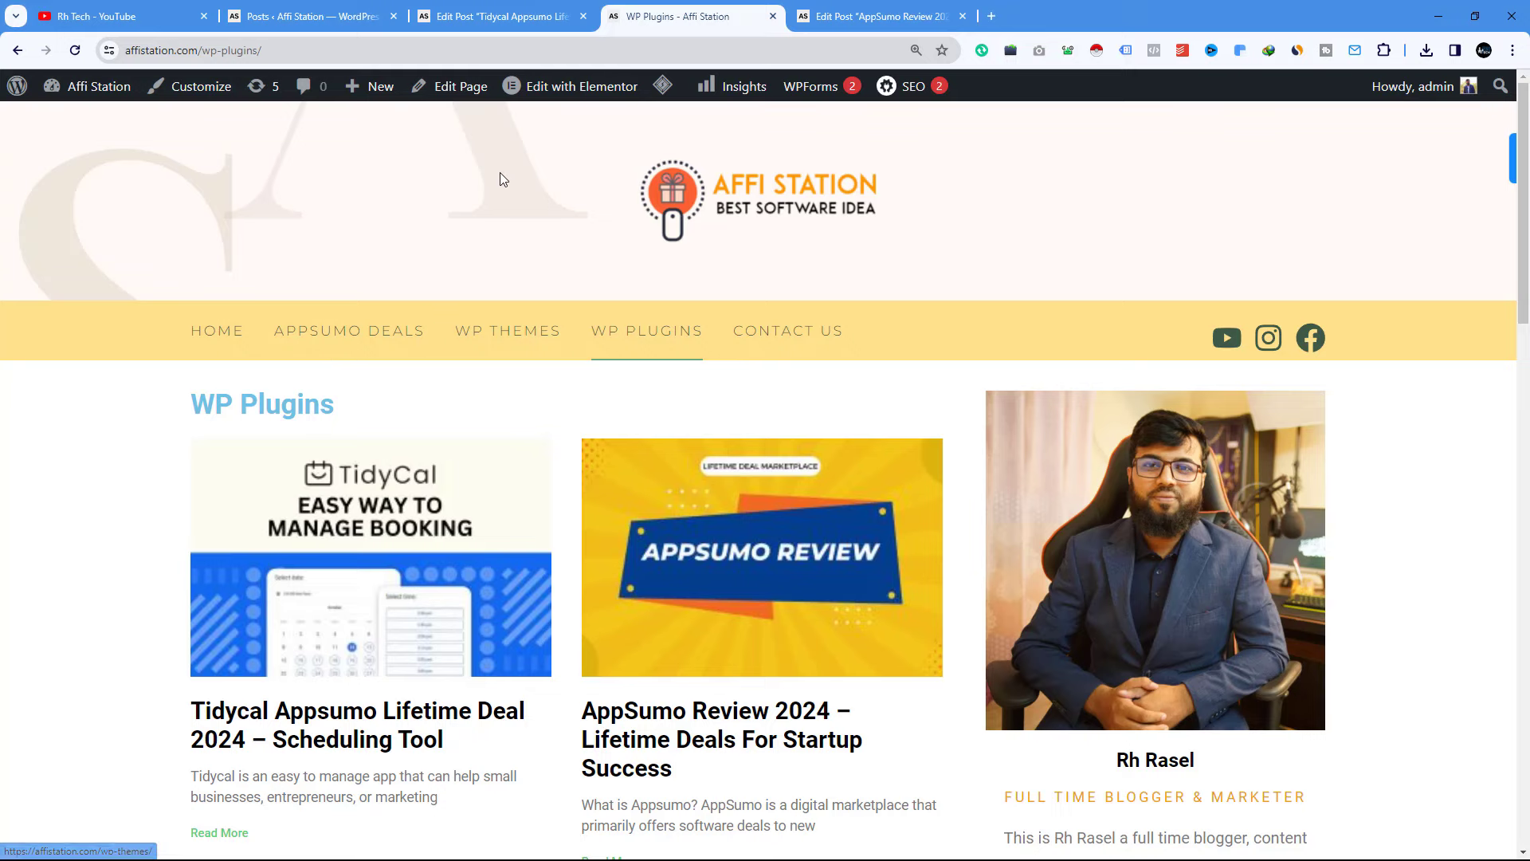
pyautogui.click(351, 329)
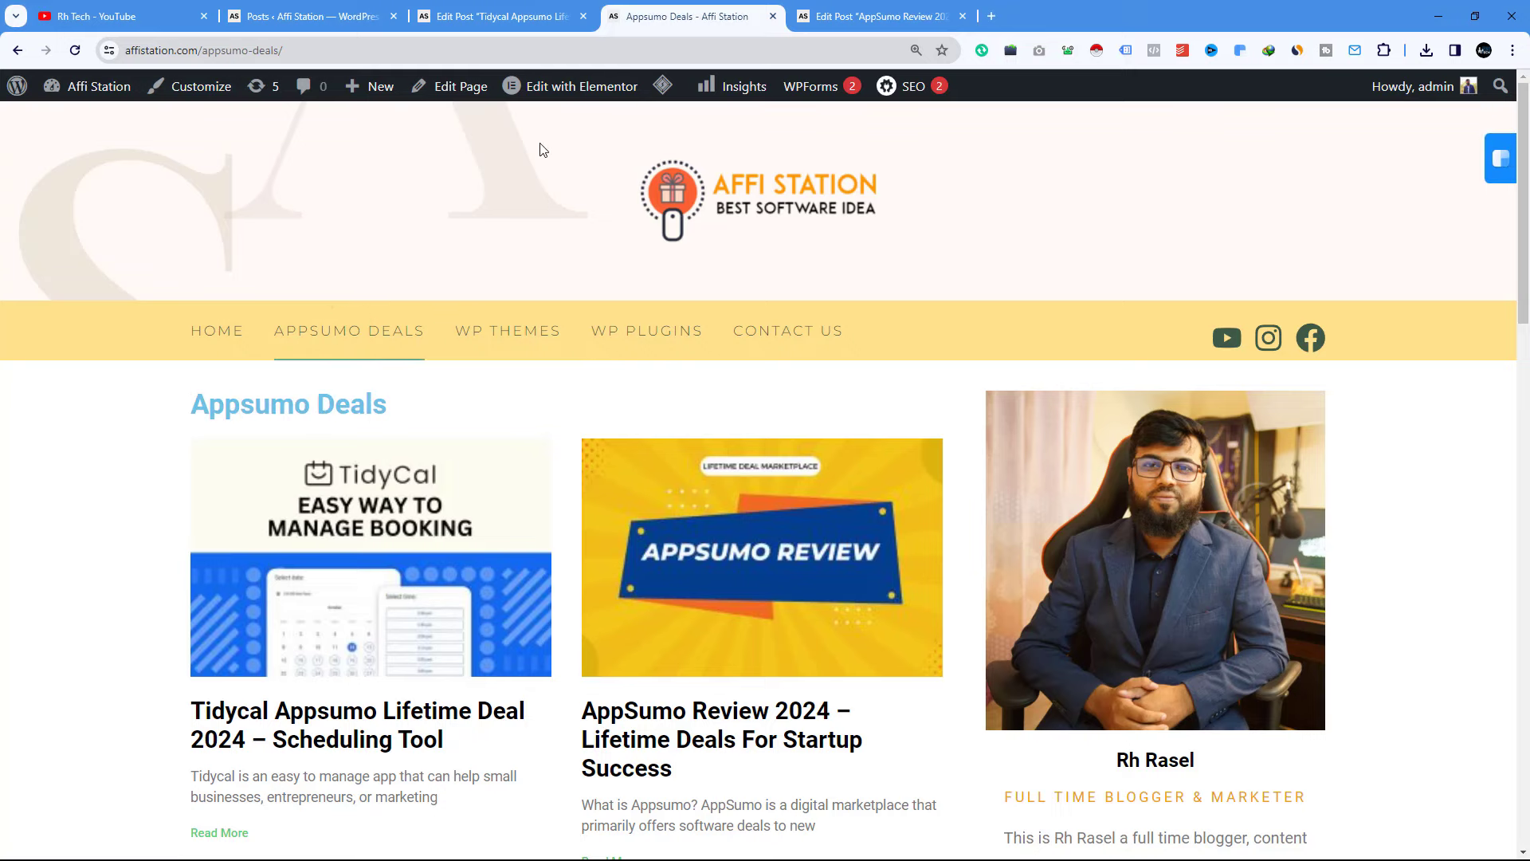
pyautogui.scroll(-5, 559, 319)
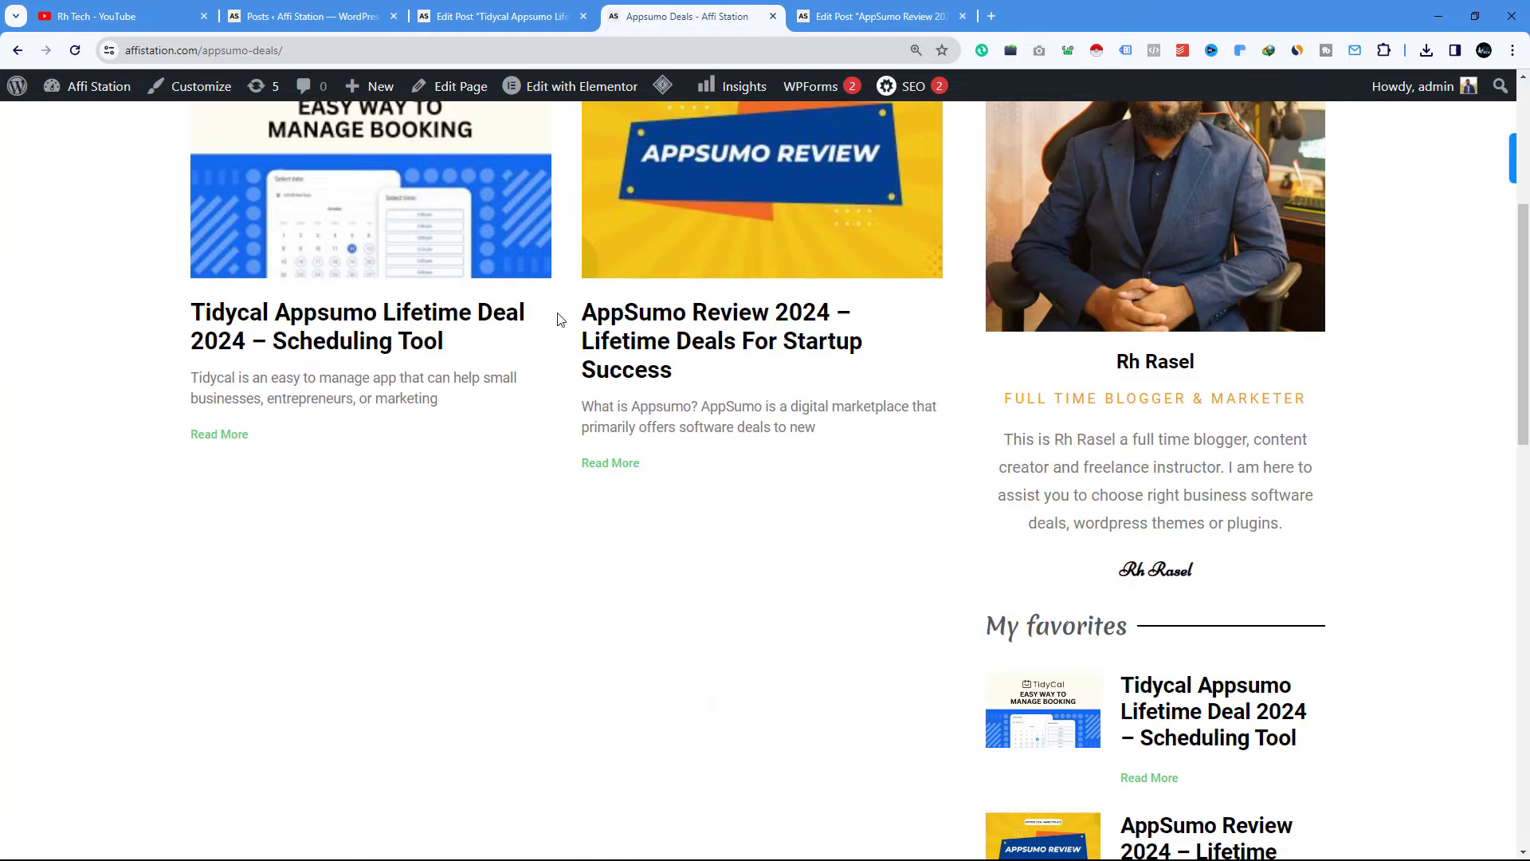
pyautogui.scroll(5, 558, 447)
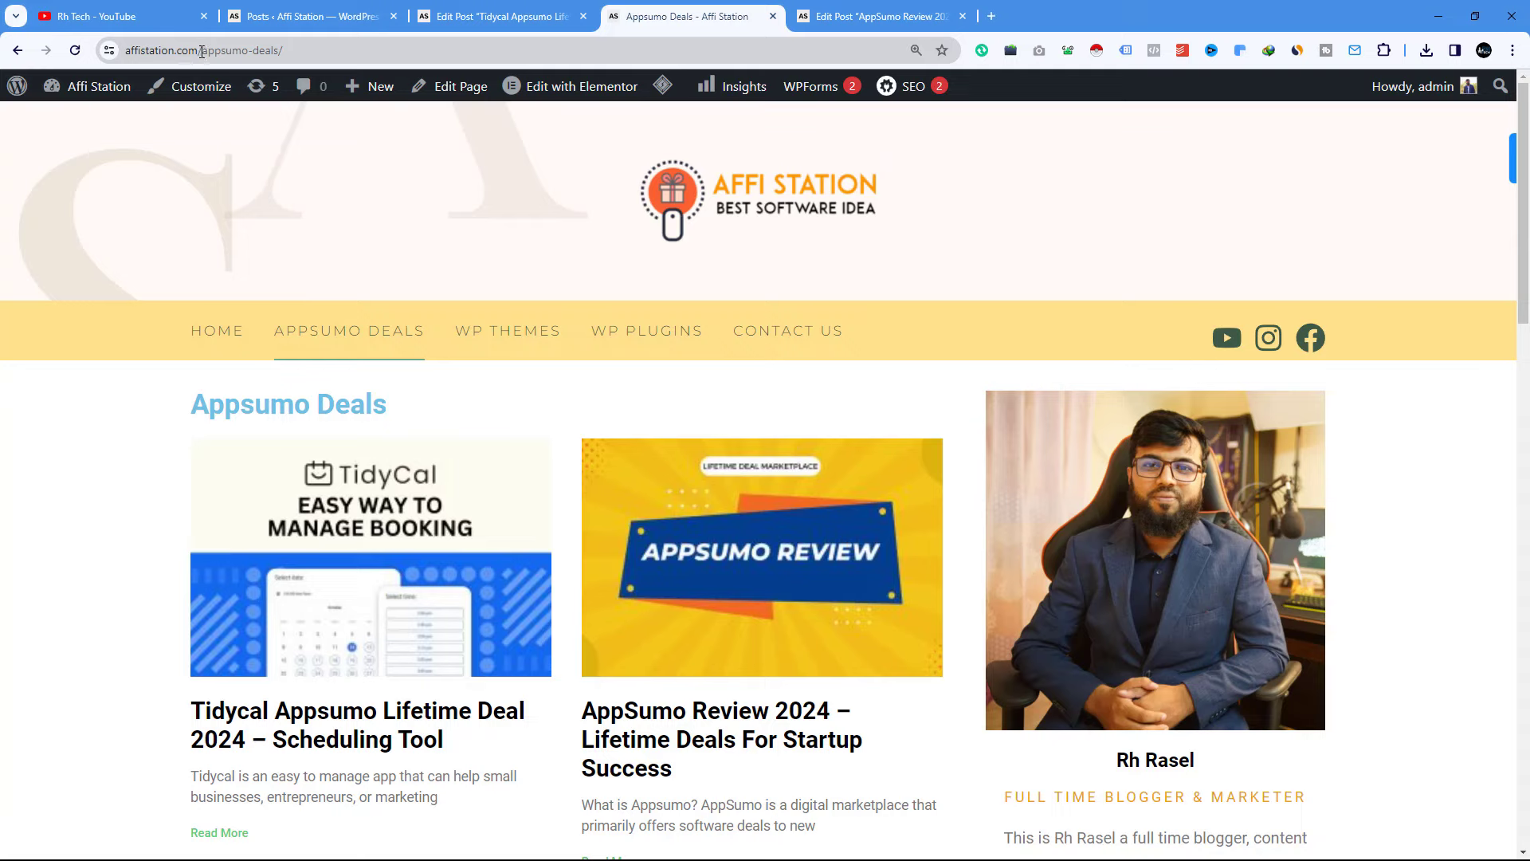
# Return to the affistation.com home page and close the AppSumo Review and Tidycal post editor tabs
pyautogui.moveTo(202, 51); pyautogui.dragTo(283, 51)
pyautogui.press('BackSpace')
pyautogui.press('Return')
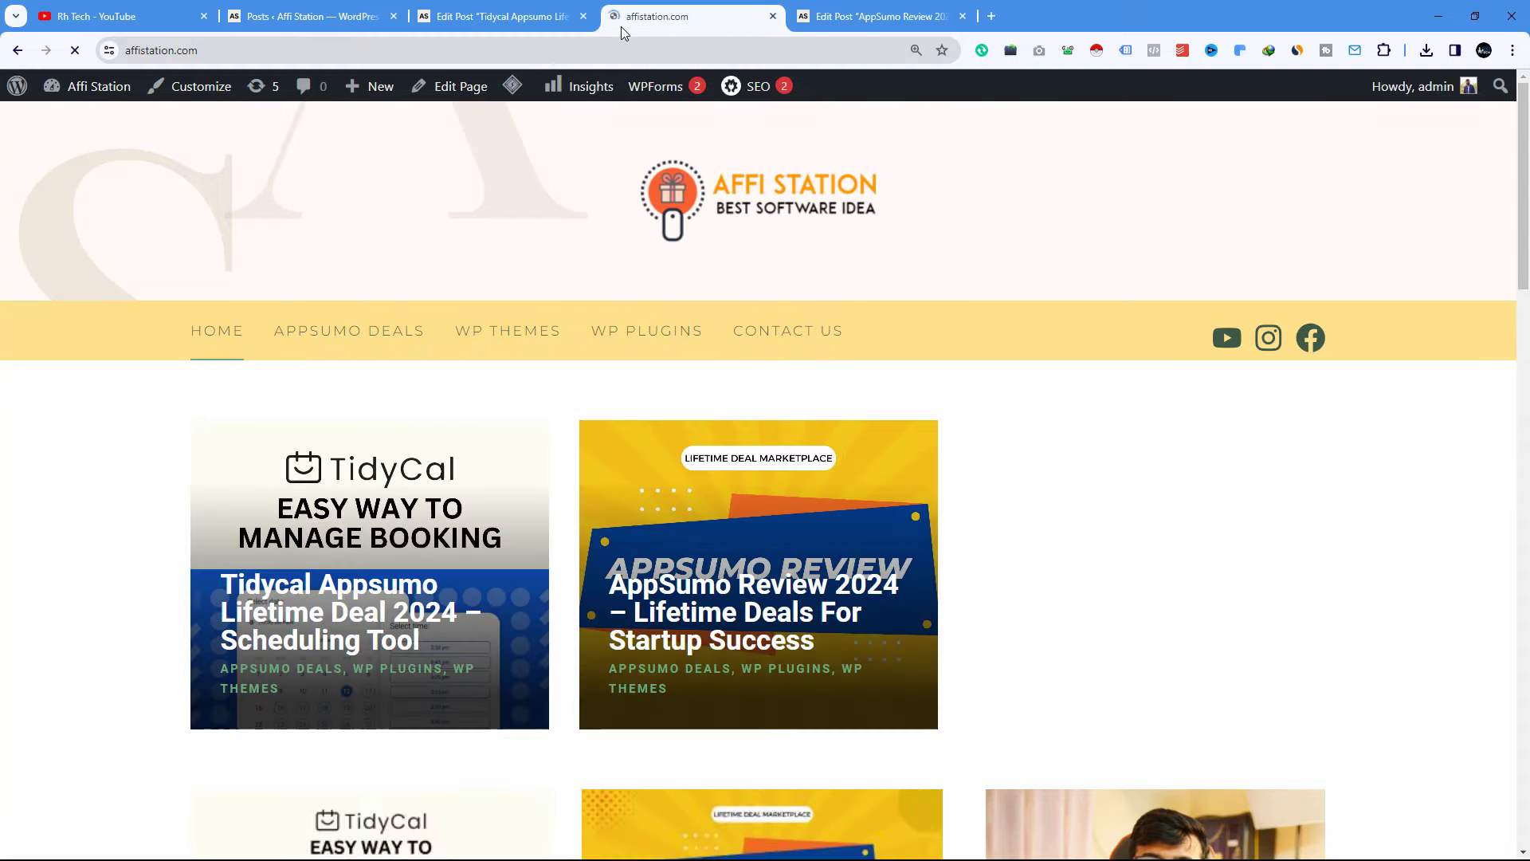
pyautogui.click(963, 17)
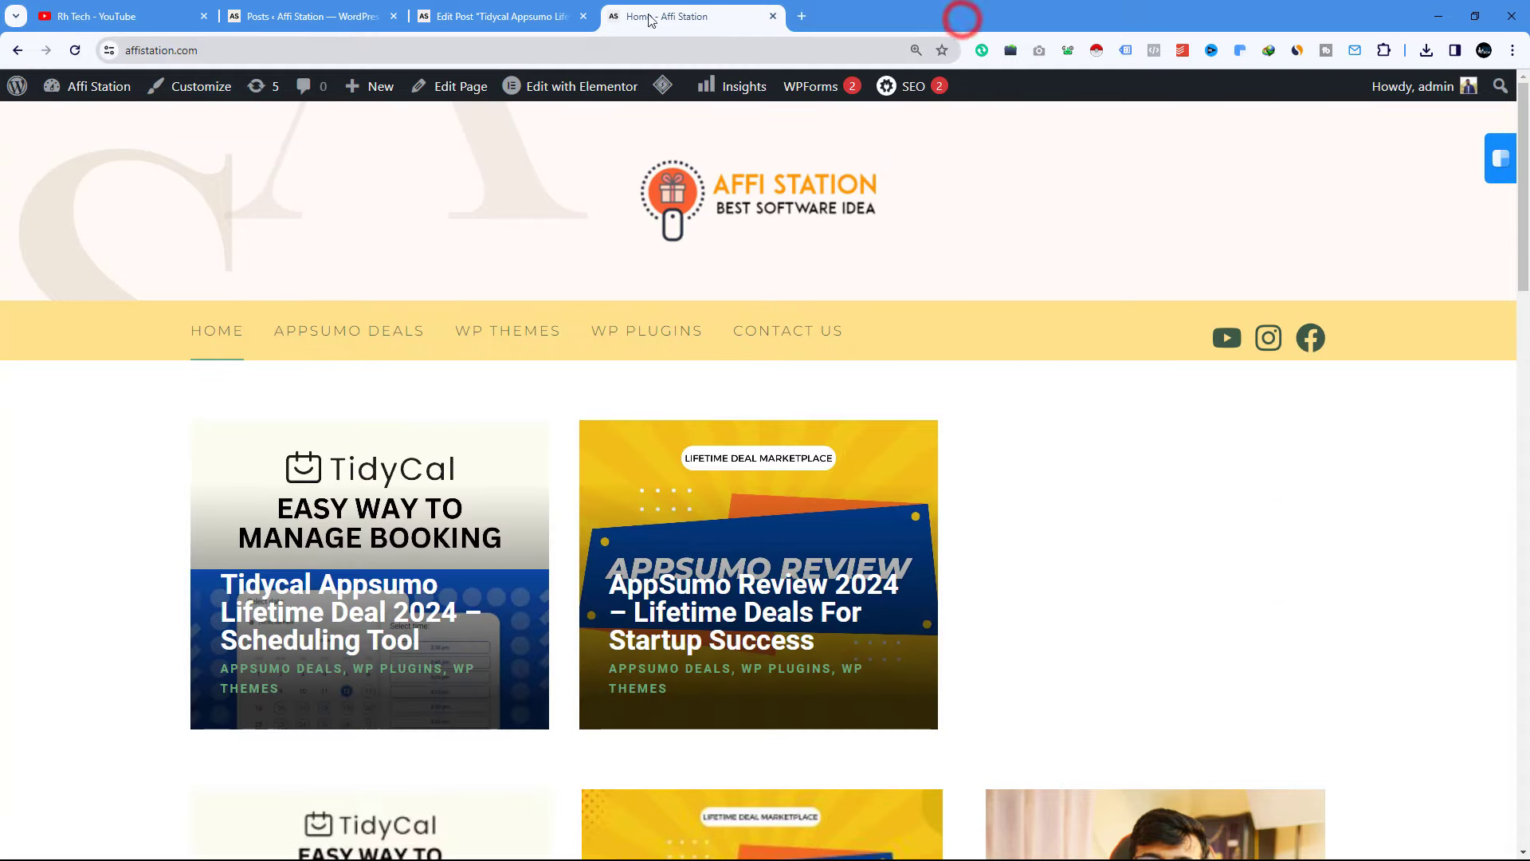
pyautogui.click(583, 16)
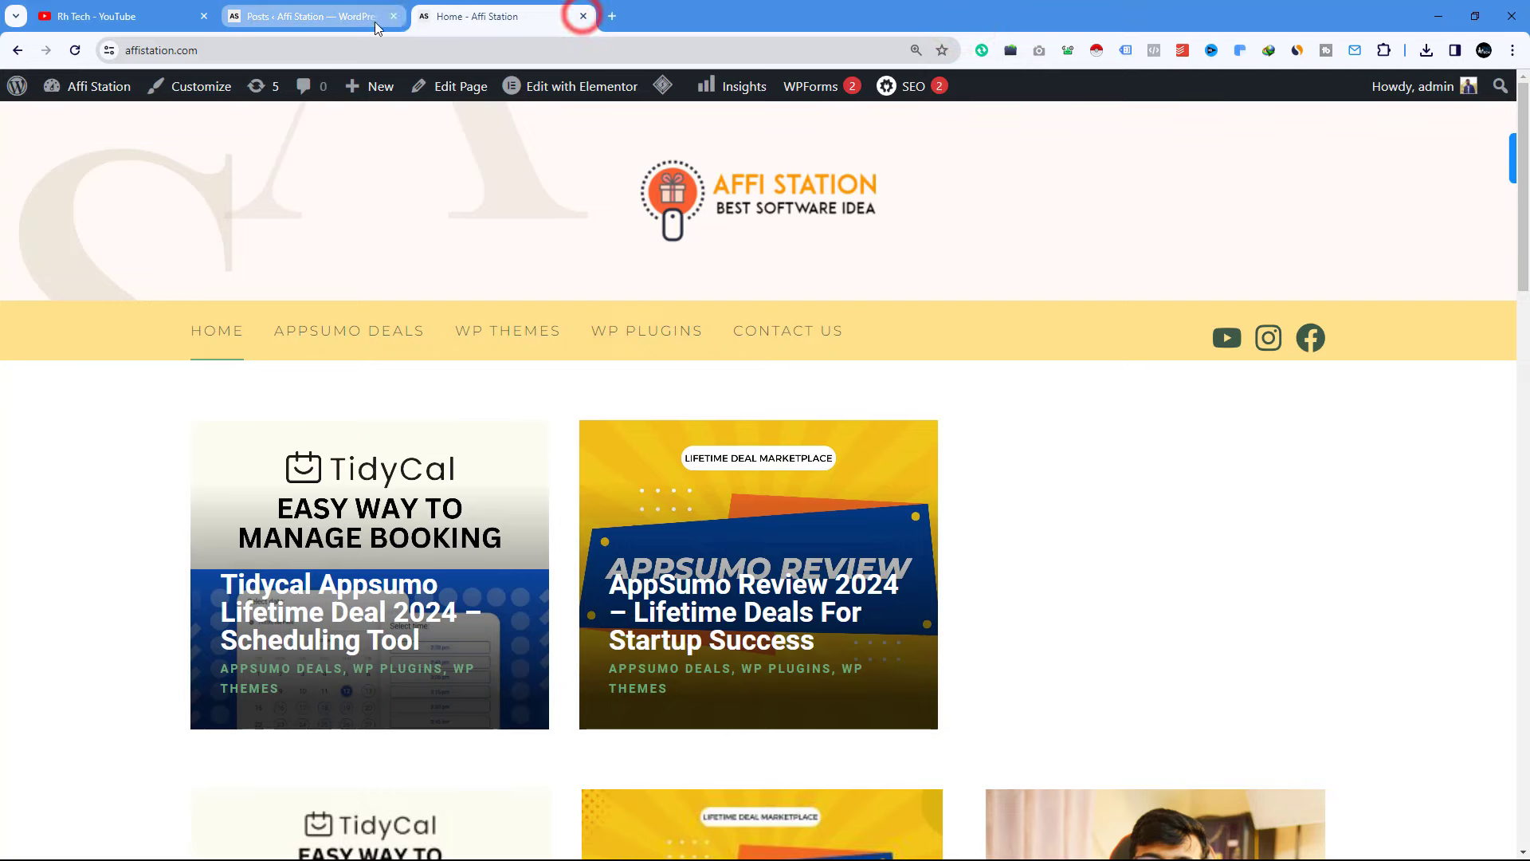
# Review the list of all remaining posts in the WordPress admin and close that tab
pyautogui.click(275, 16)
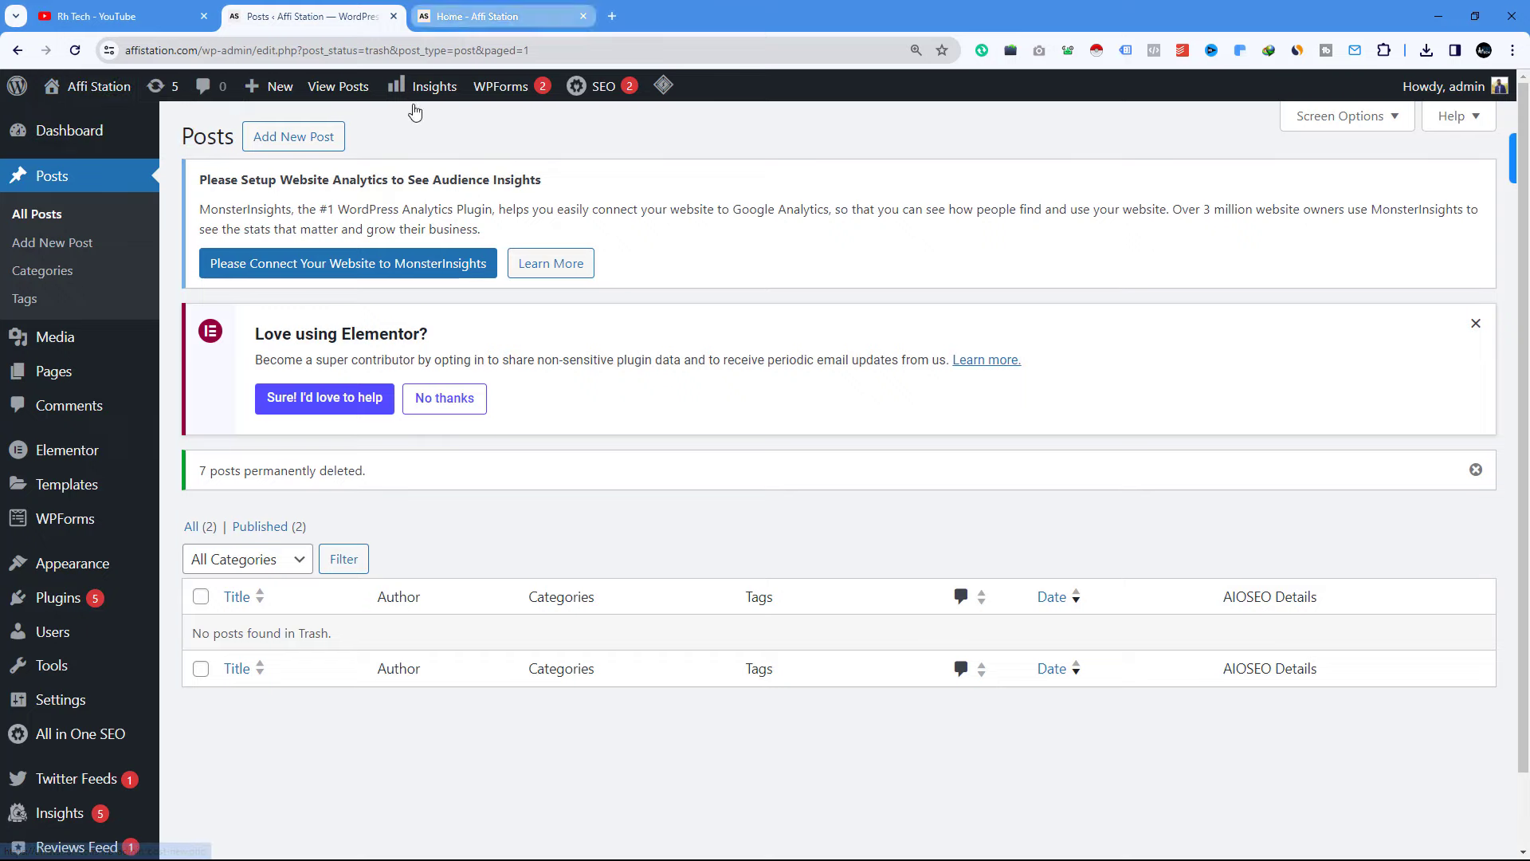
pyautogui.scroll(-1, 224, 542)
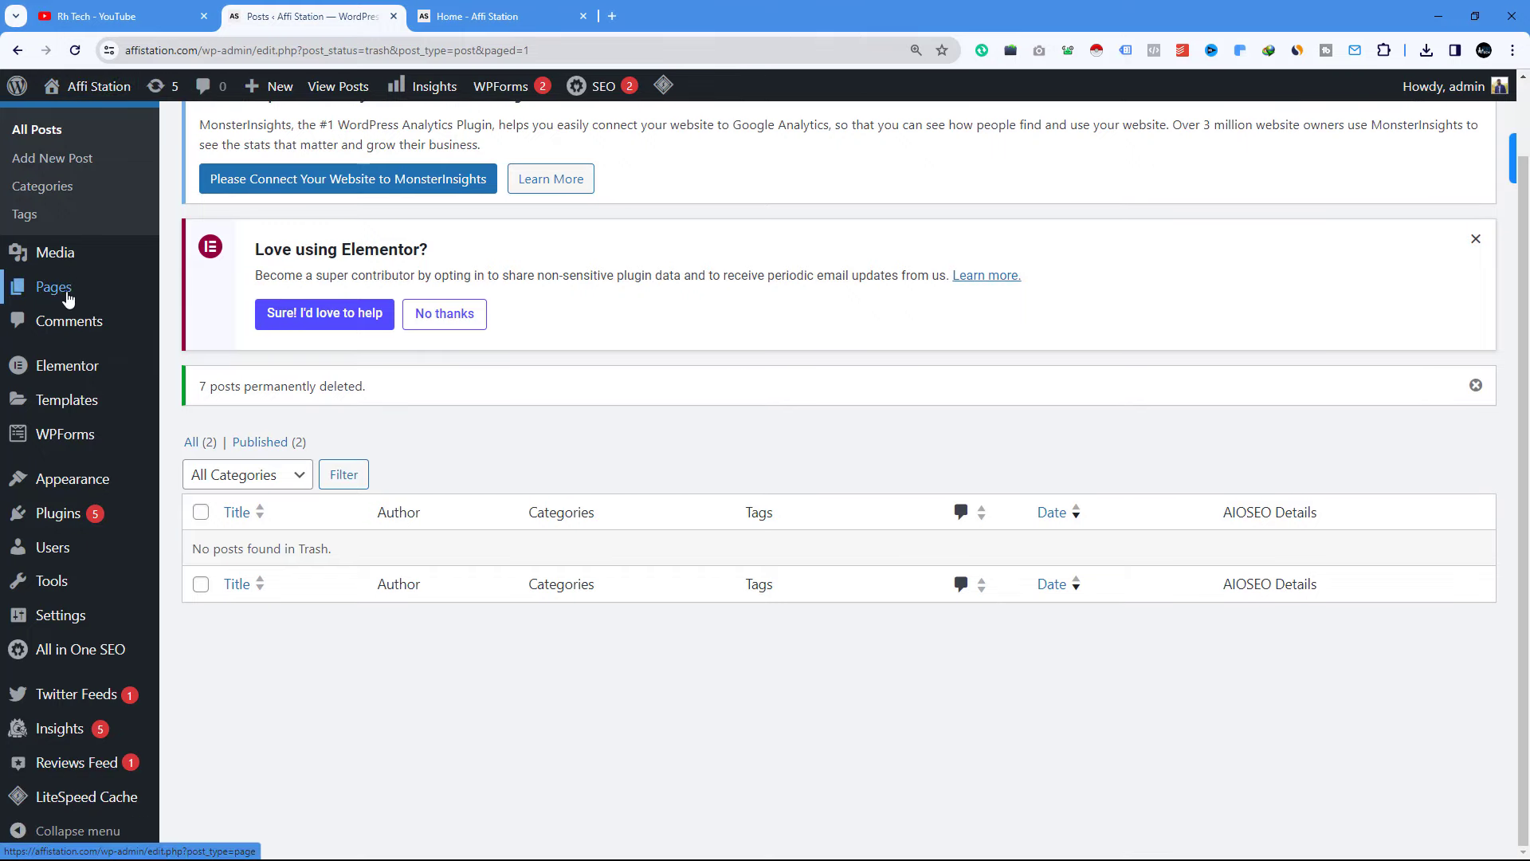
pyautogui.scroll(1, 111, 430)
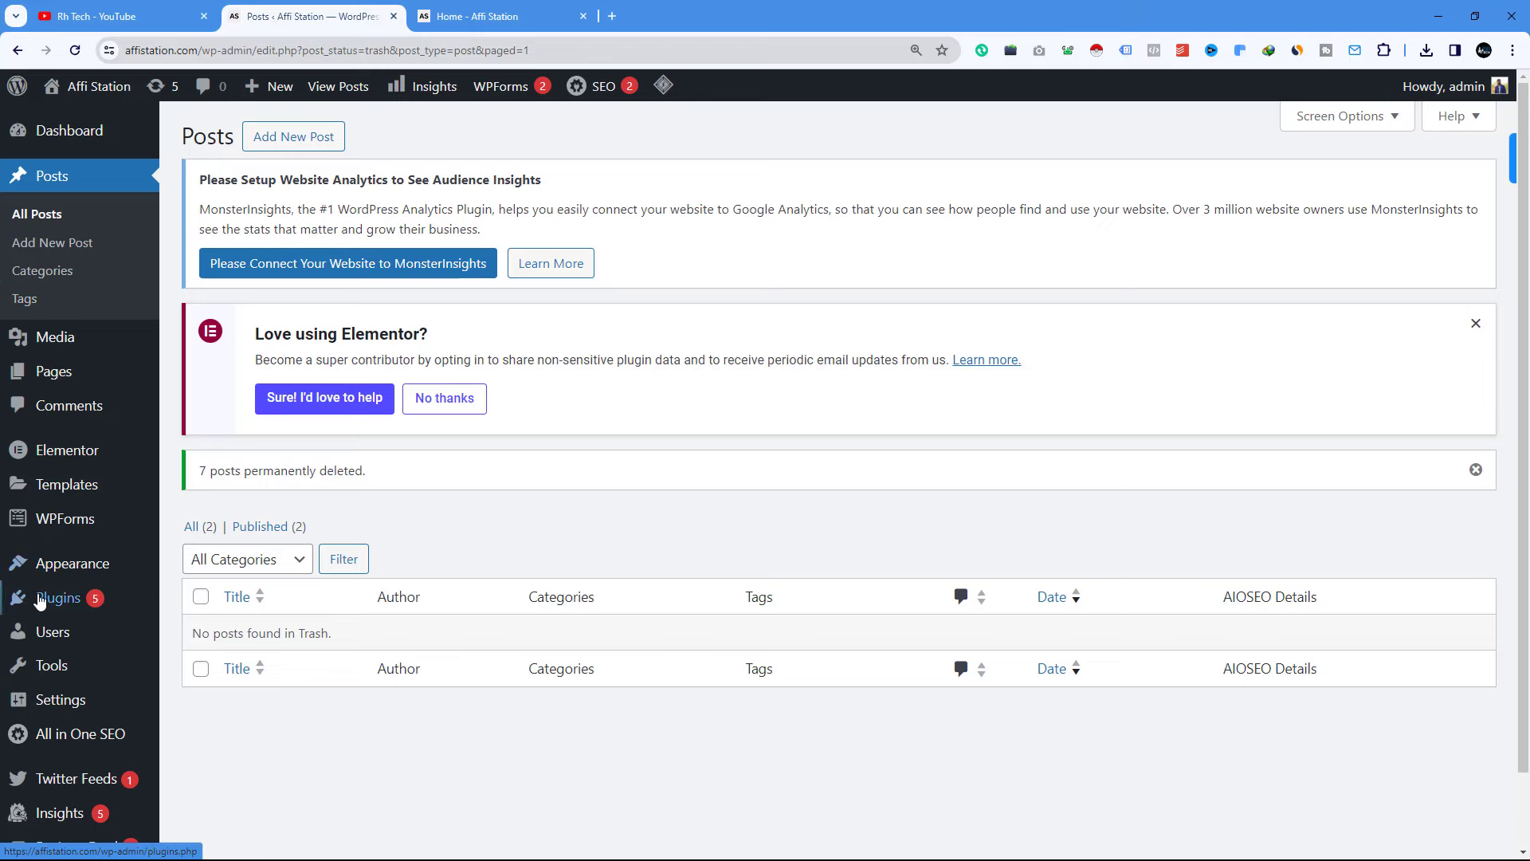
pyautogui.moveTo(57, 580)
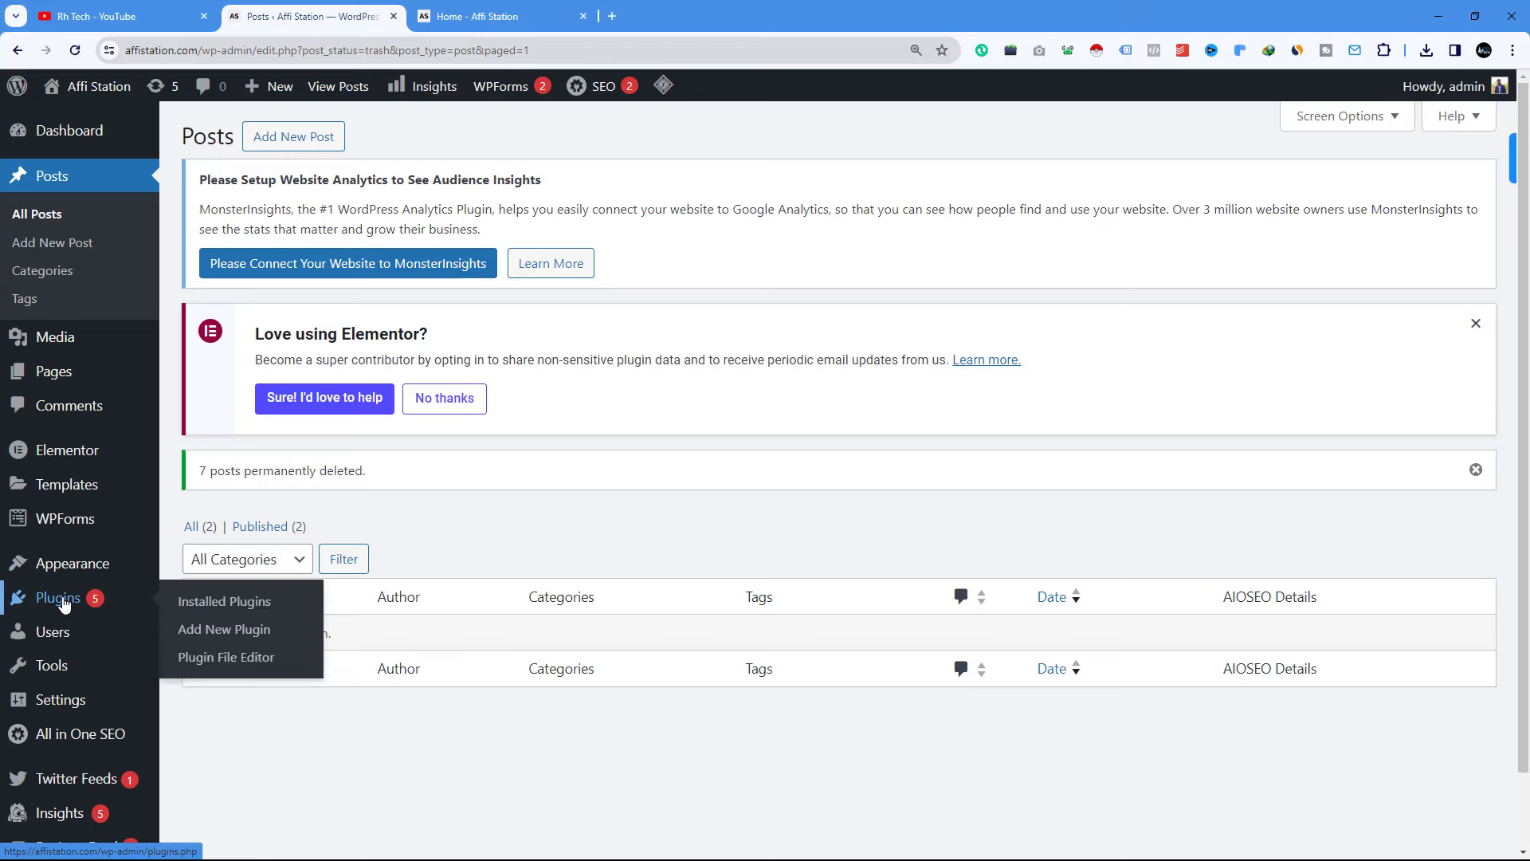
pyautogui.click(47, 217)
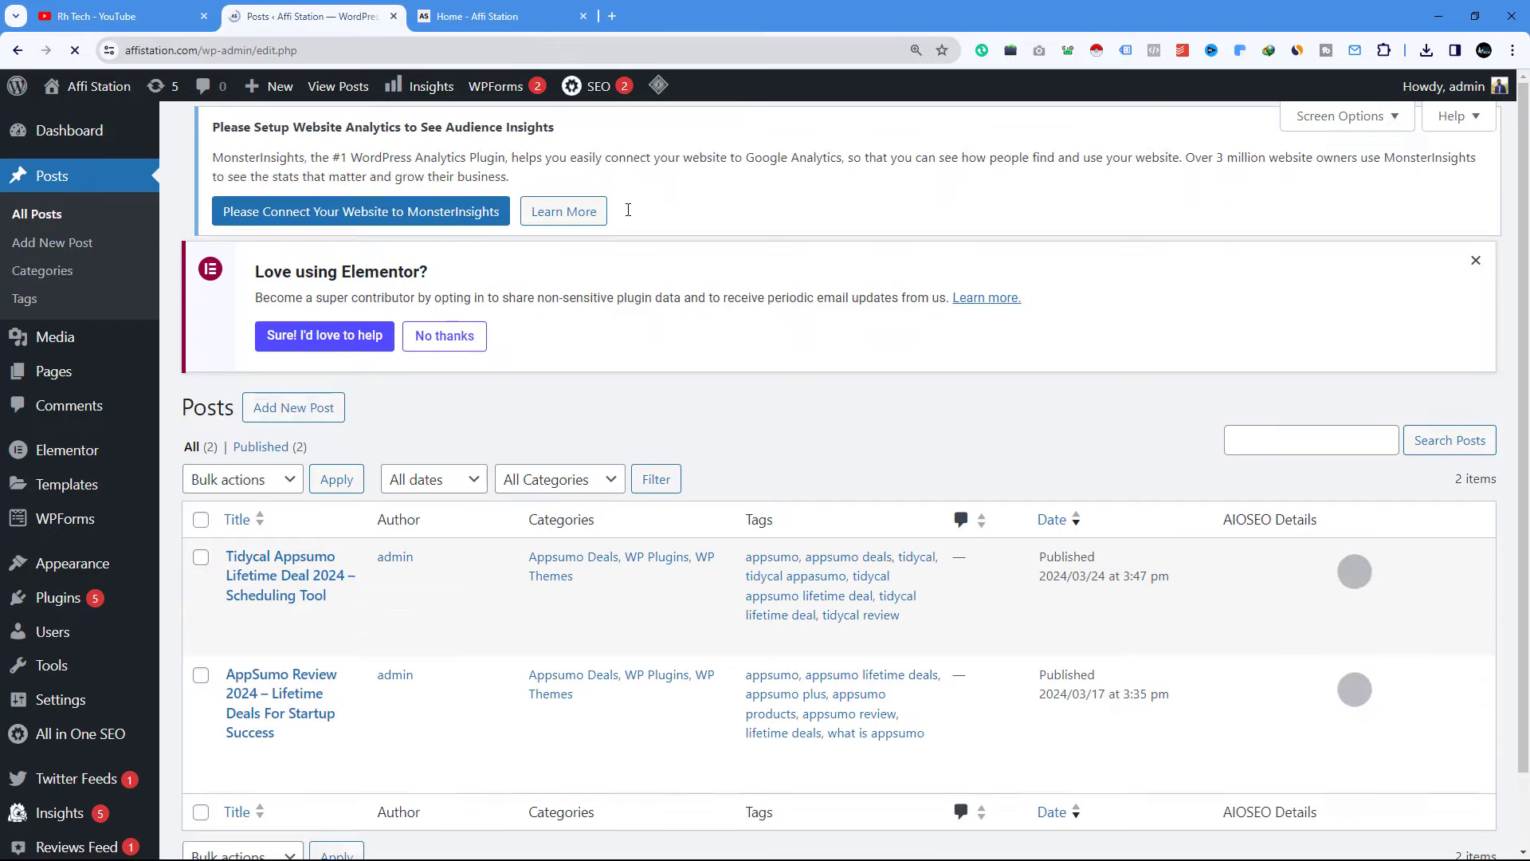
pyautogui.scroll(-2, 592, 550)
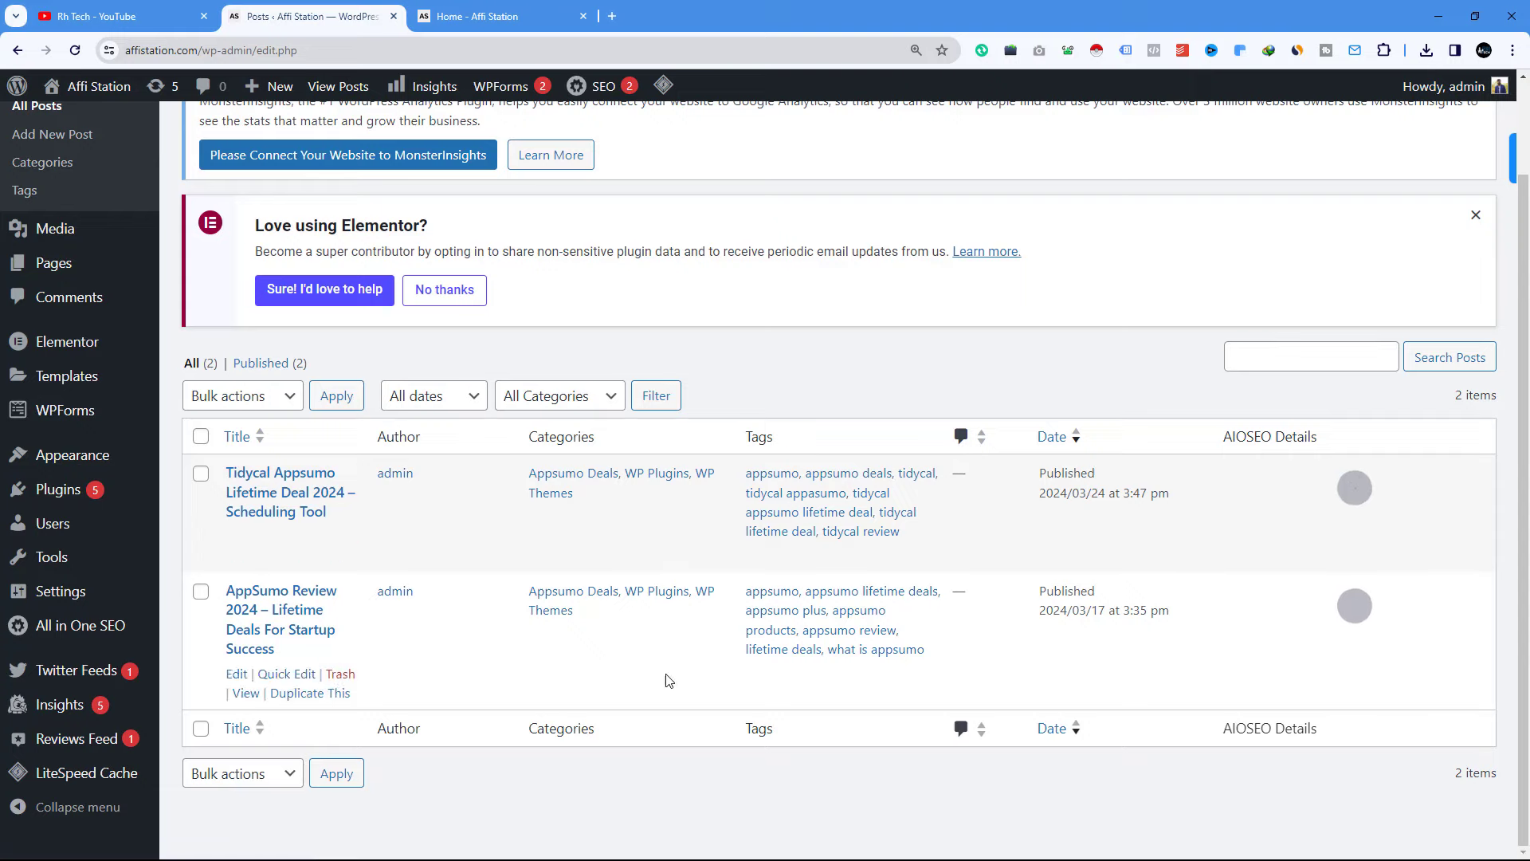
pyautogui.click(394, 15)
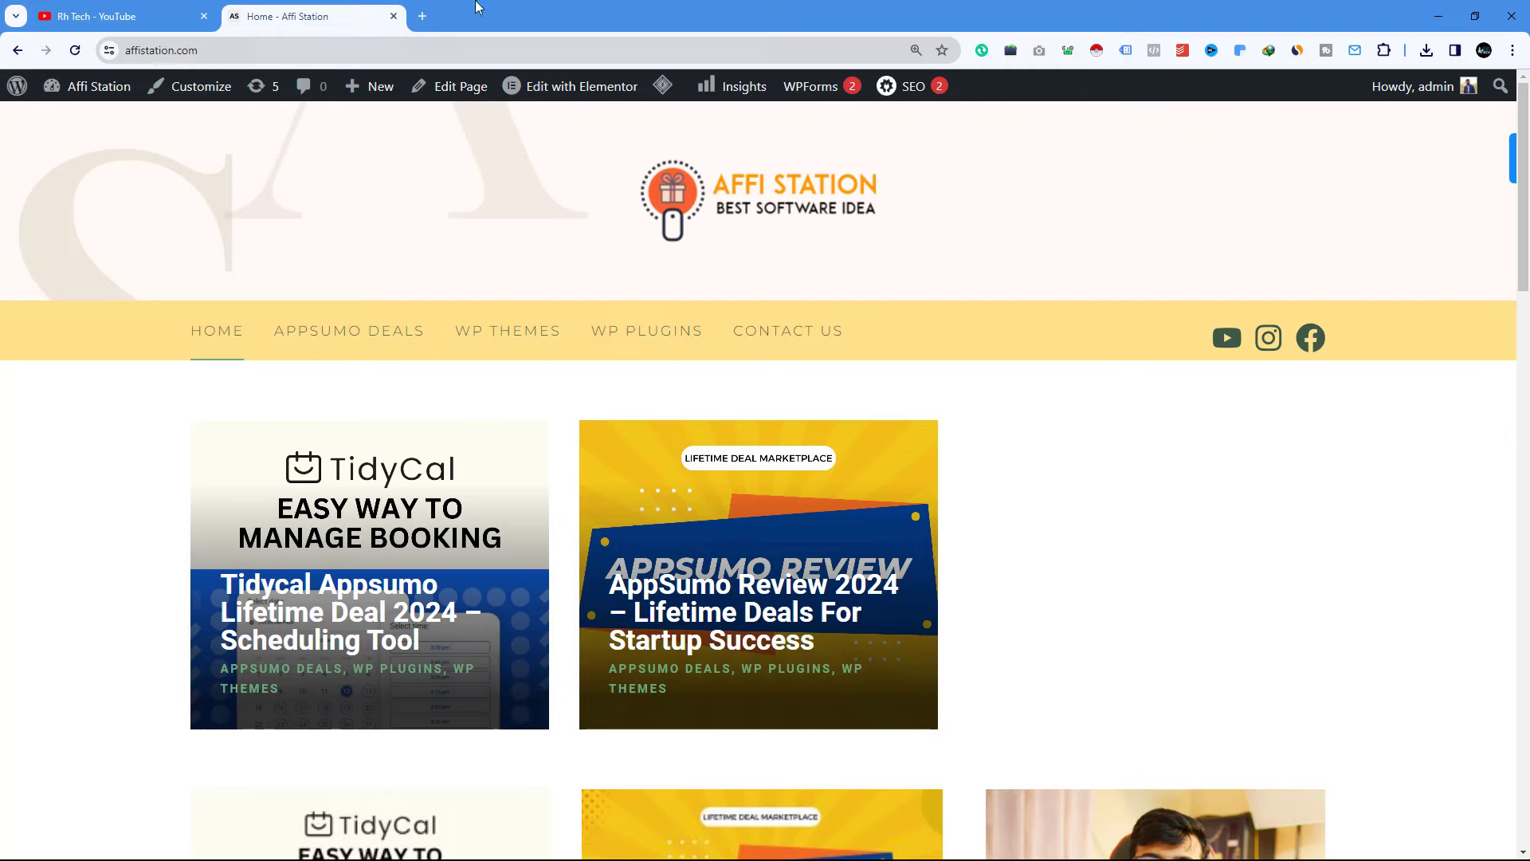
# Search for "google search console" in a new tab, open Google Search Console, close the search results tab and start the console
pyautogui.click(420, 16)
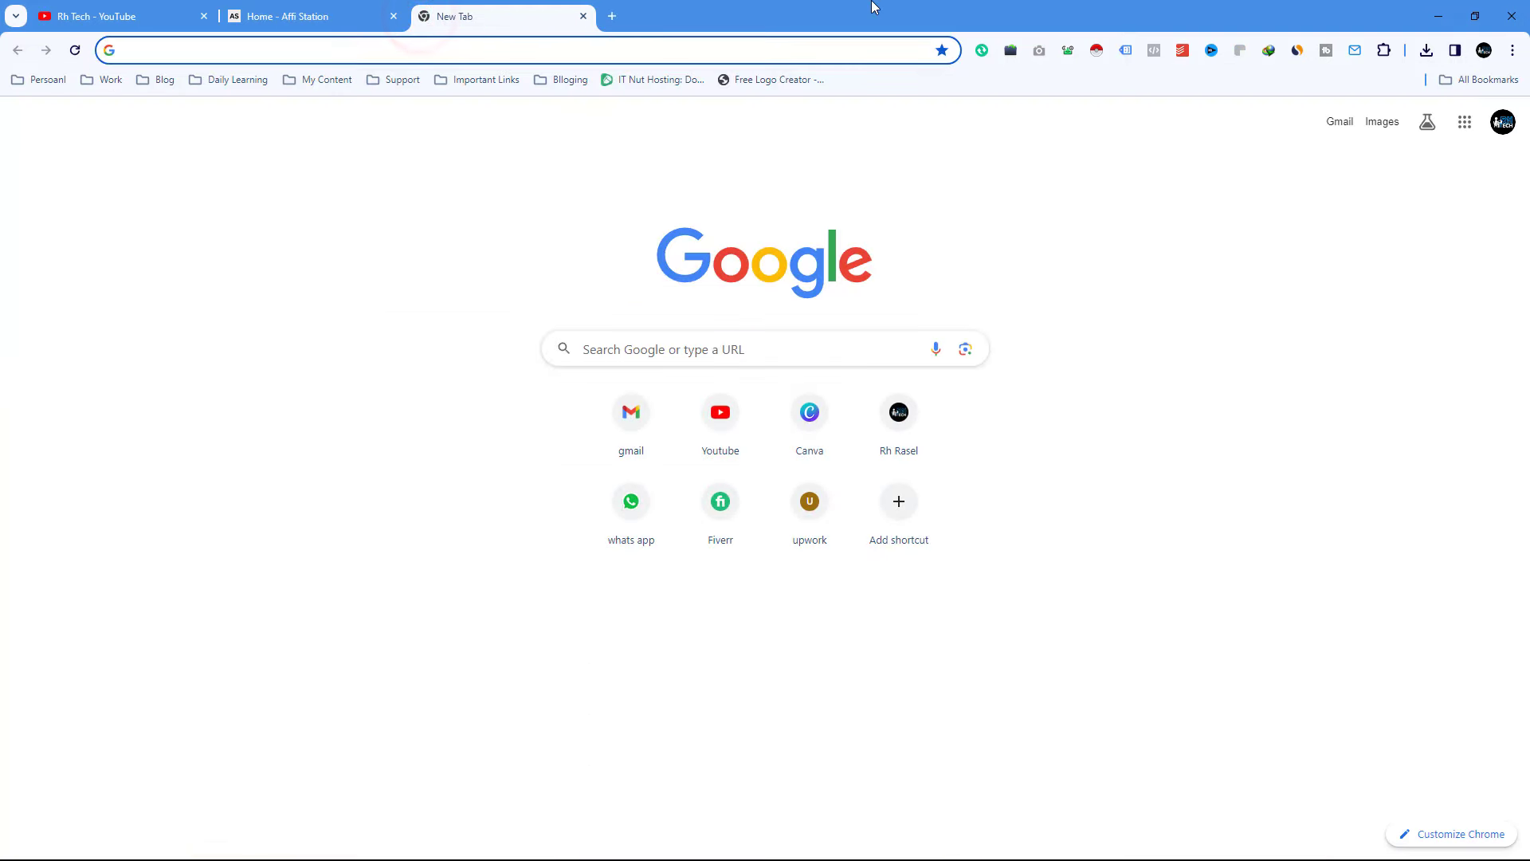
pyautogui.write('google')
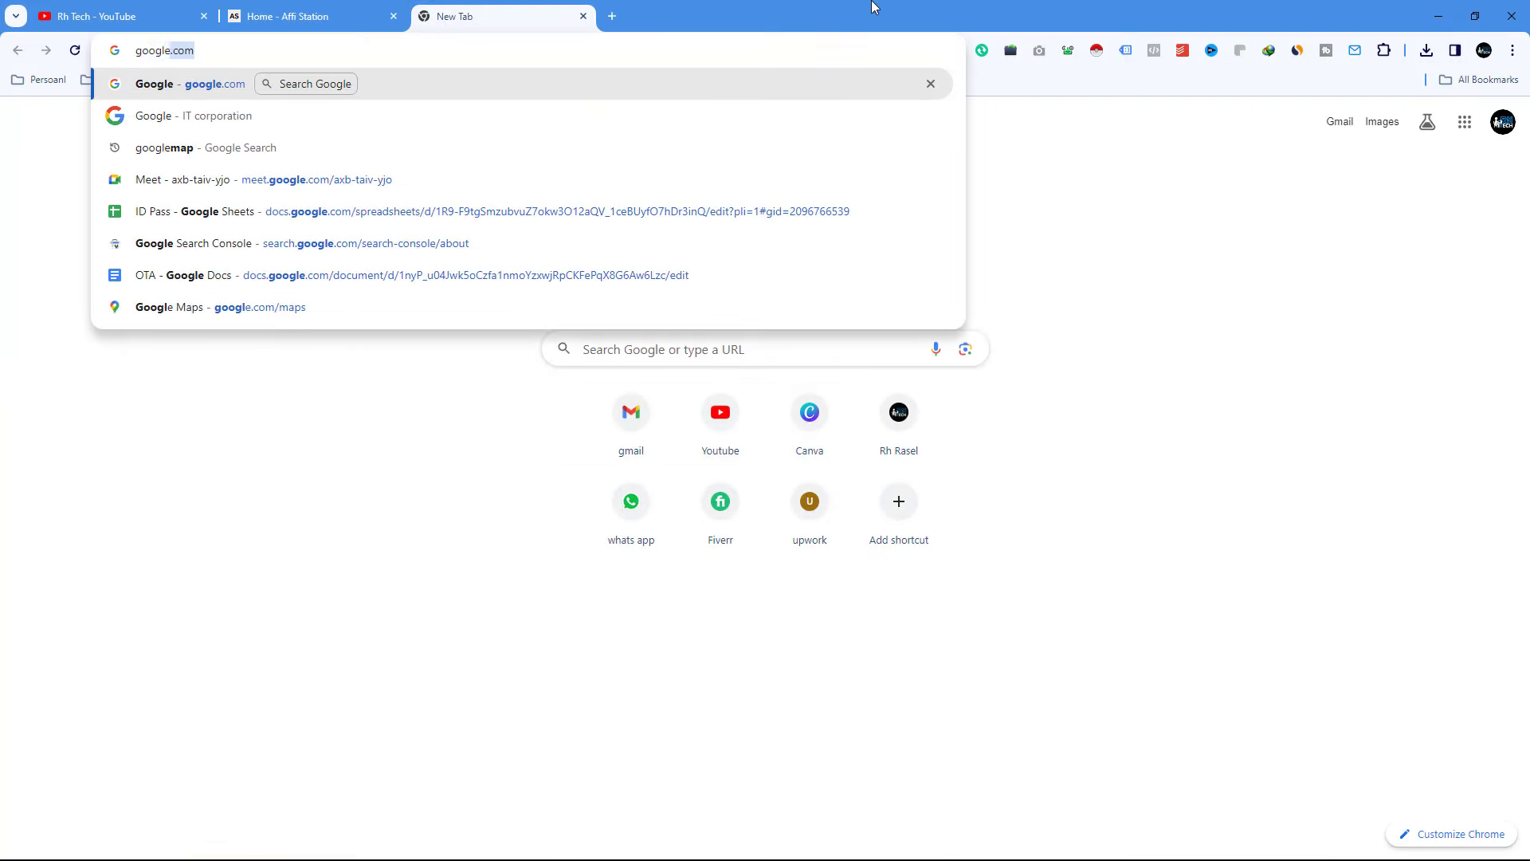
pyautogui.write(' se')
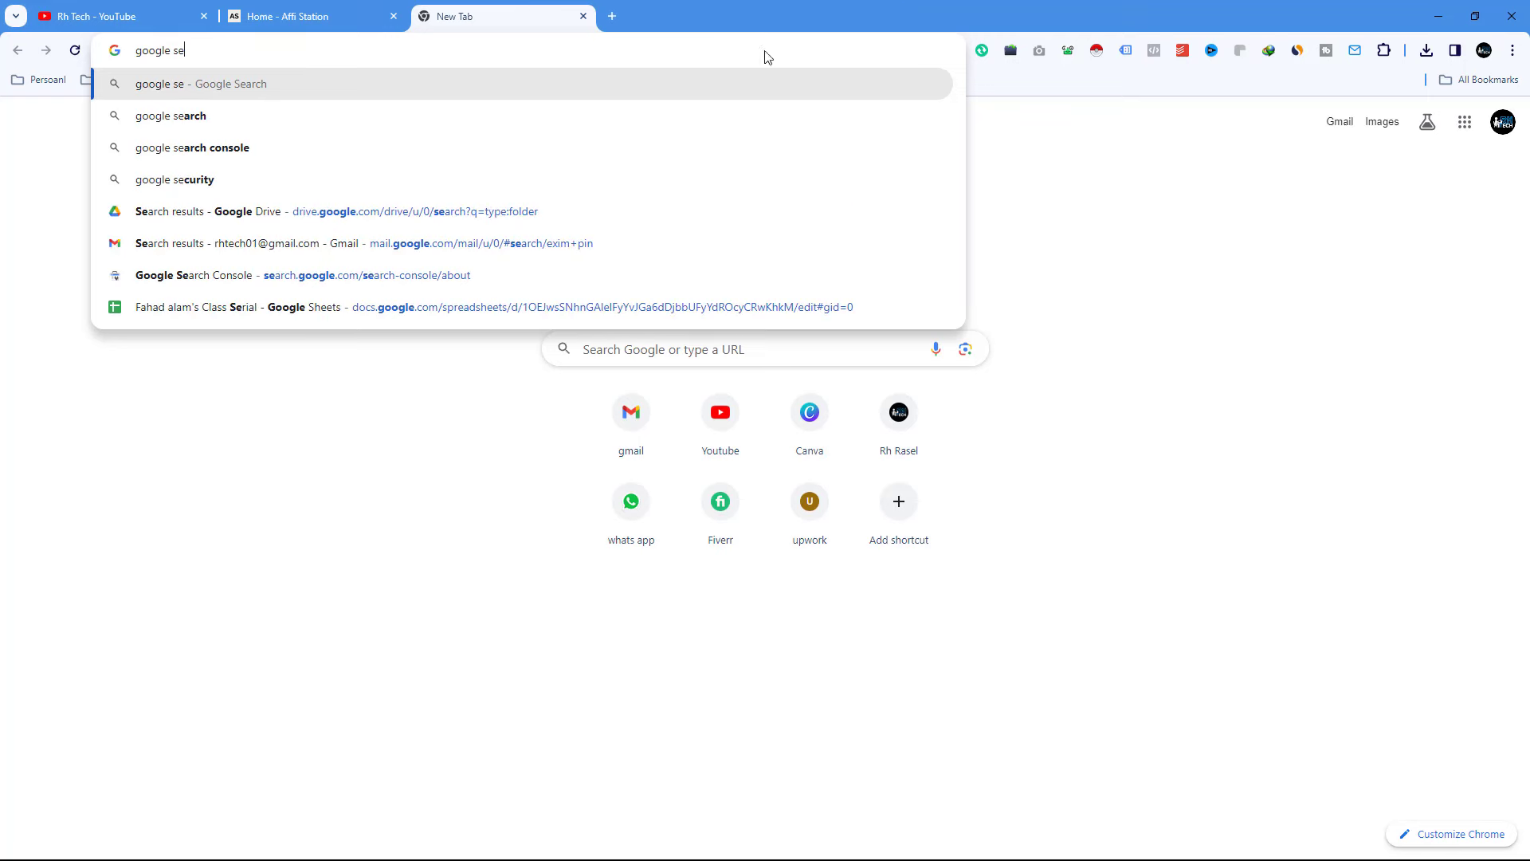
pyautogui.click(184, 147)
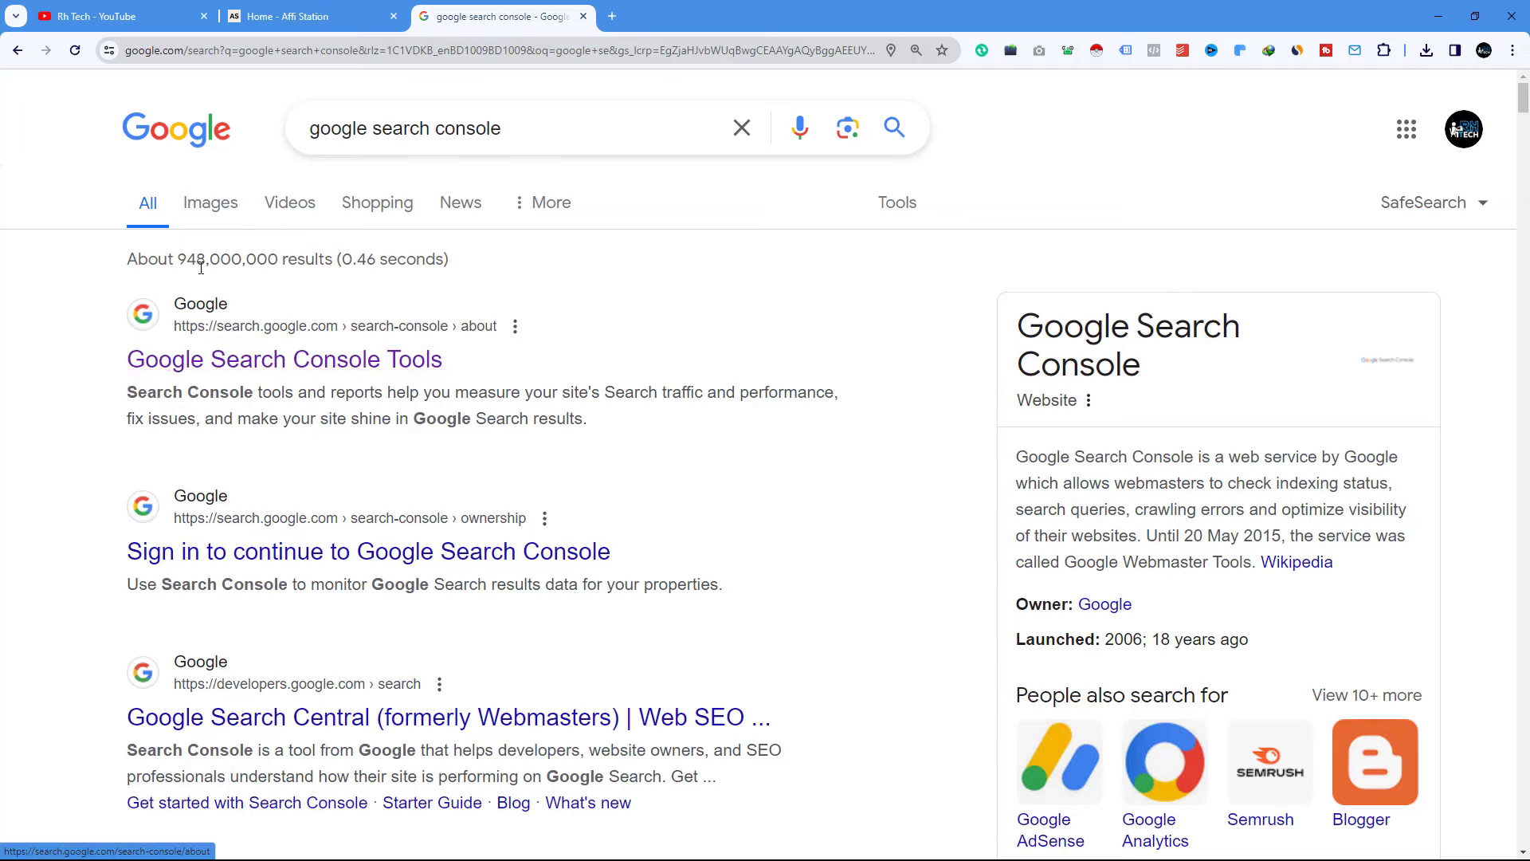
pyautogui.click(207, 362)
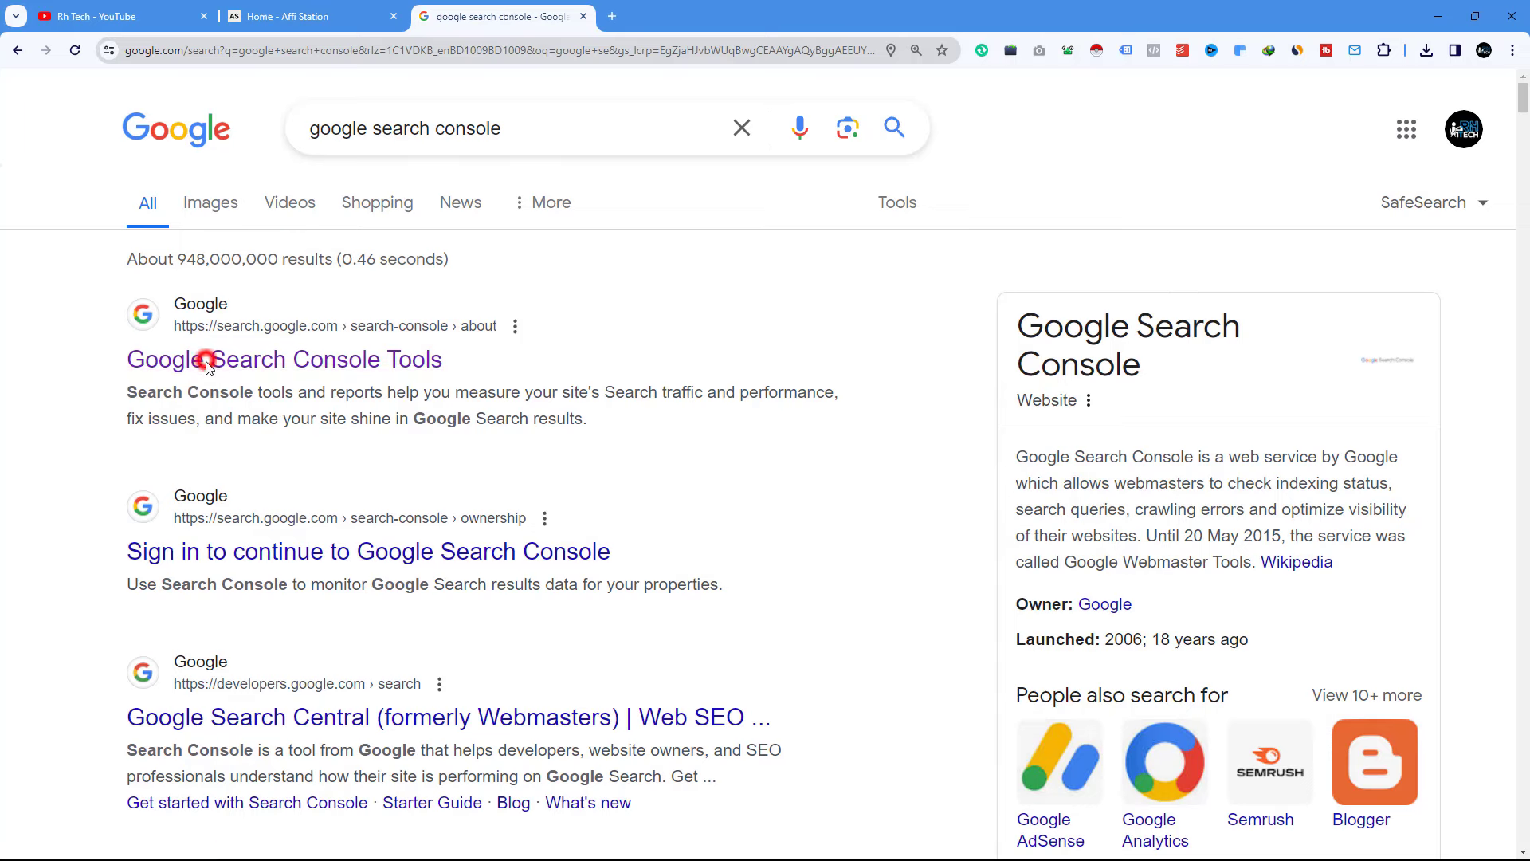
pyautogui.click(583, 17)
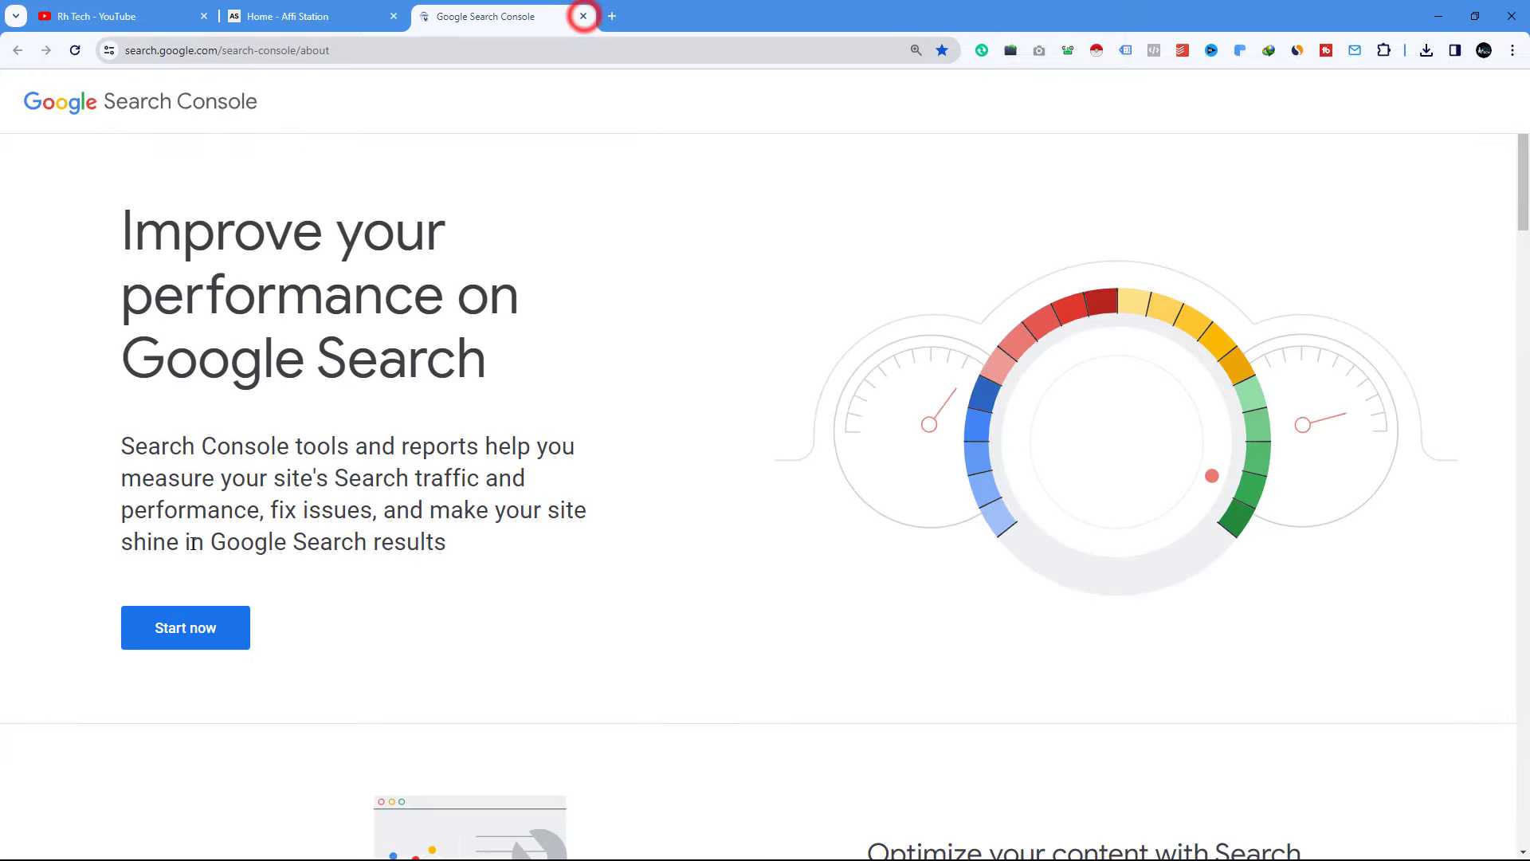
pyautogui.click(178, 630)
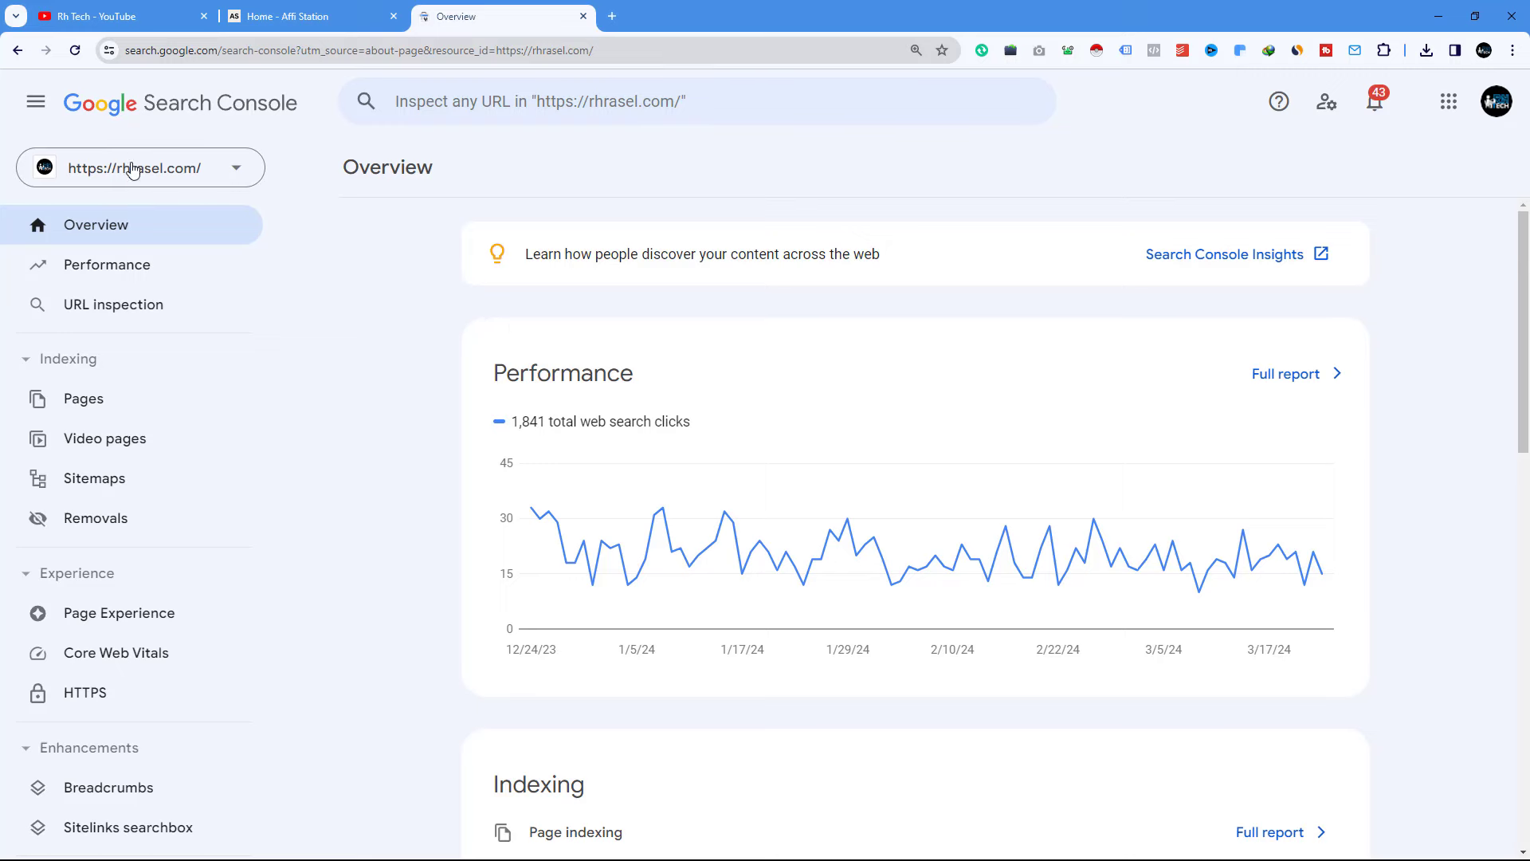
# Begin adding a new property in Search Console and choose the URL prefix property type
pyautogui.click(170, 182)
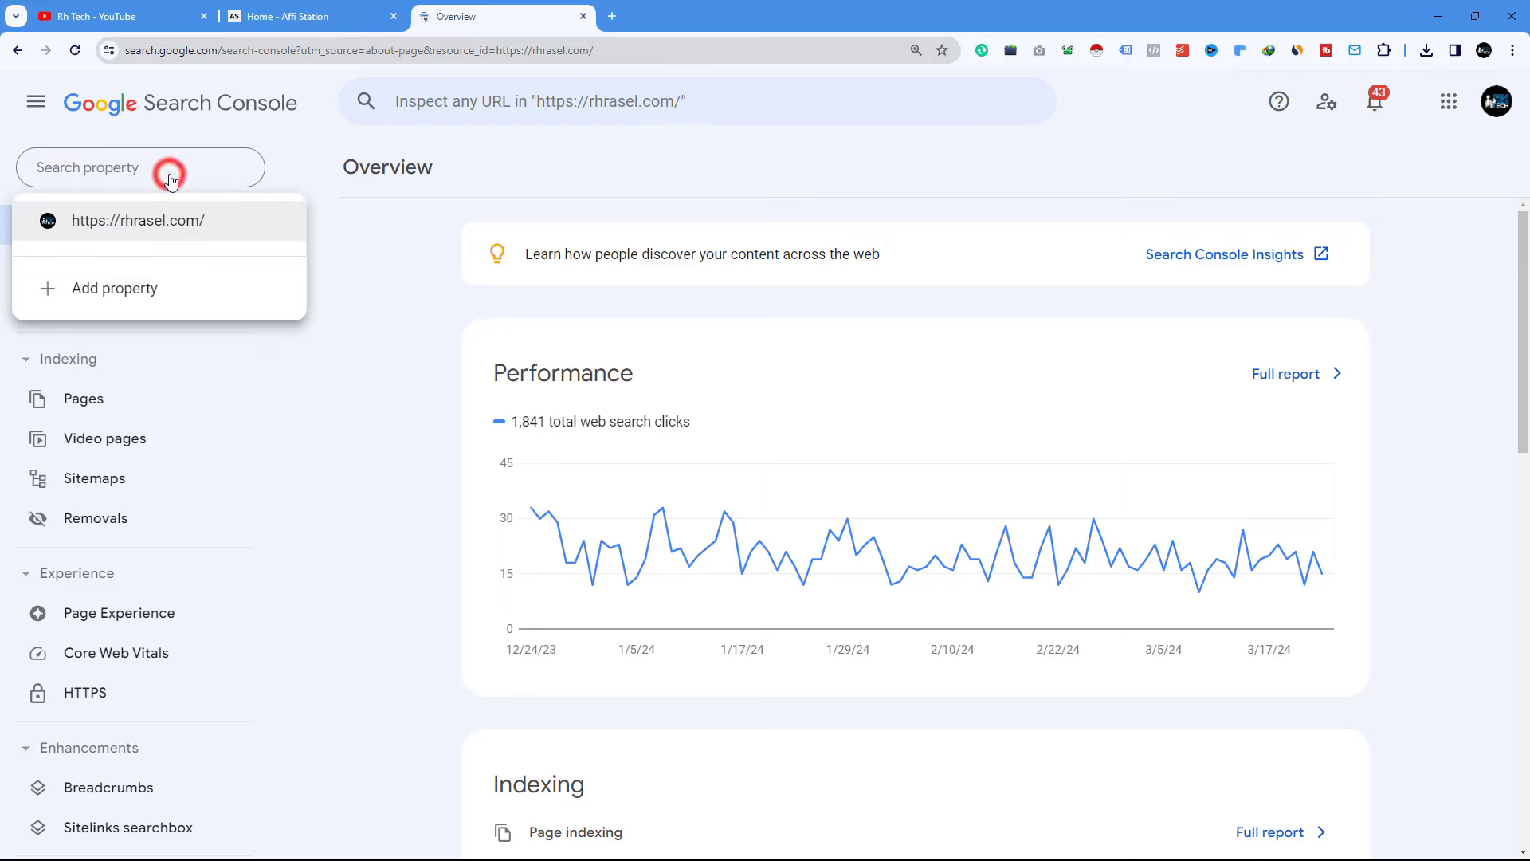
pyautogui.click(114, 289)
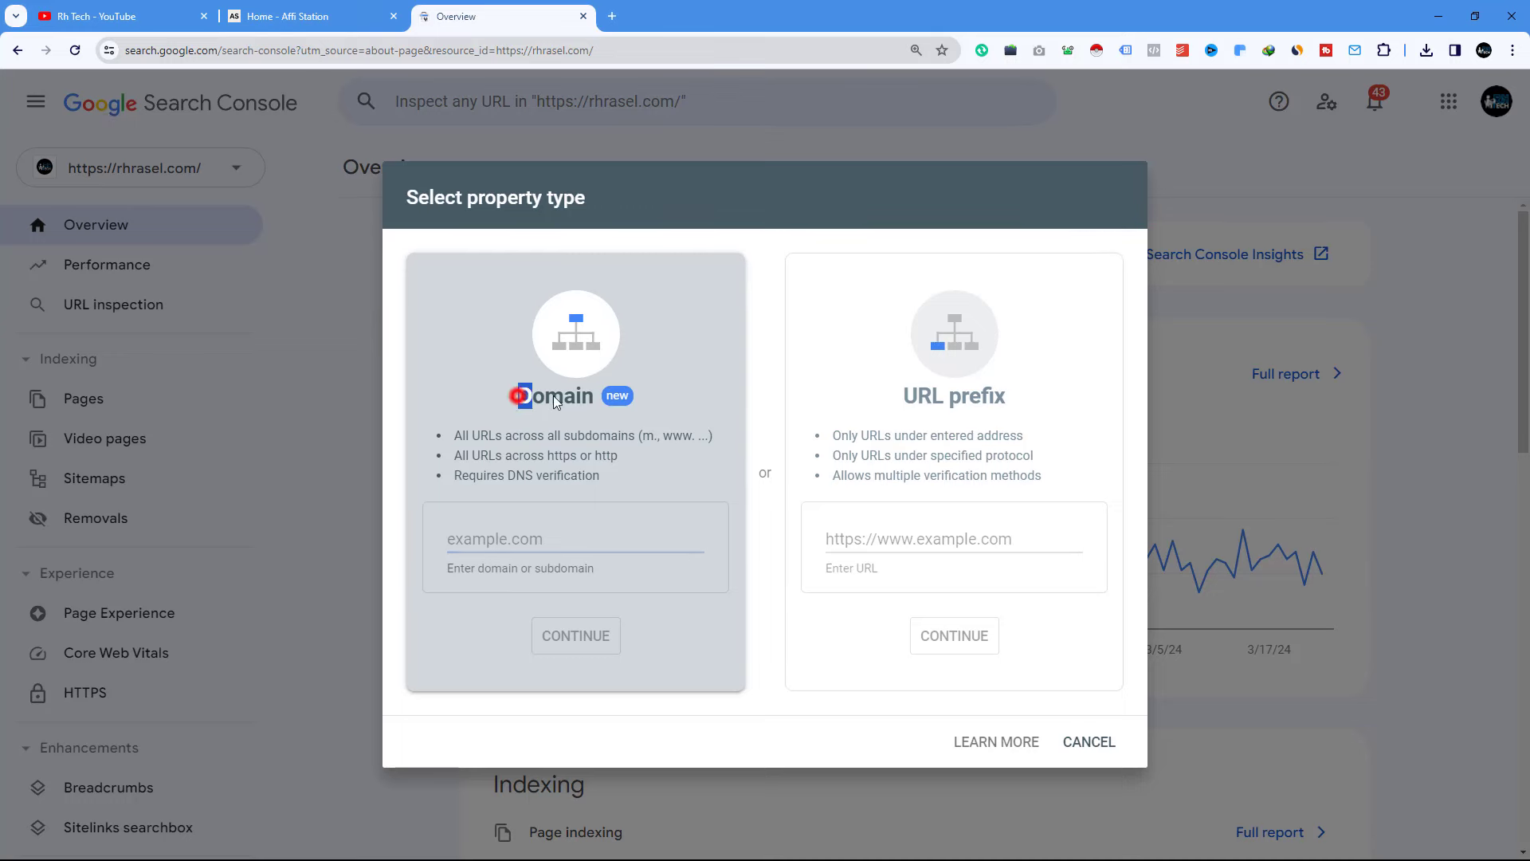
pyautogui.doubleClick(523, 397)
pyautogui.moveTo(892, 397); pyautogui.dragTo(1009, 401)
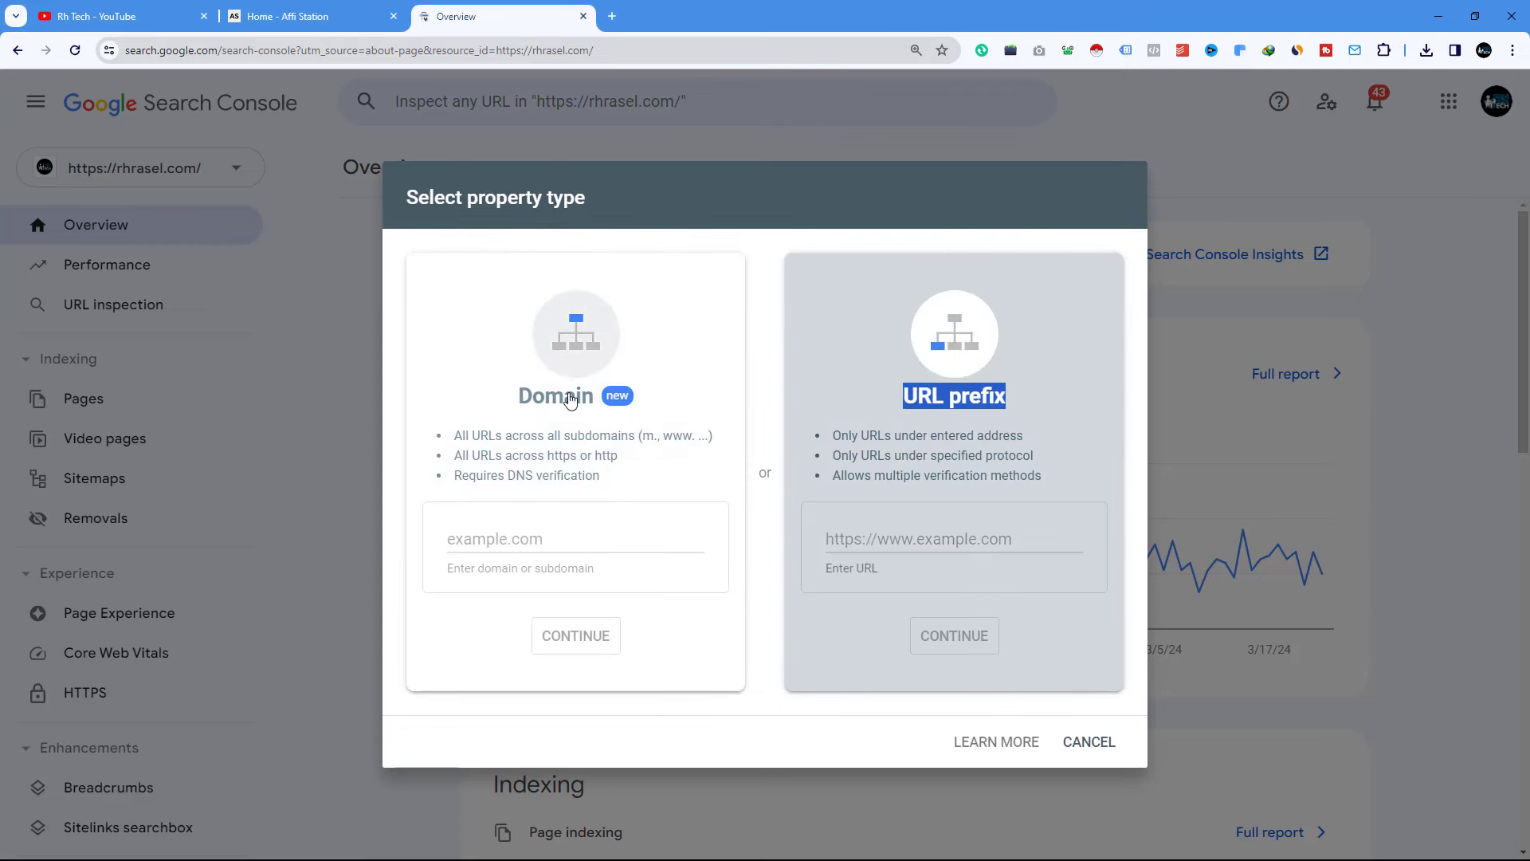
pyautogui.click(896, 530)
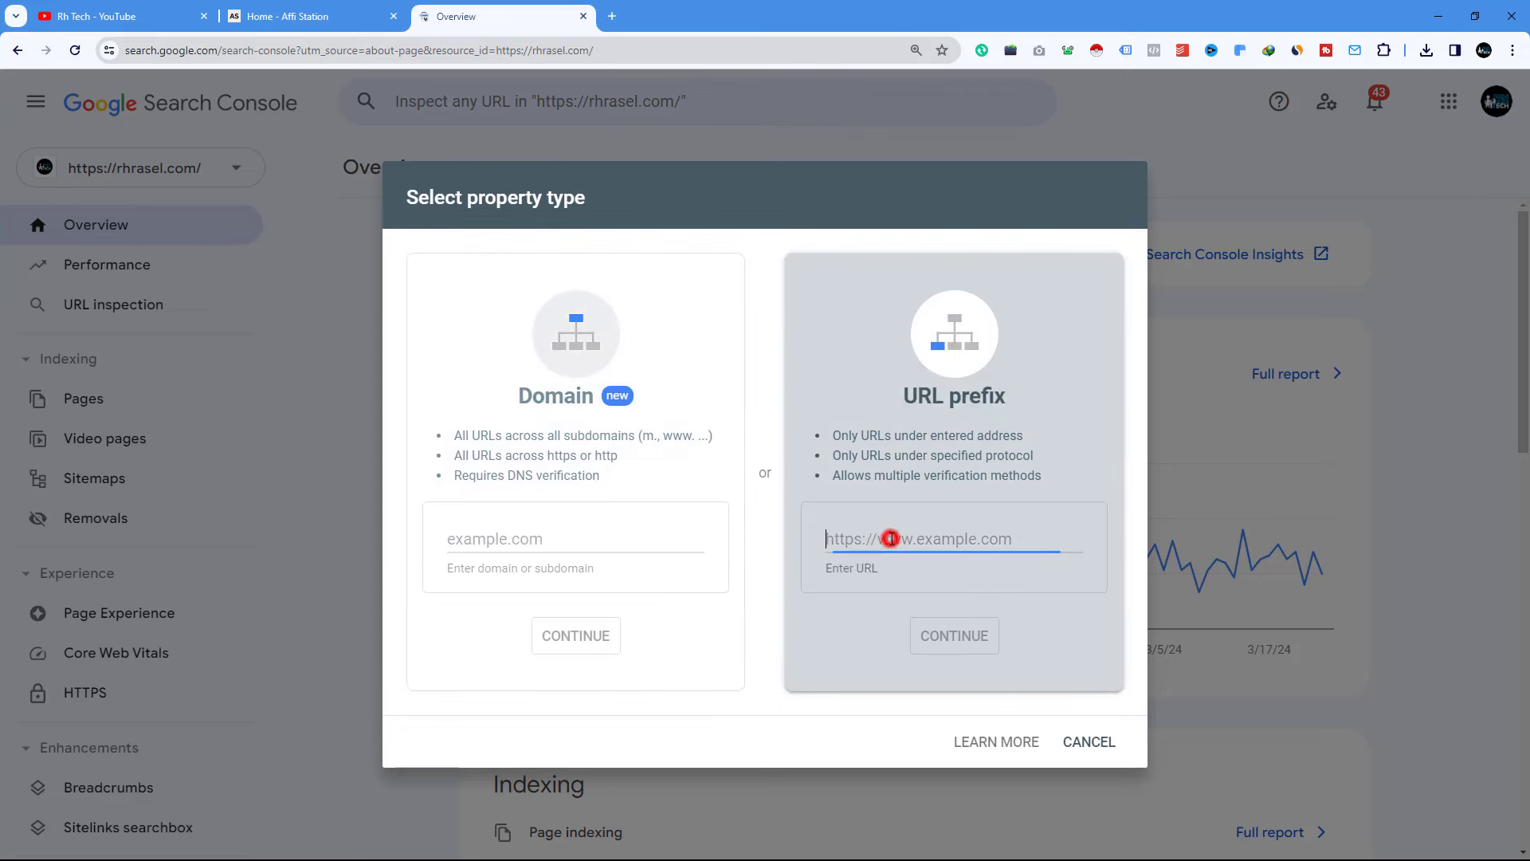
pyautogui.click(282, 17)
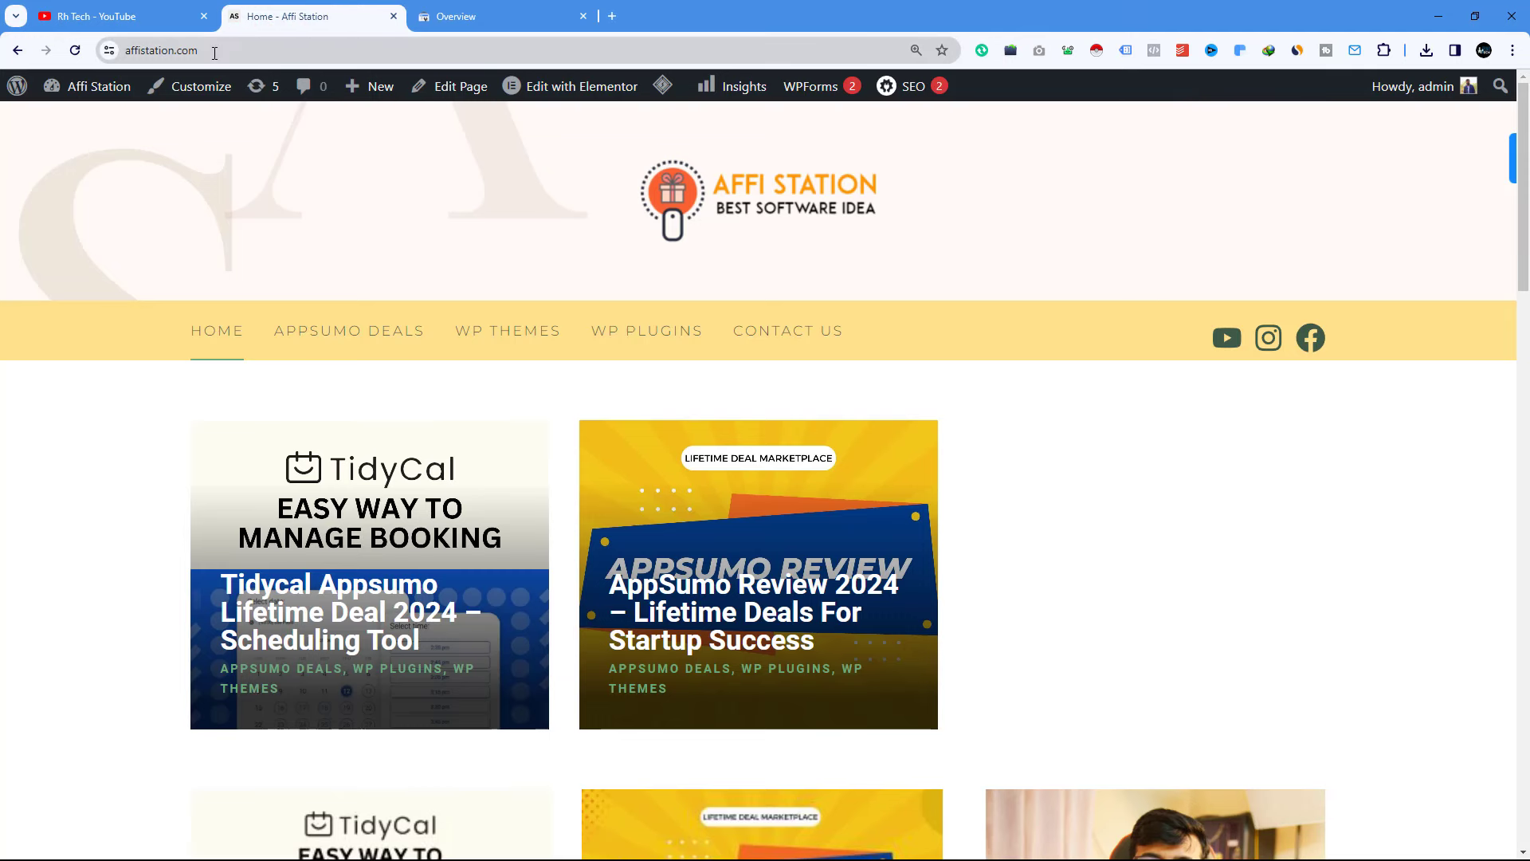
pyautogui.click(214, 53)
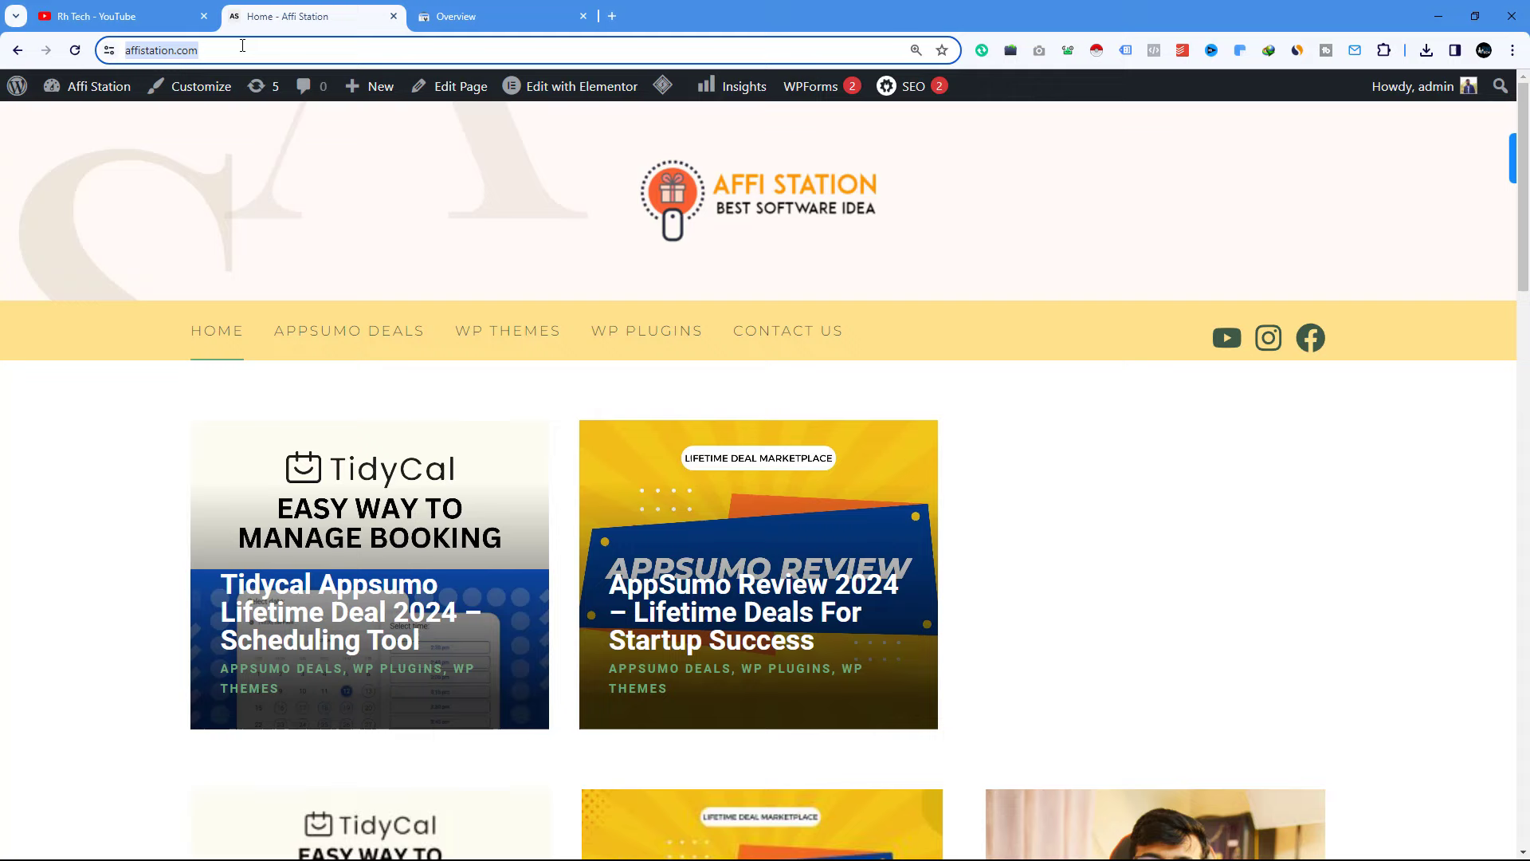
pyautogui.rightClick(191, 57)
pyautogui.click(245, 201)
pyautogui.click(468, 16)
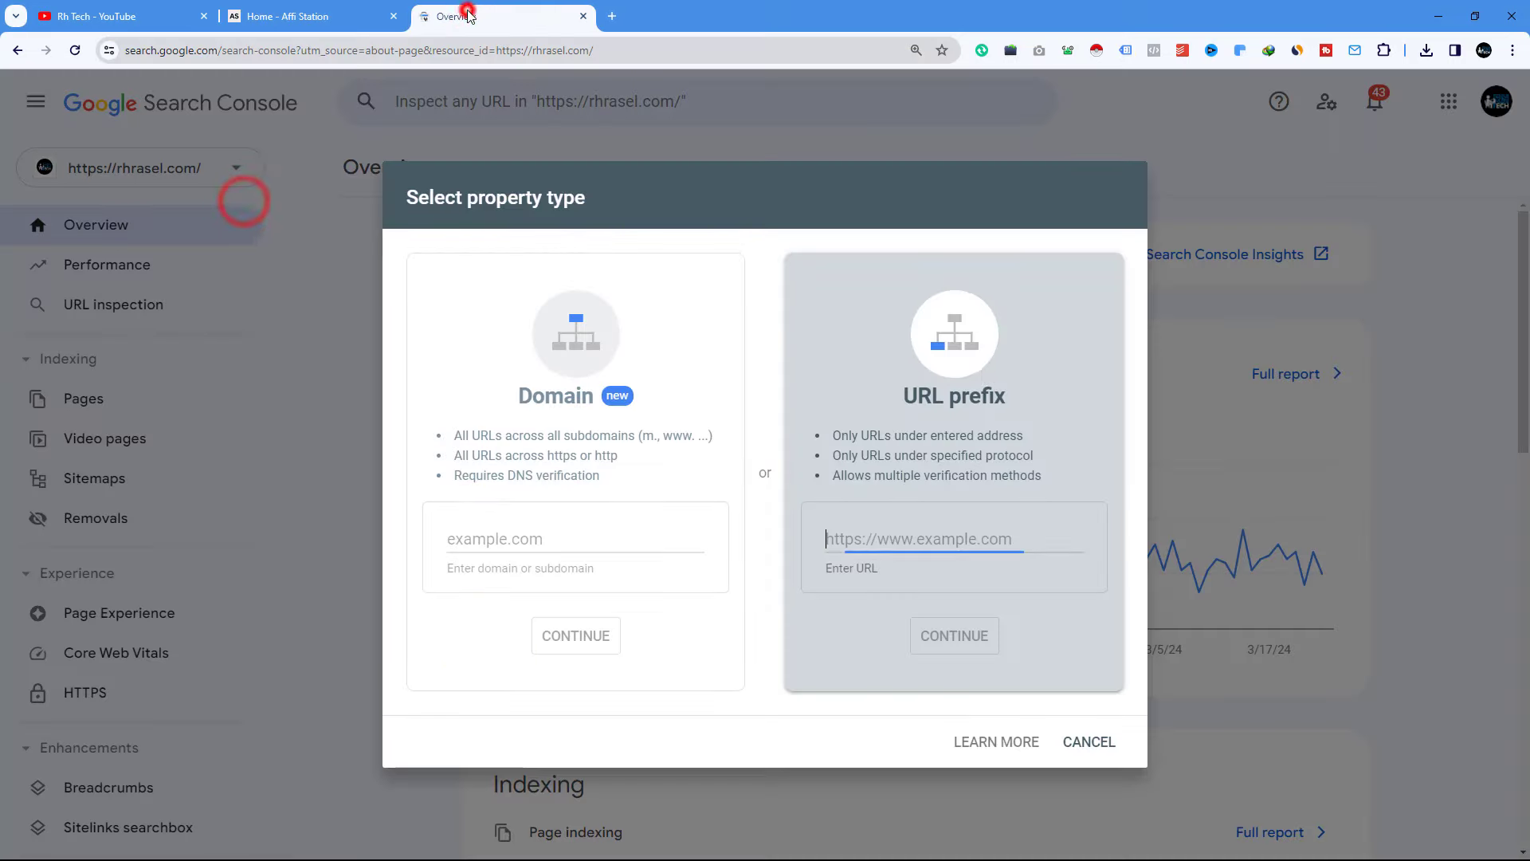
pyautogui.rightClick(875, 542)
pyautogui.click(931, 304)
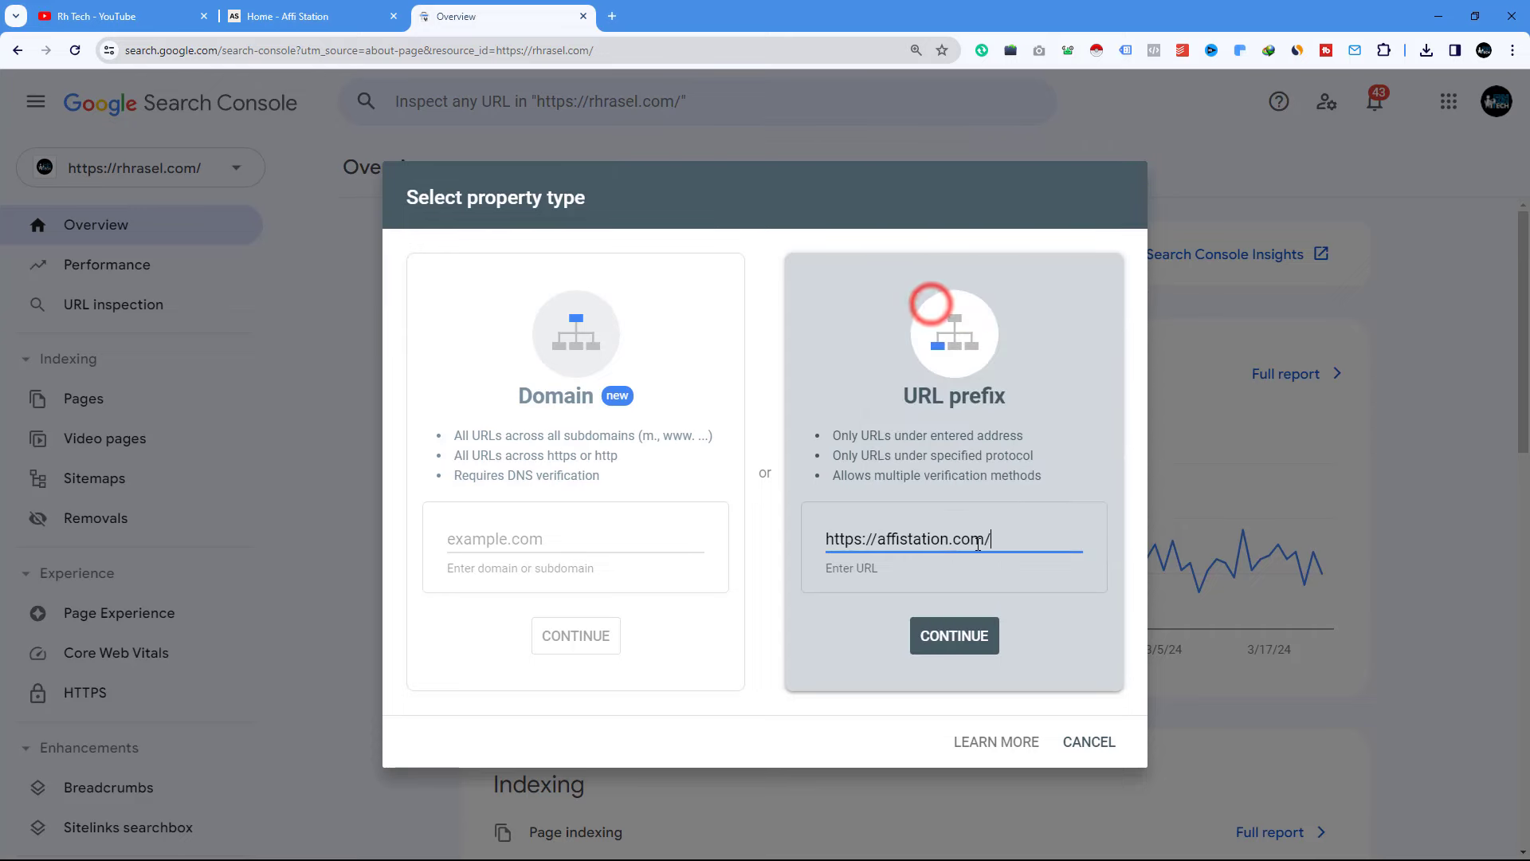
# Continue to ownership verification for the new property and look through the available verification methods
pyautogui.click(952, 640)
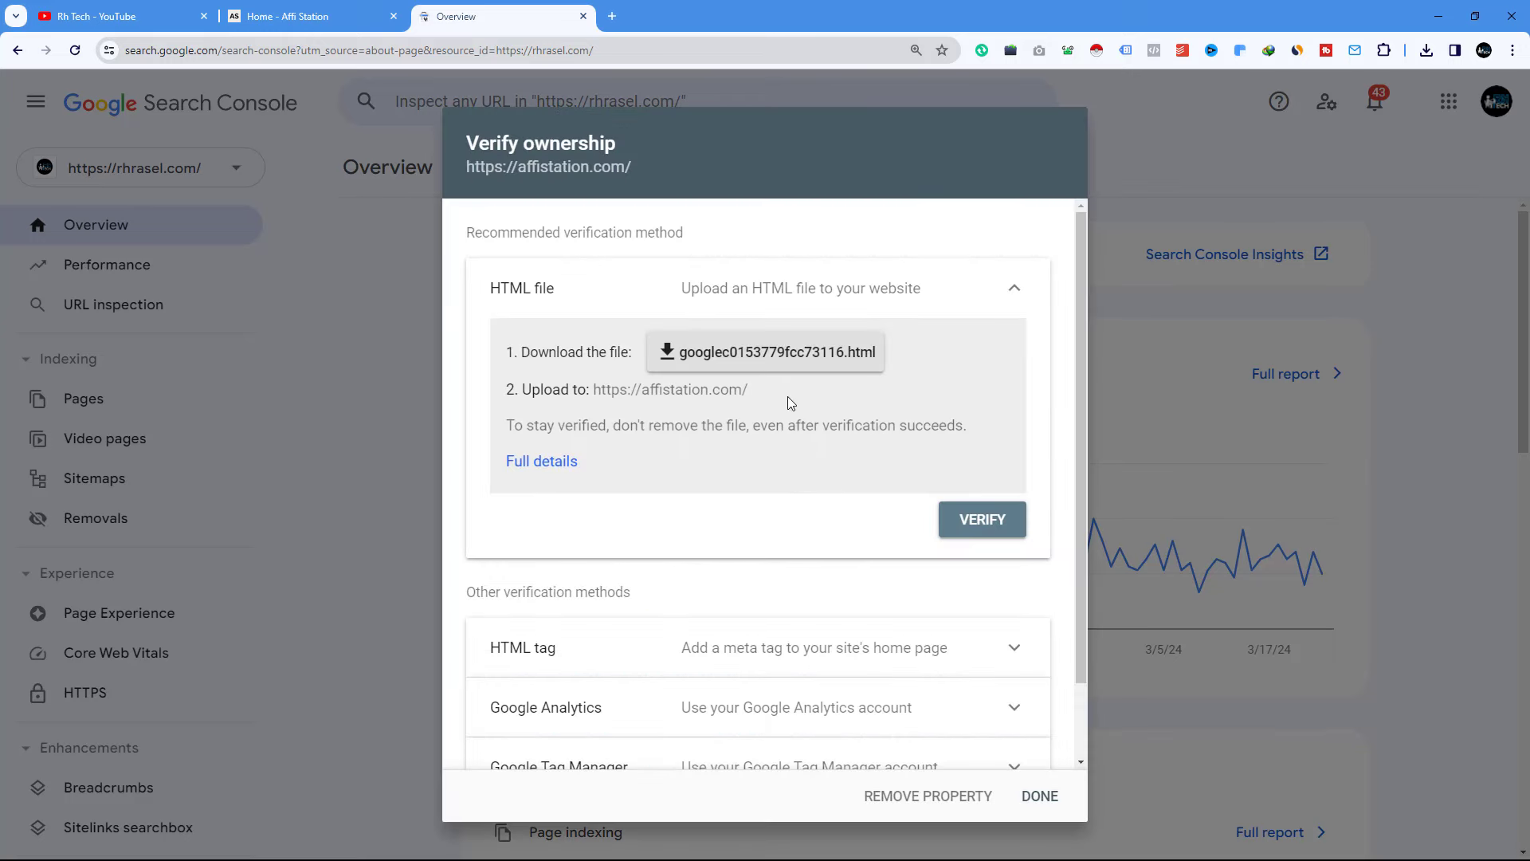
pyautogui.scroll(-2, 558, 570)
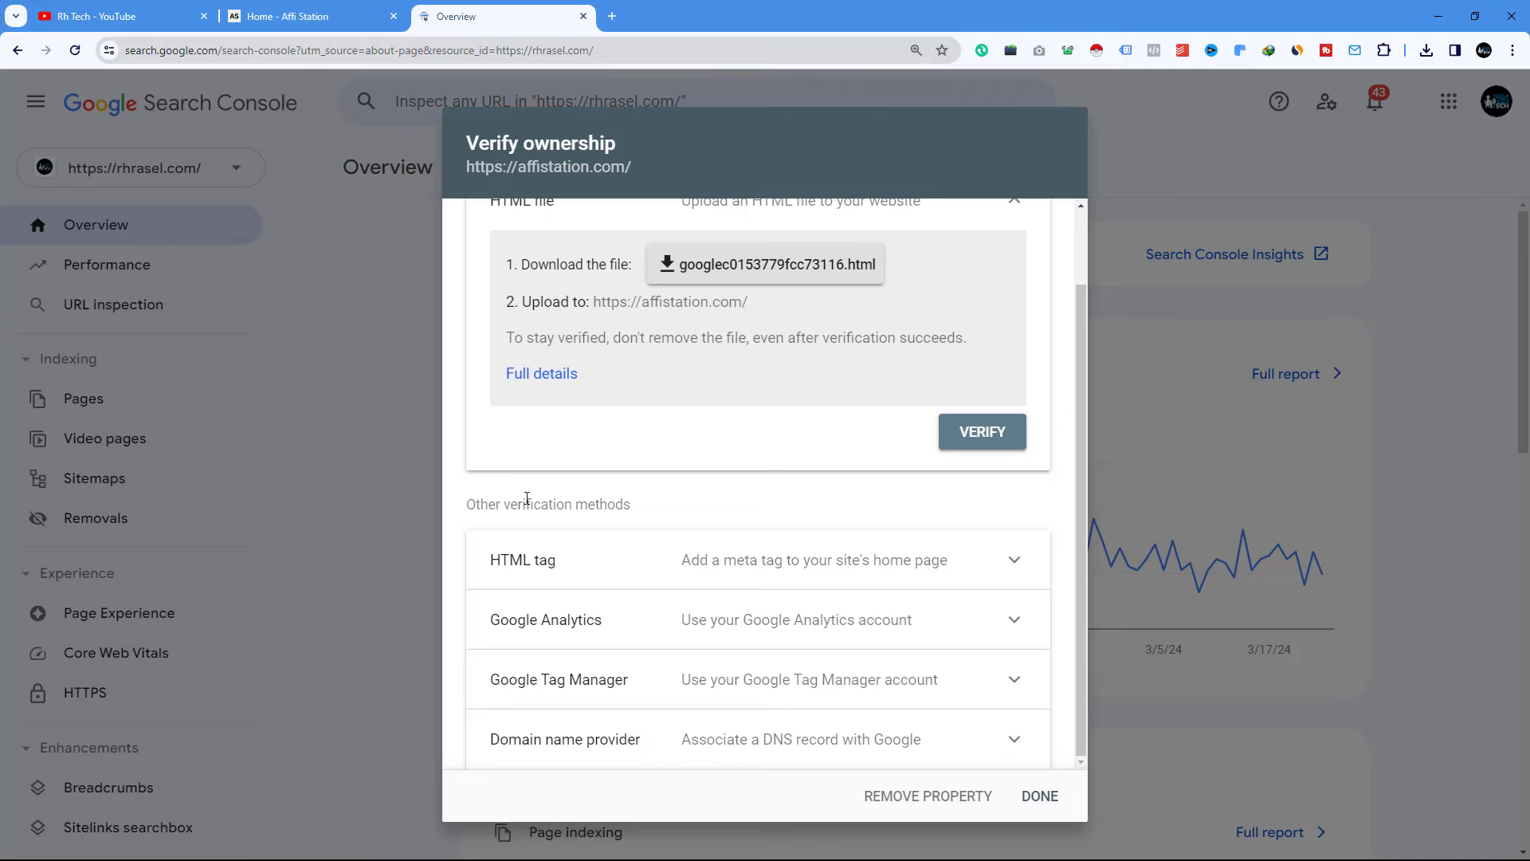
pyautogui.scroll(1, 651, 405)
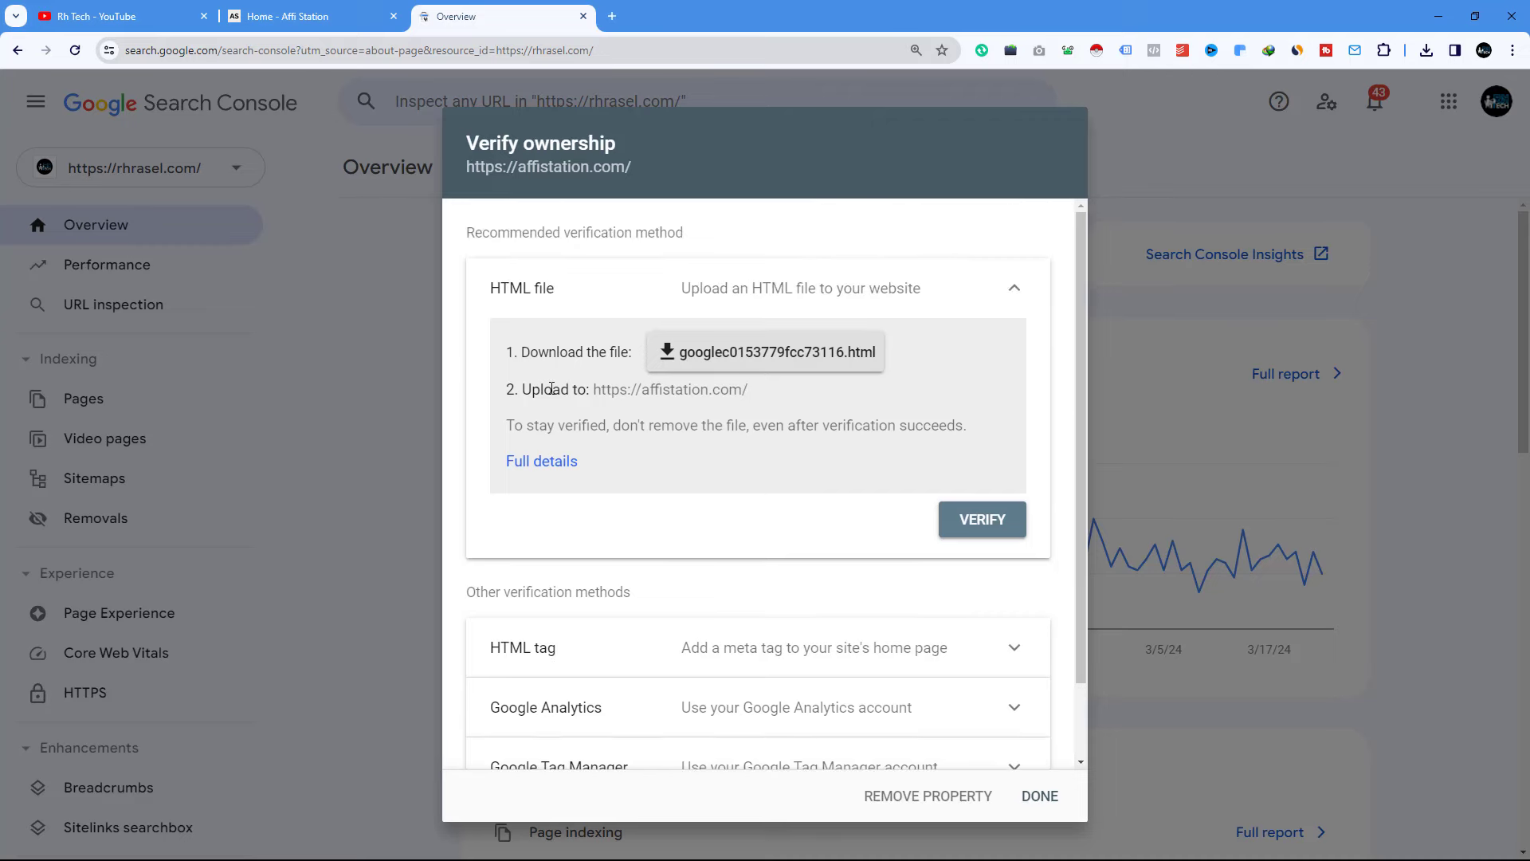
# Expand the HTML tag verification method for affistation.com and copy its google-site-verification meta tag
pyautogui.scroll(-1, 583, 530)
pyautogui.click(564, 574)
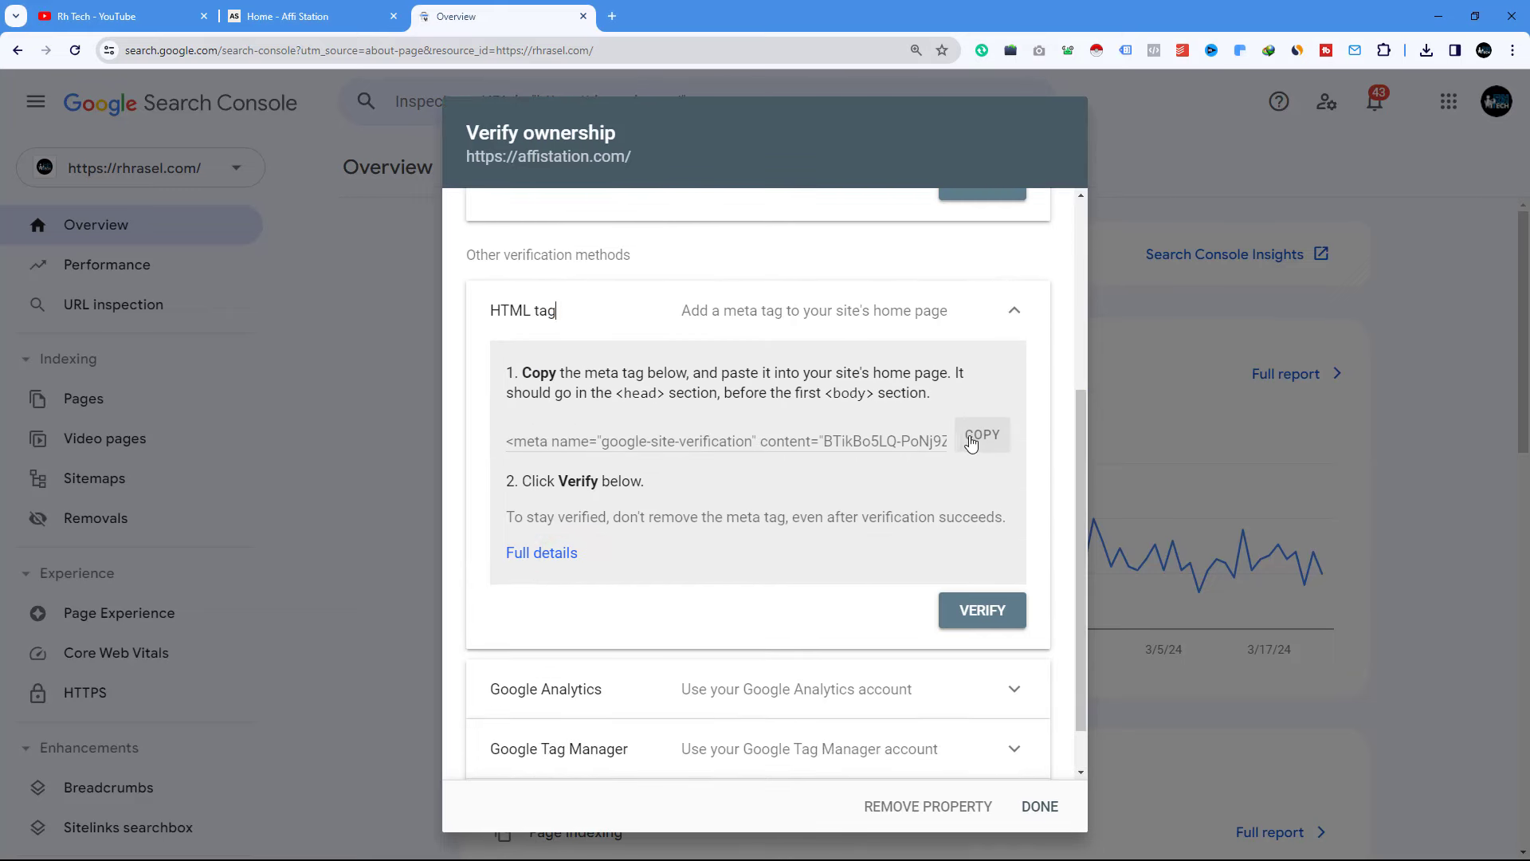
pyautogui.click(971, 444)
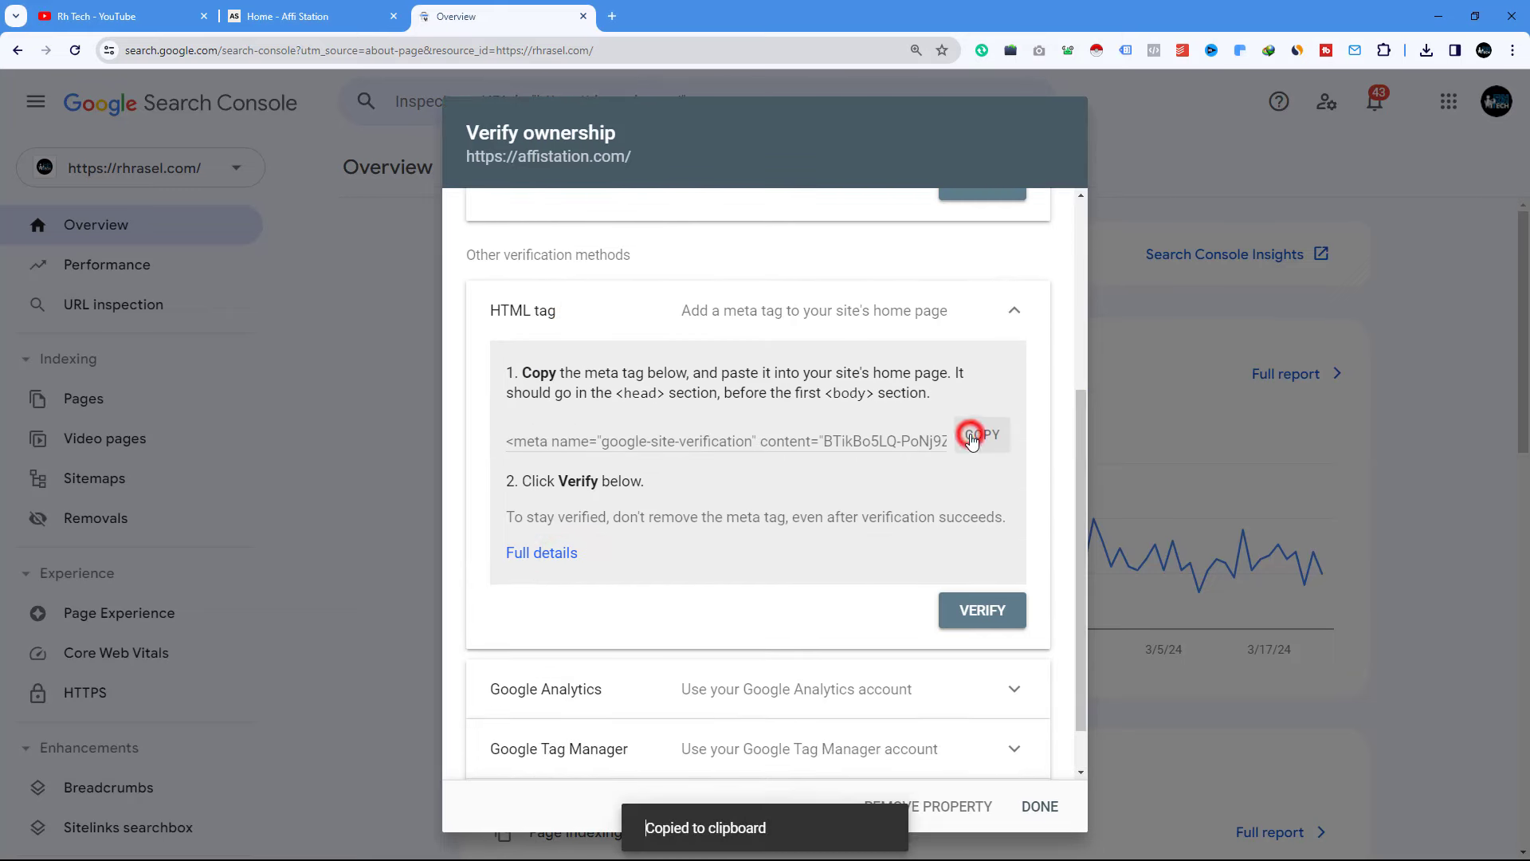
# Open the Affi Station WordPress dashboard in a new tab and go to the page for adding new plugins
pyautogui.click(277, 11)
pyautogui.moveTo(95, 86)
pyautogui.rightClick(76, 126)
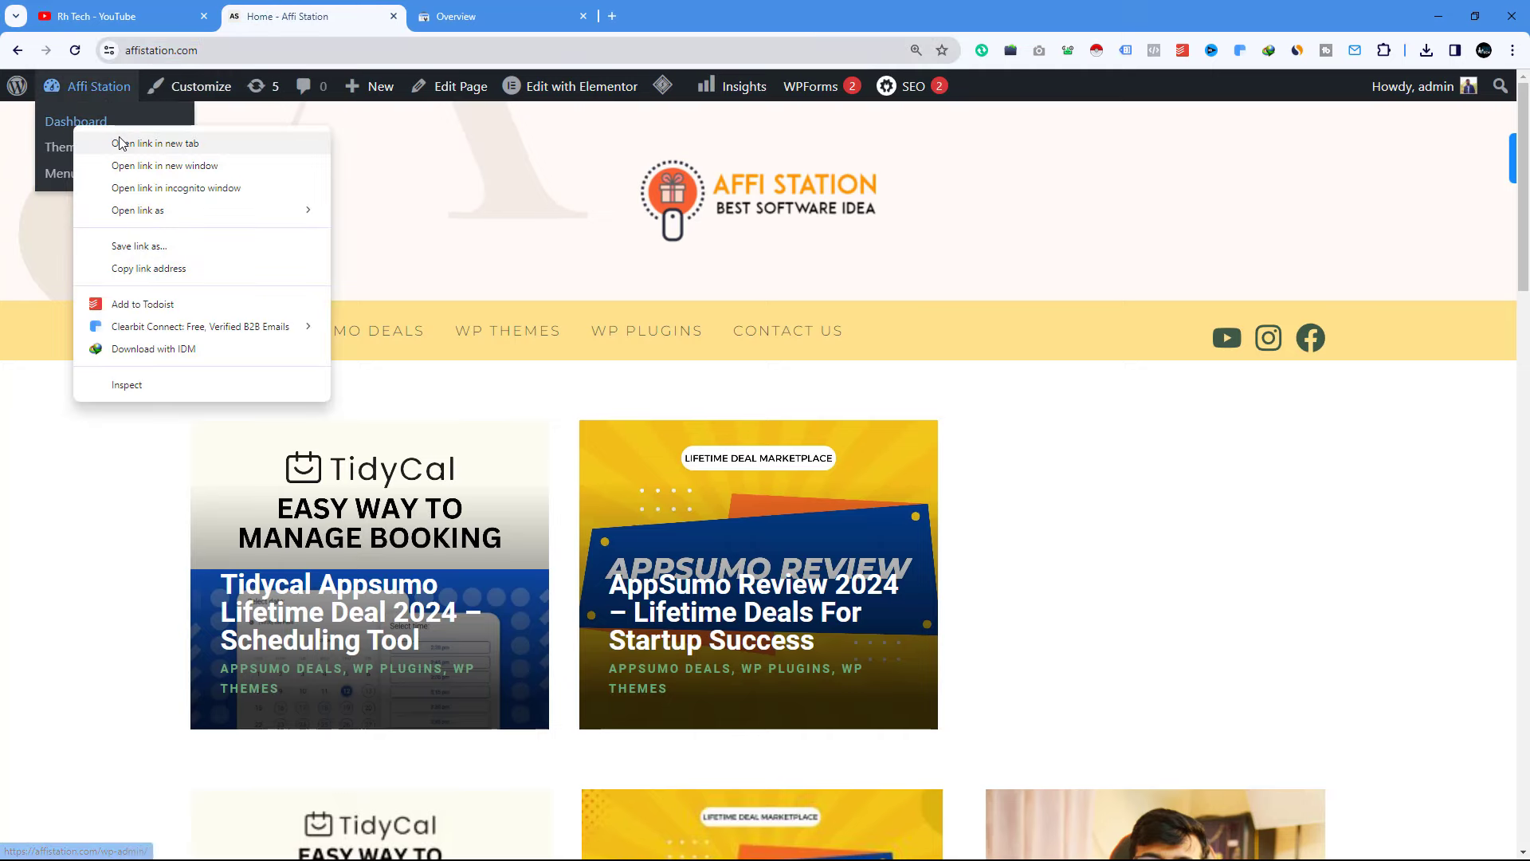
pyautogui.click(120, 144)
pyautogui.click(454, 16)
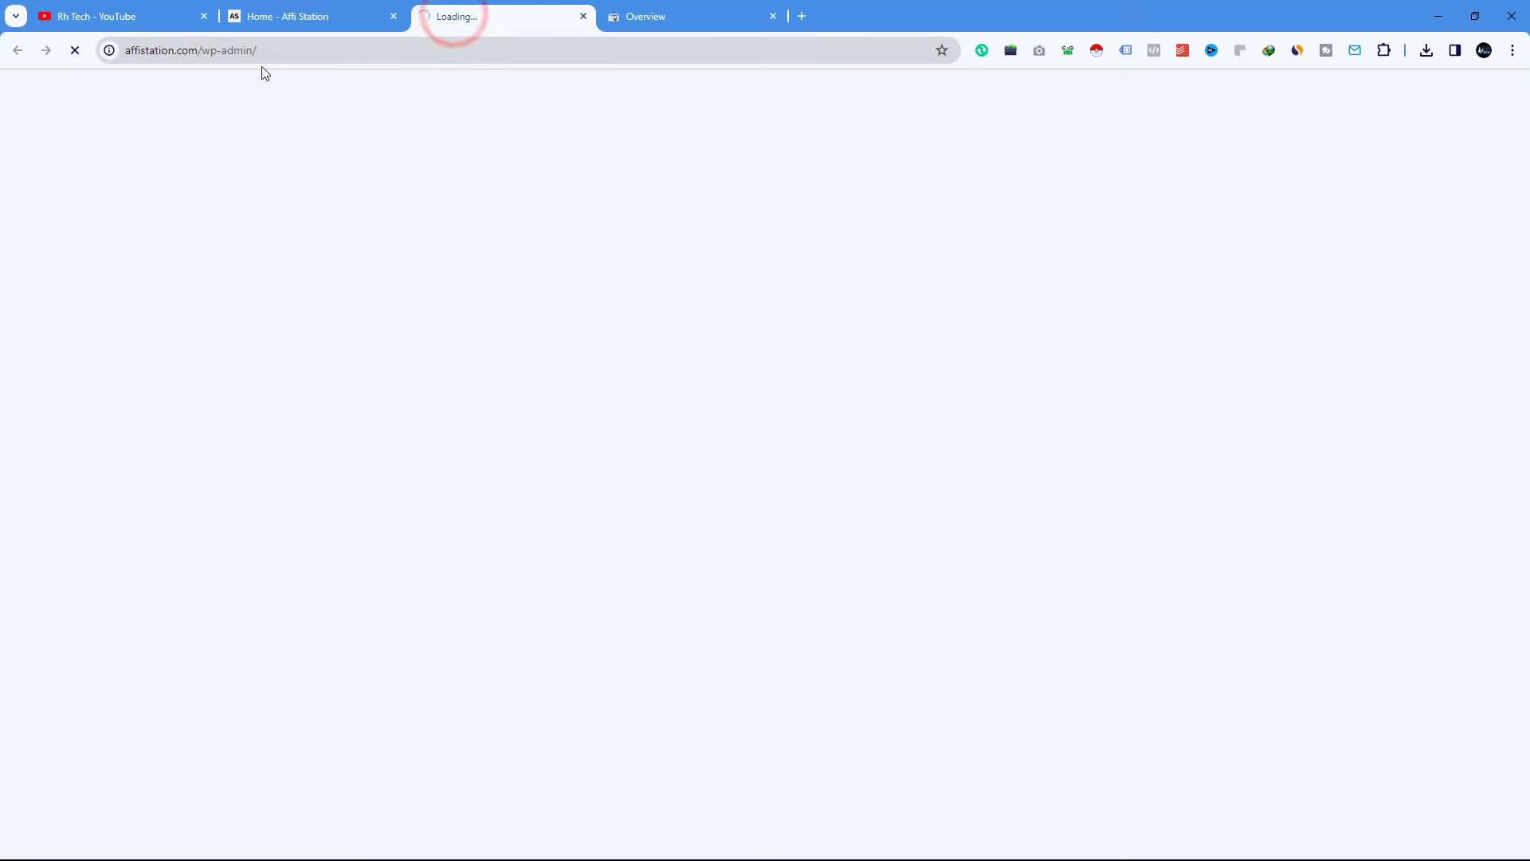
pyautogui.scroll(-1, 120, 437)
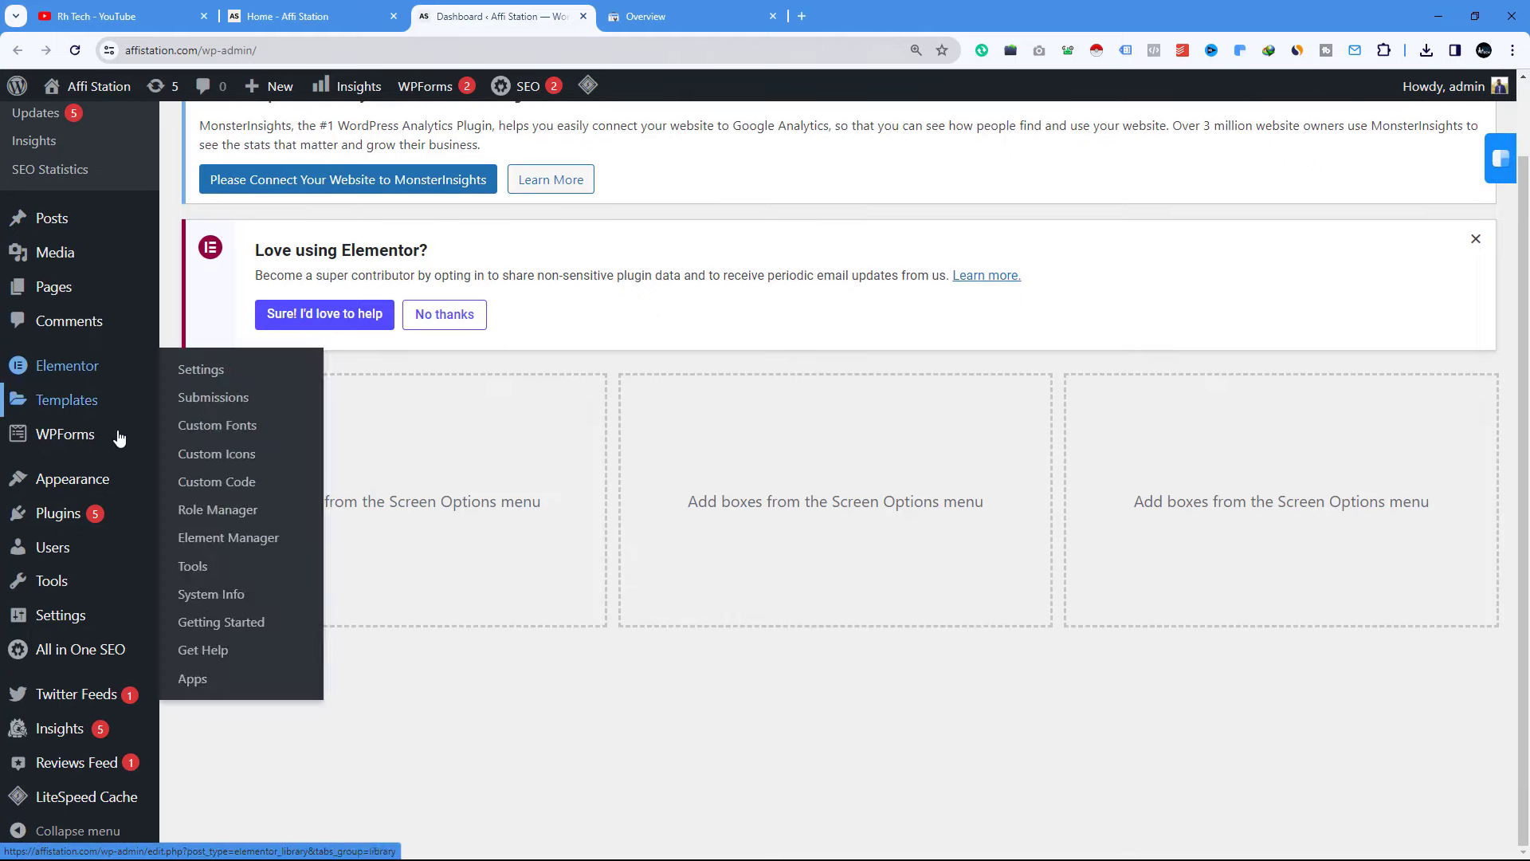
pyautogui.moveTo(78, 522)
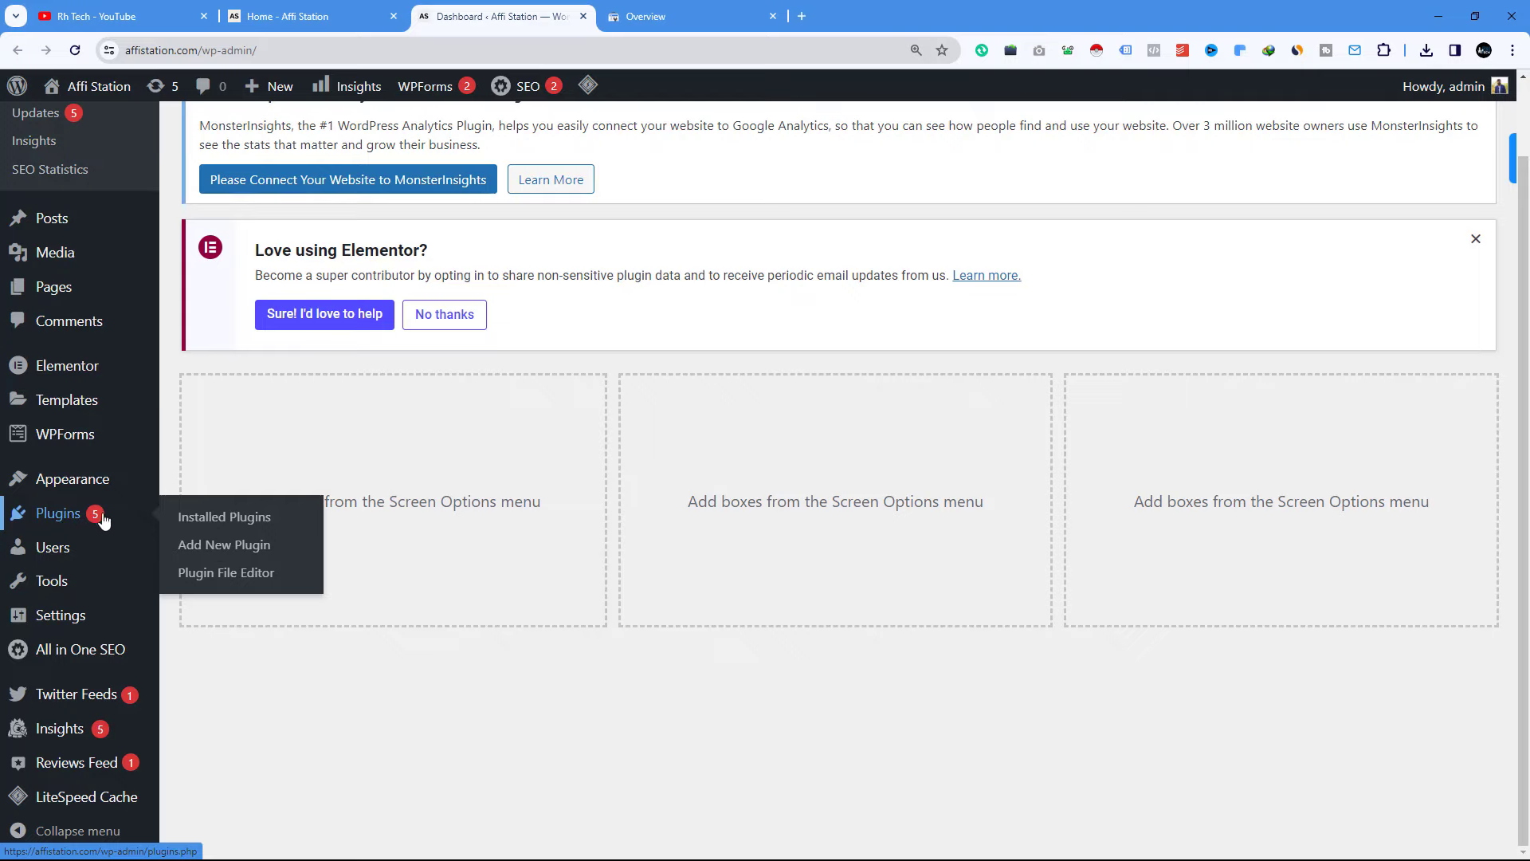
pyautogui.click(220, 545)
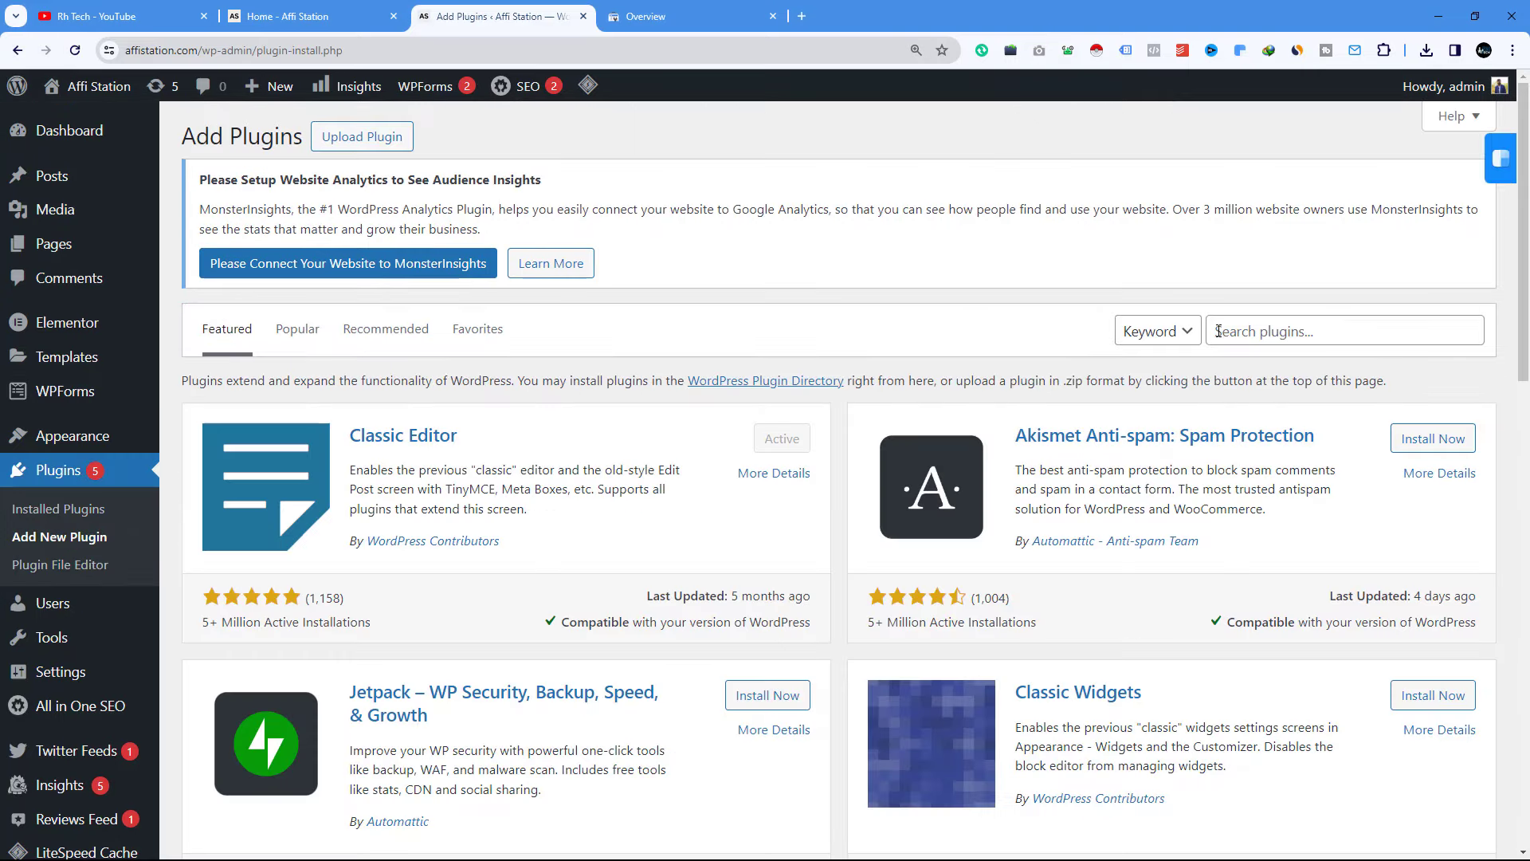
# Search the plugin directory for "wp code", then install and activate WPCode – Insert Headers and Footers
pyautogui.click(1220, 331)
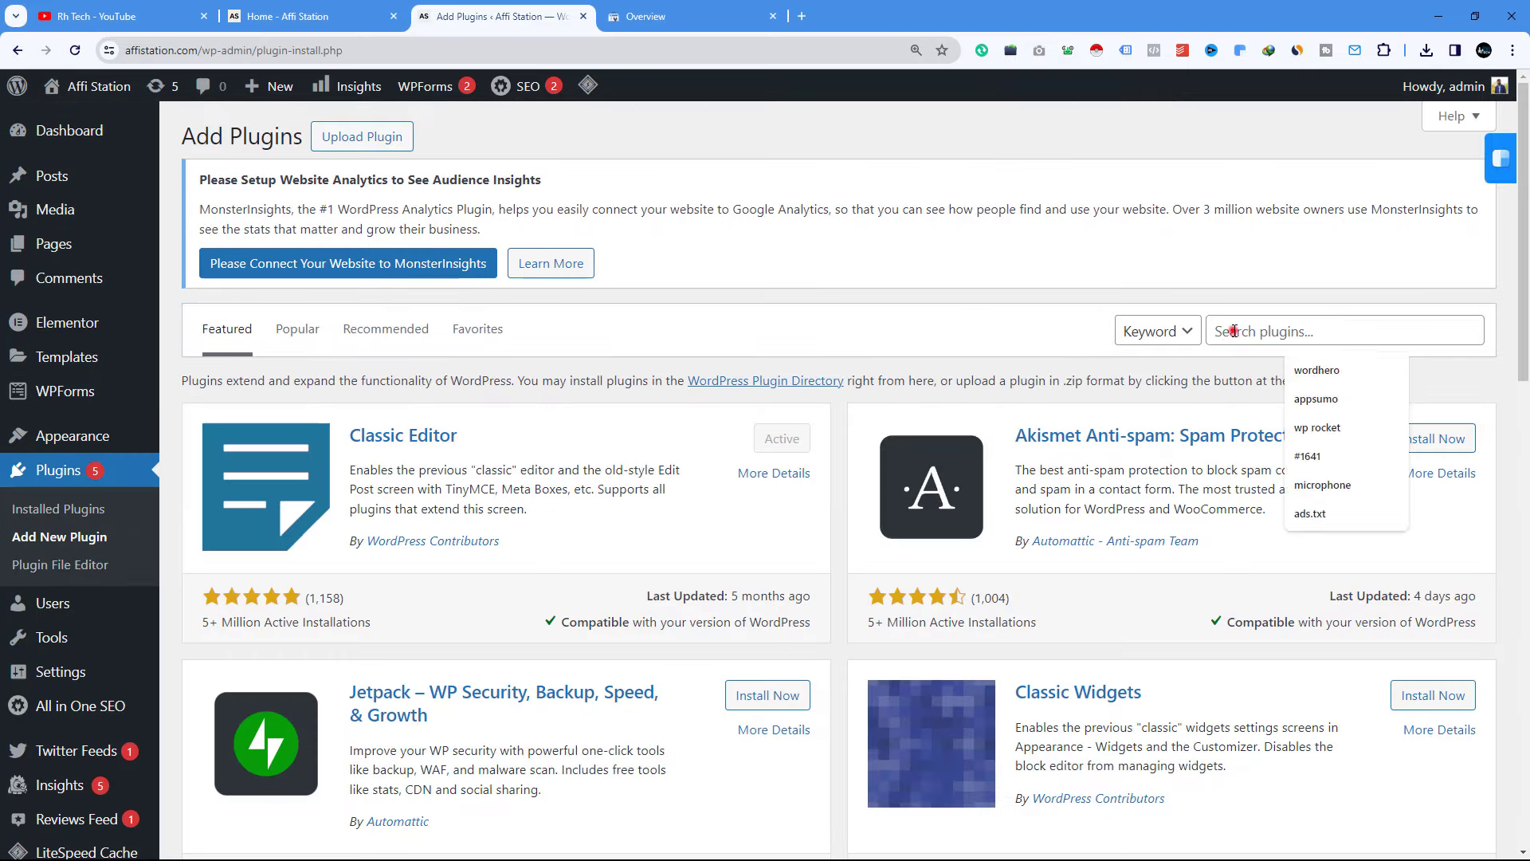
pyautogui.write('wp')
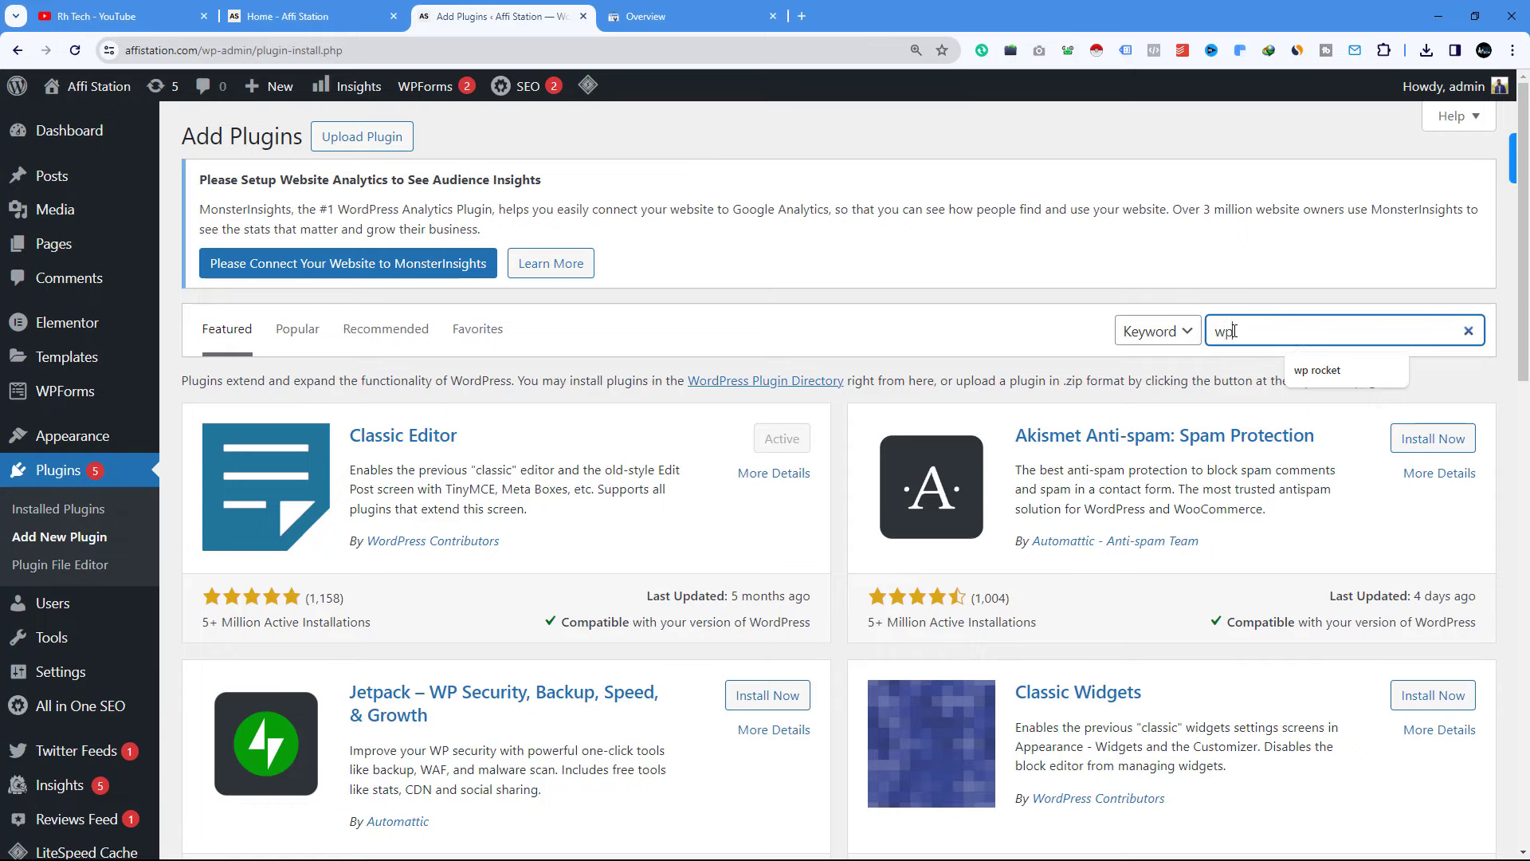
pyautogui.write('code')
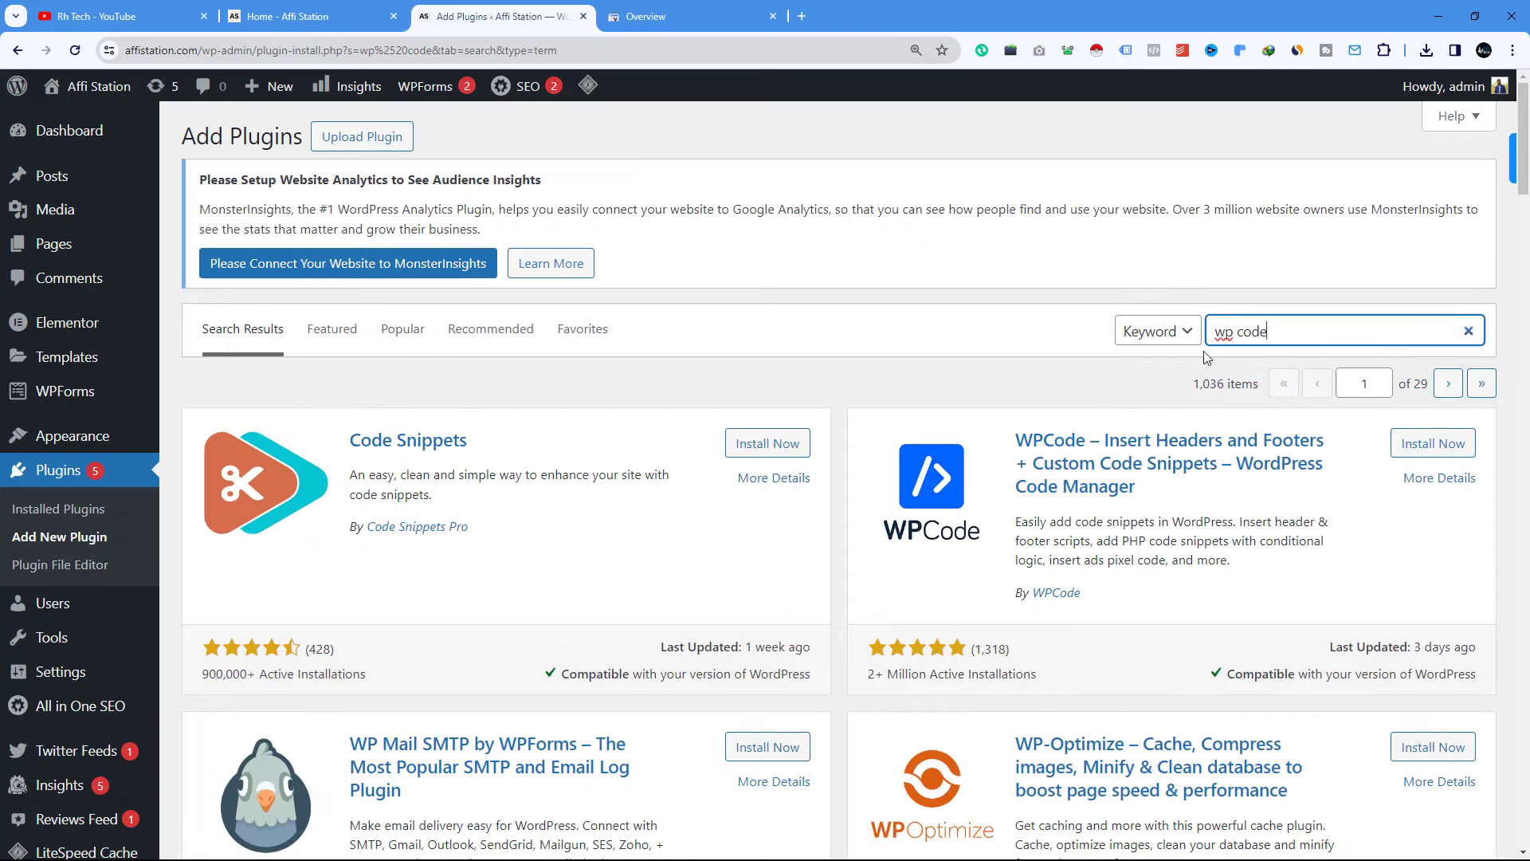
pyautogui.scroll(-10, 1231, 433)
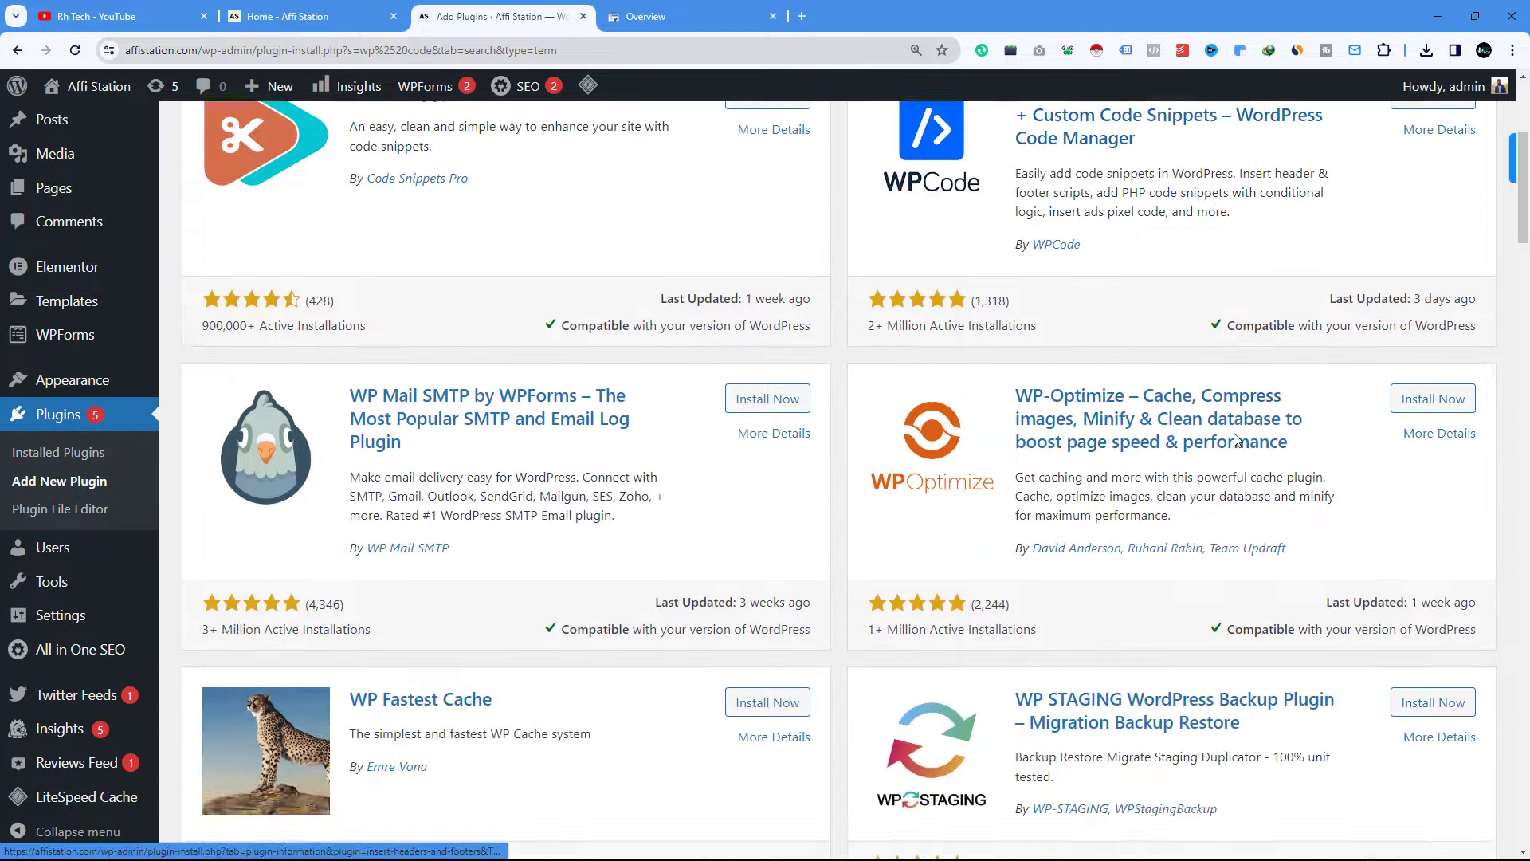
pyautogui.scroll(11, 1238, 443)
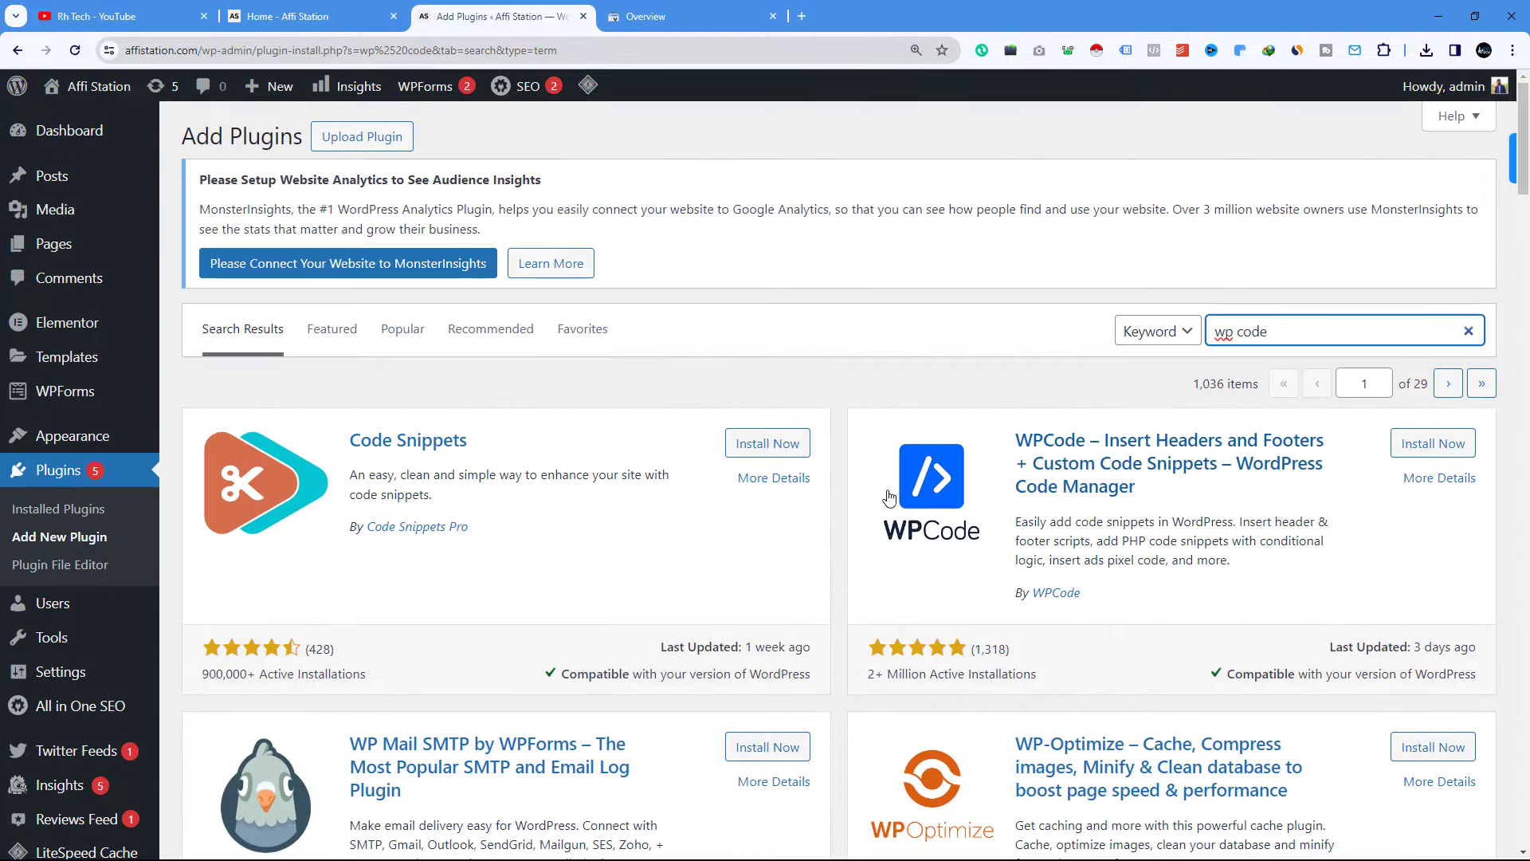
pyautogui.click(1405, 444)
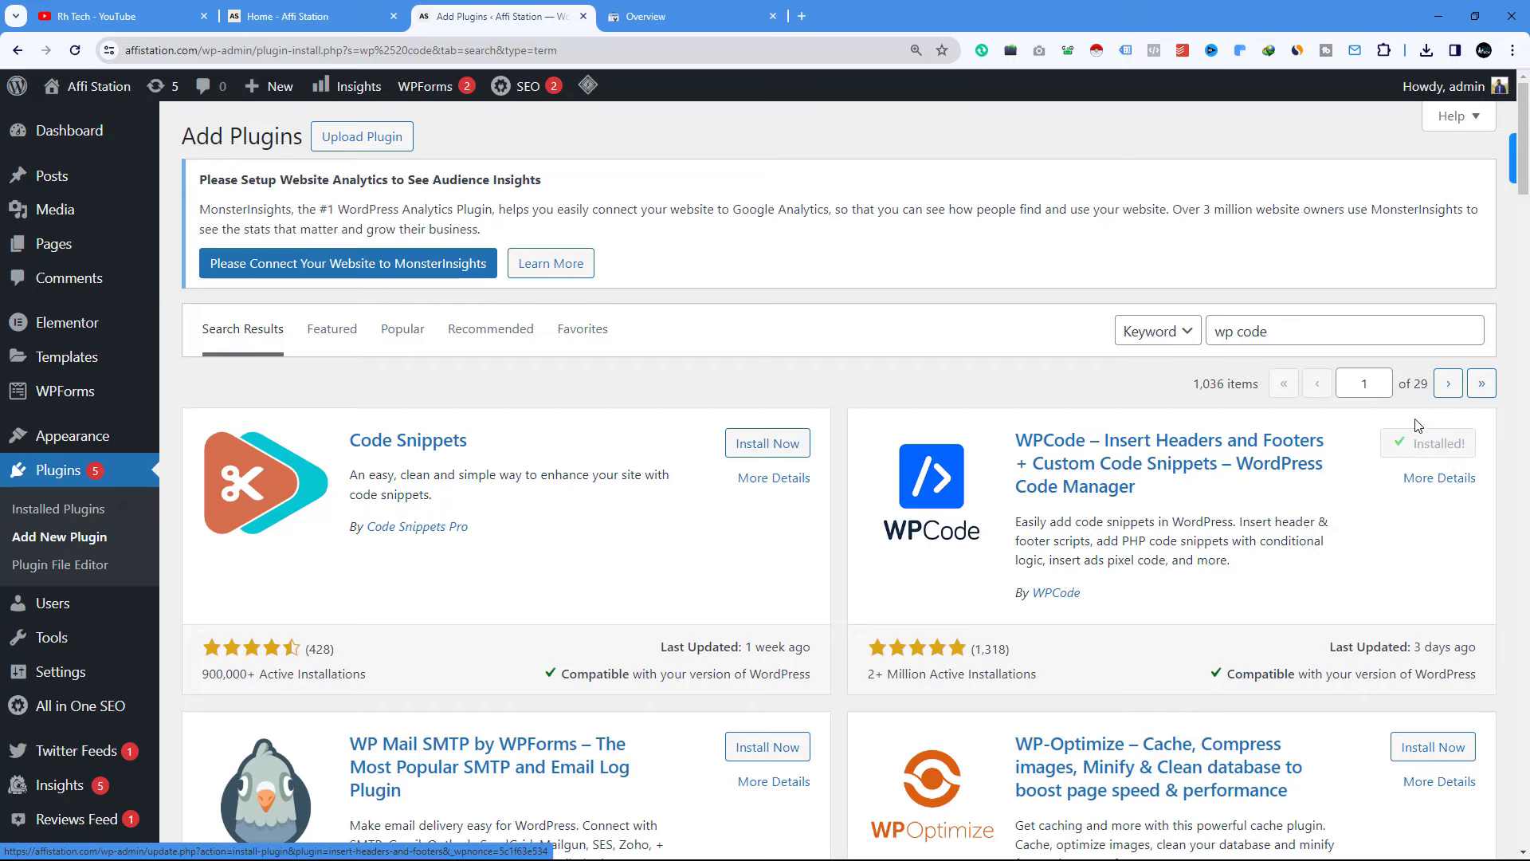
pyautogui.click(1426, 451)
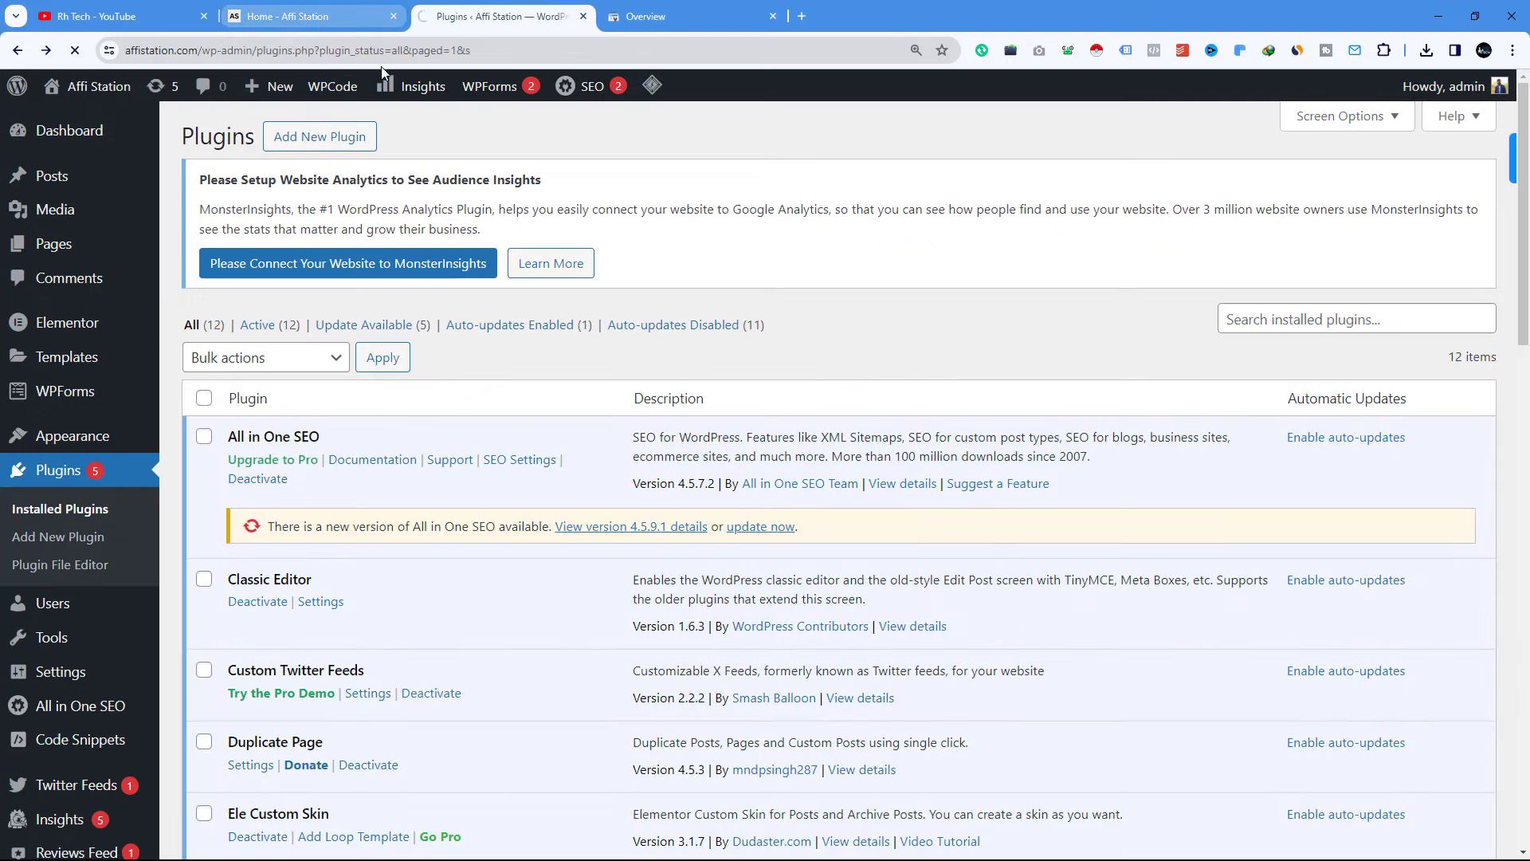
# Open the Header & Footer page of the WPCode Code Snippets plugin
pyautogui.moveTo(293, 110)
pyautogui.scroll(-7, 98, 498)
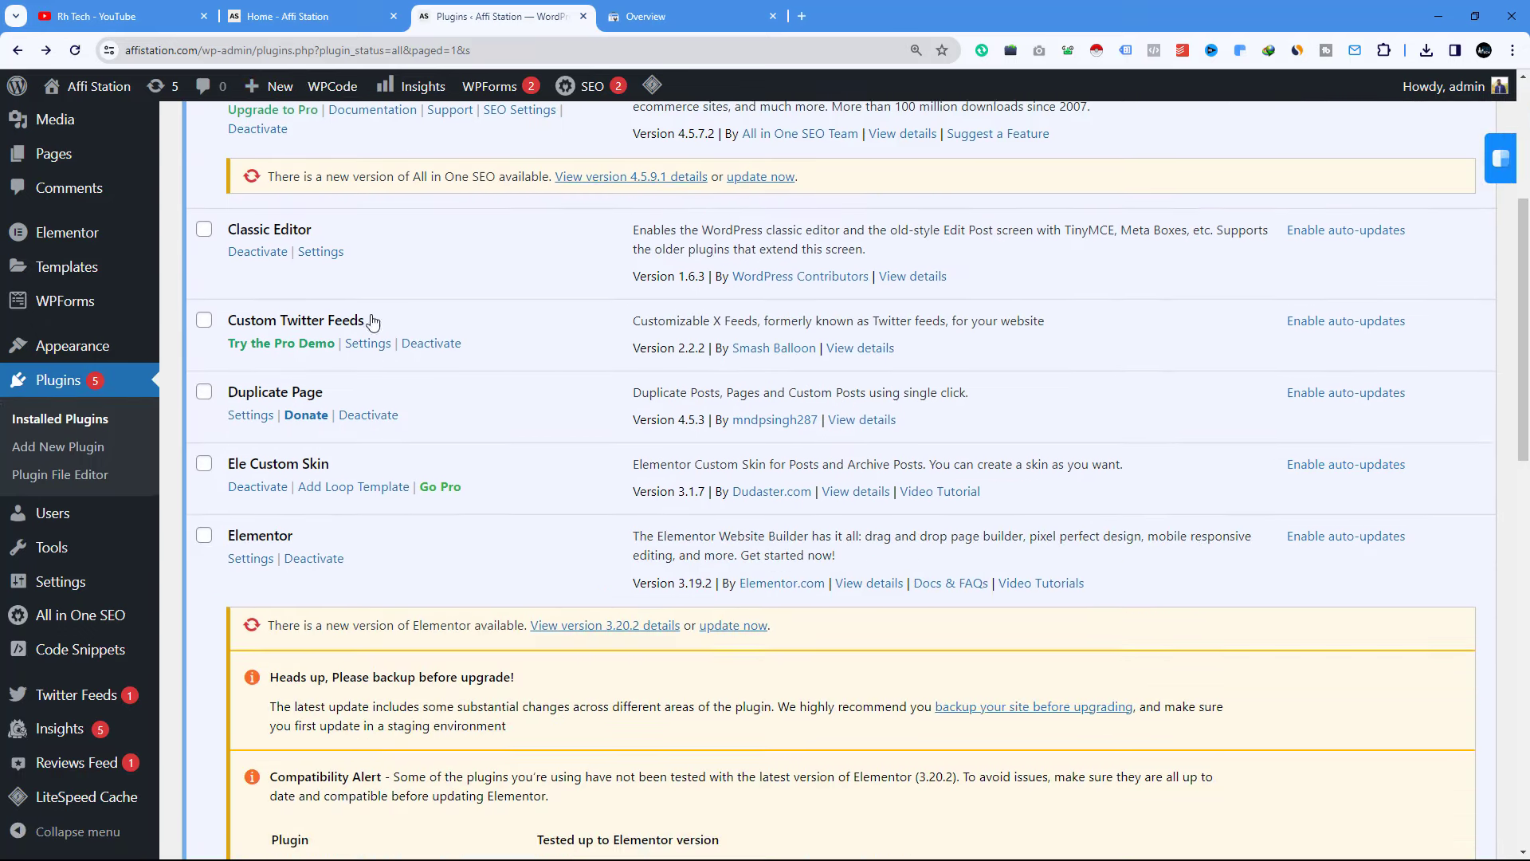
pyautogui.scroll(-1, 98, 498)
pyautogui.moveTo(71, 653)
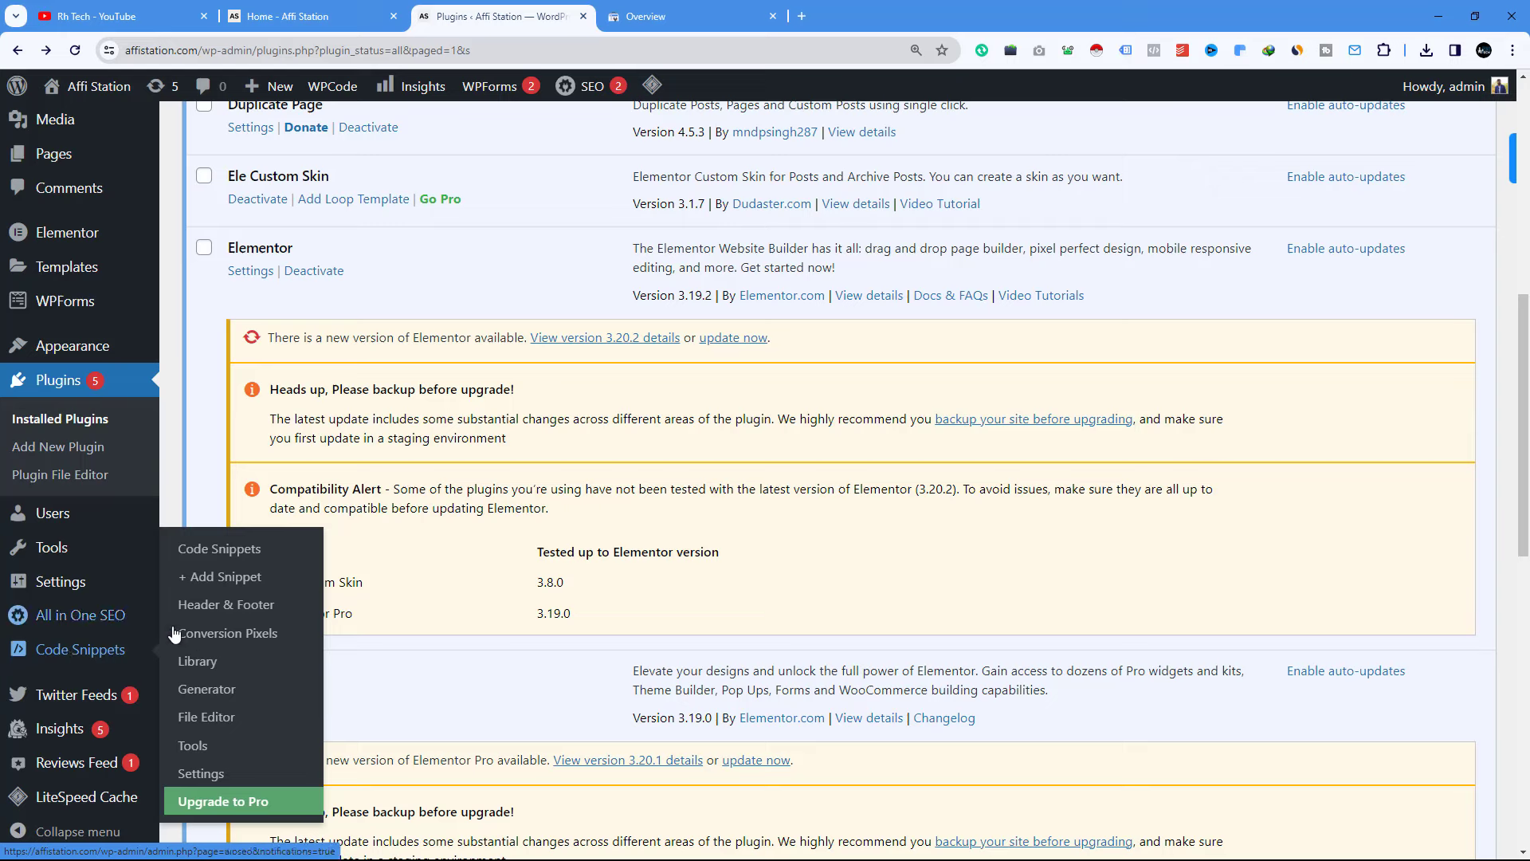
pyautogui.click(237, 607)
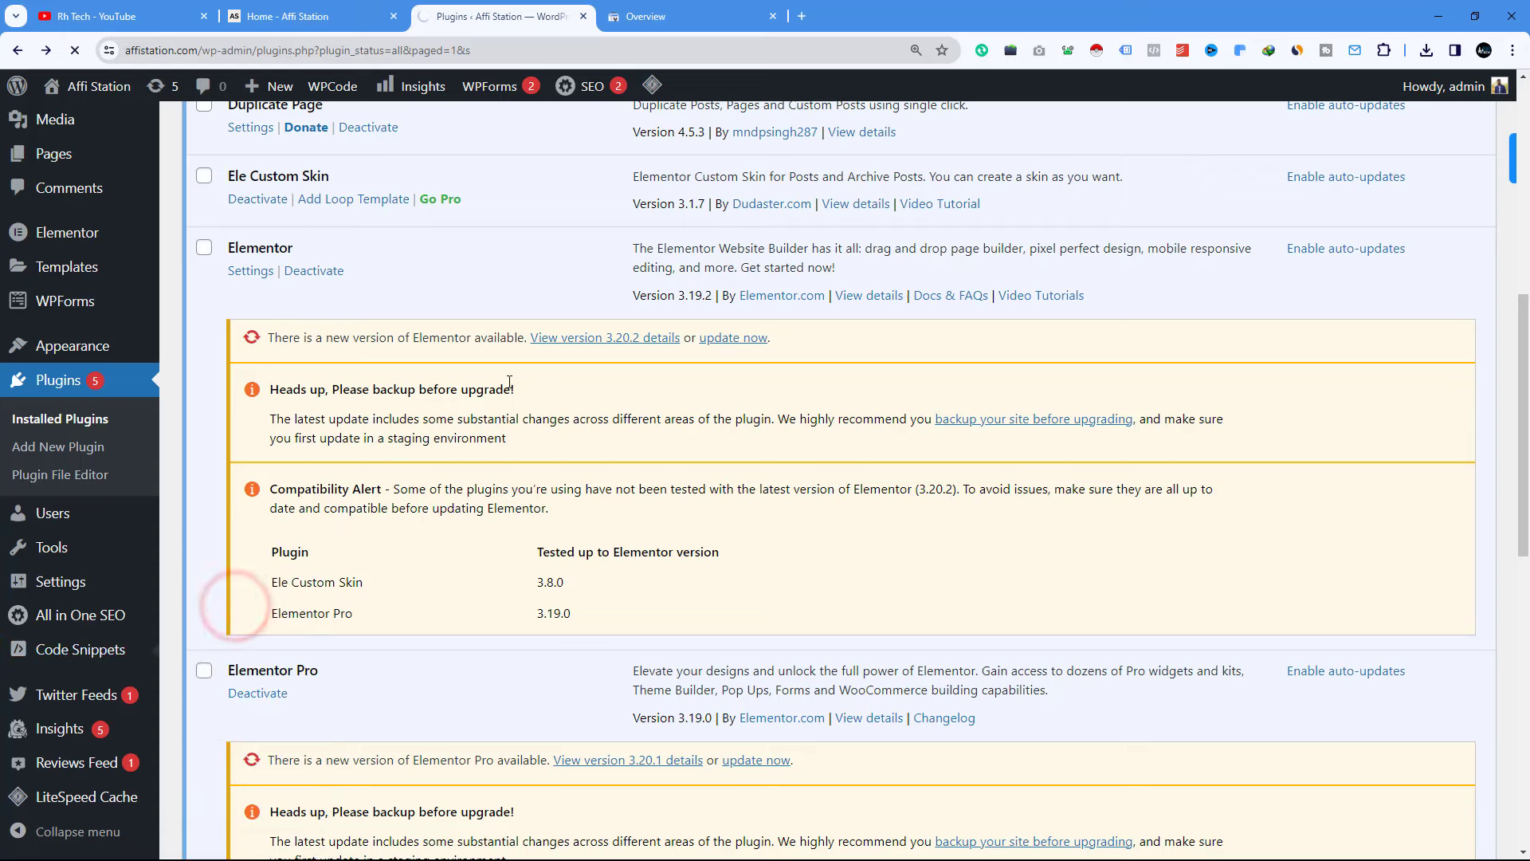
# Copy the HTML verification meta tag from Search Console again and paste it into WPCode's global Header code box
pyautogui.click(673, 14)
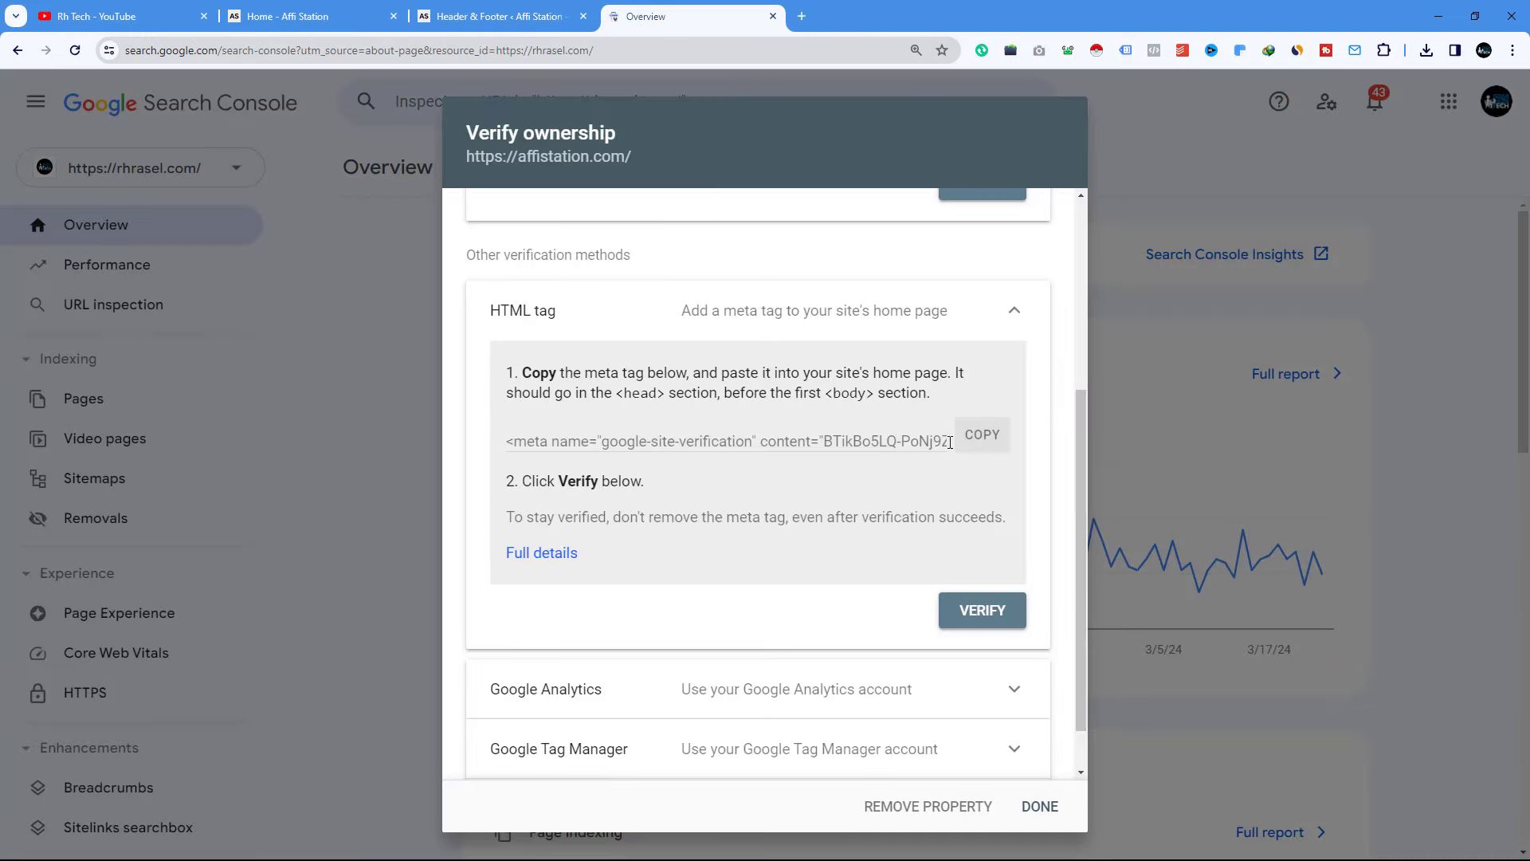
pyautogui.click(988, 436)
pyautogui.click(512, 16)
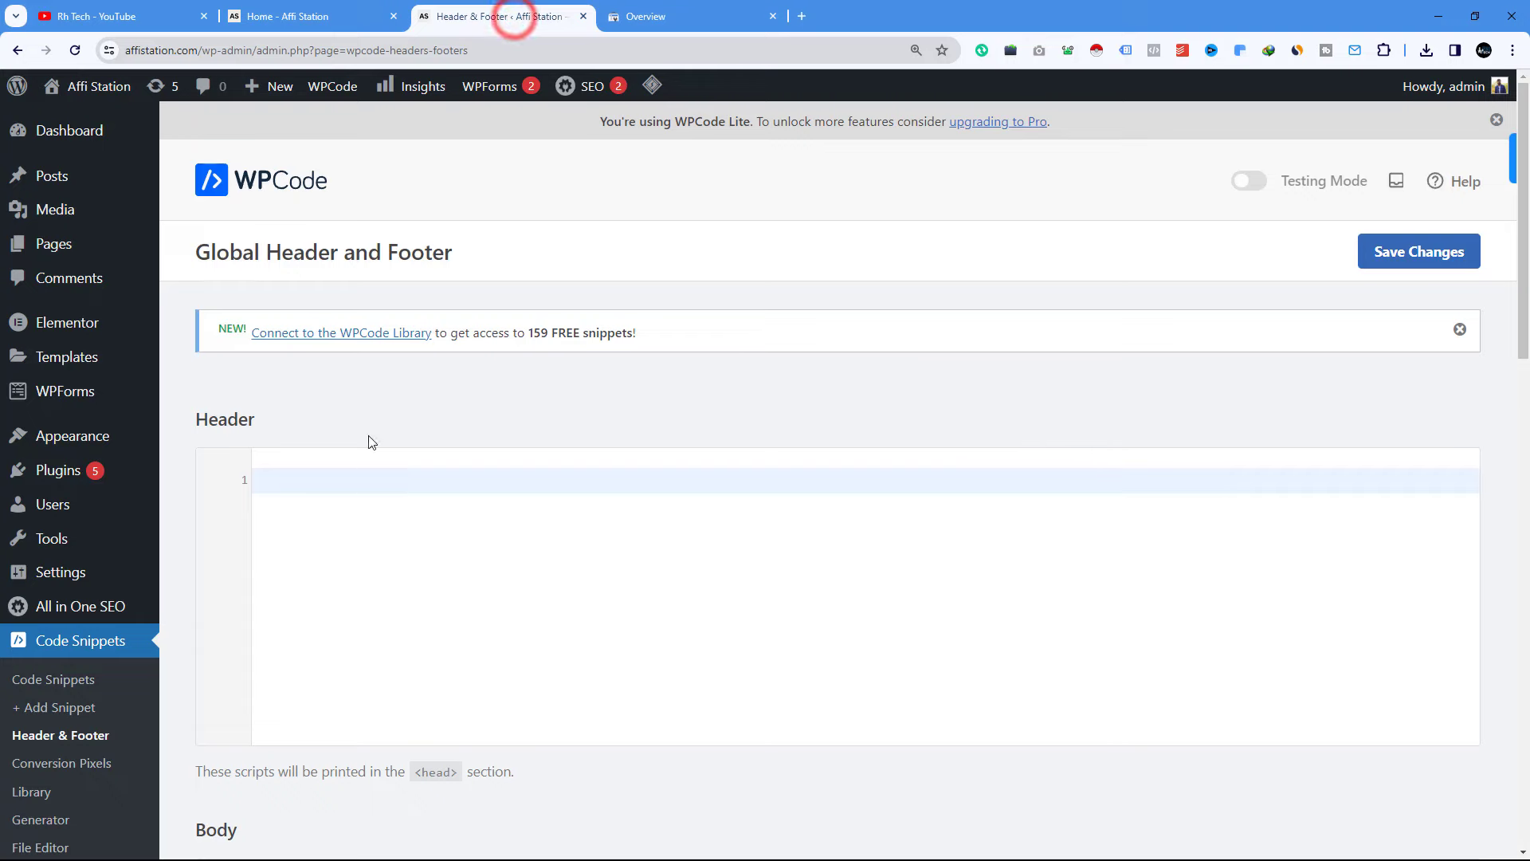
pyautogui.click(273, 492)
pyautogui.rightClick(274, 488)
pyautogui.click(327, 245)
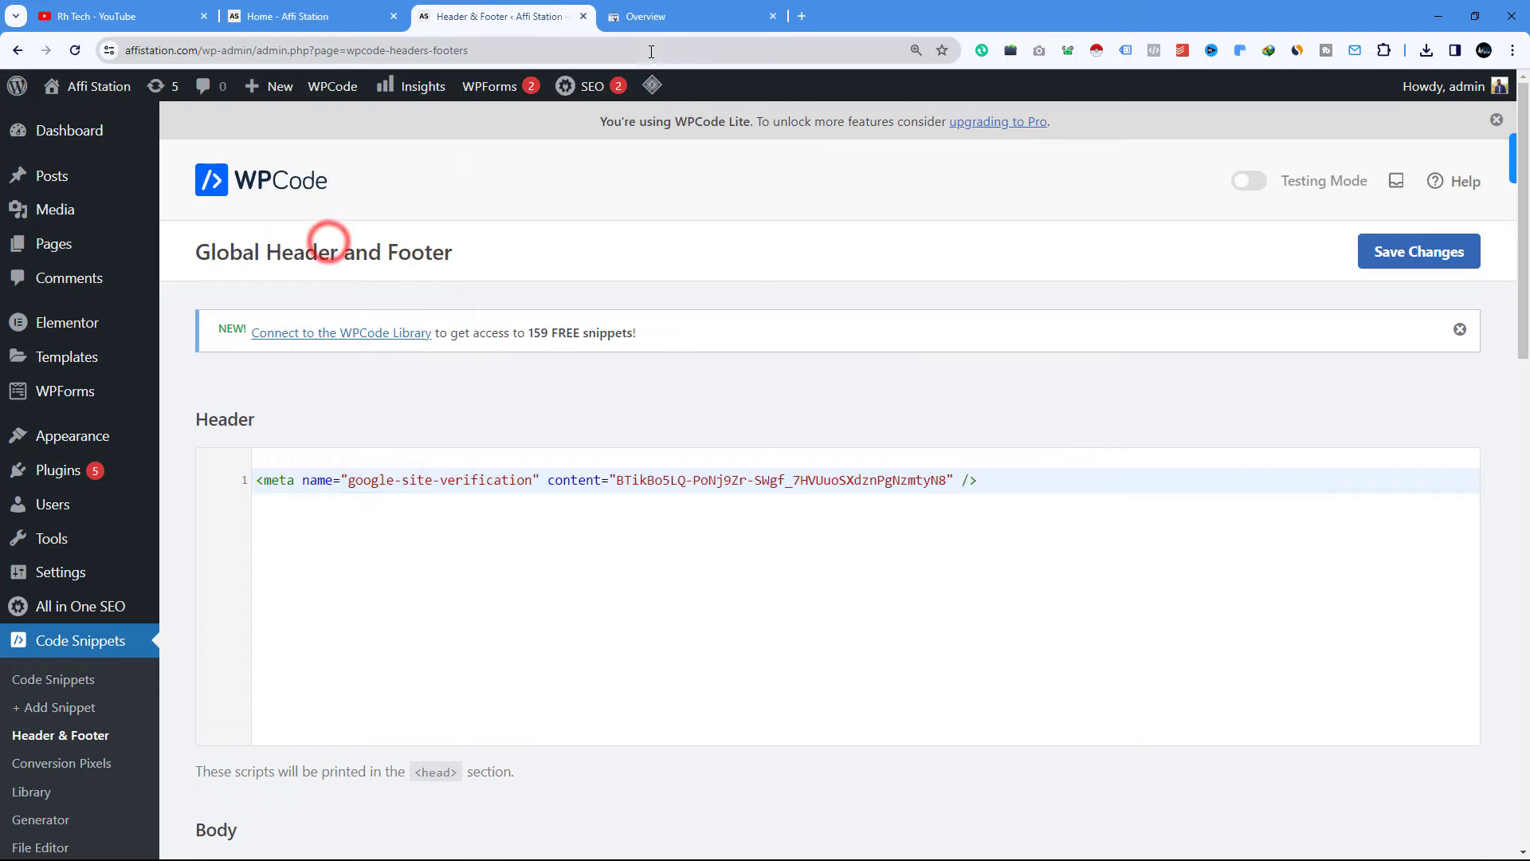
# Compare the pasted meta tag with the Search Console verification dialog and save the WPCode global header and footer changes
pyautogui.click(670, 16)
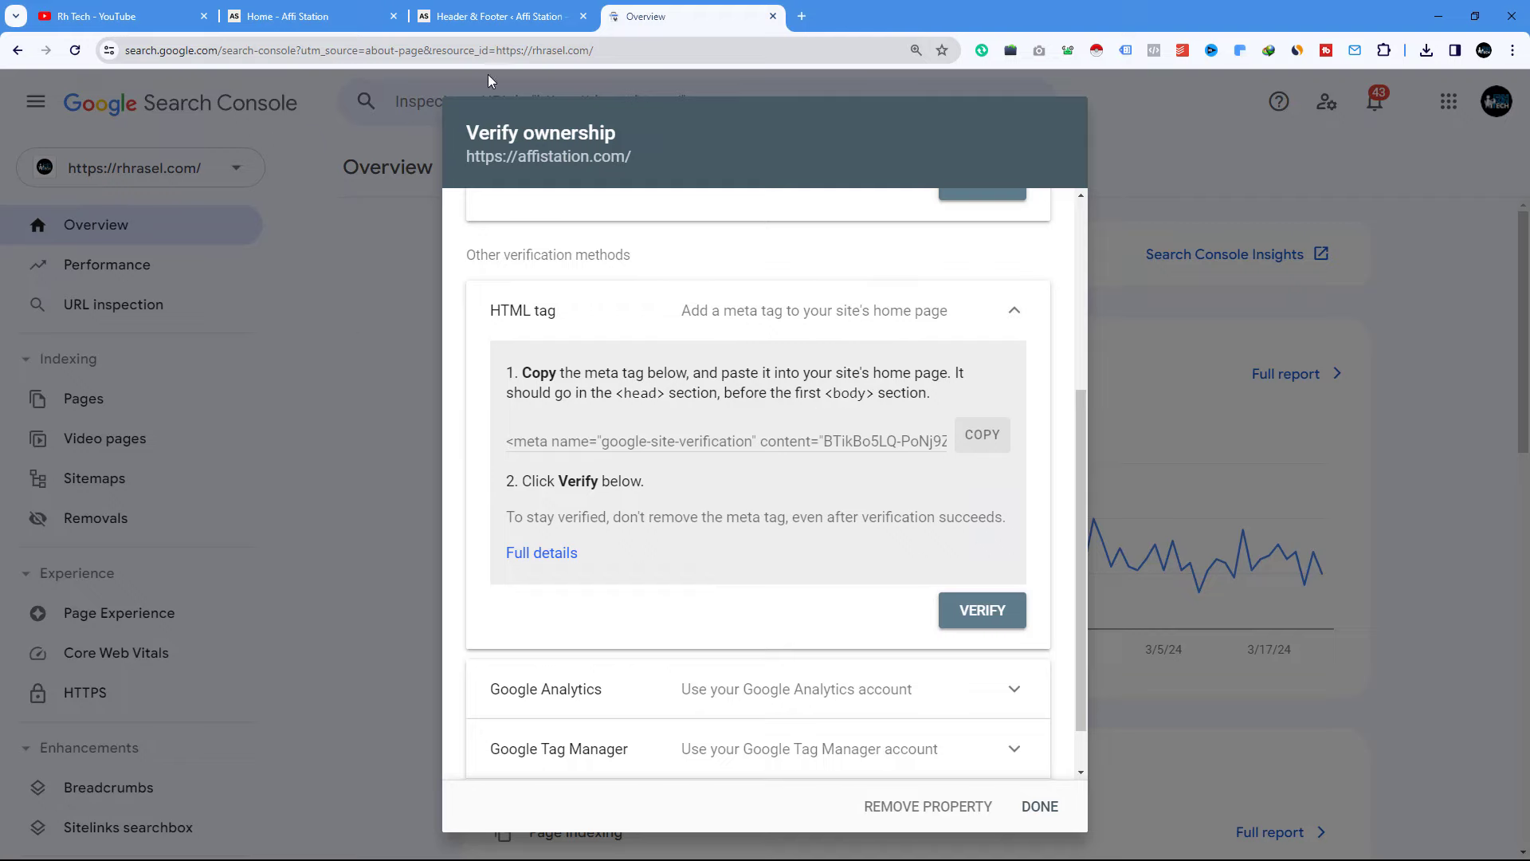
pyautogui.click(494, 16)
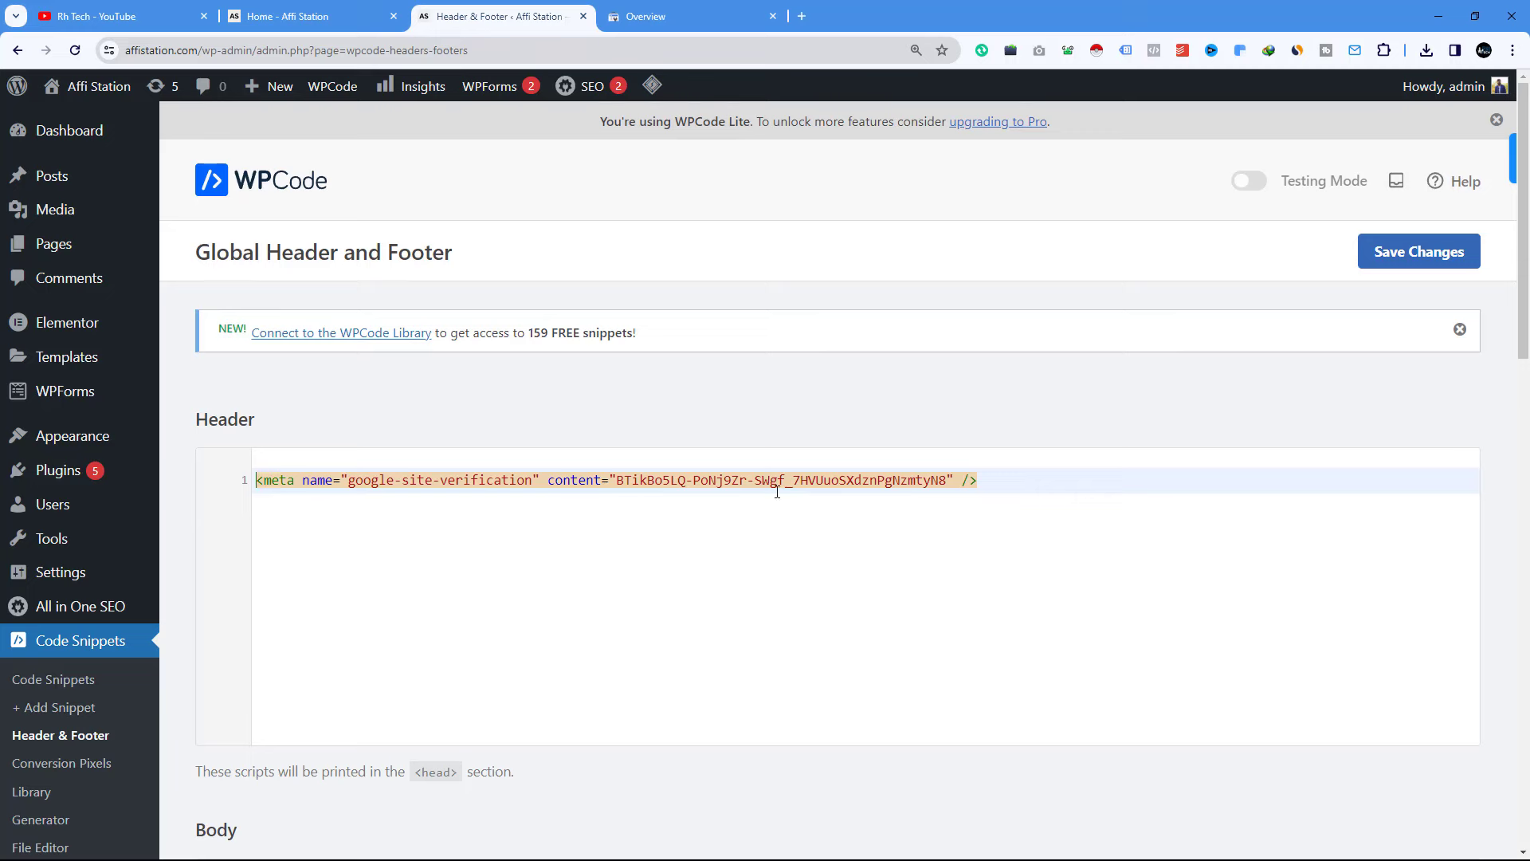
pyautogui.click(1404, 259)
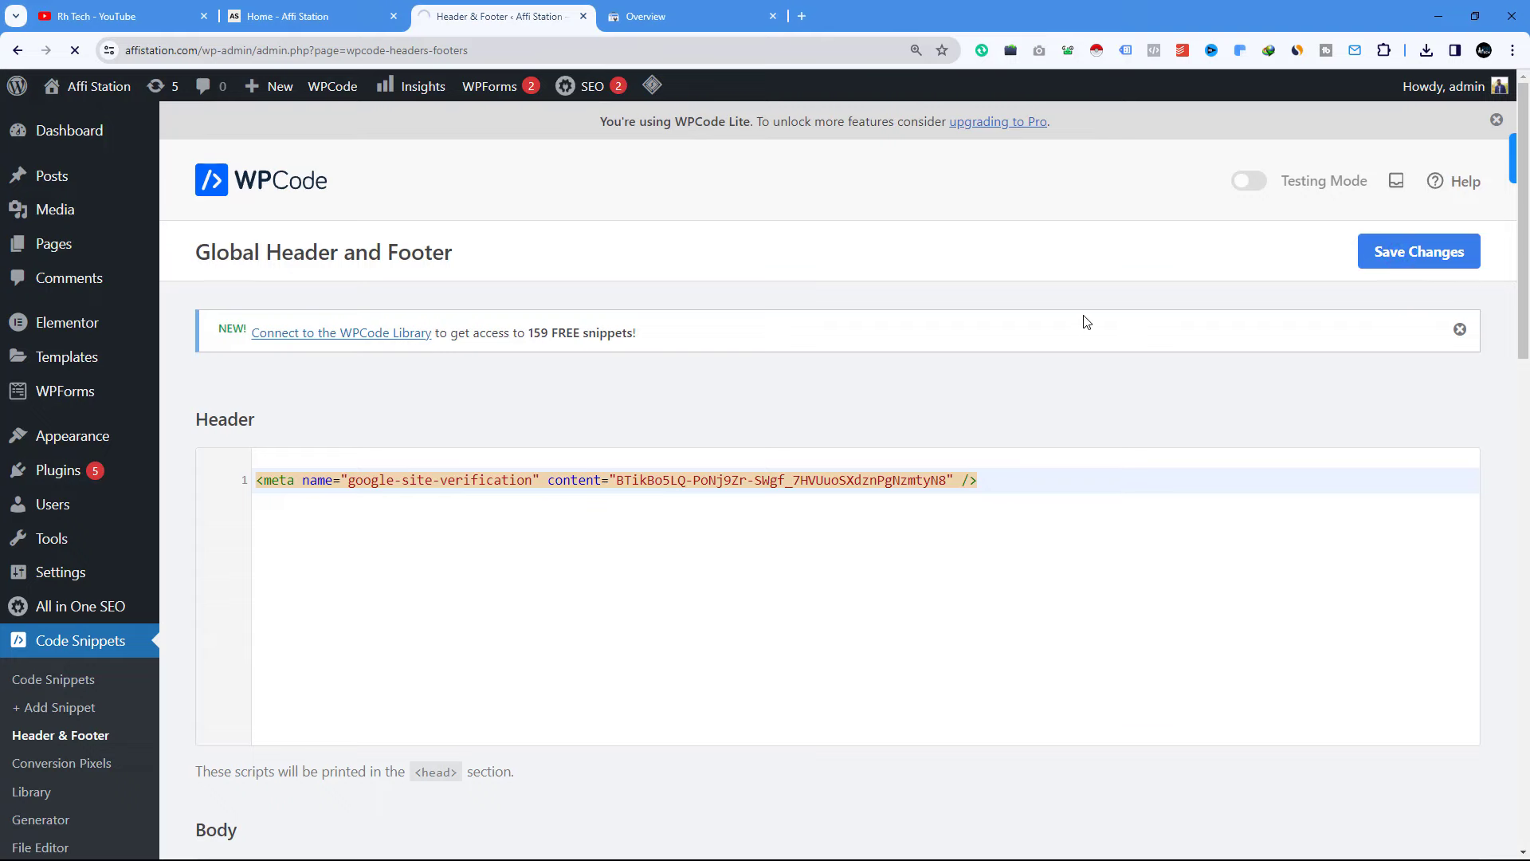
# Return to Search Console, verify ownership of affistation.com through the HTML tag method, and close the result dialog
pyautogui.click(671, 32)
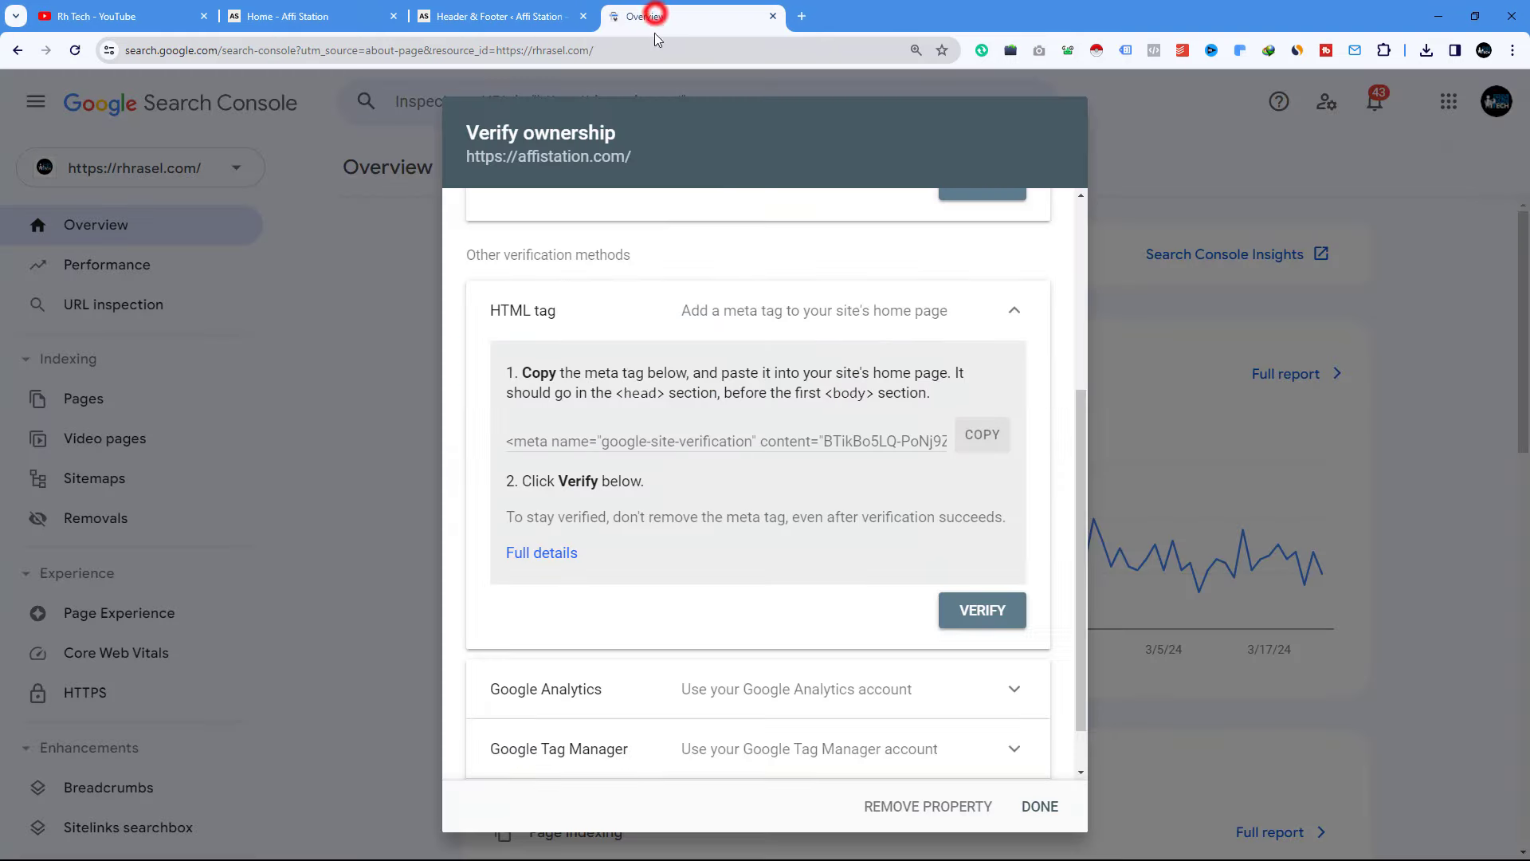
pyautogui.click(967, 616)
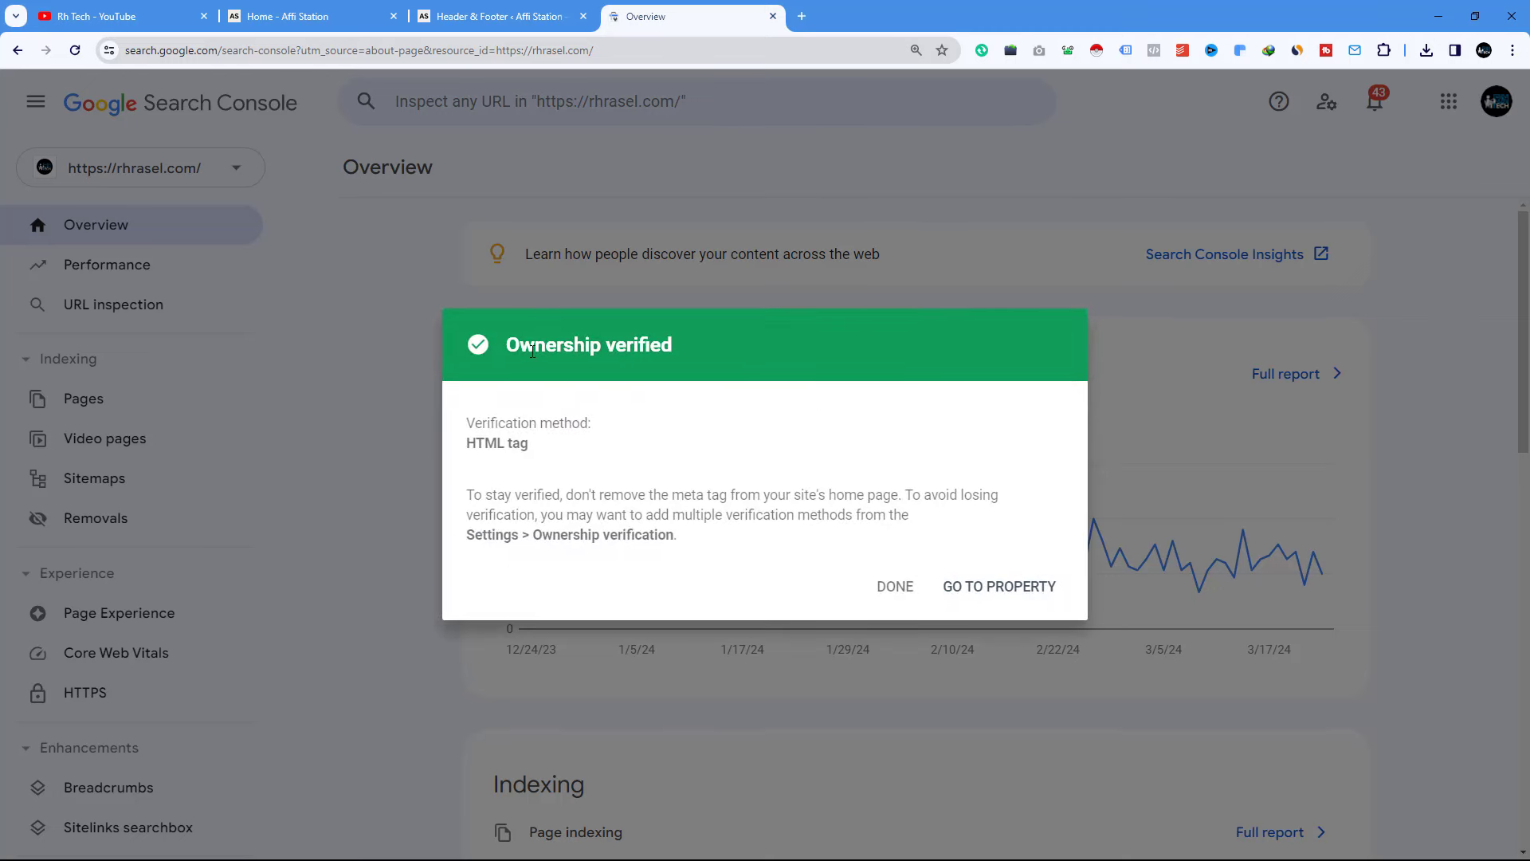
pyautogui.moveTo(517, 345); pyautogui.dragTo(651, 345)
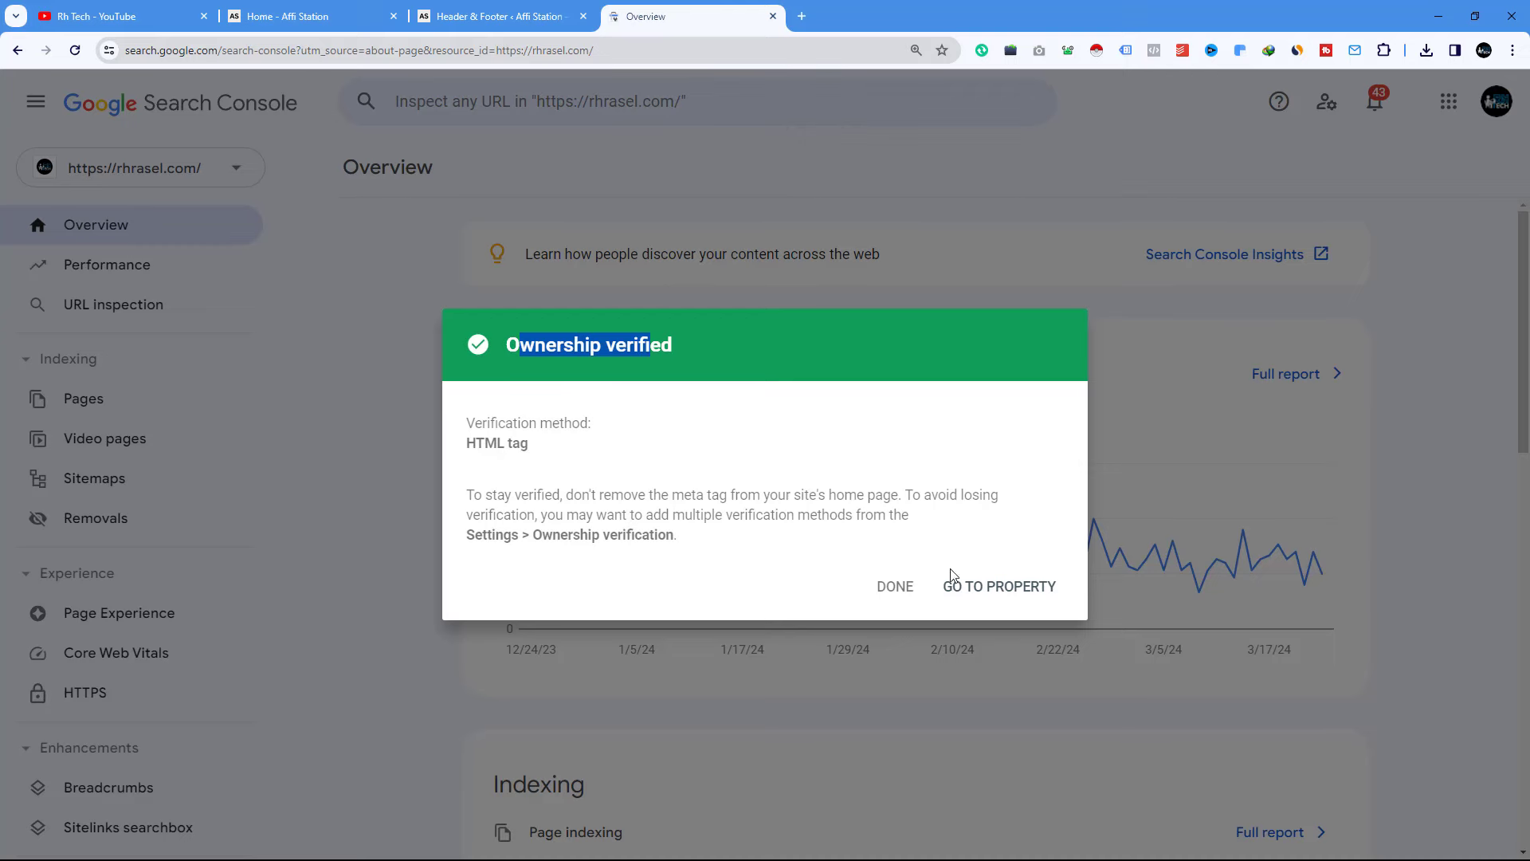
pyautogui.click(896, 587)
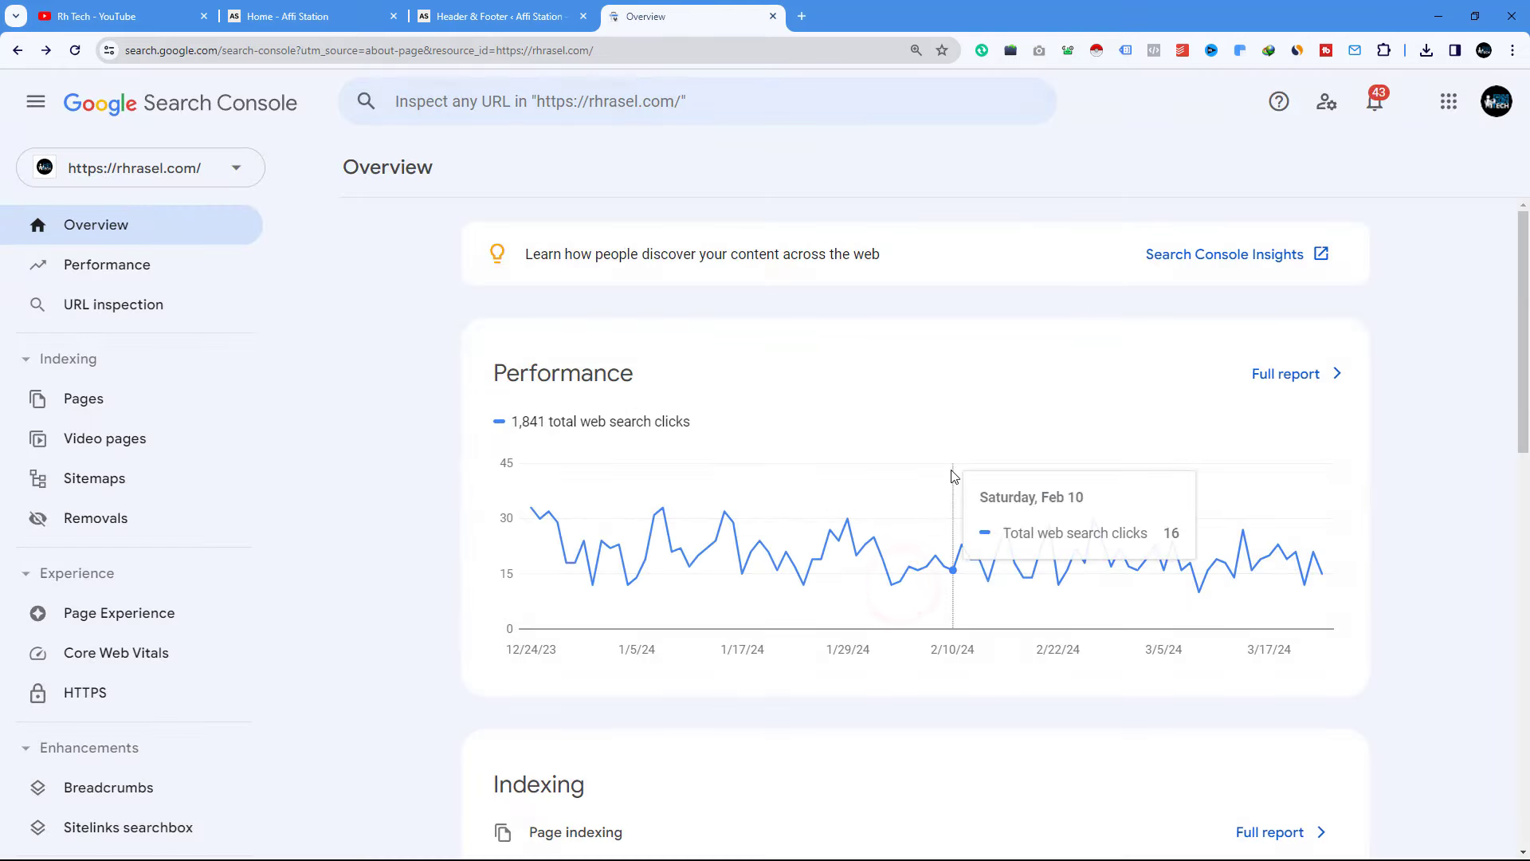
pyautogui.click(180, 167)
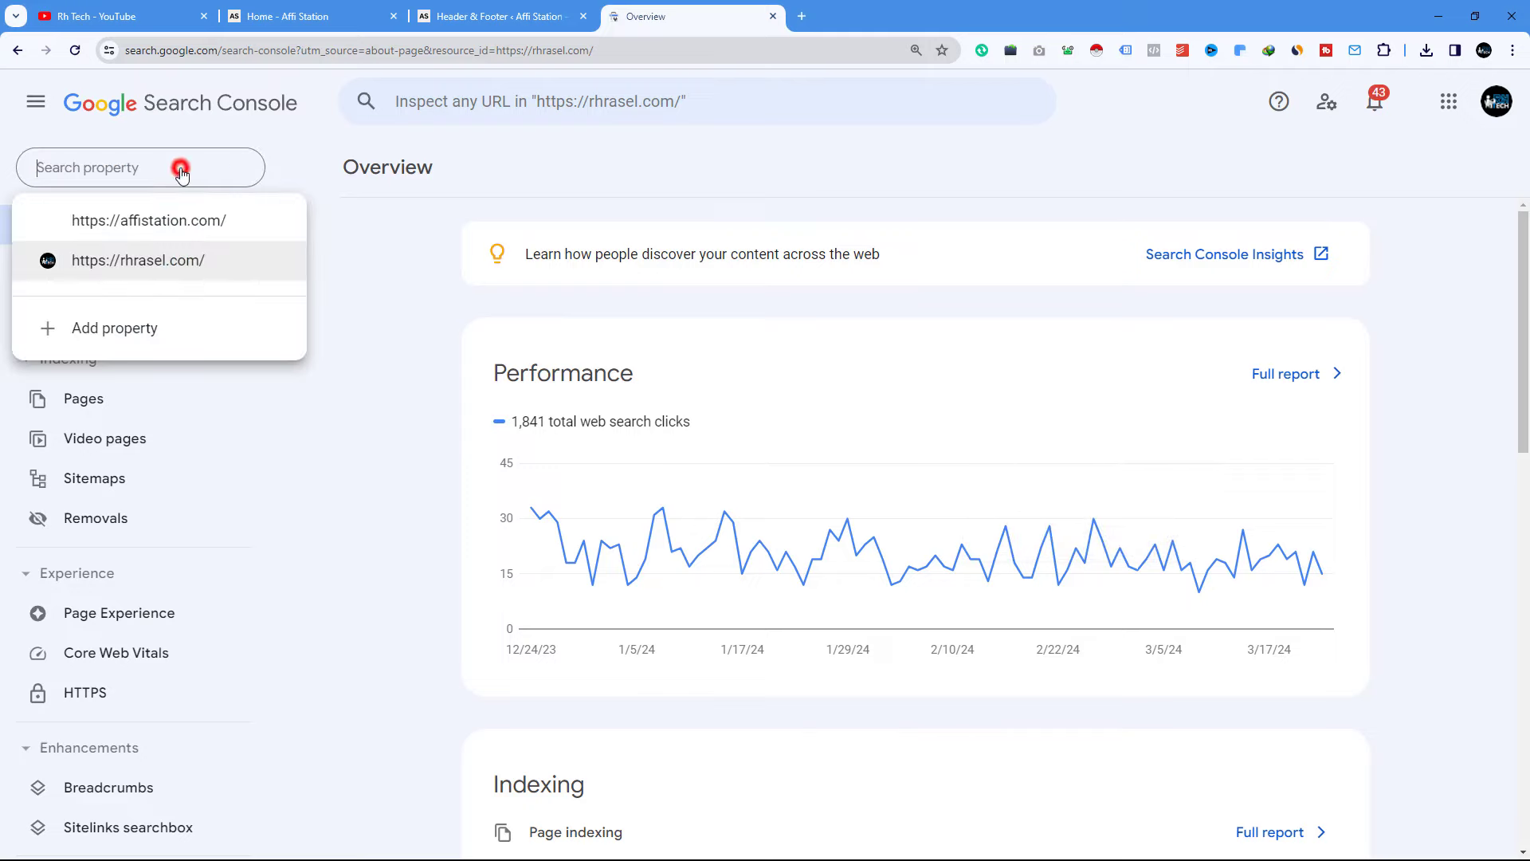
pyautogui.click(159, 225)
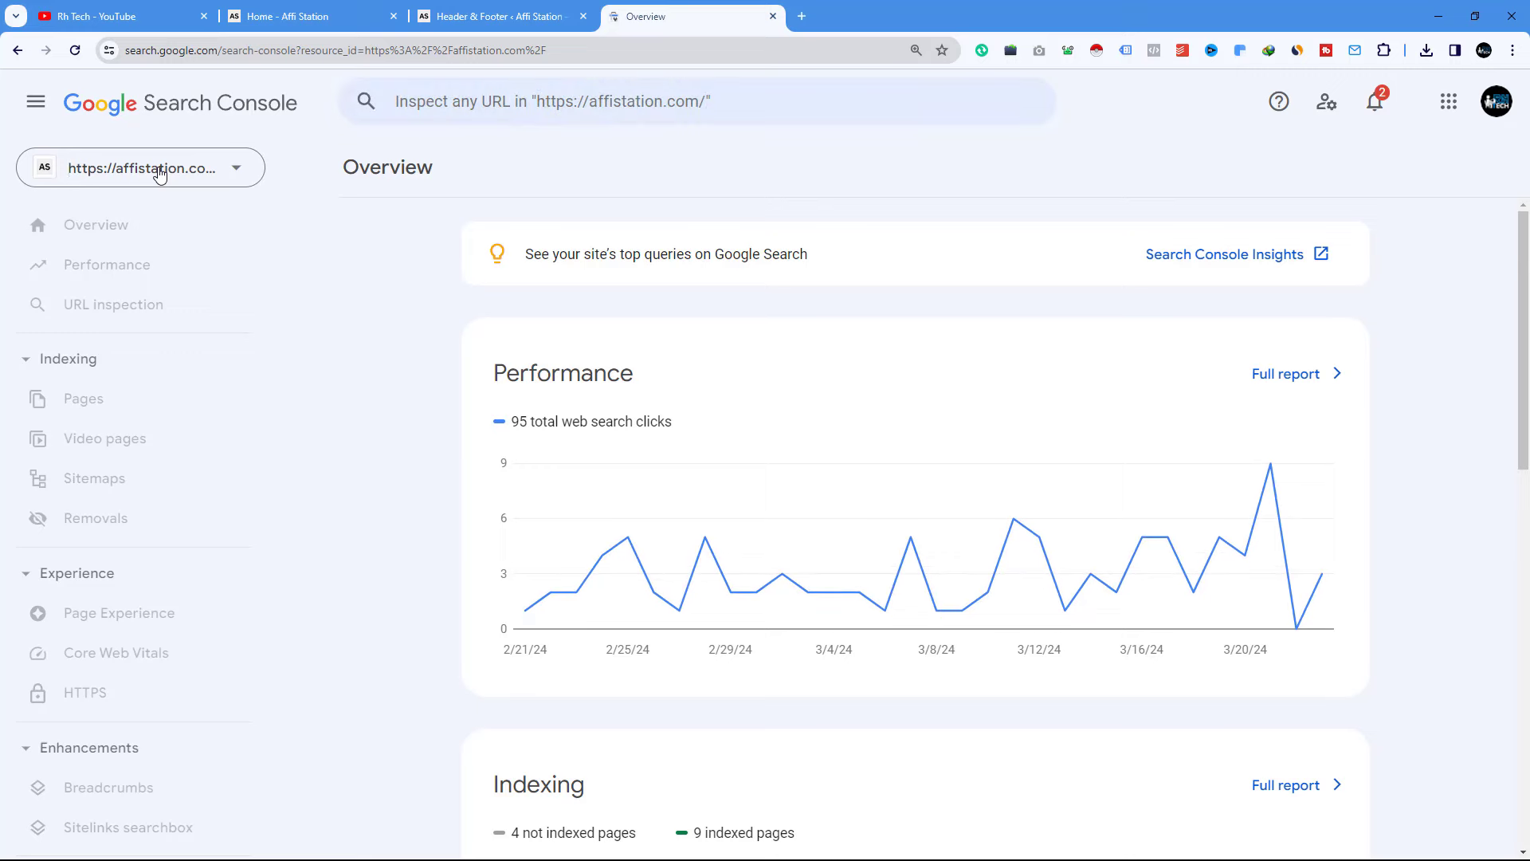
pyautogui.click(160, 173)
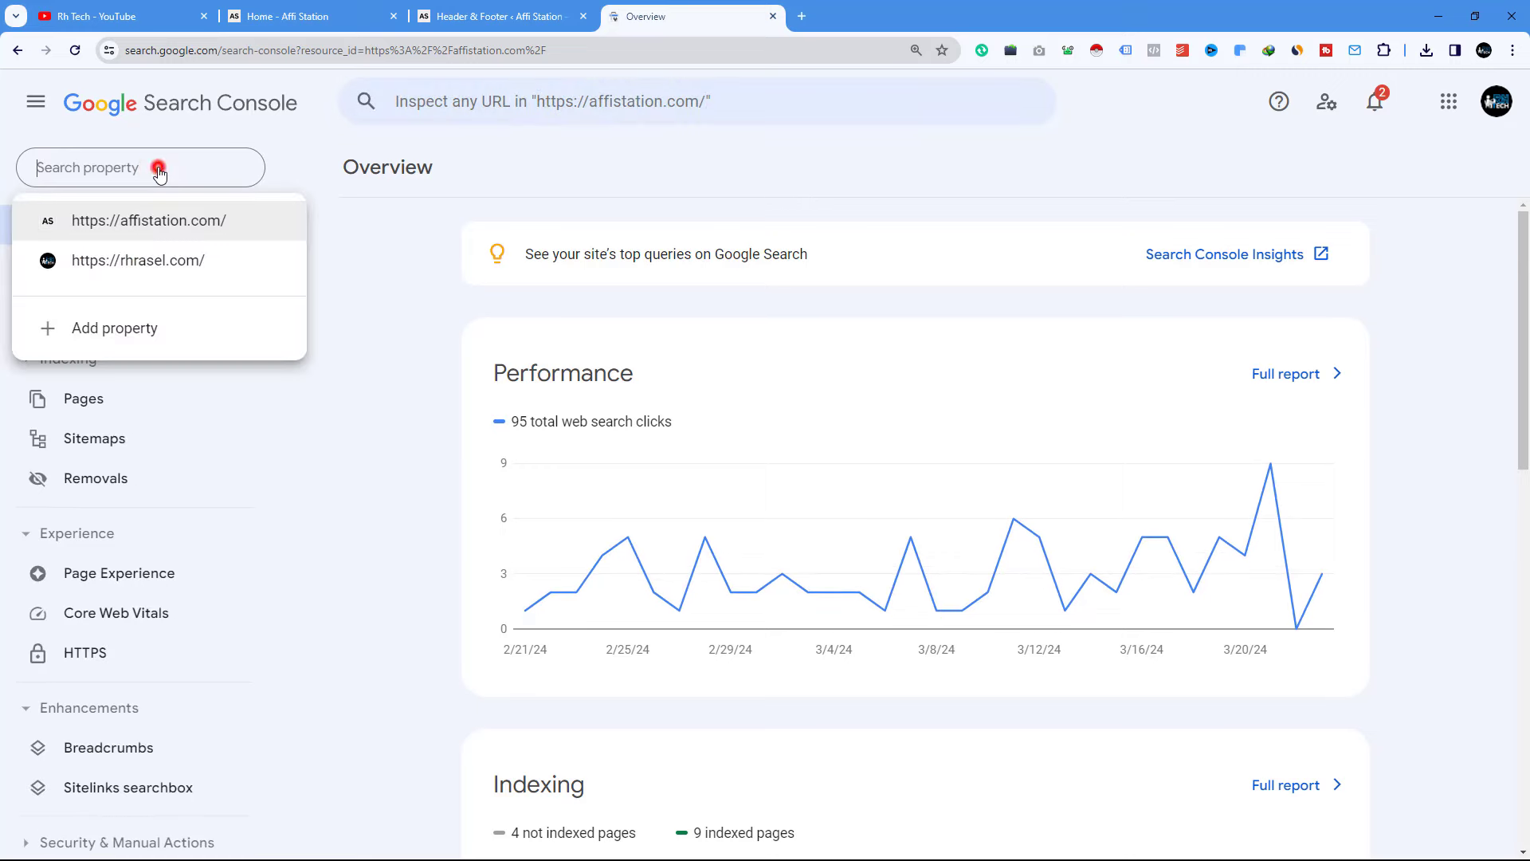
pyautogui.click(137, 217)
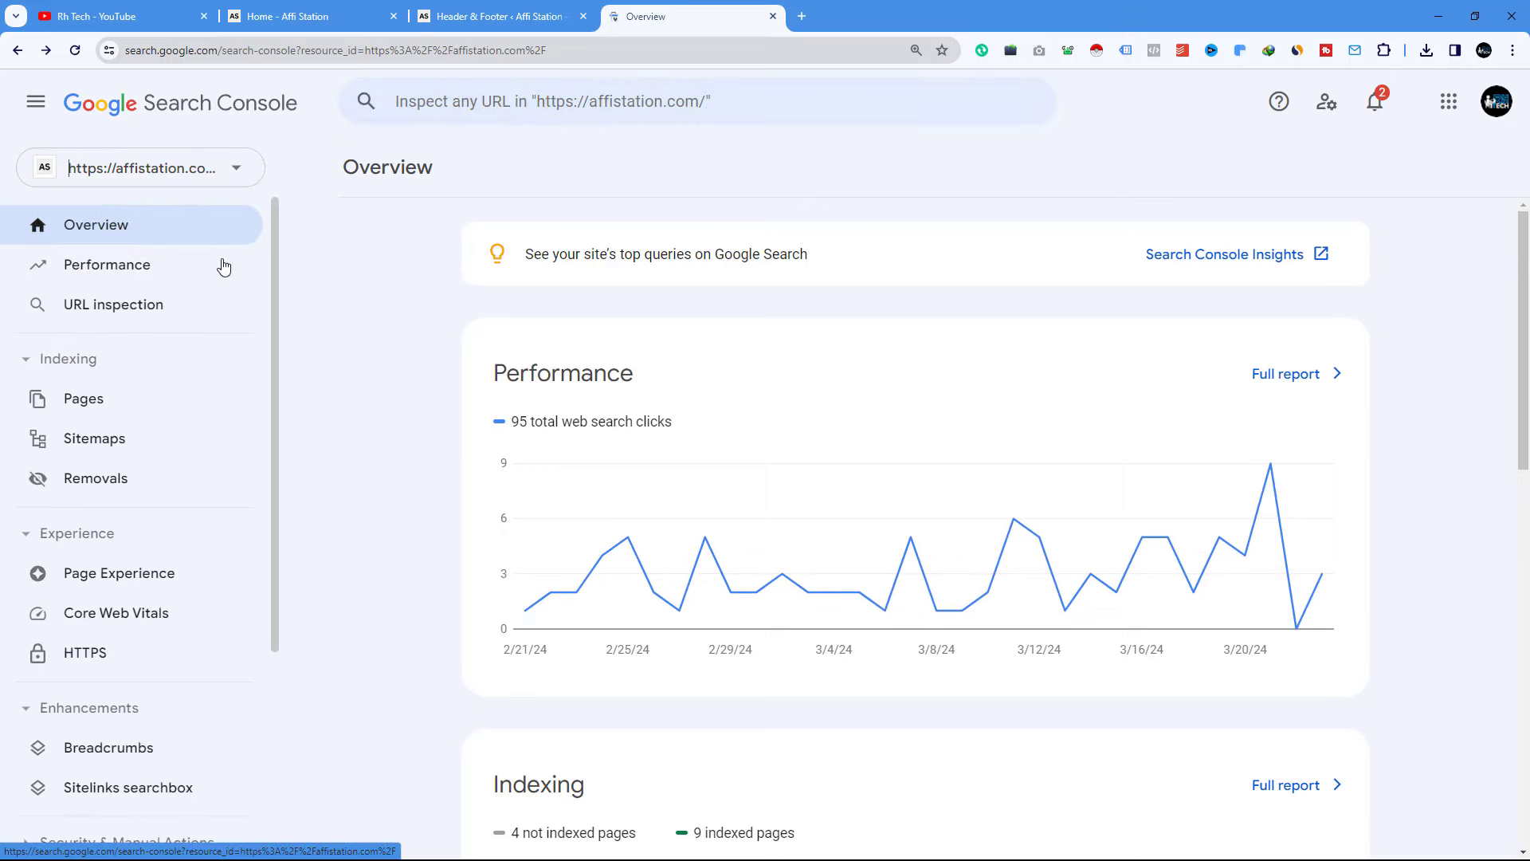
# Submit sitemap.xml as a new sitemap for affistation.com, dismiss the result dialog, and refresh the submitted sitemaps
pyautogui.click(125, 446)
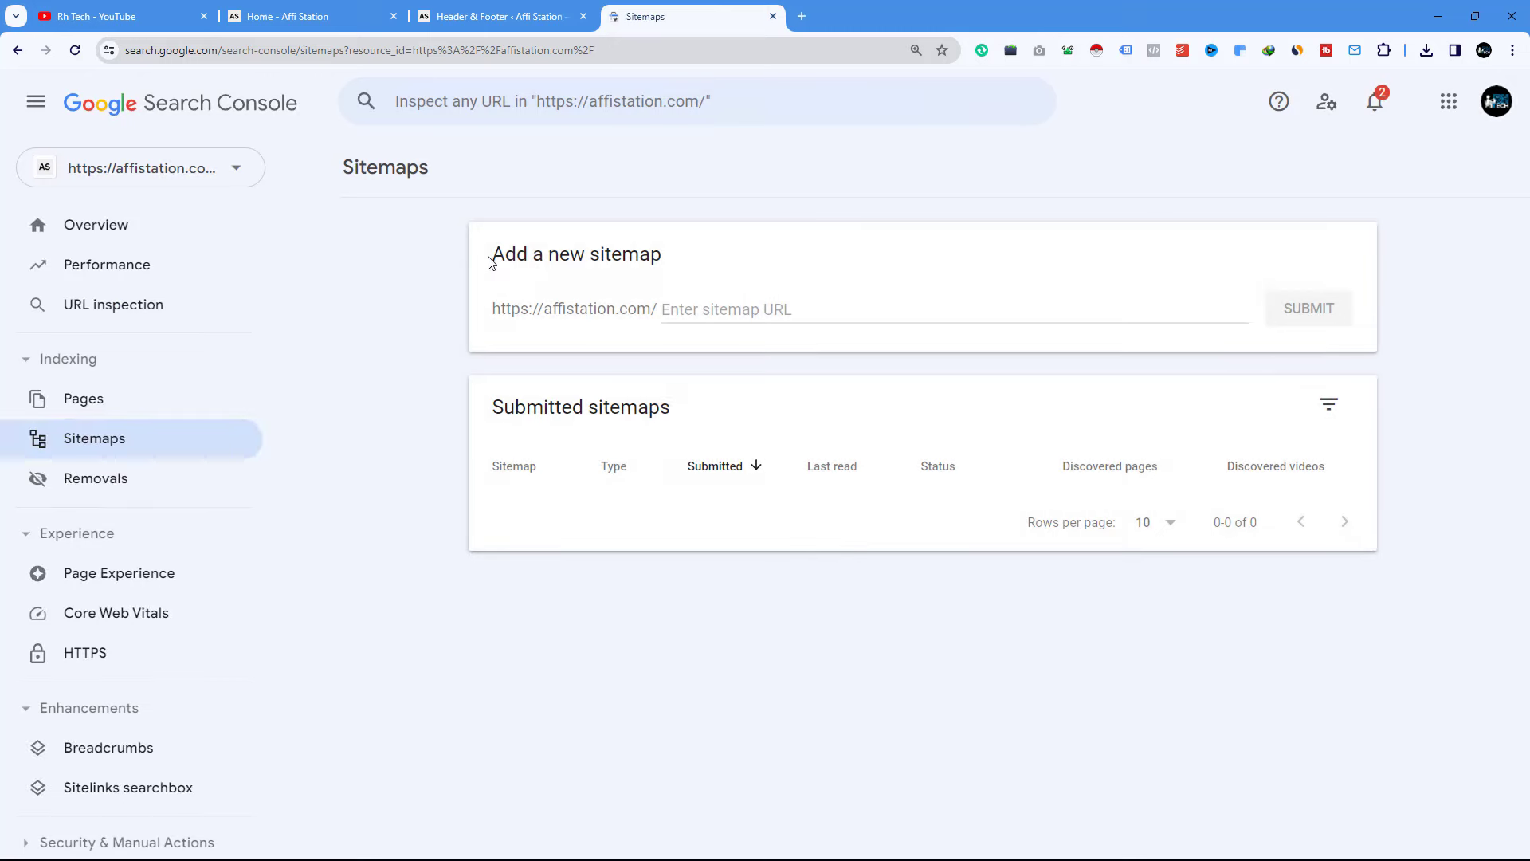
pyautogui.moveTo(490, 257); pyautogui.dragTo(667, 258)
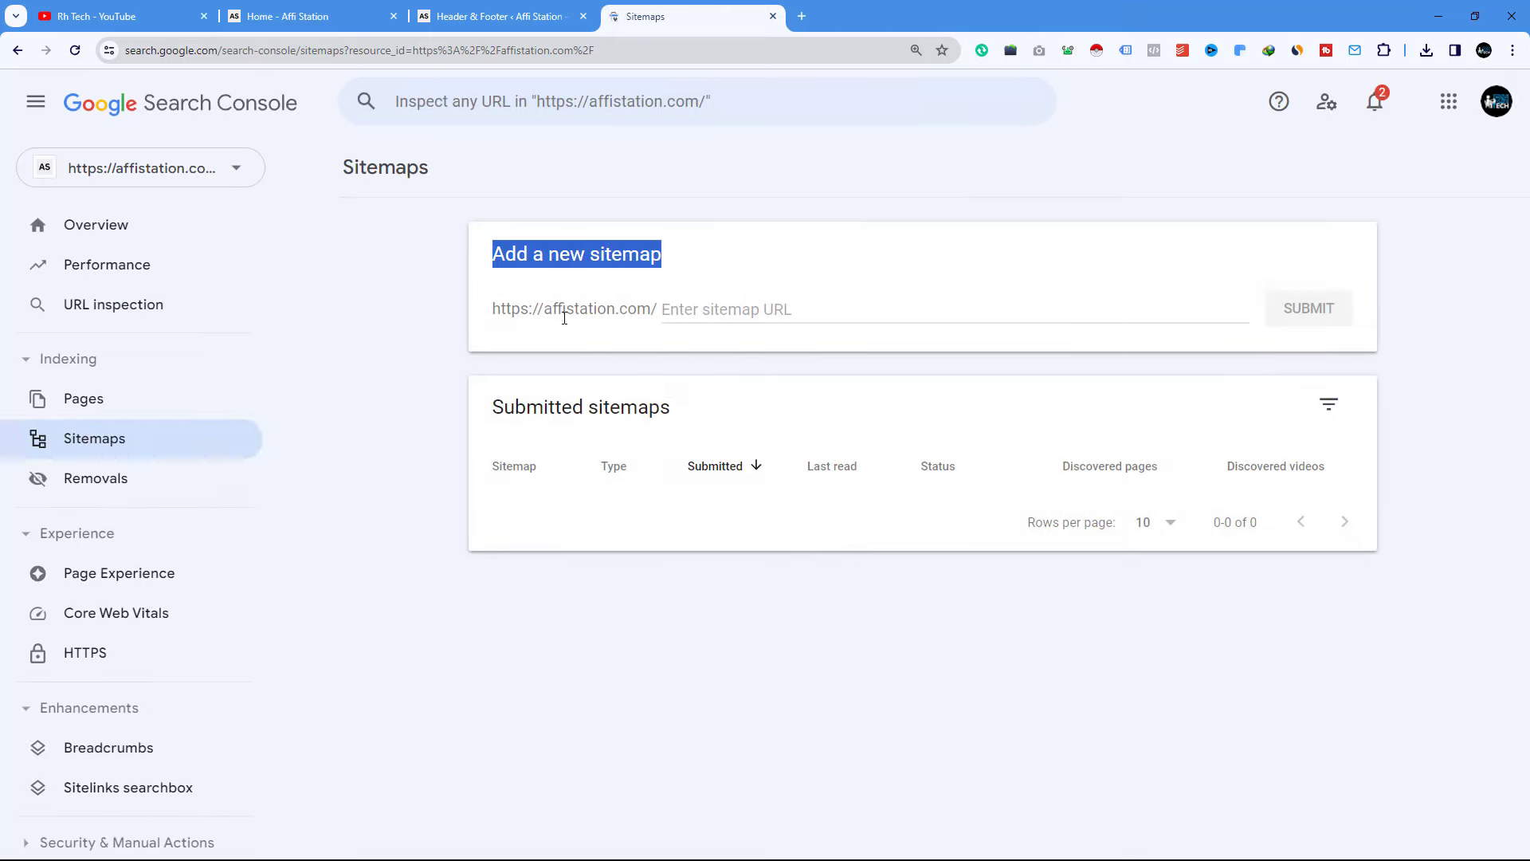
pyautogui.moveTo(550, 313); pyautogui.dragTo(653, 307)
pyautogui.click(666, 307)
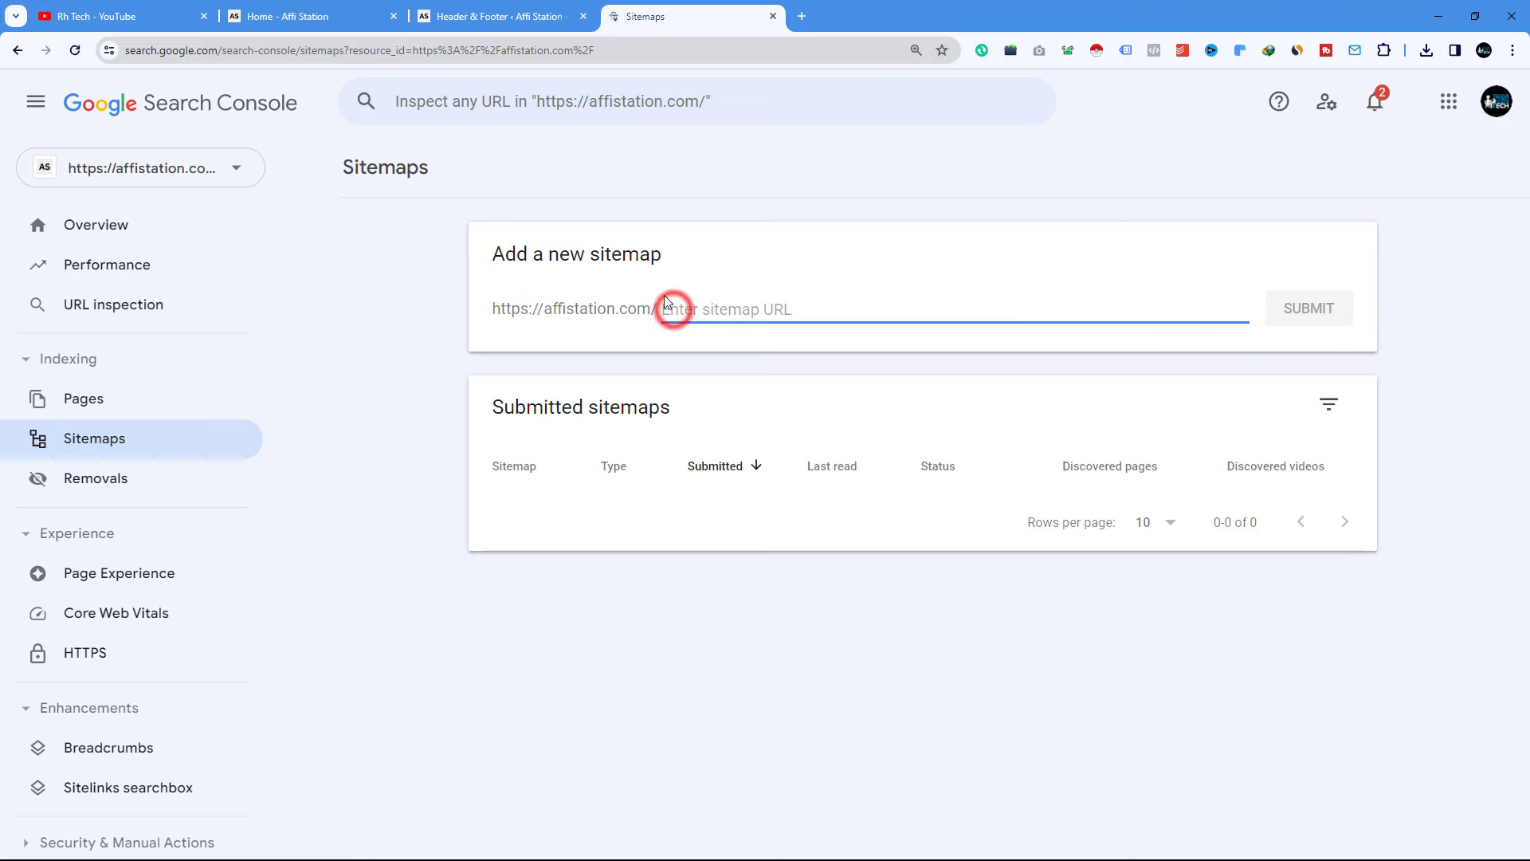
pyautogui.write('sitemap.xml')
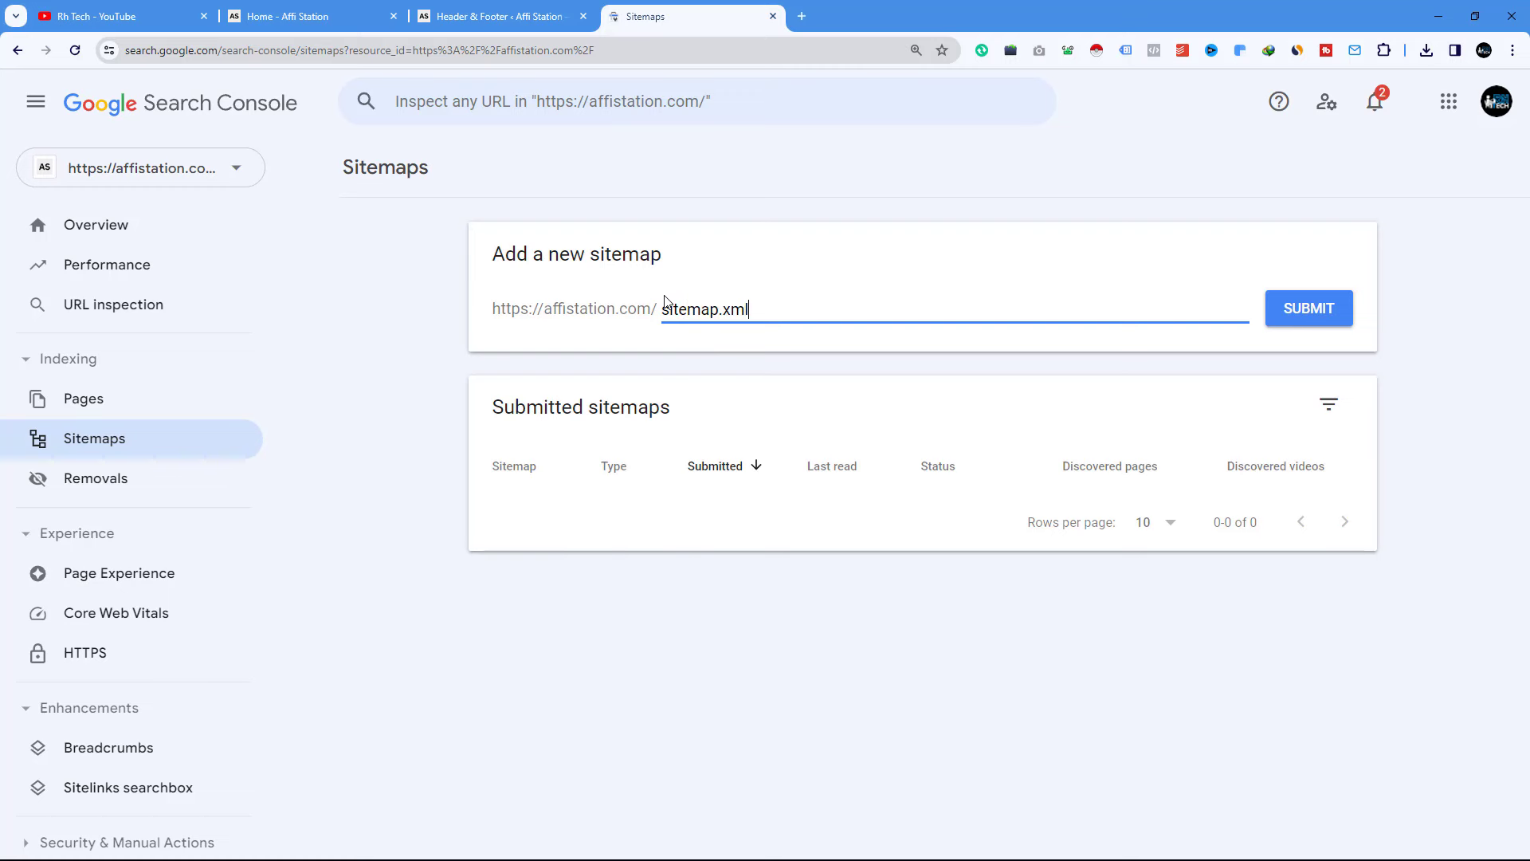
pyautogui.click(1298, 320)
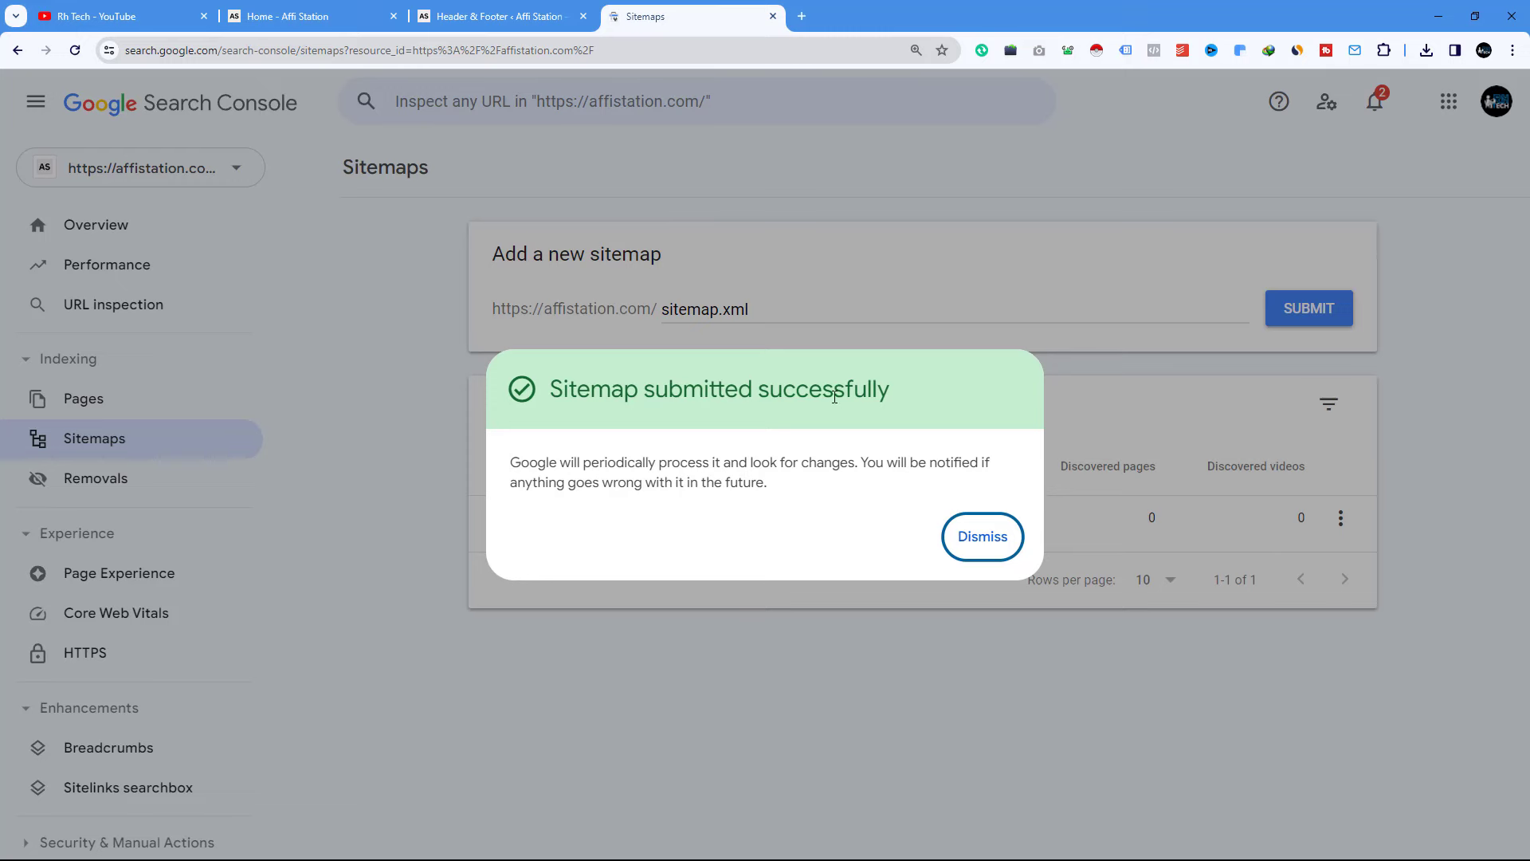
pyautogui.click(983, 536)
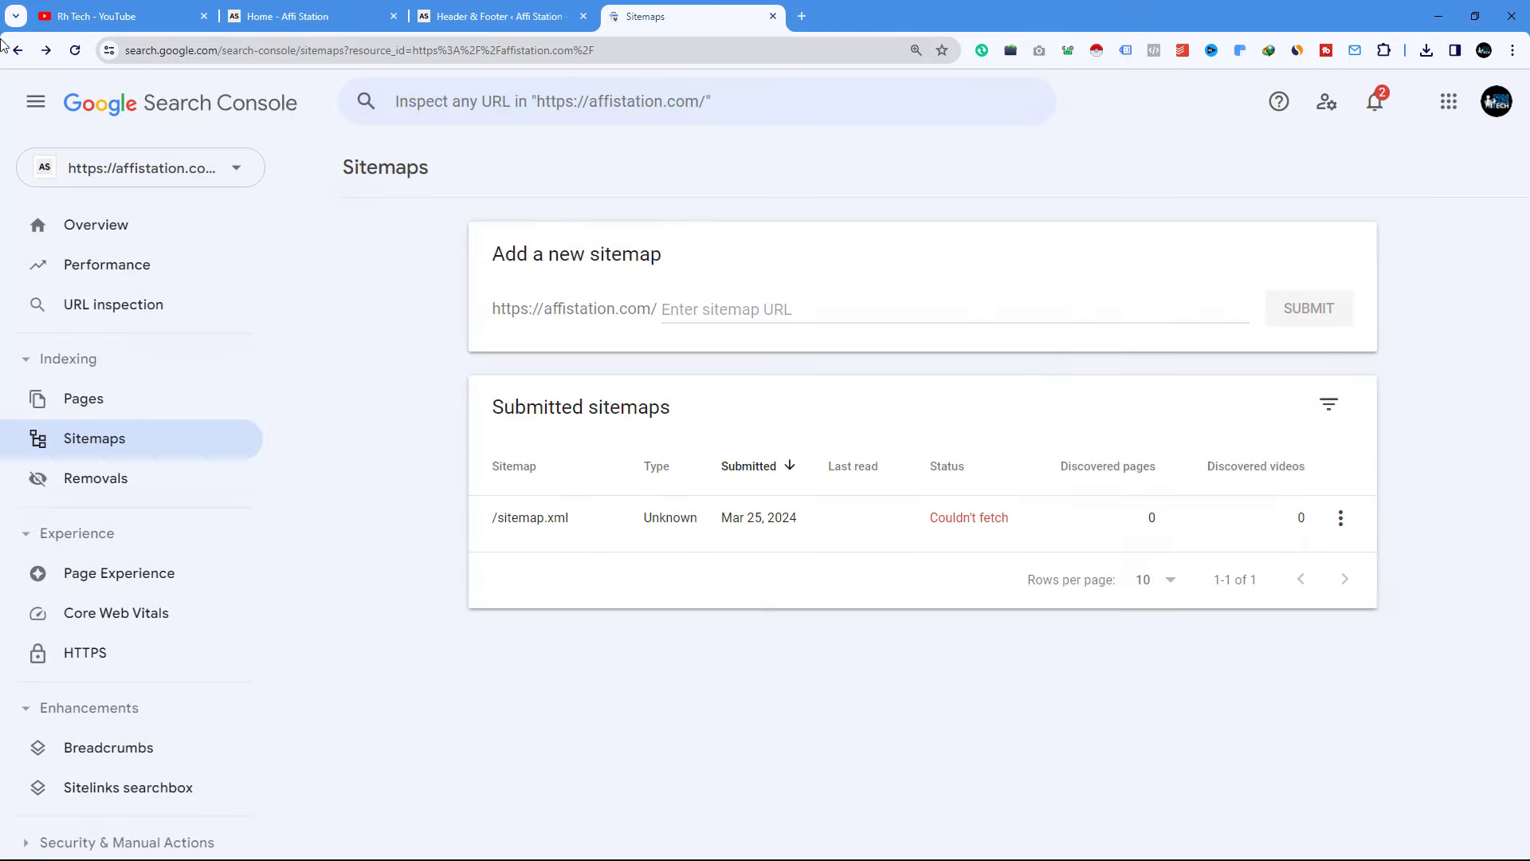
pyautogui.click(75, 50)
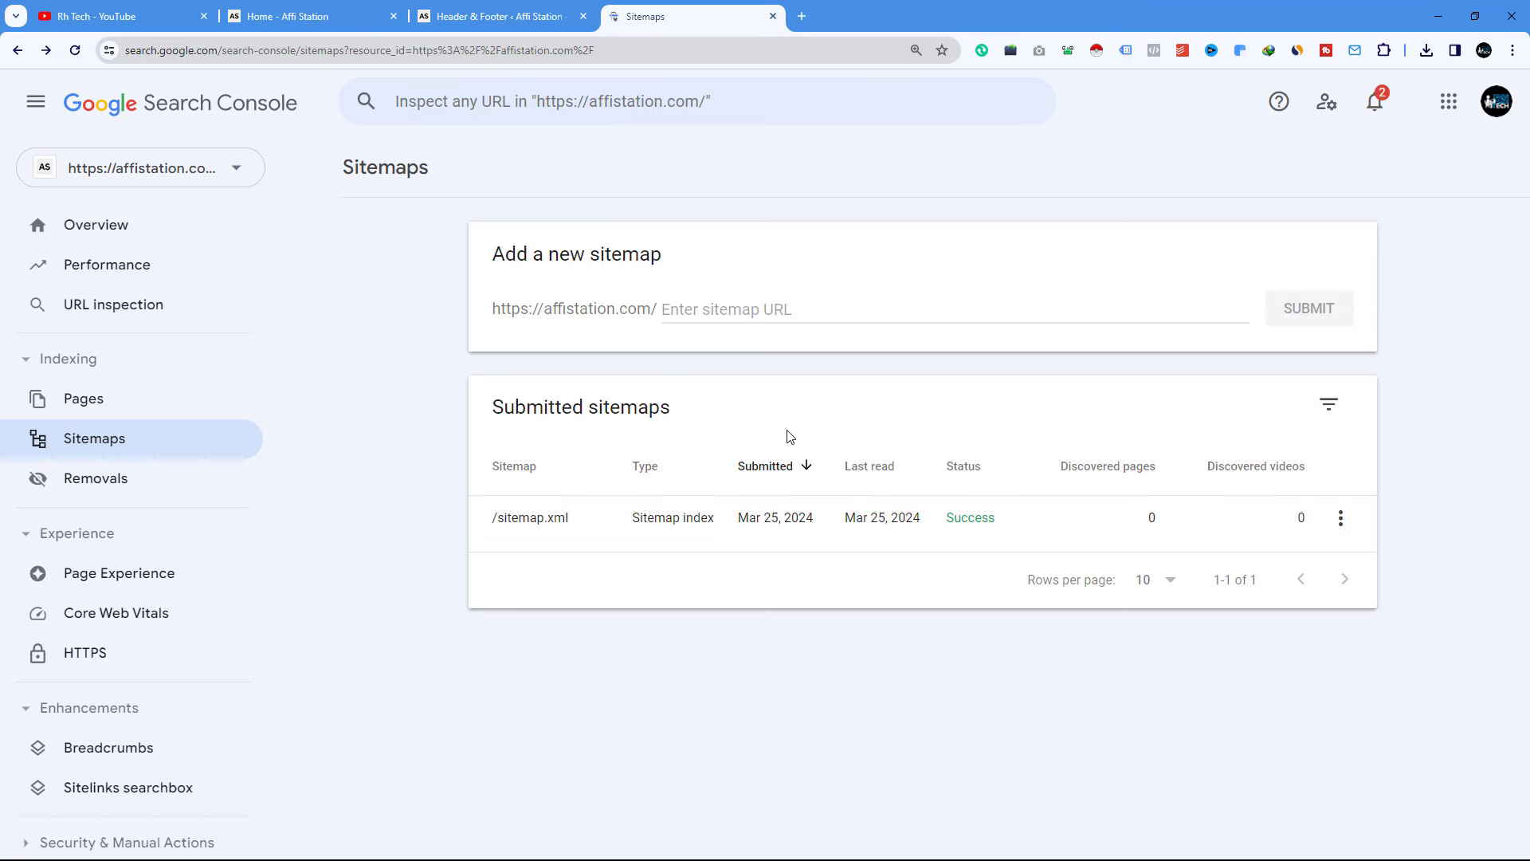
# Open the Tidycal Appsumo Lifetime Deal and AppSumo Review 2024 posts from the Affi Station home page in new browser tabs
pyautogui.click(124, 305)
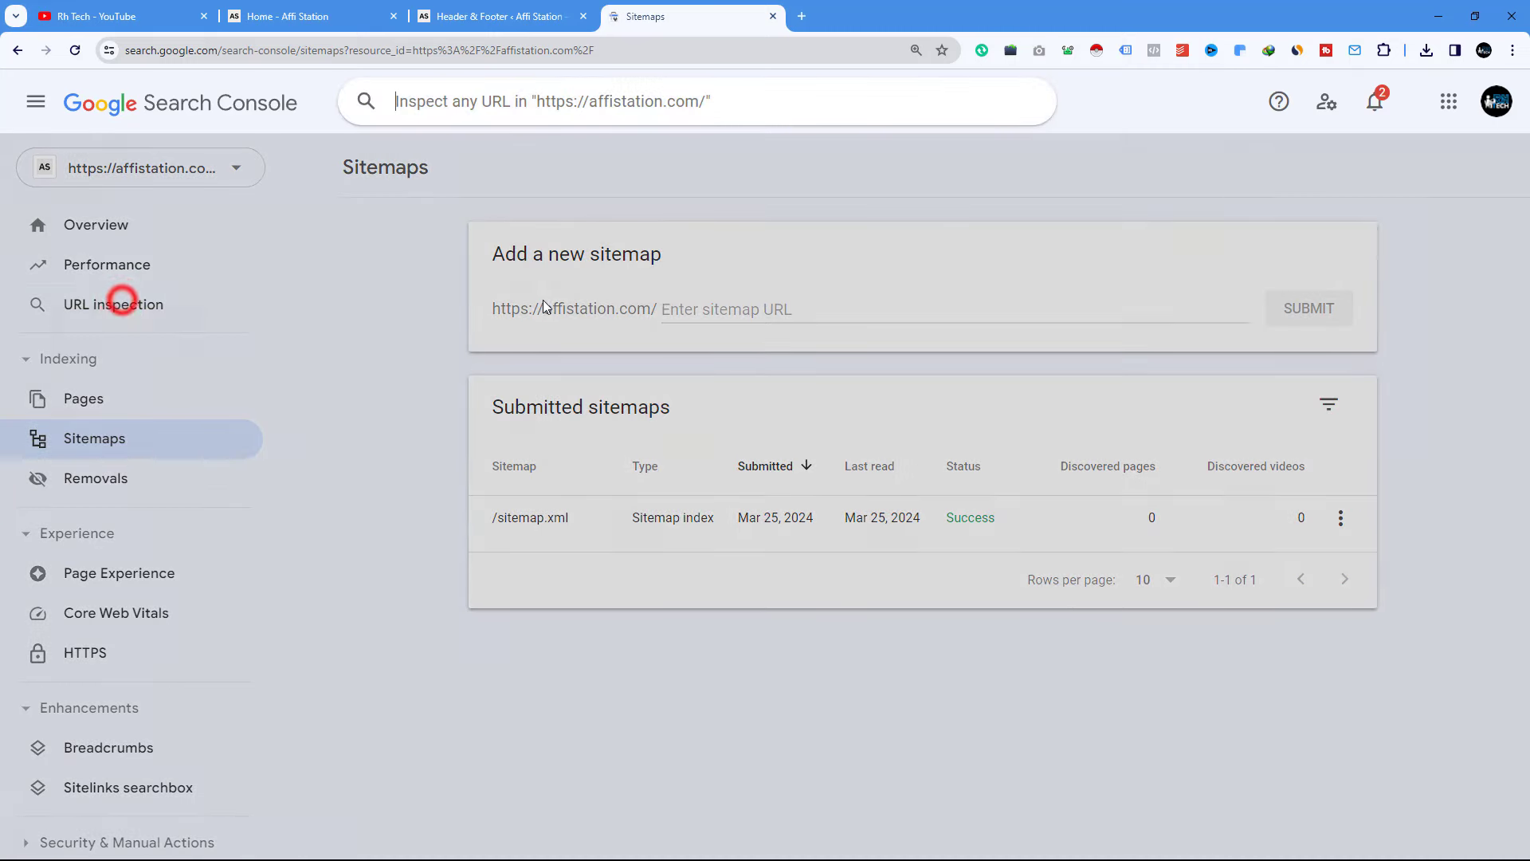
pyautogui.click(271, 19)
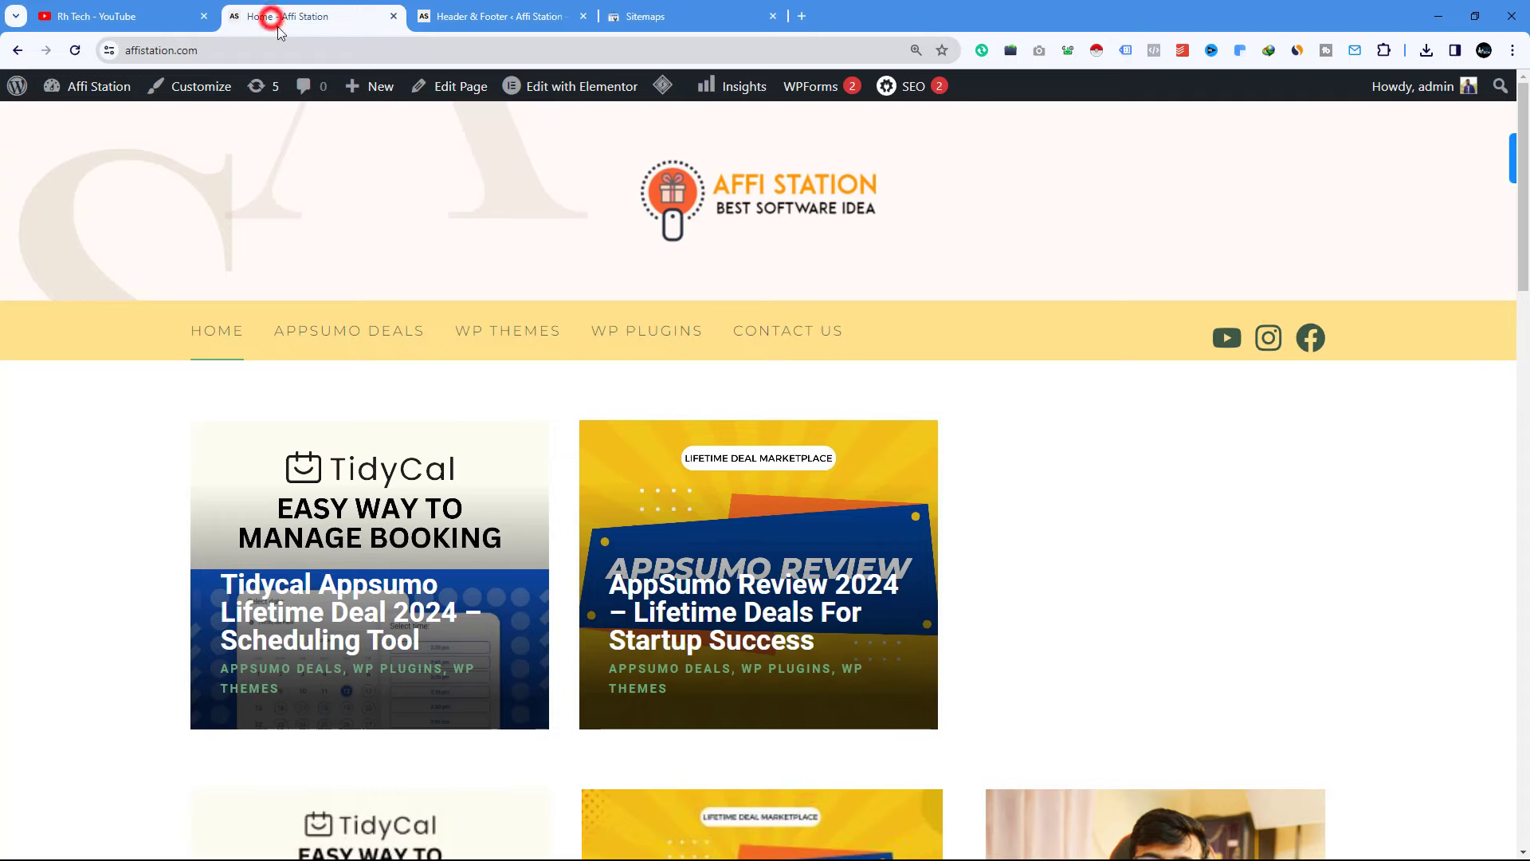
pyautogui.scroll(-5, 369, 344)
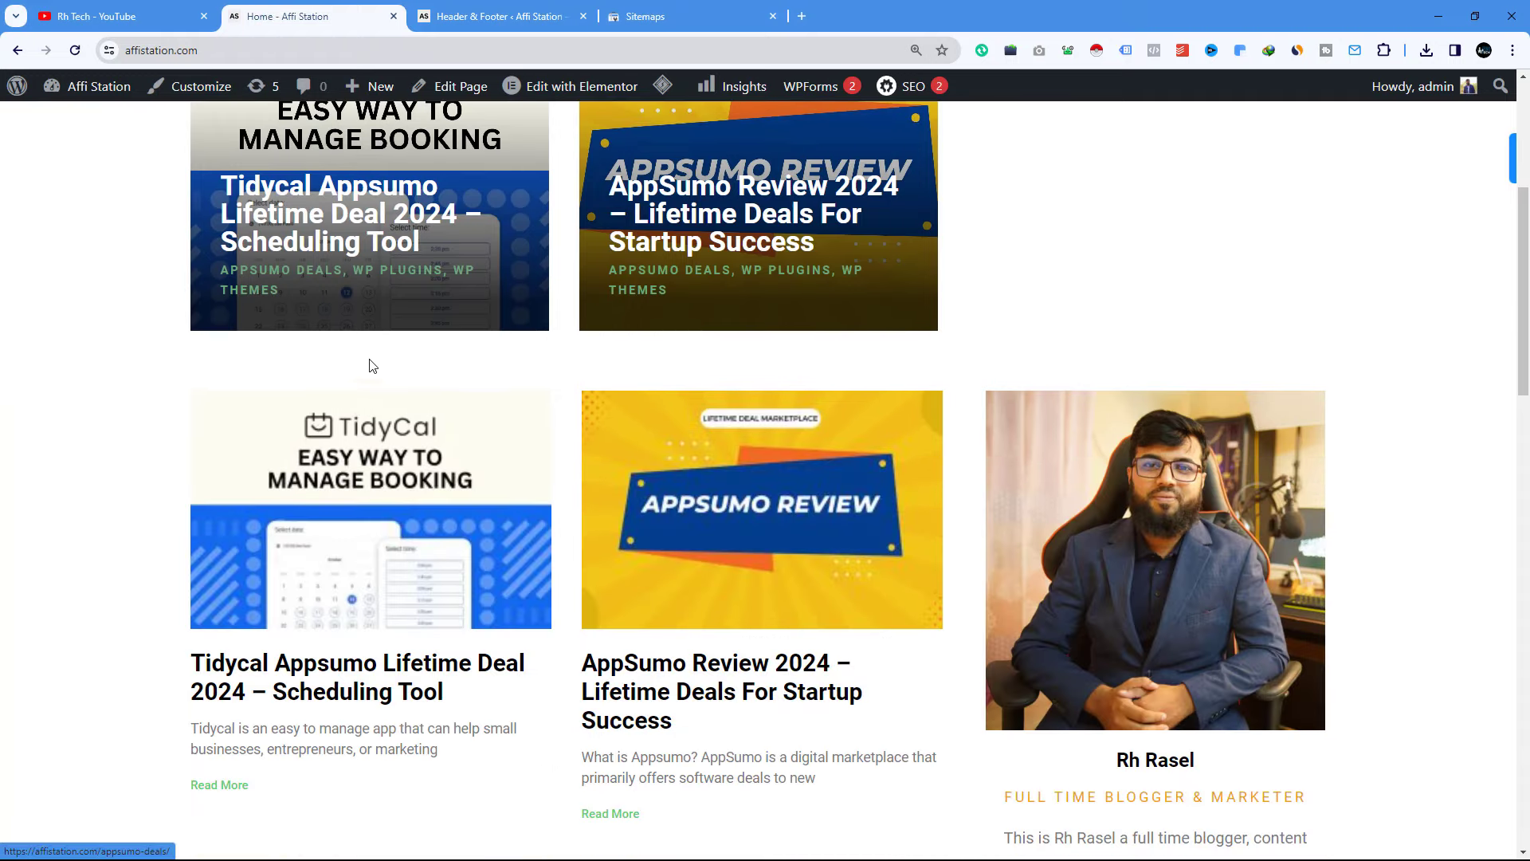
pyautogui.scroll(4, 369, 386)
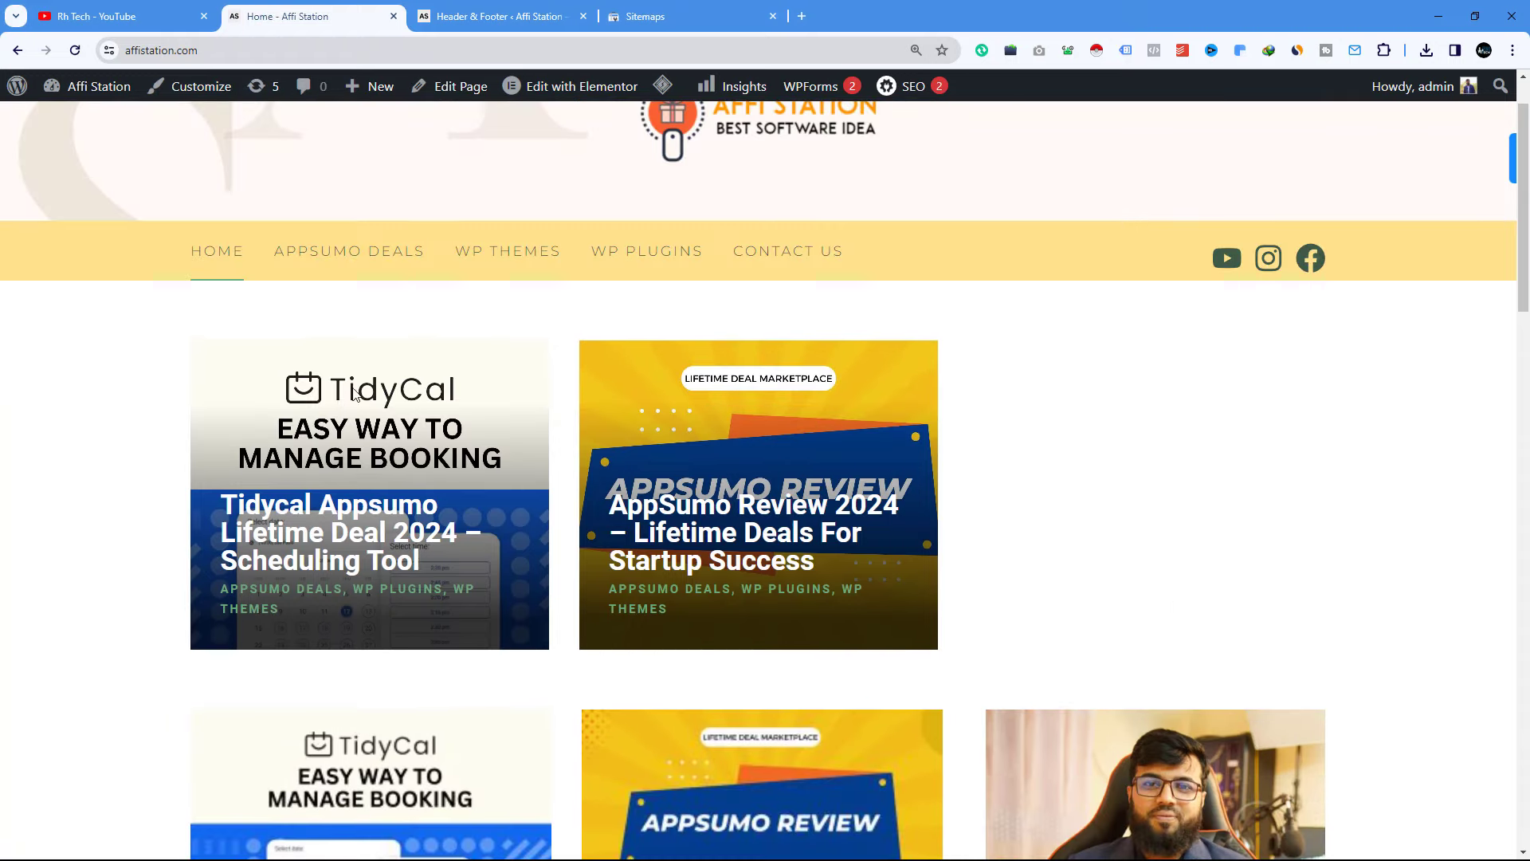
pyautogui.rightClick(317, 524)
pyautogui.click(363, 531)
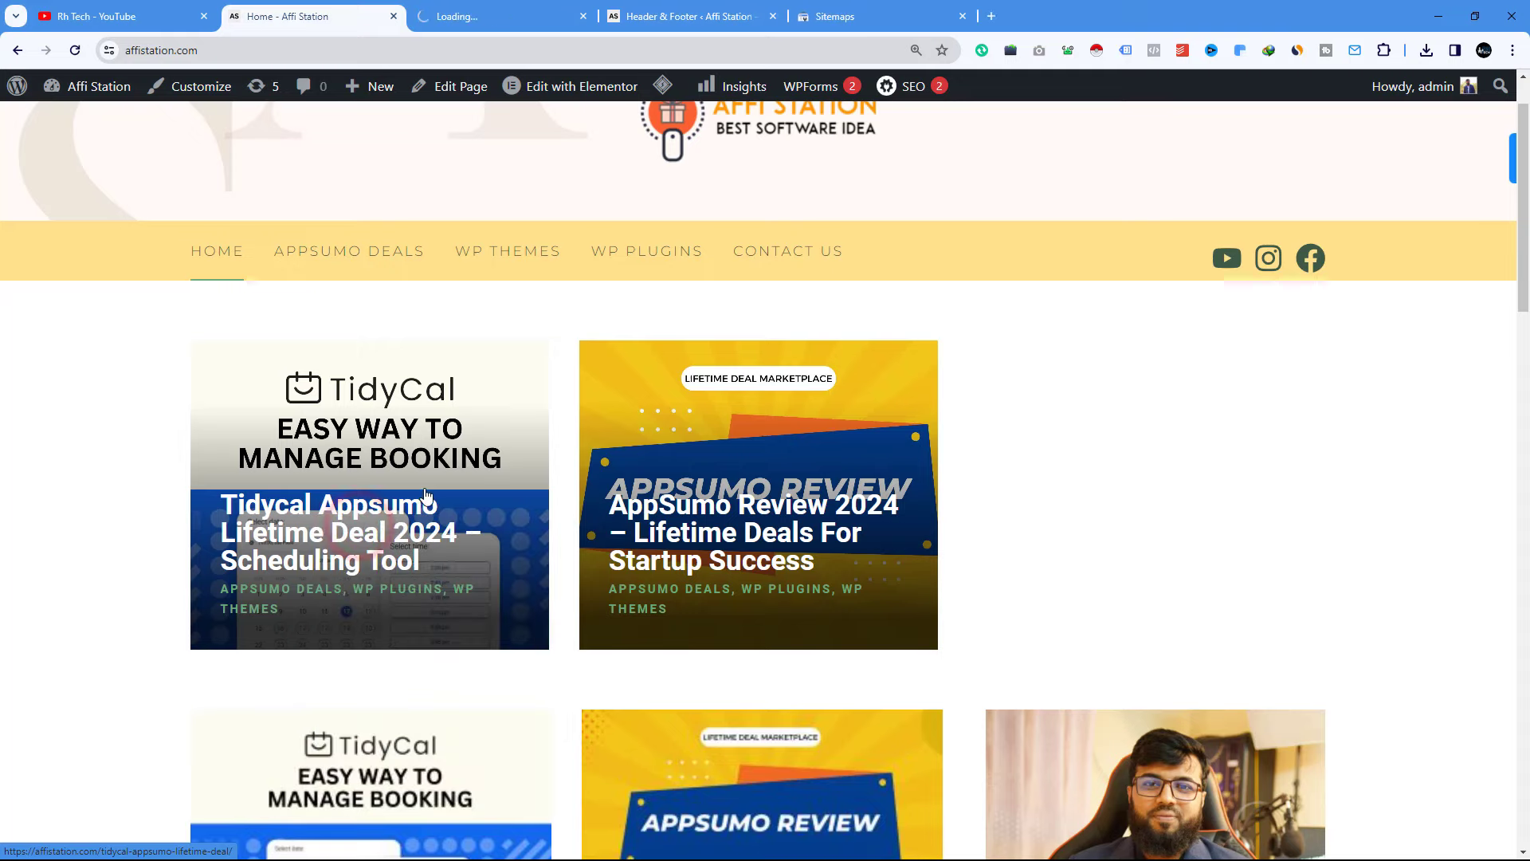
pyautogui.rightClick(692, 518)
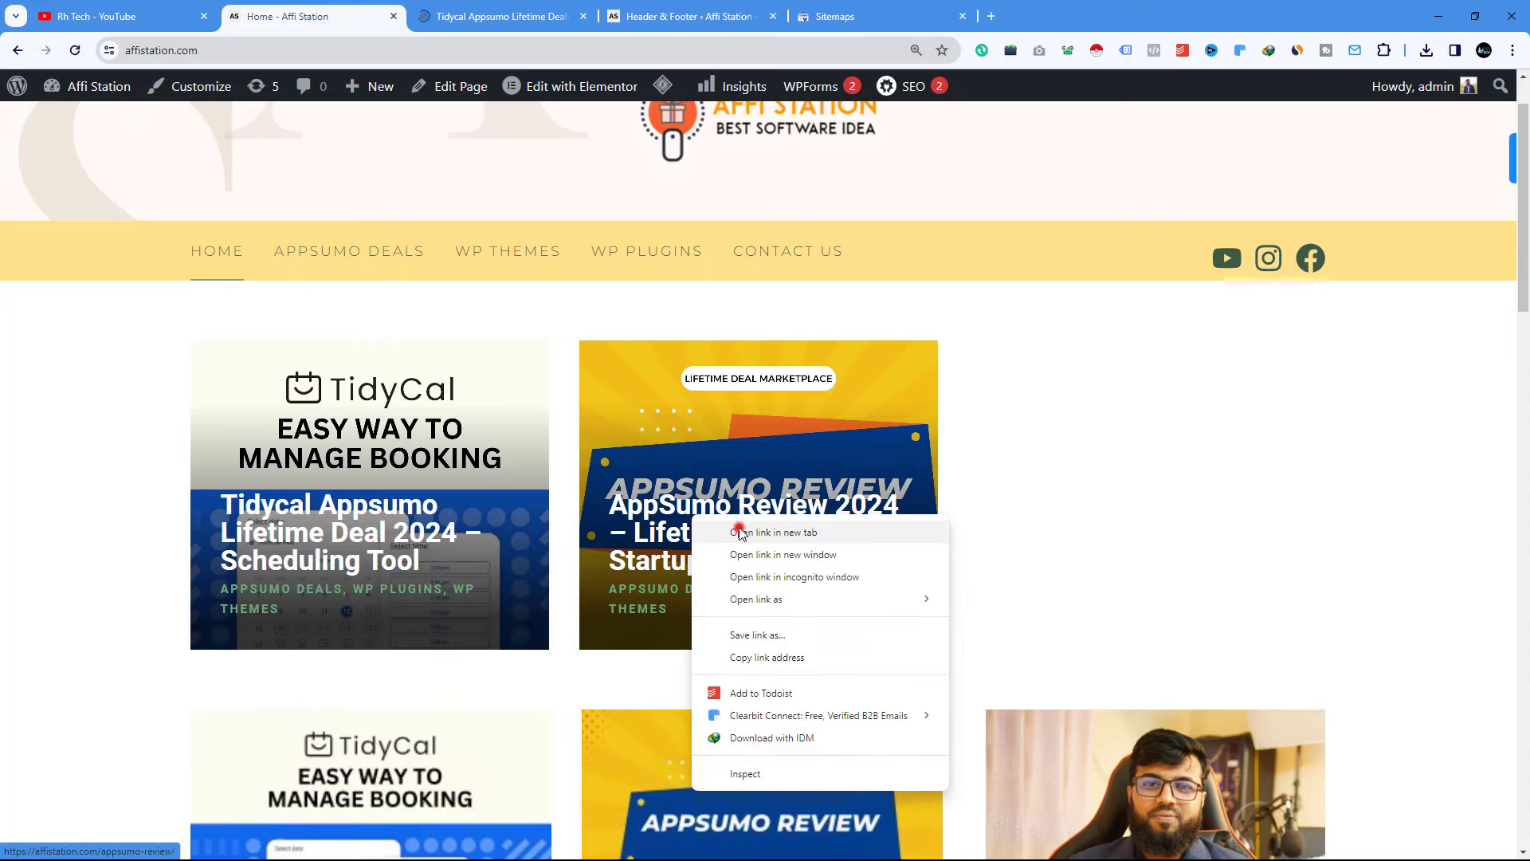
pyautogui.click(730, 532)
pyautogui.click(492, 11)
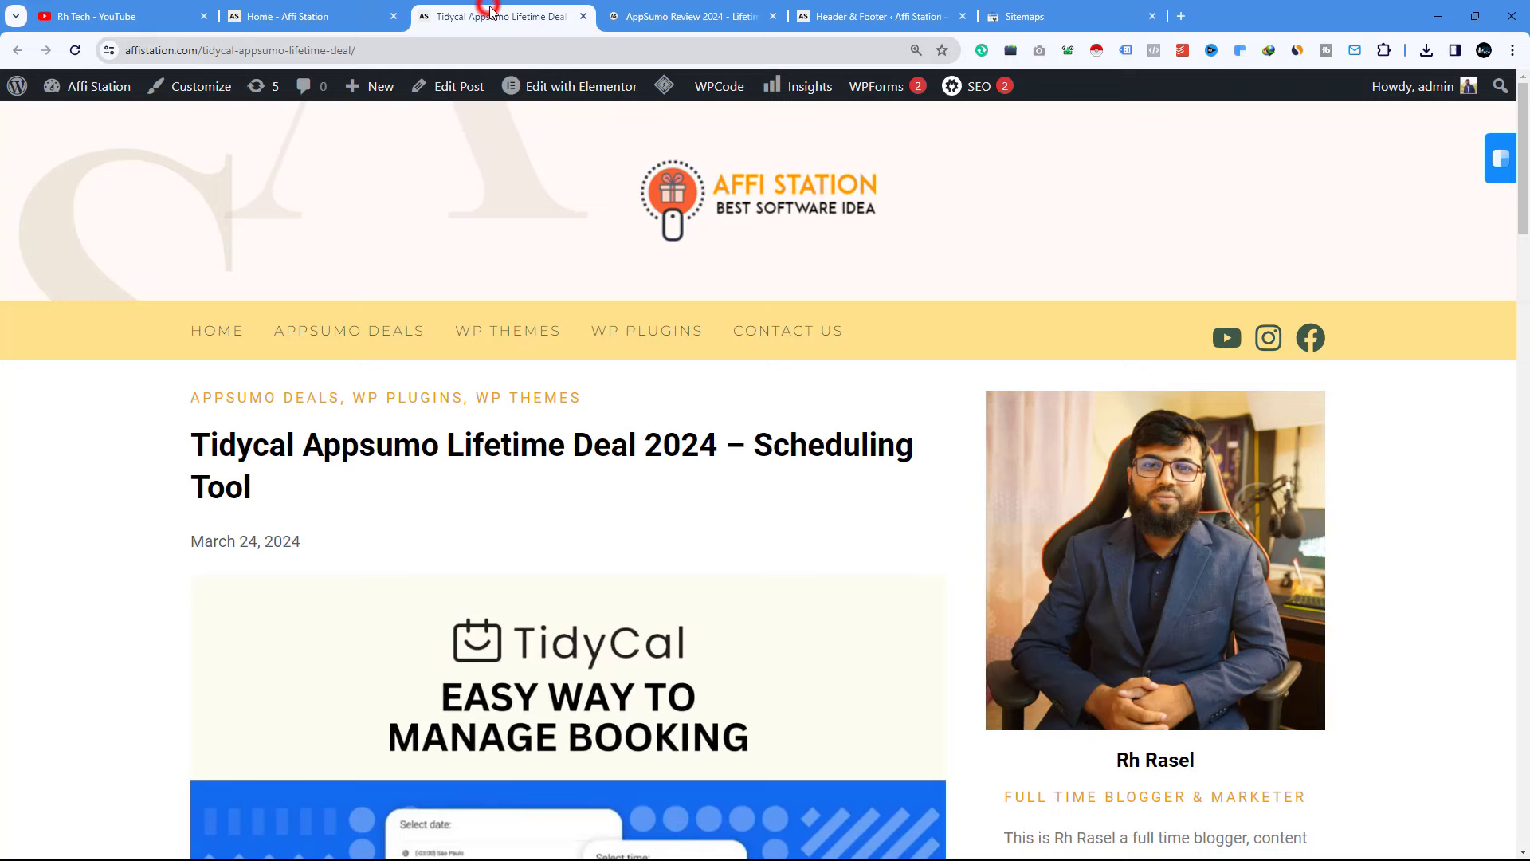
pyautogui.click(193, 51)
pyautogui.rightClick(193, 51)
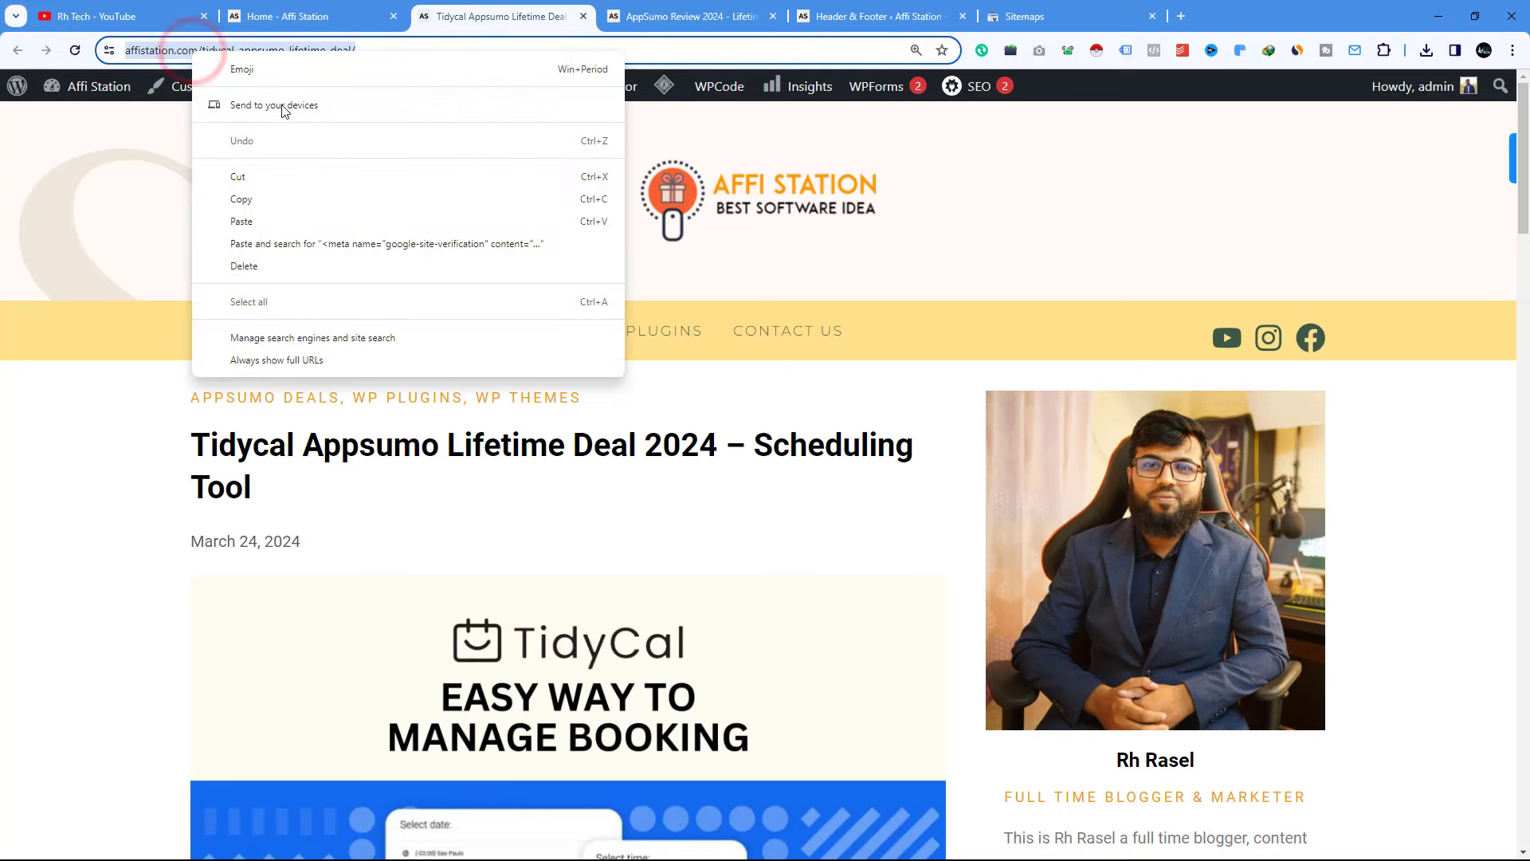
pyautogui.click(253, 200)
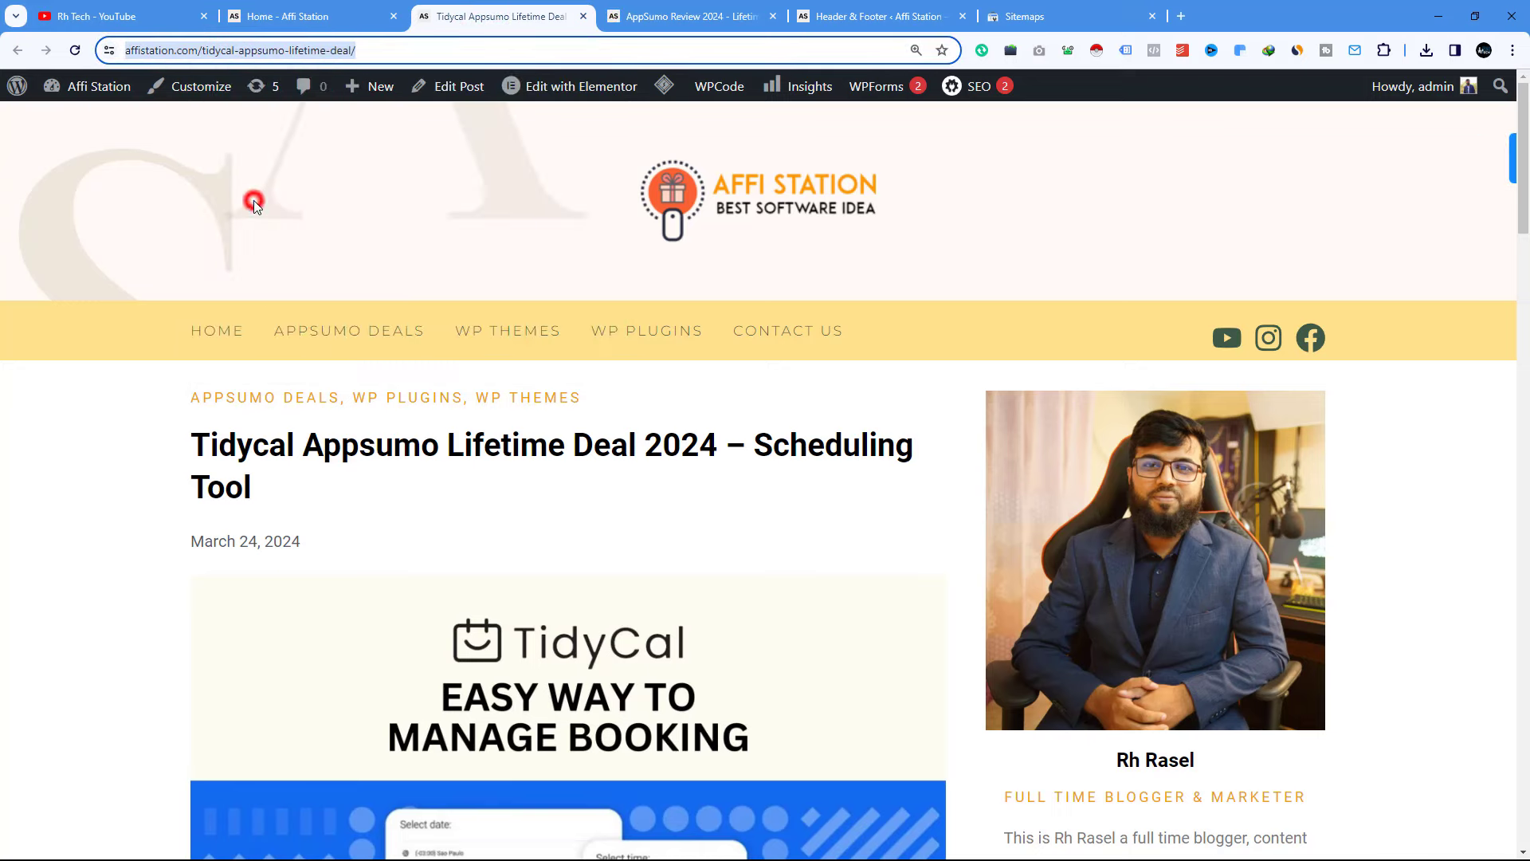
pyautogui.click(884, 18)
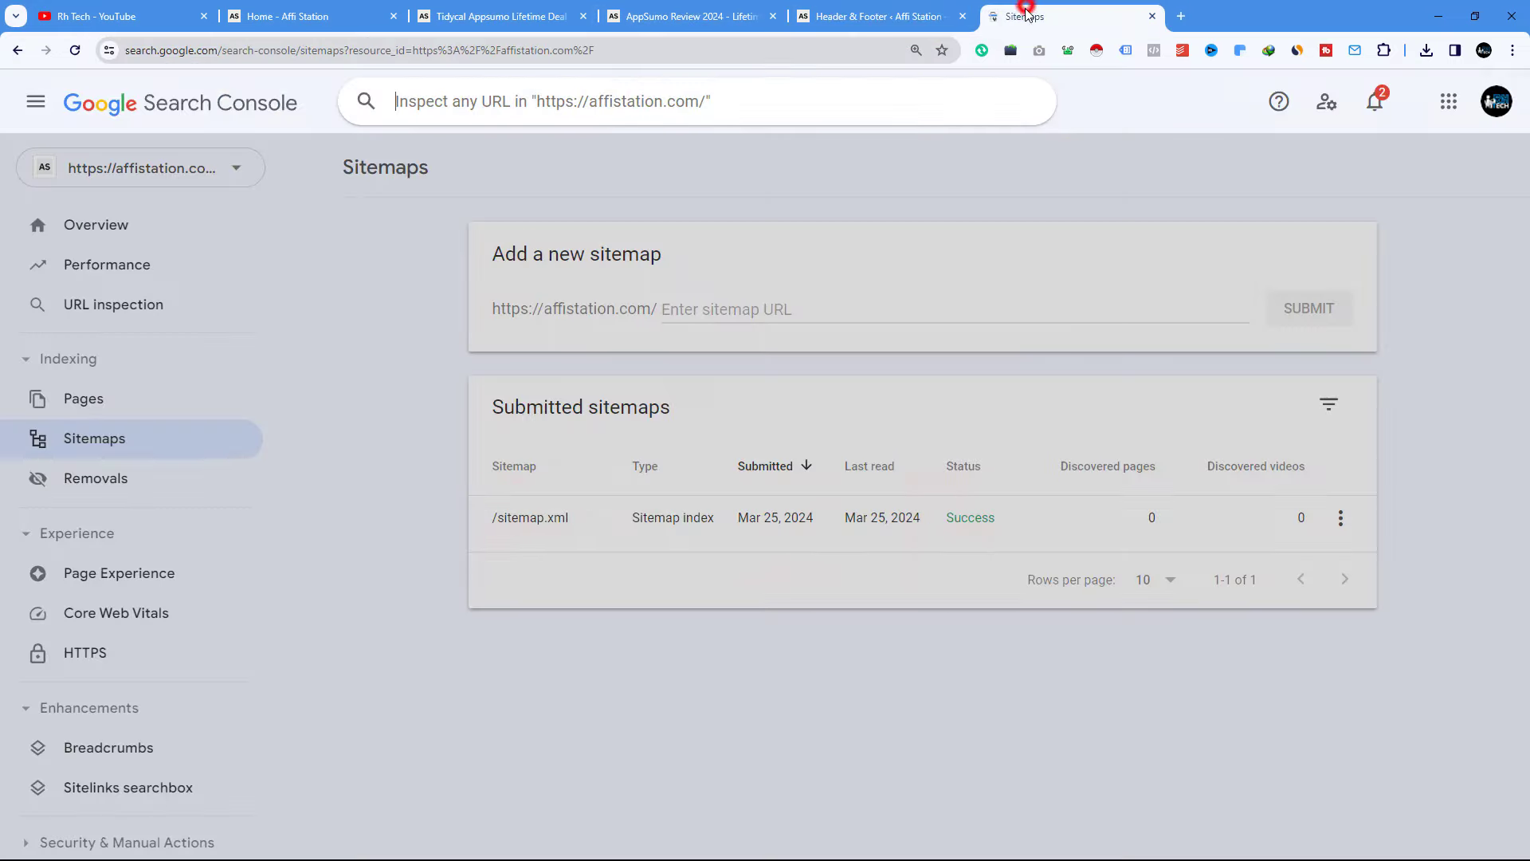
pyautogui.click(1025, 15)
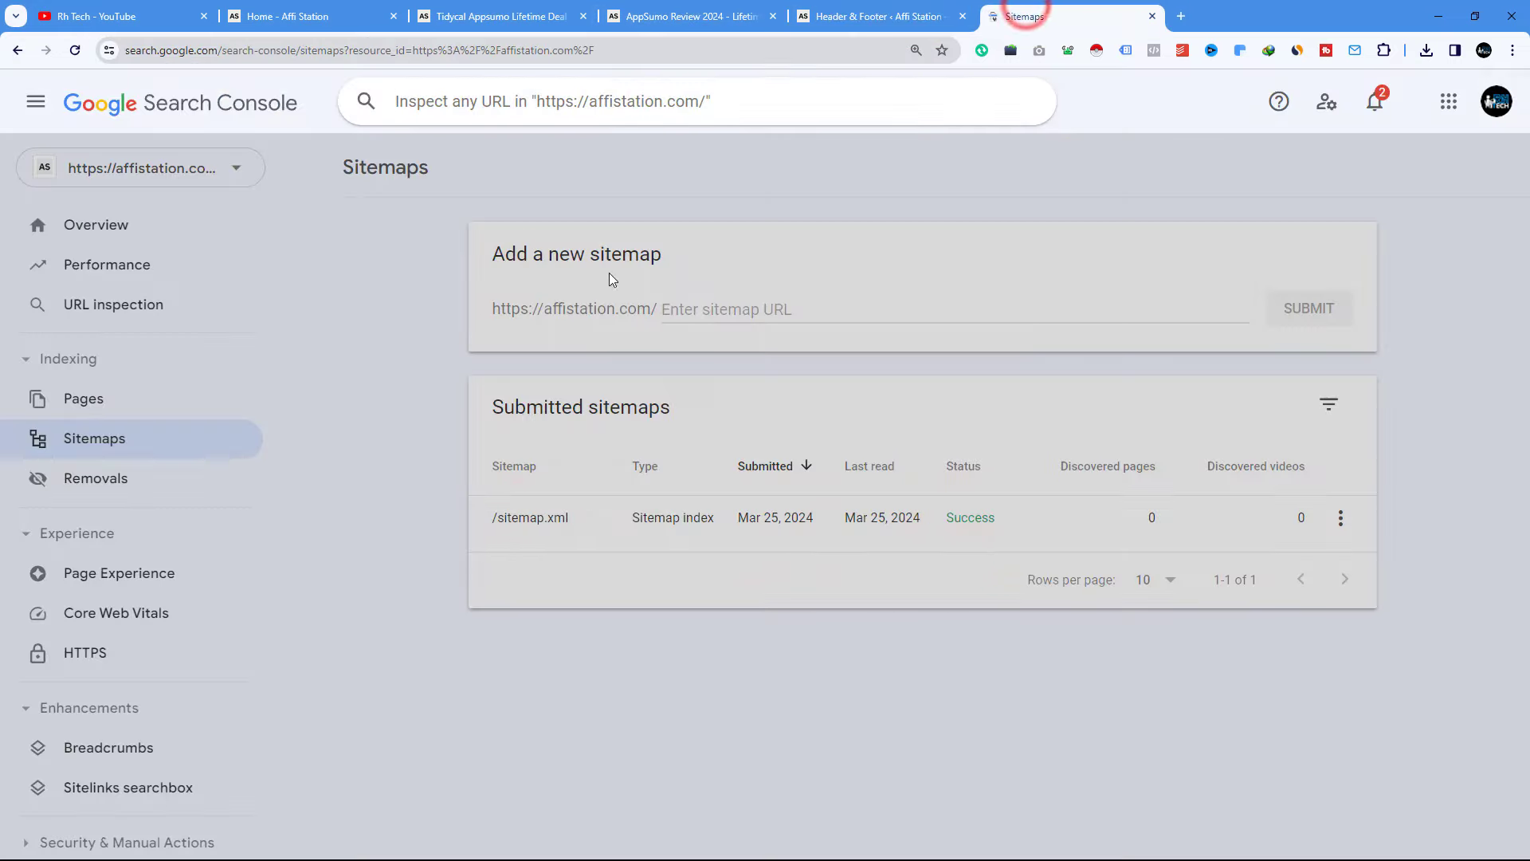
pyautogui.rightClick(429, 102)
pyautogui.click(515, 257)
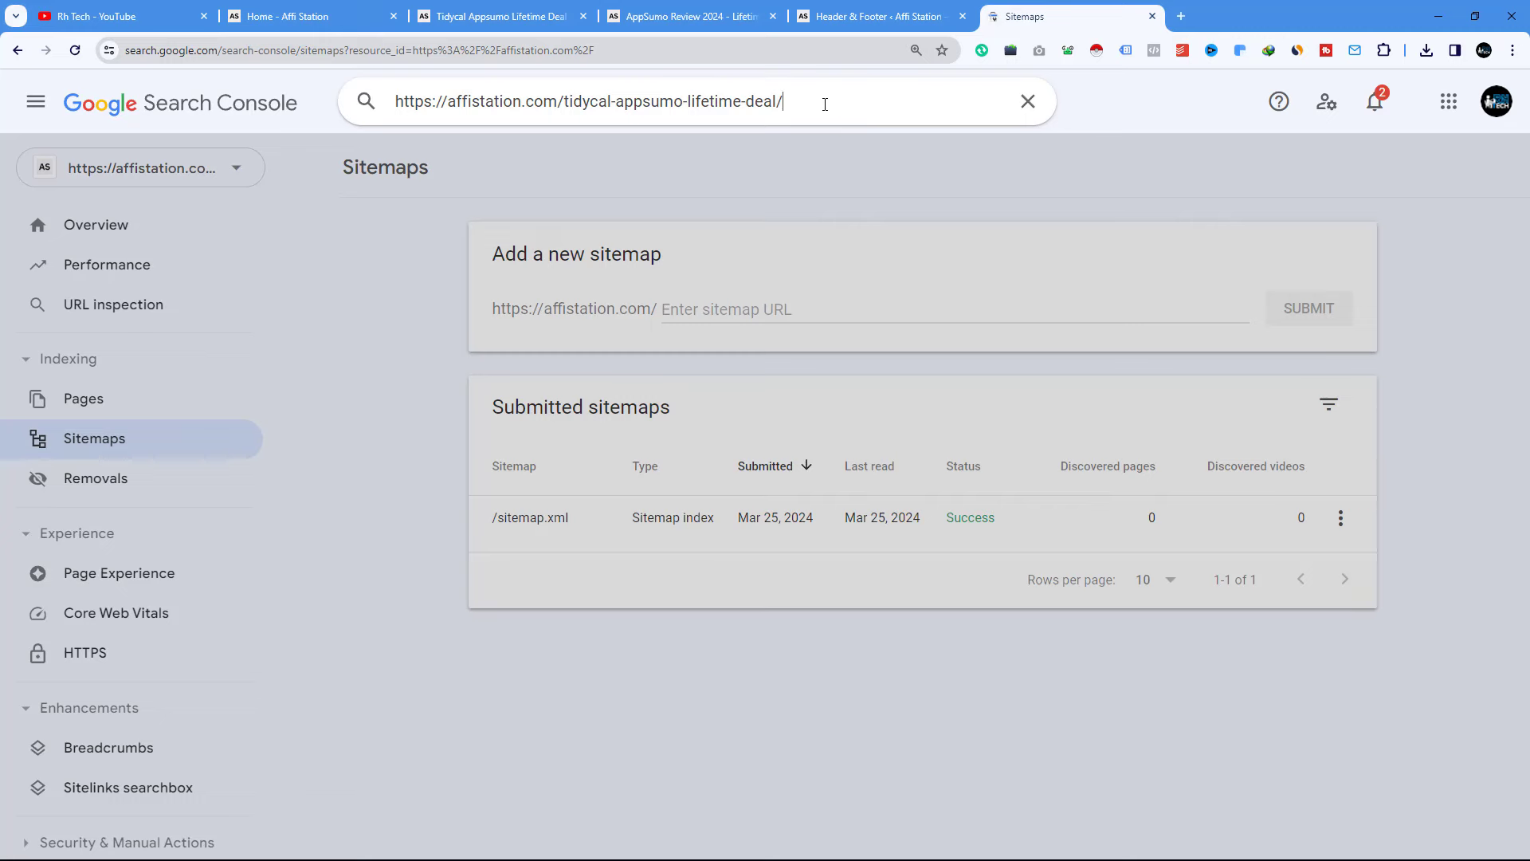
pyautogui.press('Return')
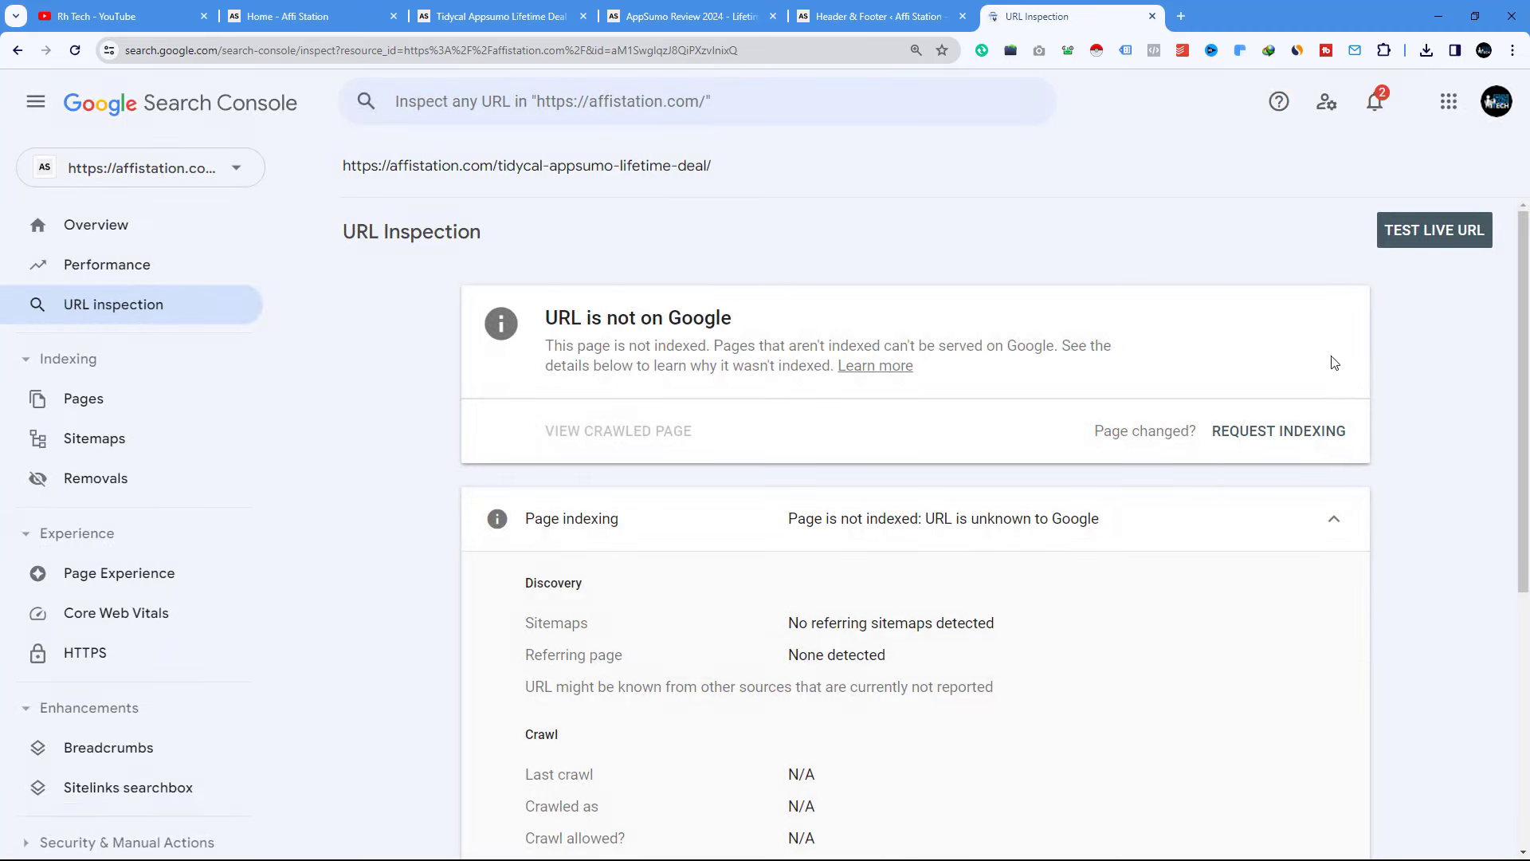
# Request indexing for the inspected Tidycal post and dismiss the result dialog
pyautogui.click(1264, 434)
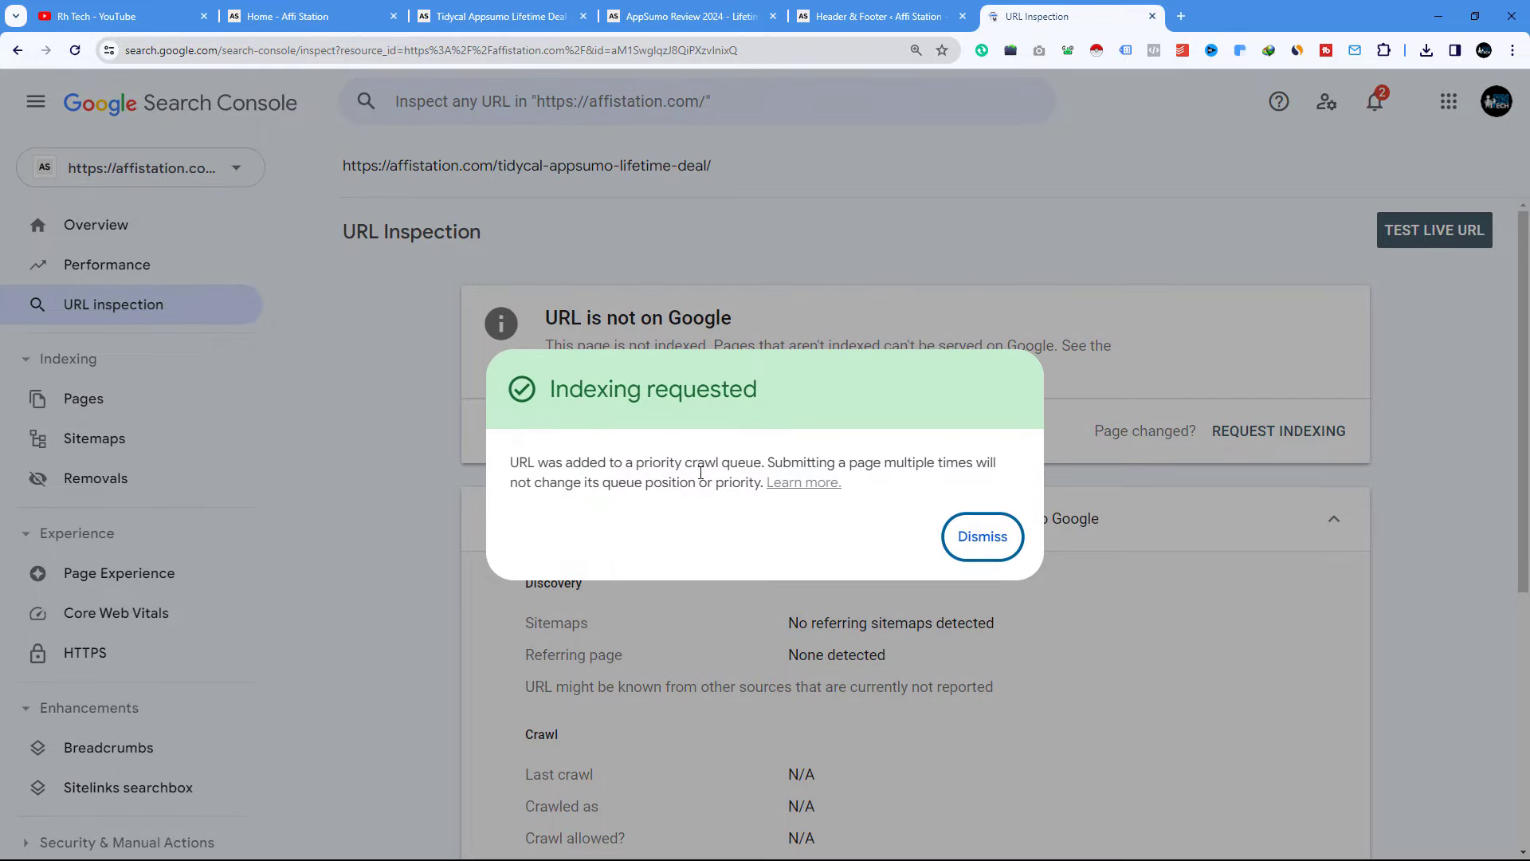
pyautogui.click(986, 542)
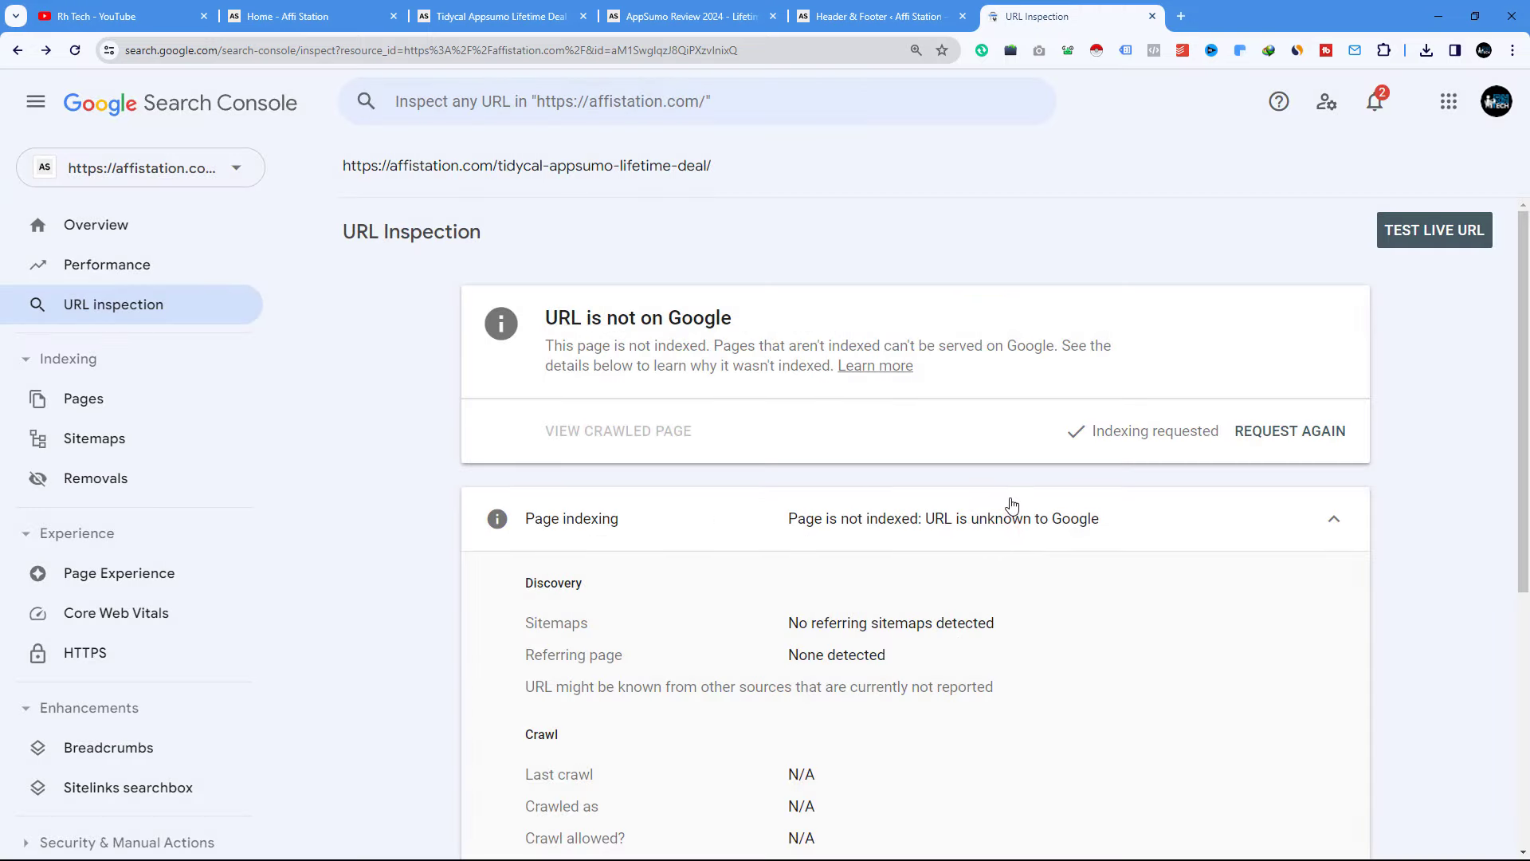
pyautogui.scroll(-4, 1012, 504)
pyautogui.scroll(4, 1013, 506)
pyautogui.click(75, 51)
pyautogui.click(500, 102)
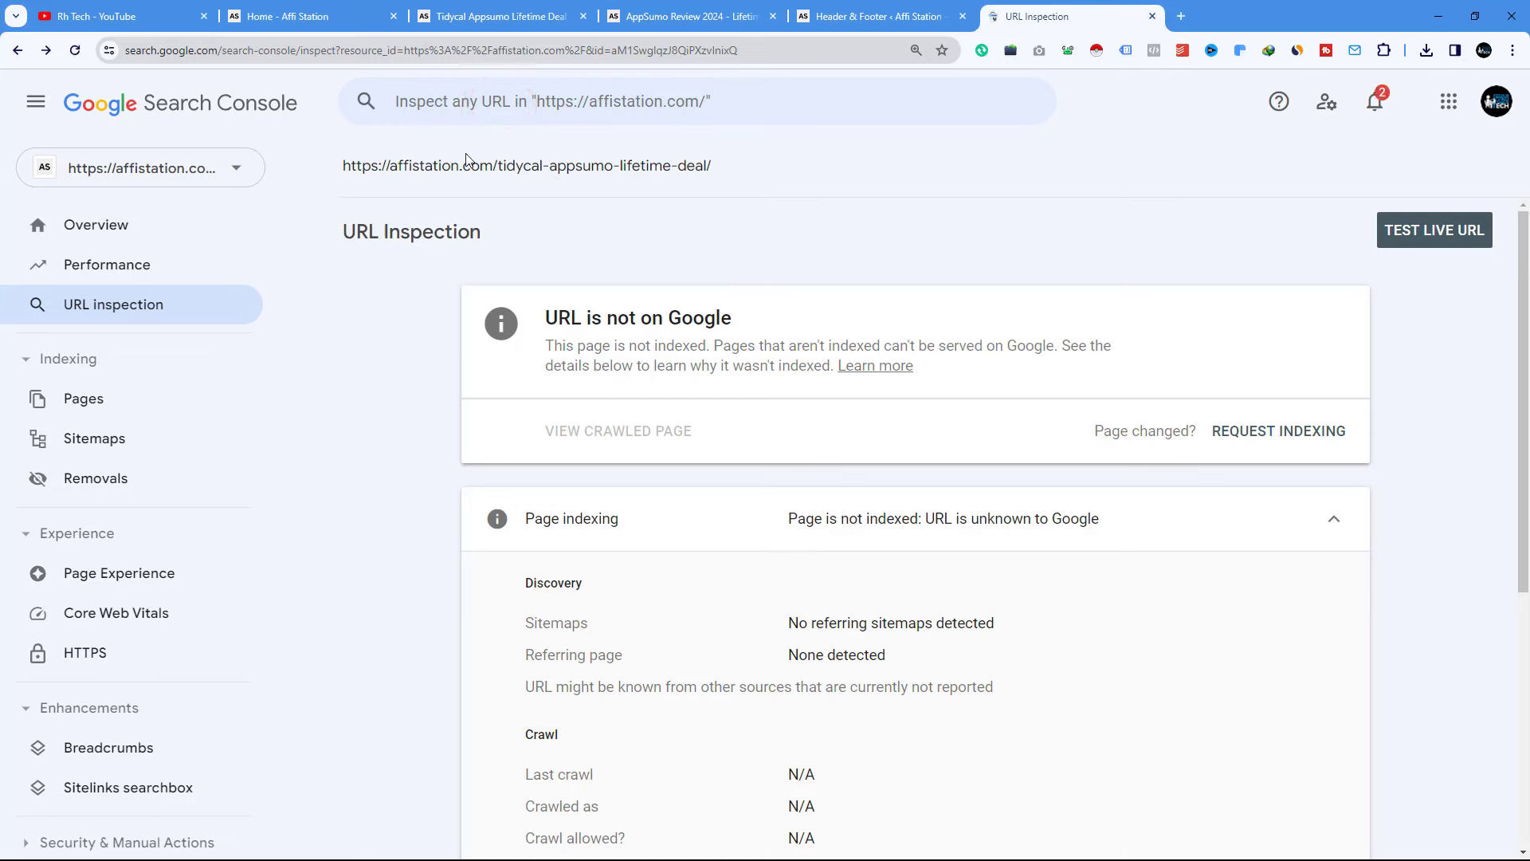
pyautogui.tripleClick(489, 166)
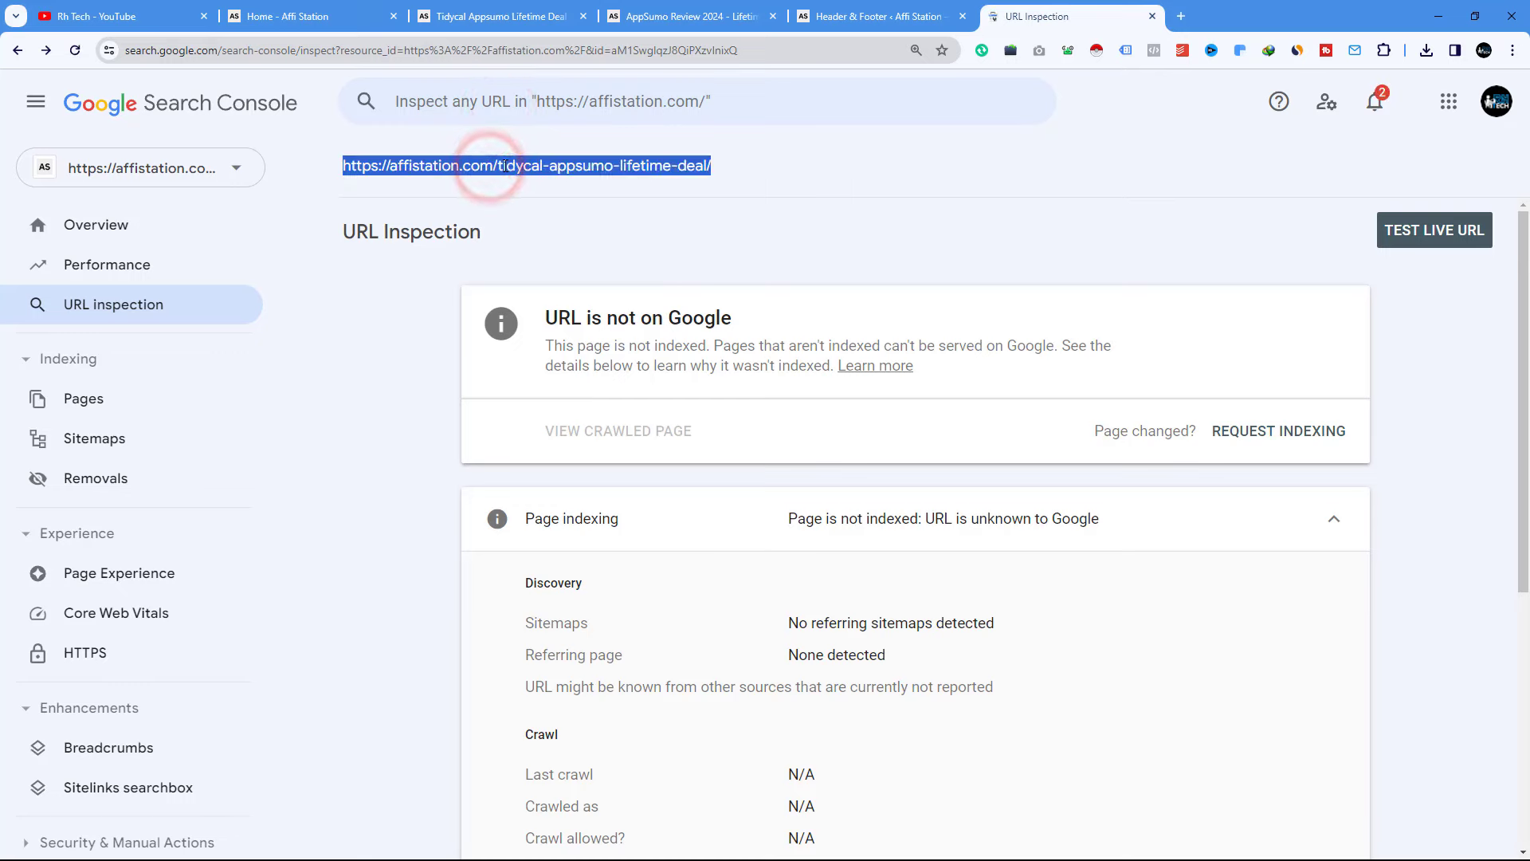
pyautogui.rightClick(504, 166)
pyautogui.click(549, 185)
pyautogui.click(482, 99)
pyautogui.rightClick(494, 97)
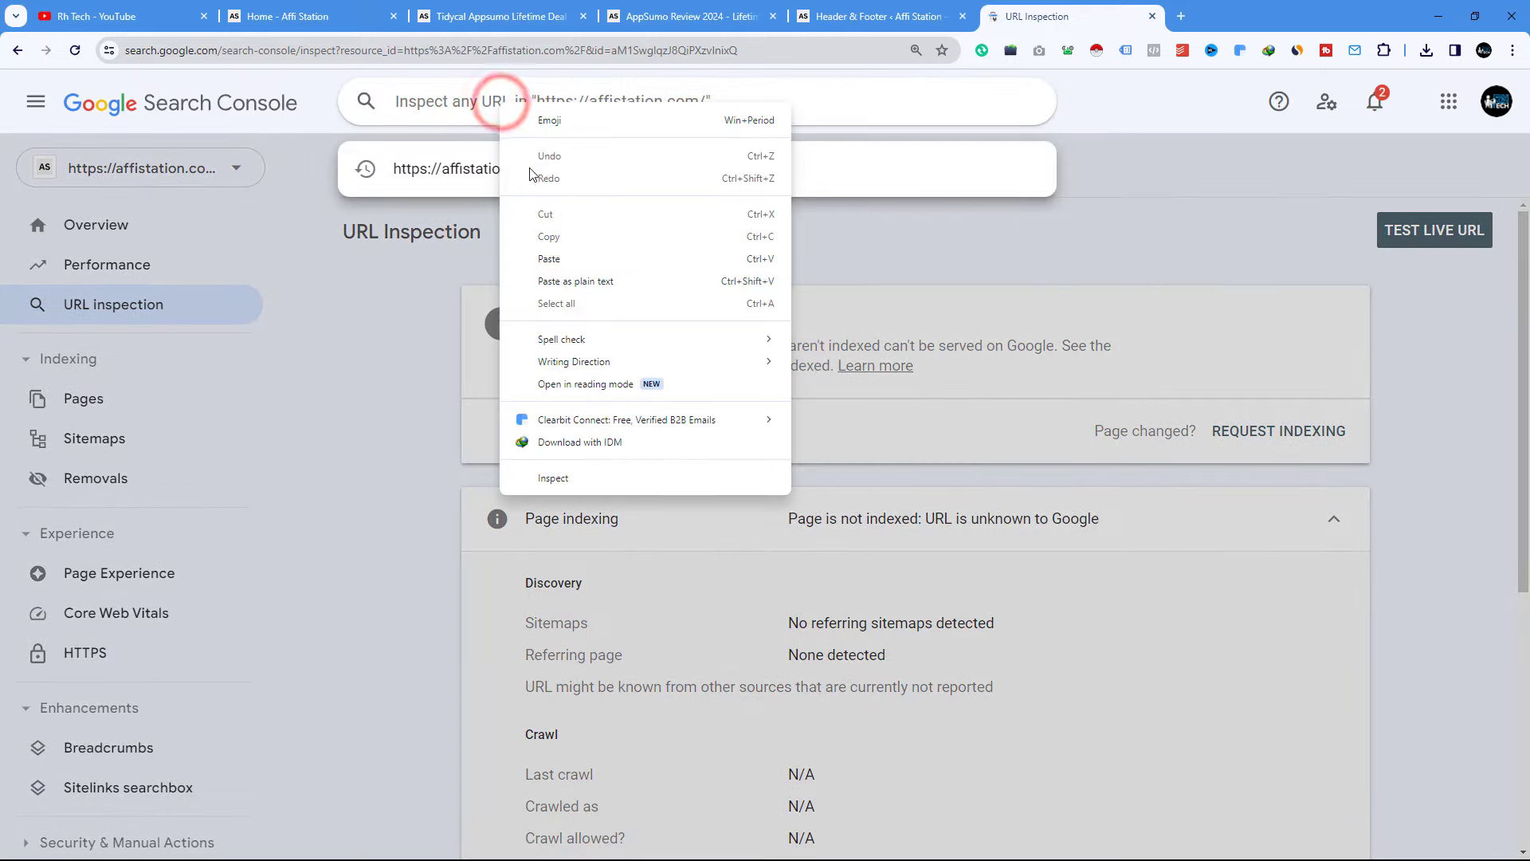
pyautogui.click(470, 177)
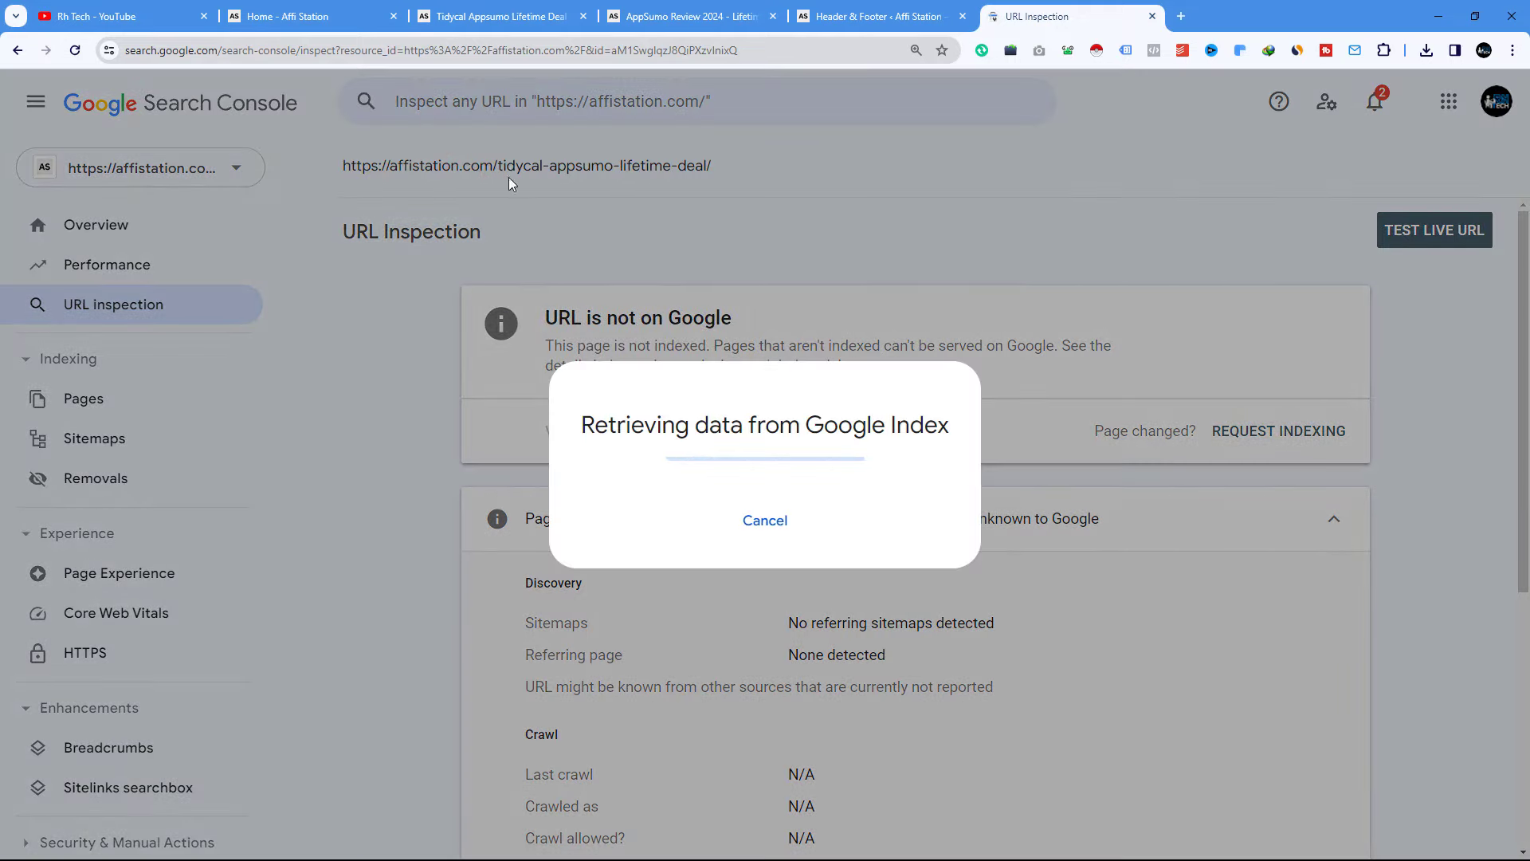
# Review the Tidycal post's page indexing report, including its discovery, crawl and Crawl allowed details
pyautogui.scroll(-2, 750, 484)
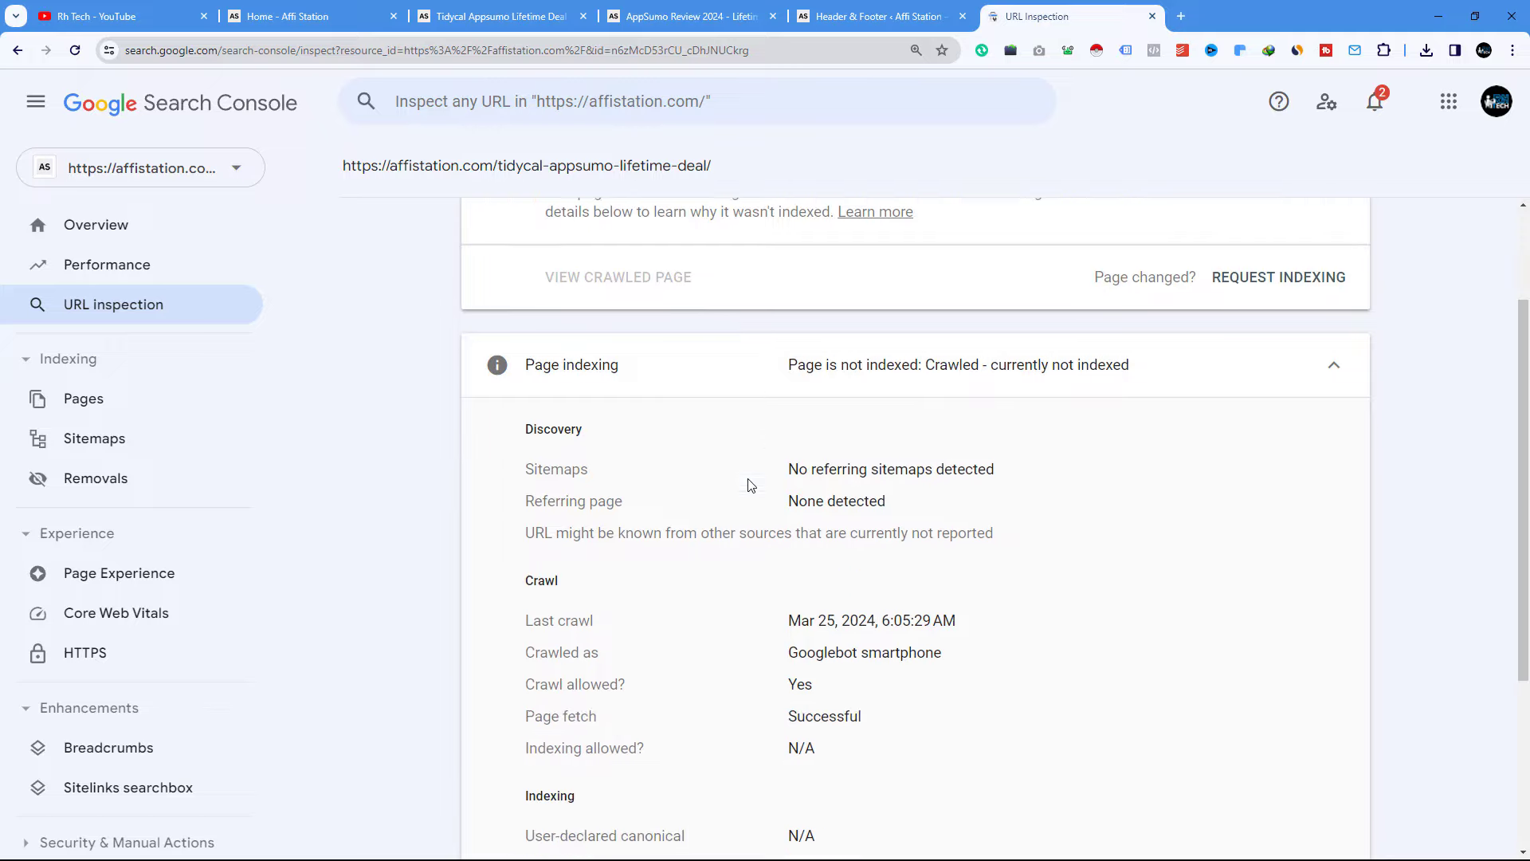
pyautogui.scroll(-2, 749, 484)
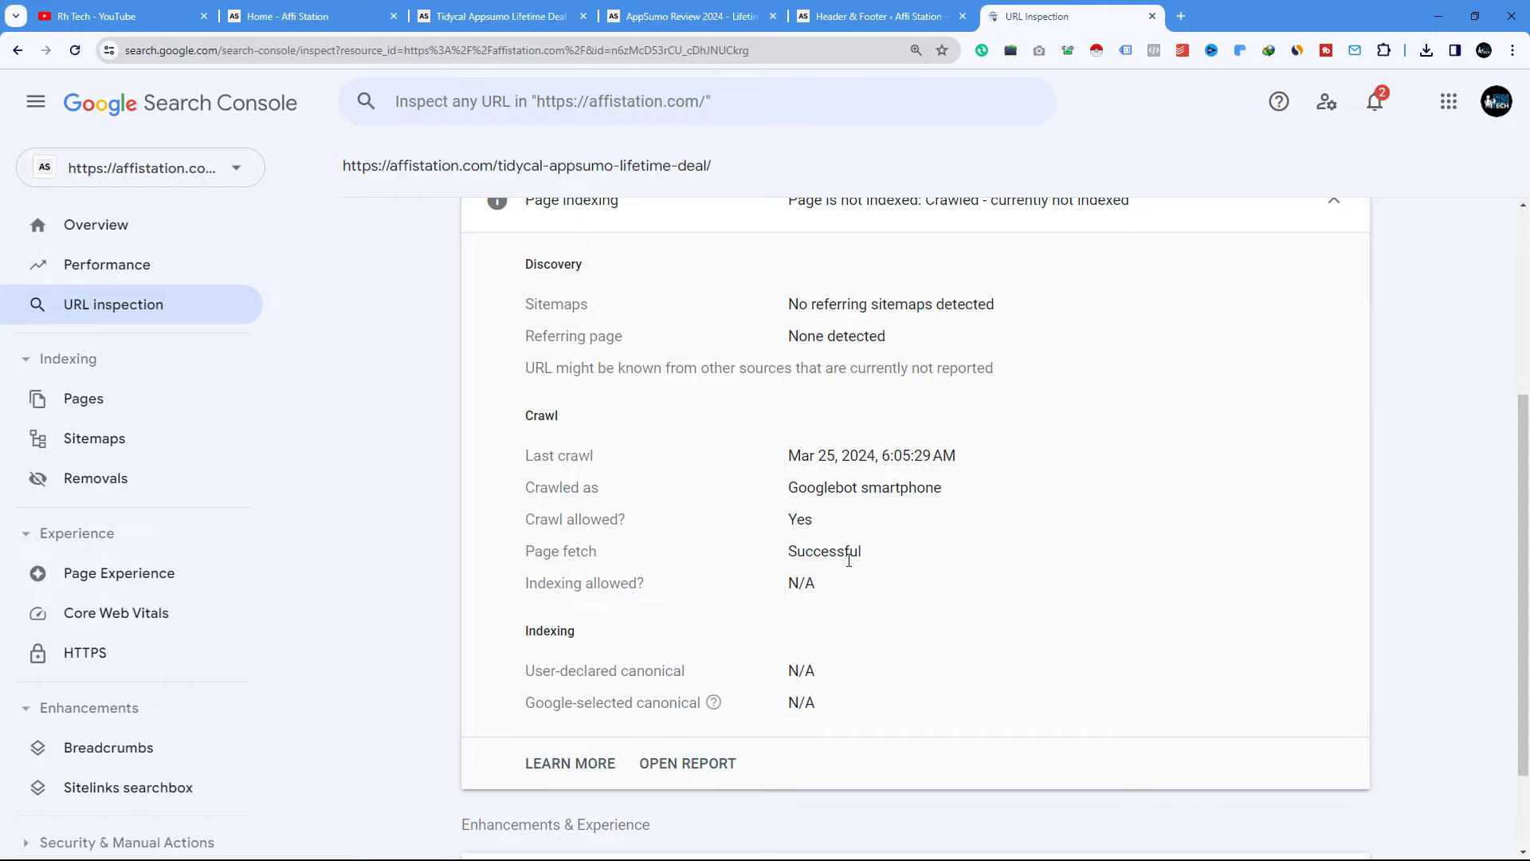
pyautogui.moveTo(525, 526); pyautogui.dragTo(631, 528)
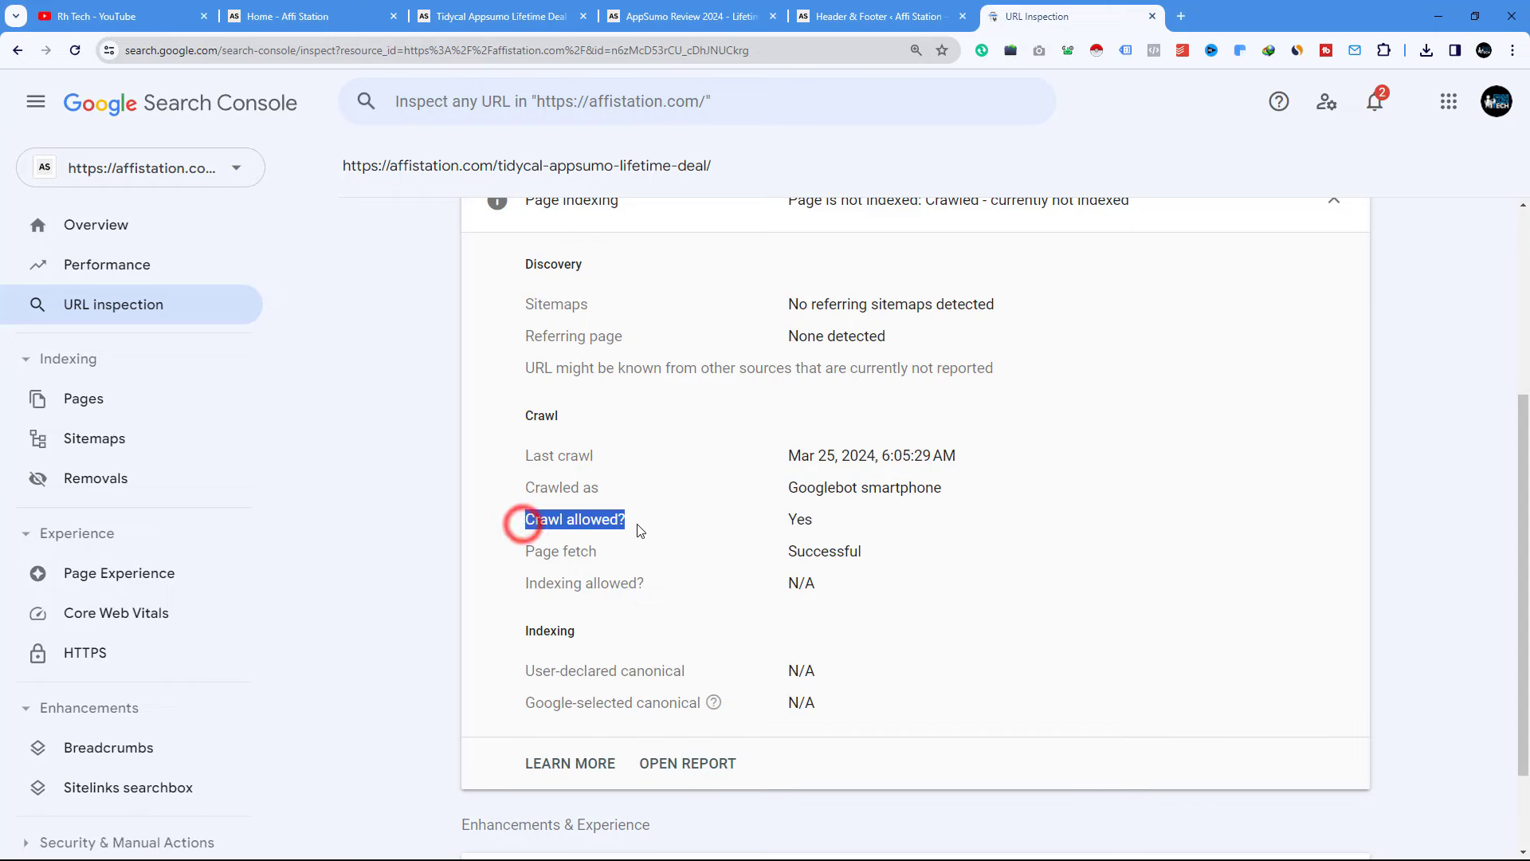
pyautogui.scroll(4, 823, 519)
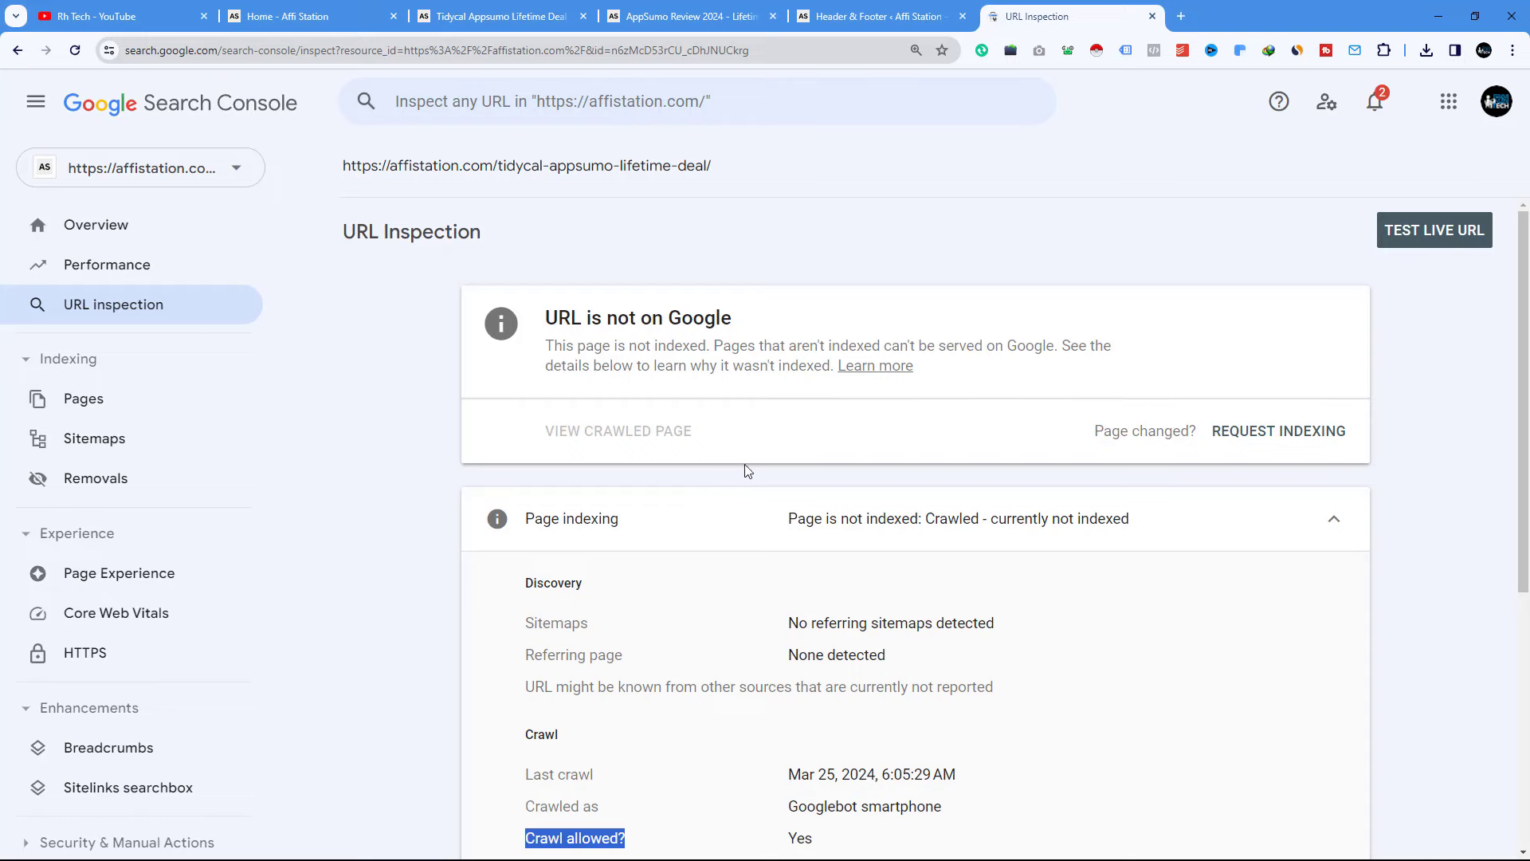
pyautogui.scroll(-4, 792, 563)
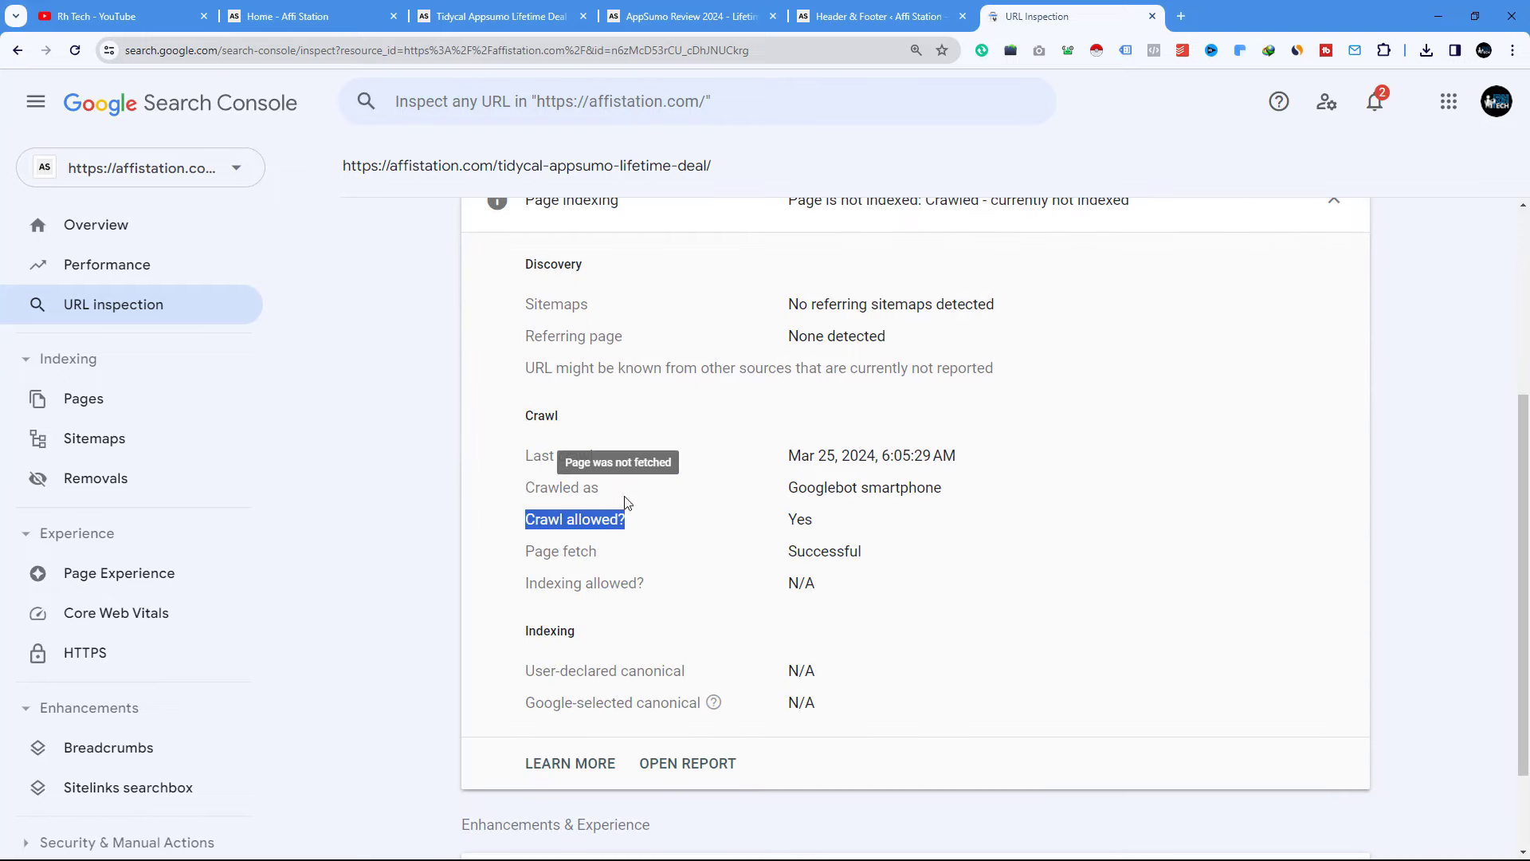
pyautogui.scroll(4, 1017, 441)
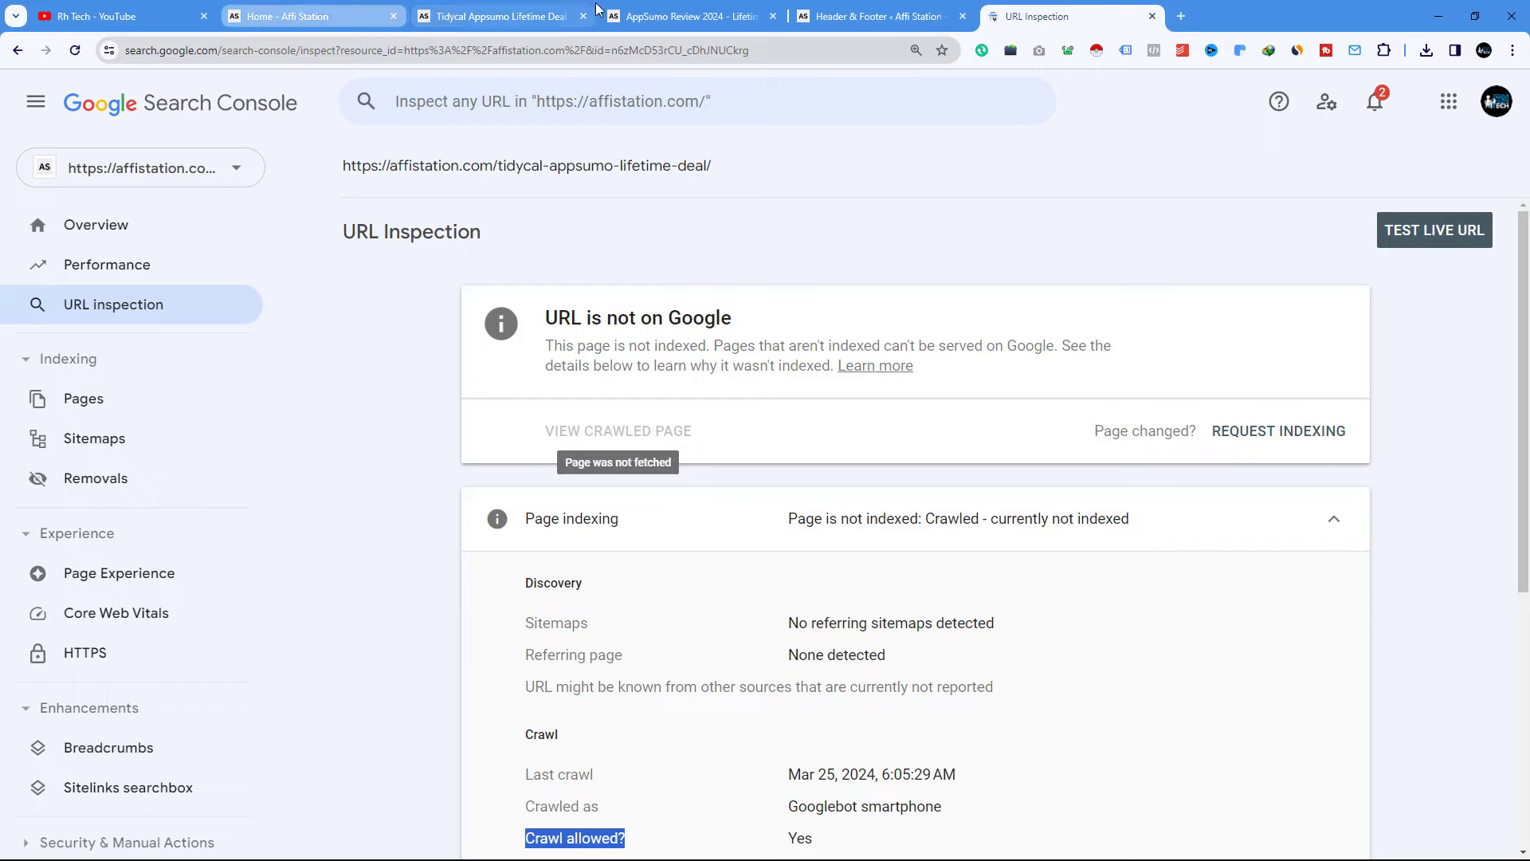
pyautogui.click(696, 14)
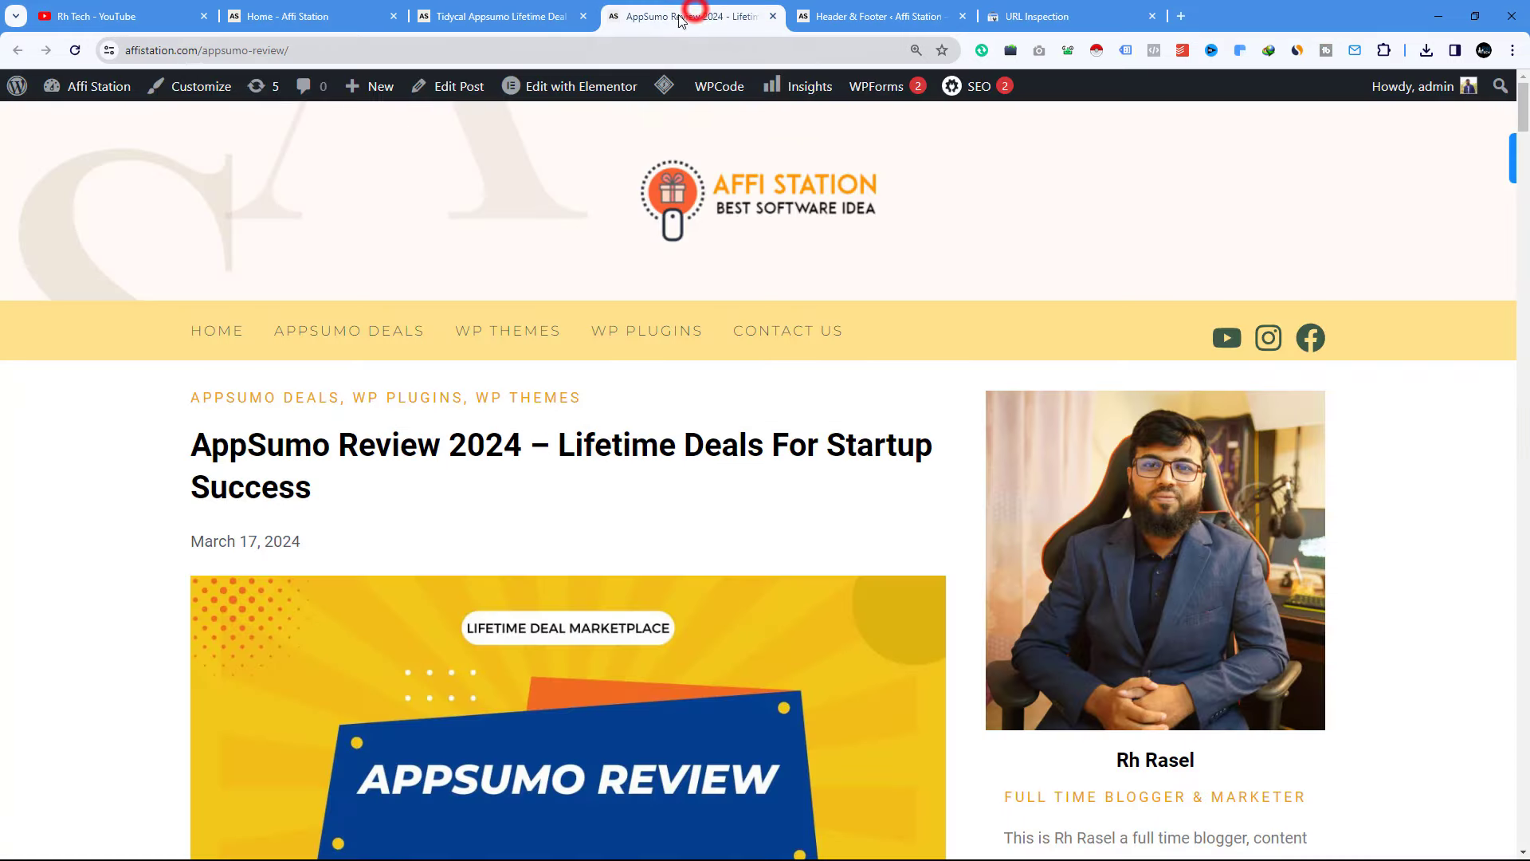
pyautogui.click(224, 50)
pyautogui.rightClick(224, 46)
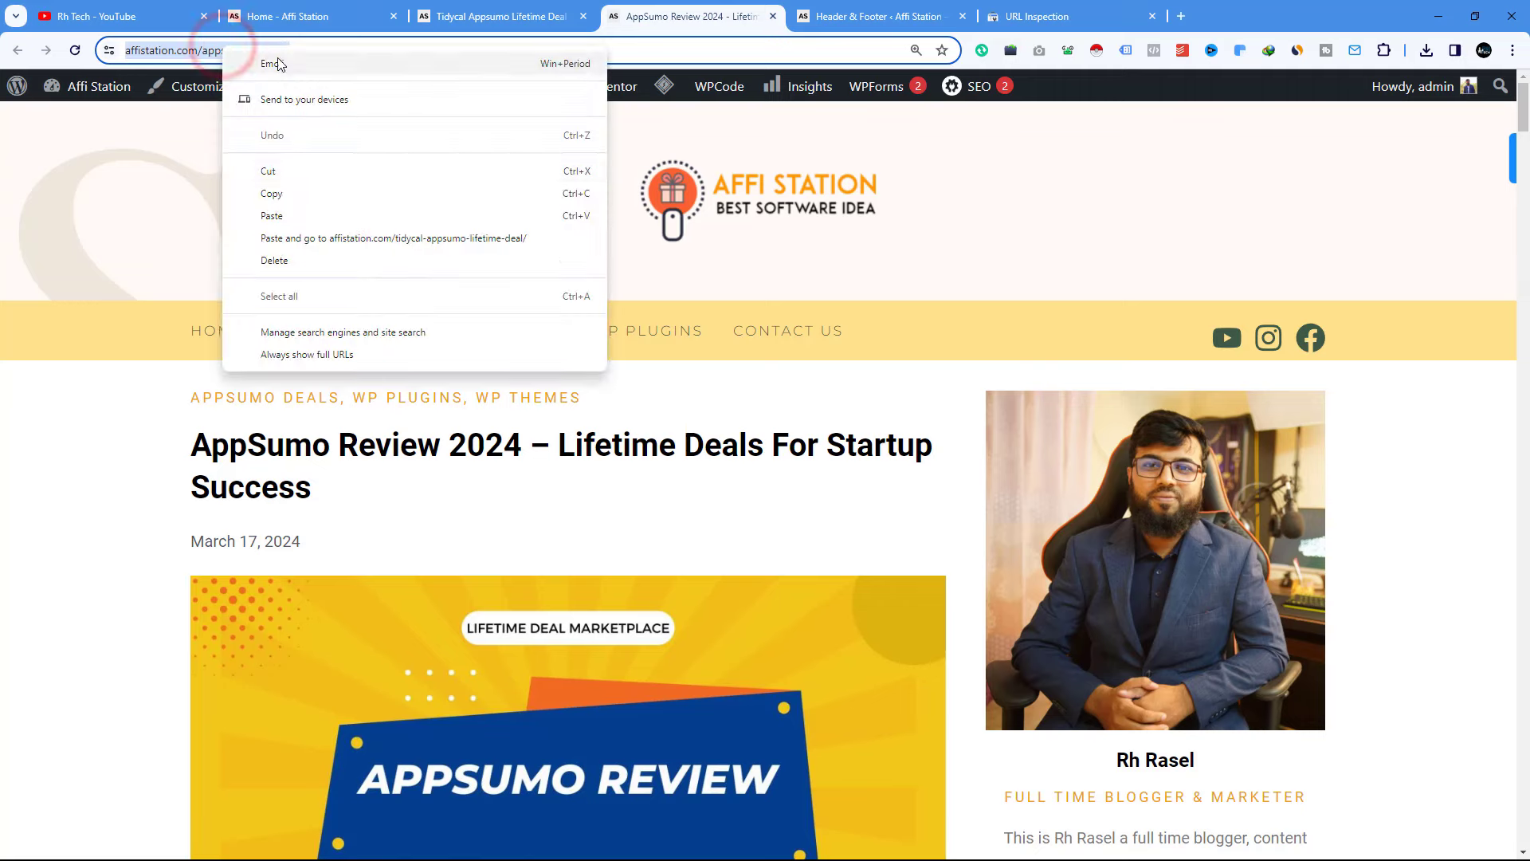
pyautogui.click(283, 188)
pyautogui.click(998, 6)
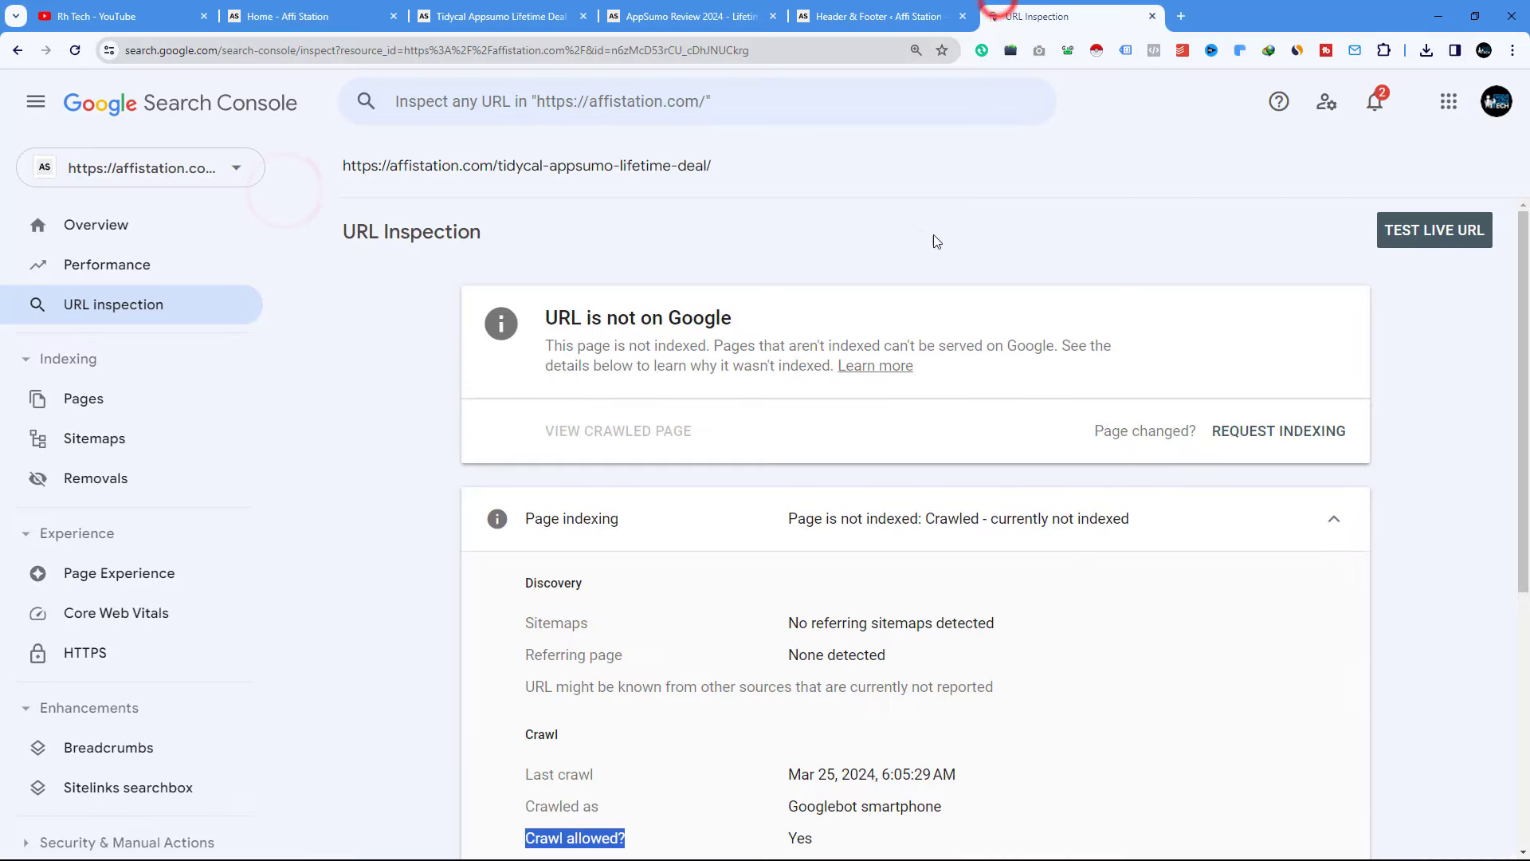
pyautogui.click(114, 307)
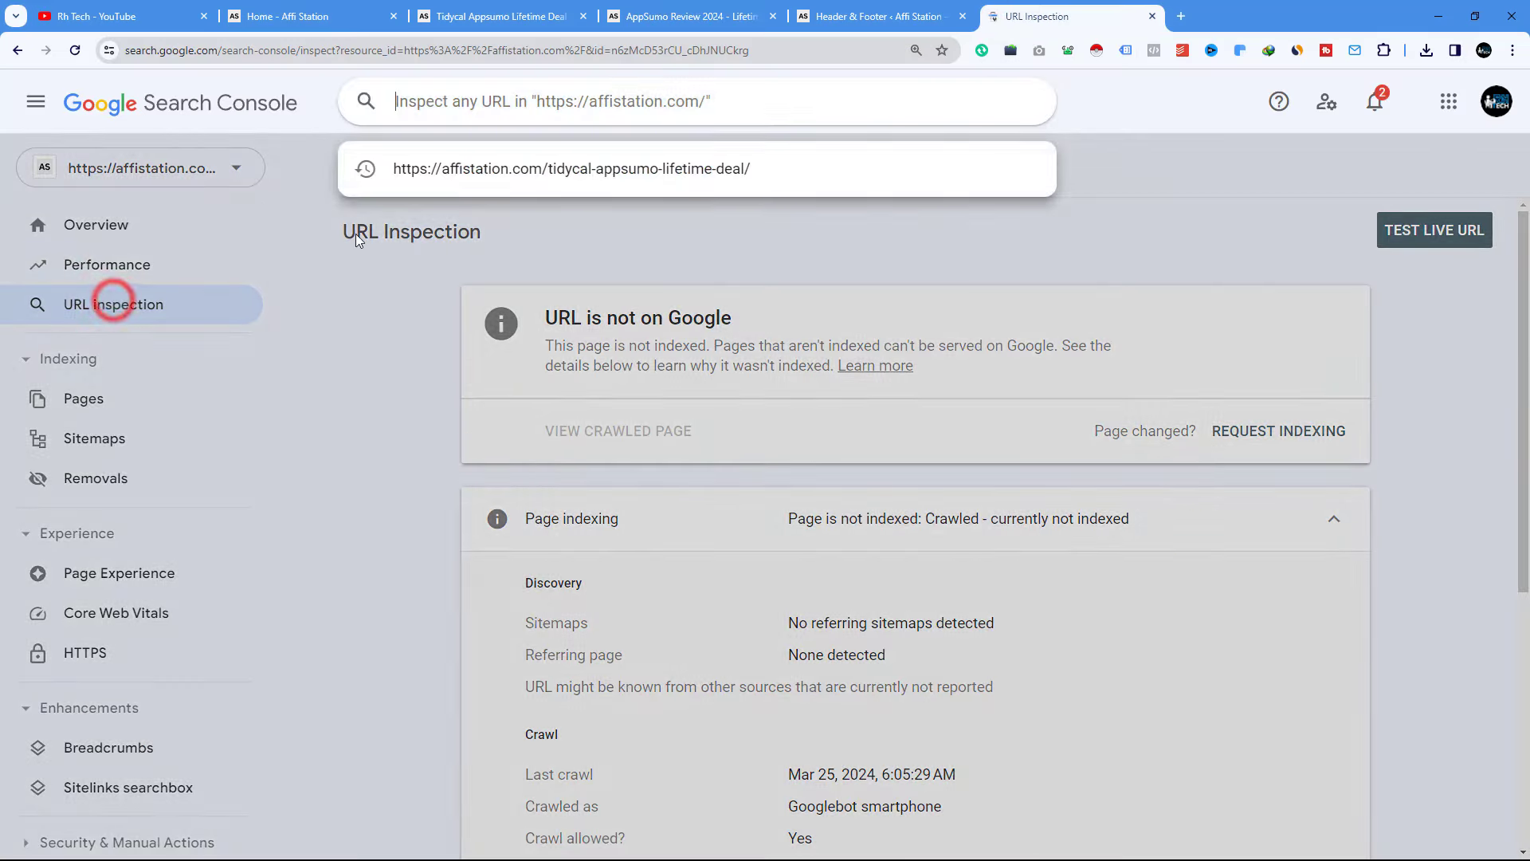
pyautogui.rightClick(485, 107)
pyautogui.click(534, 264)
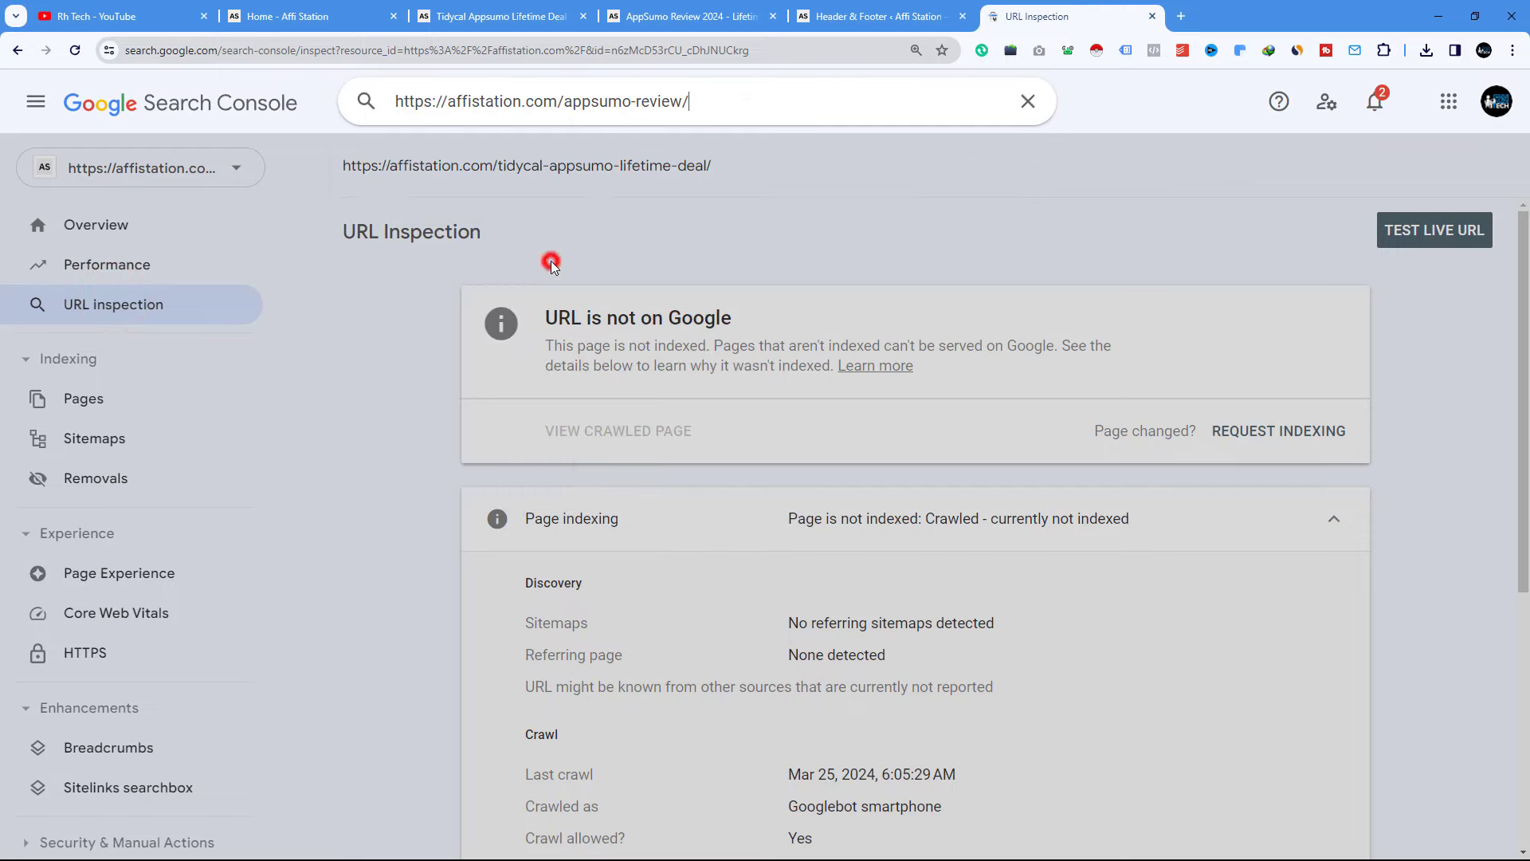
pyautogui.press('Return')
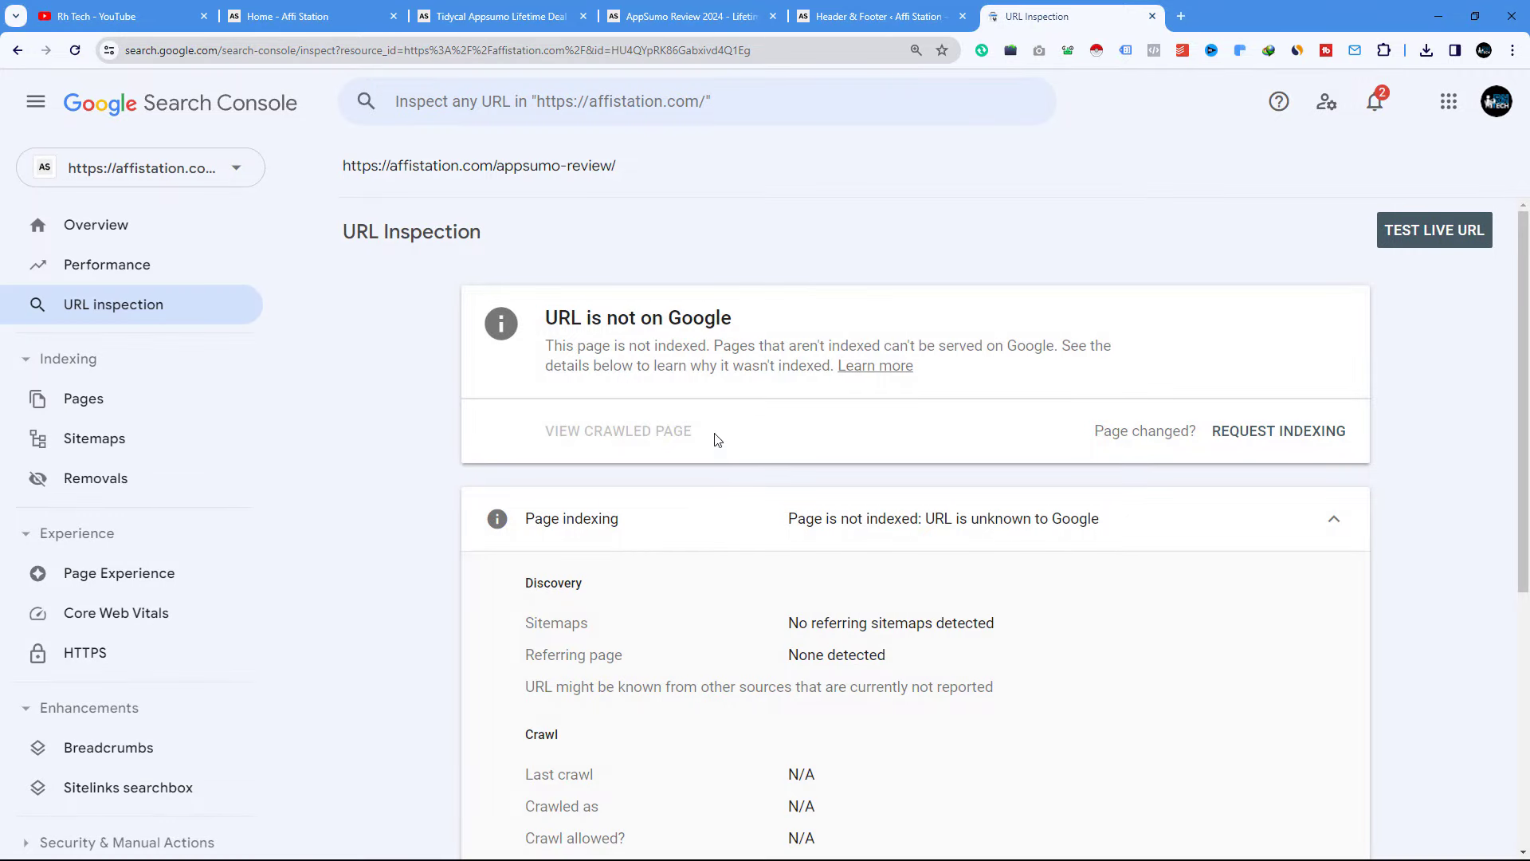
# Request indexing for the inspected AppSumo Review post and dismiss the confirmation dialog
pyautogui.moveTo(557, 321); pyautogui.dragTo(732, 319)
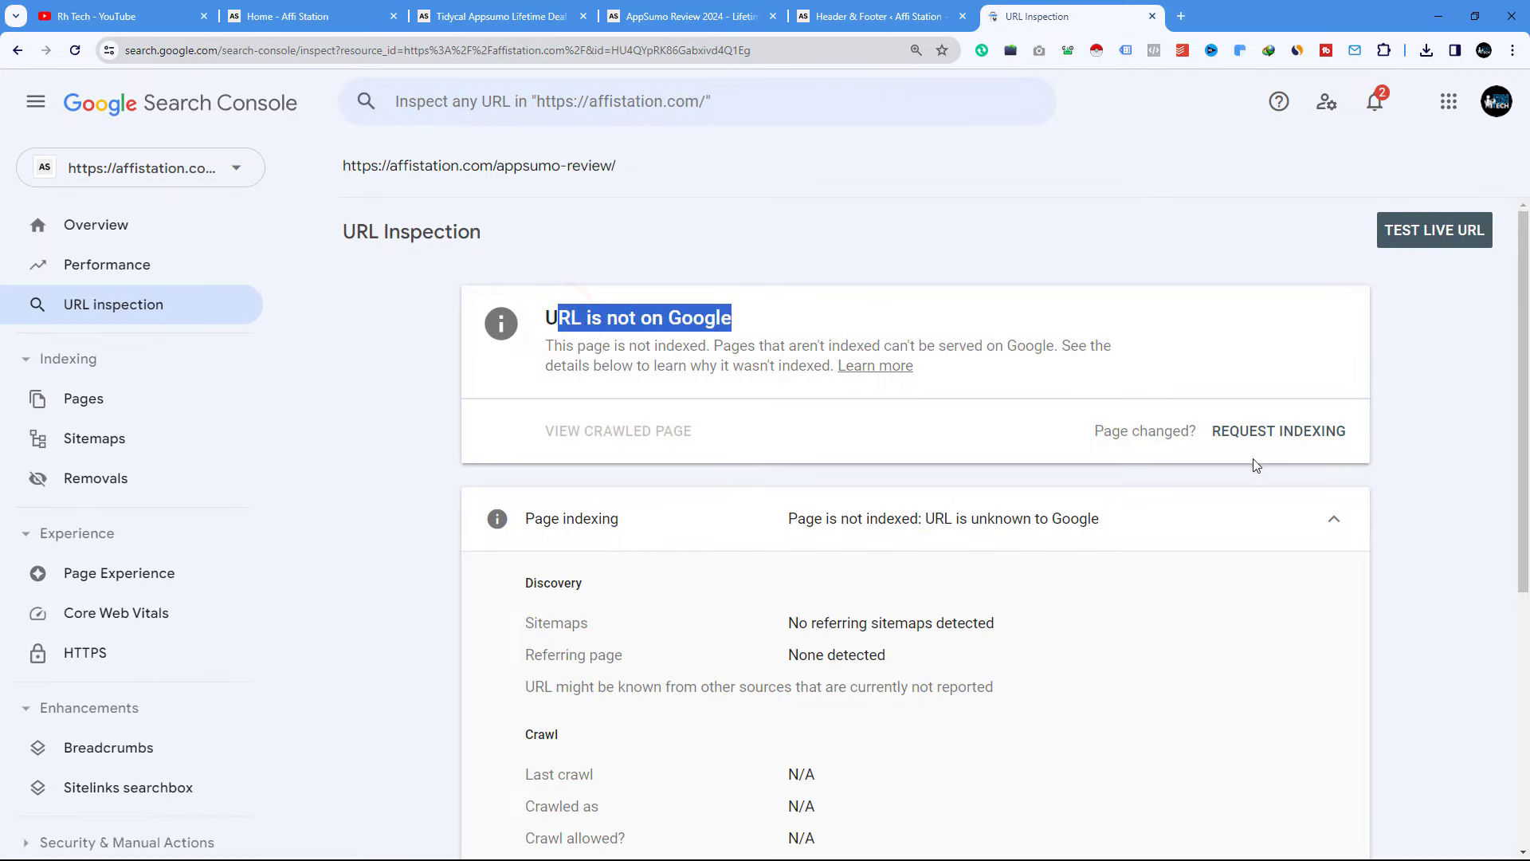
pyautogui.click(1259, 438)
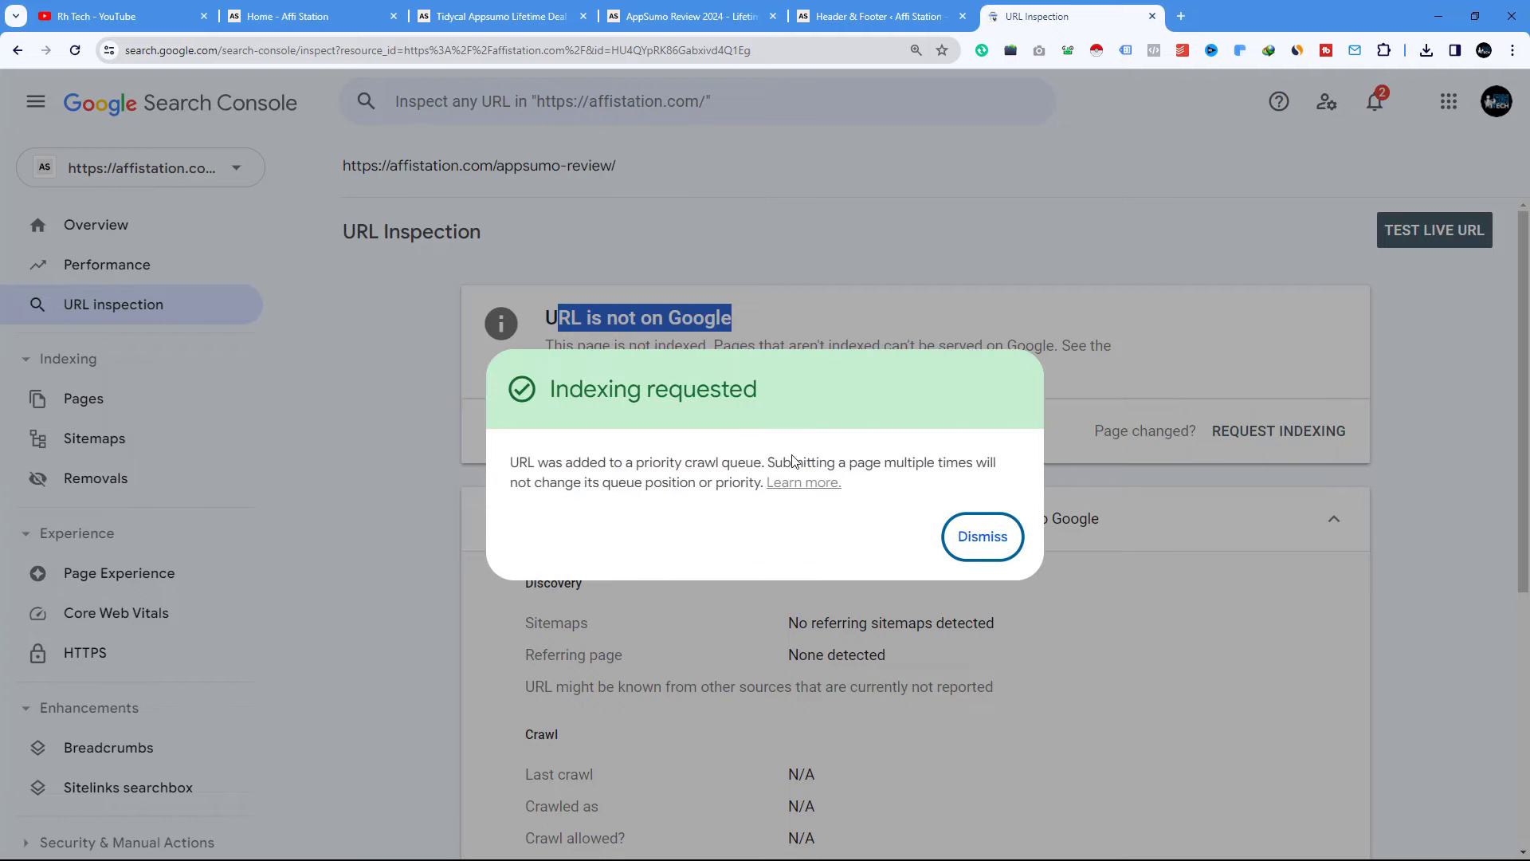
pyautogui.click(974, 537)
pyautogui.scroll(-4, 972, 550)
pyautogui.scroll(4, 927, 587)
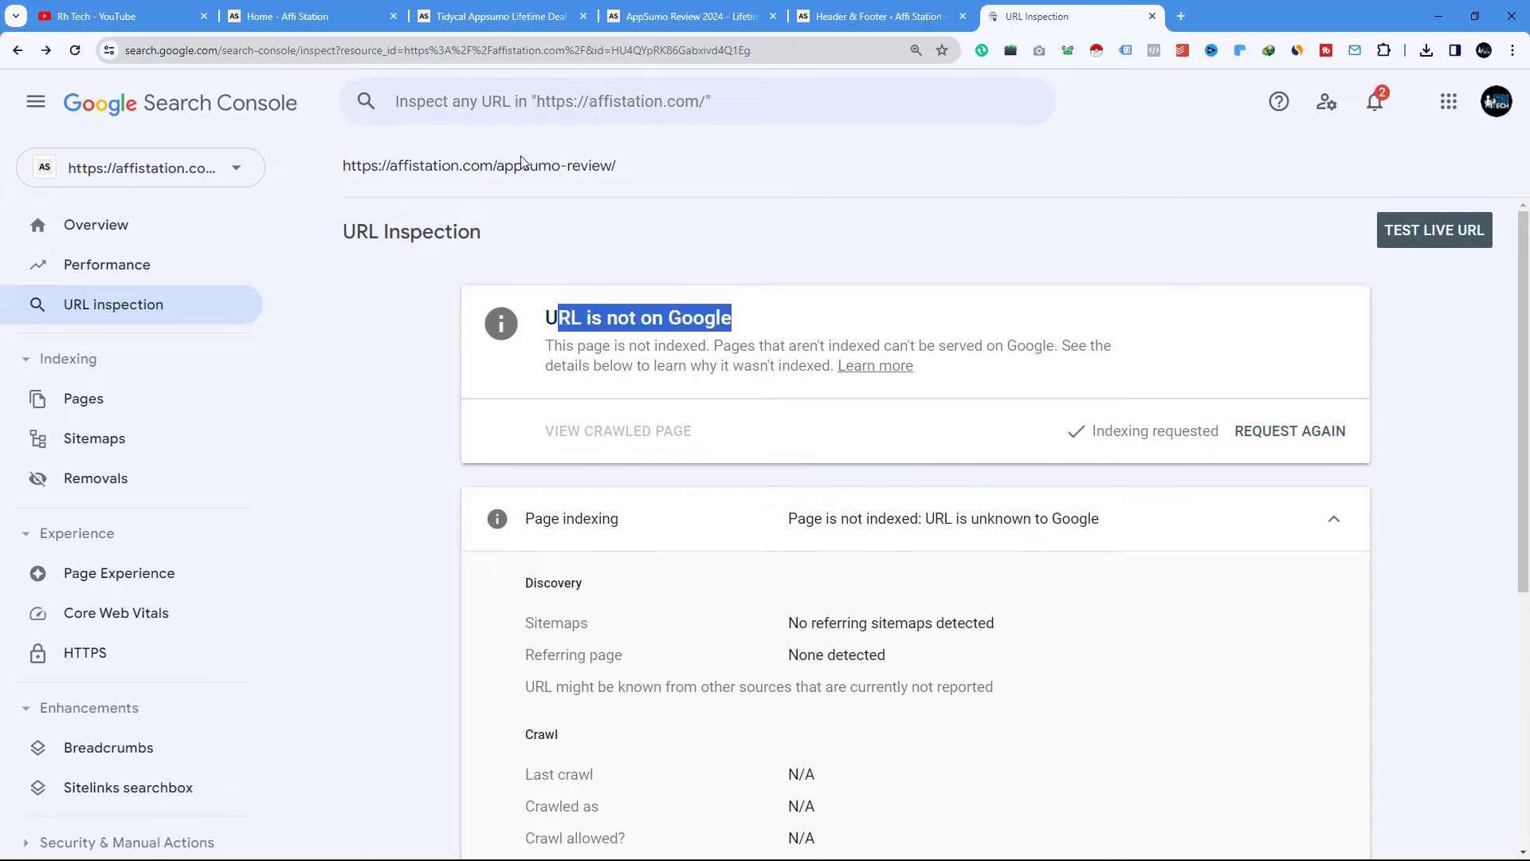
pyautogui.click(547, 109)
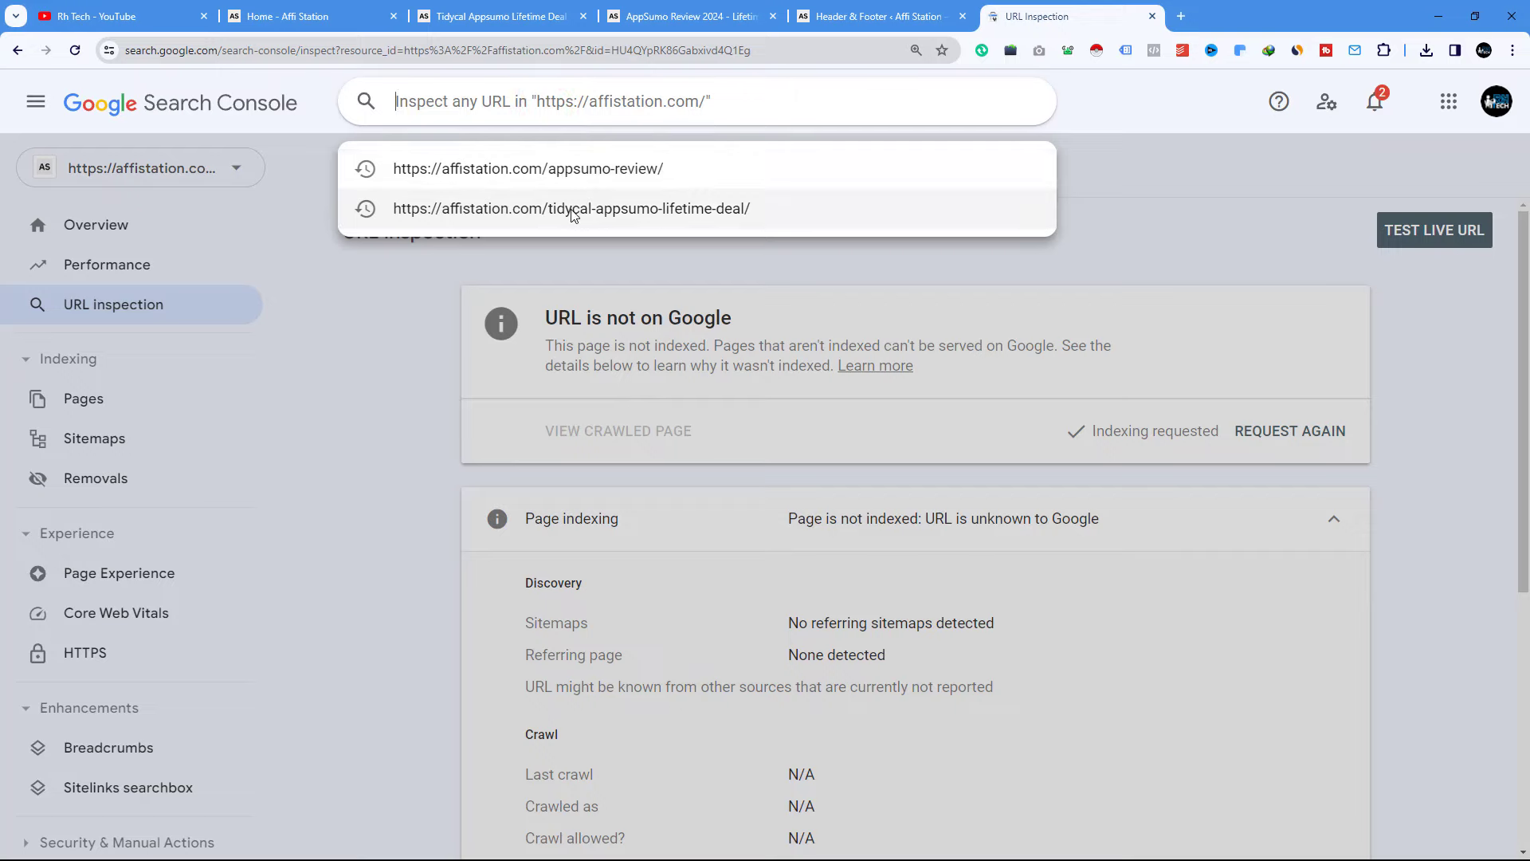
pyautogui.click(635, 212)
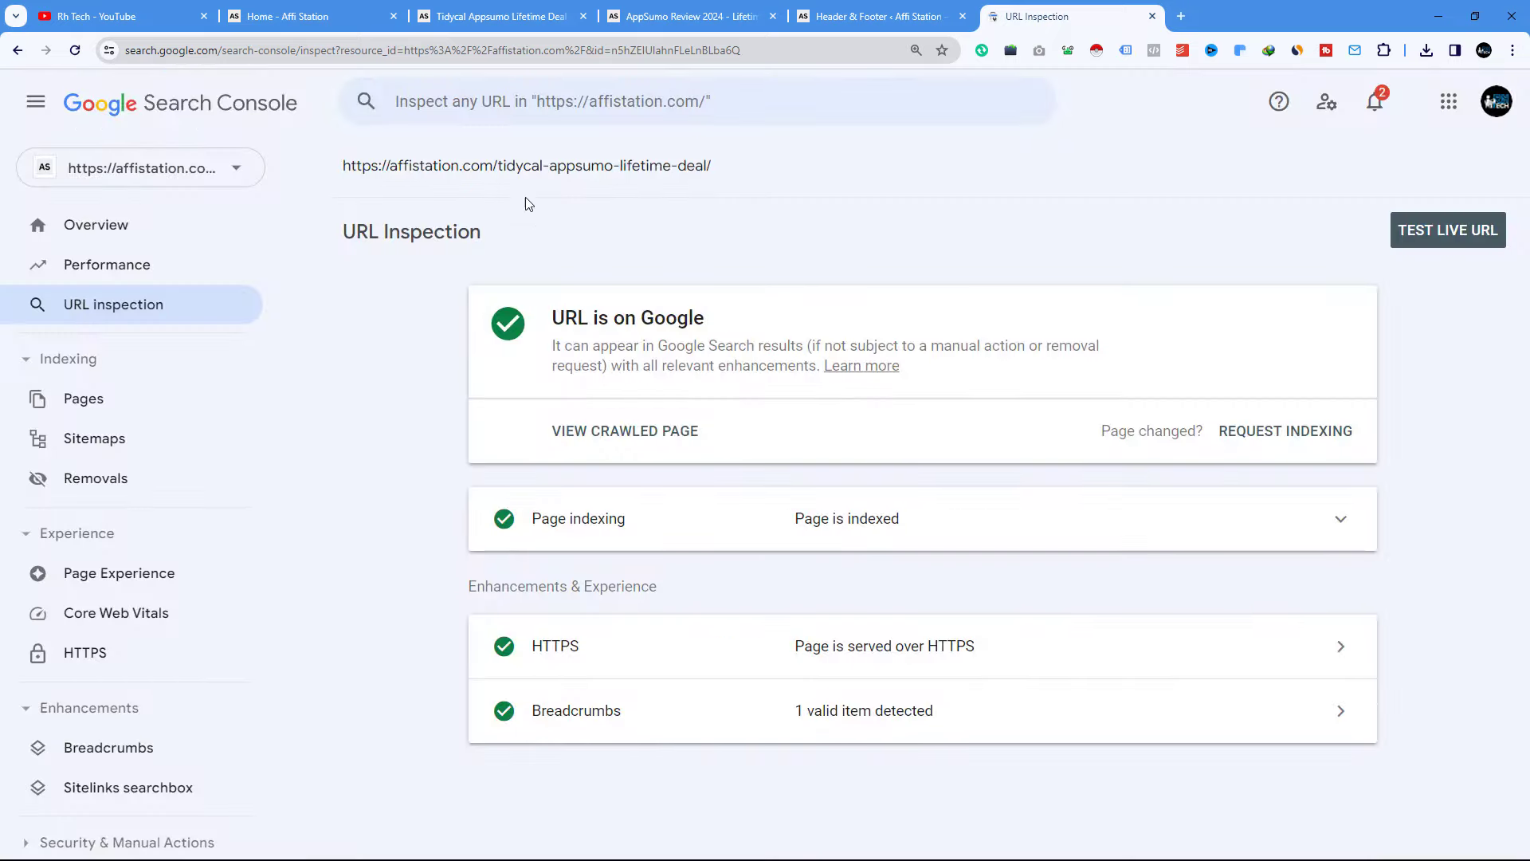
pyautogui.moveTo(560, 317); pyautogui.dragTo(707, 319)
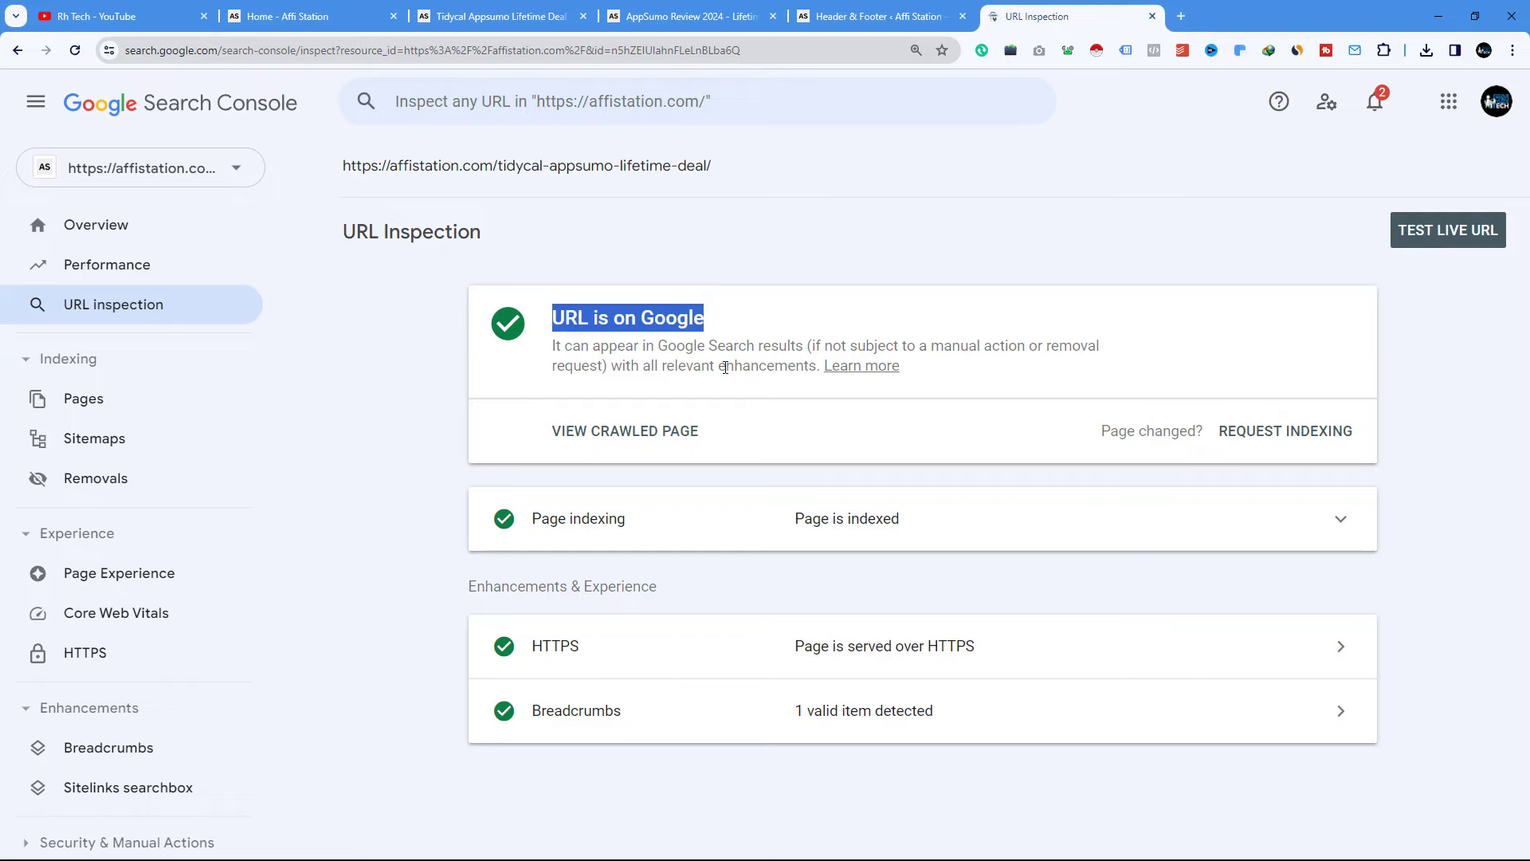
pyautogui.click(571, 101)
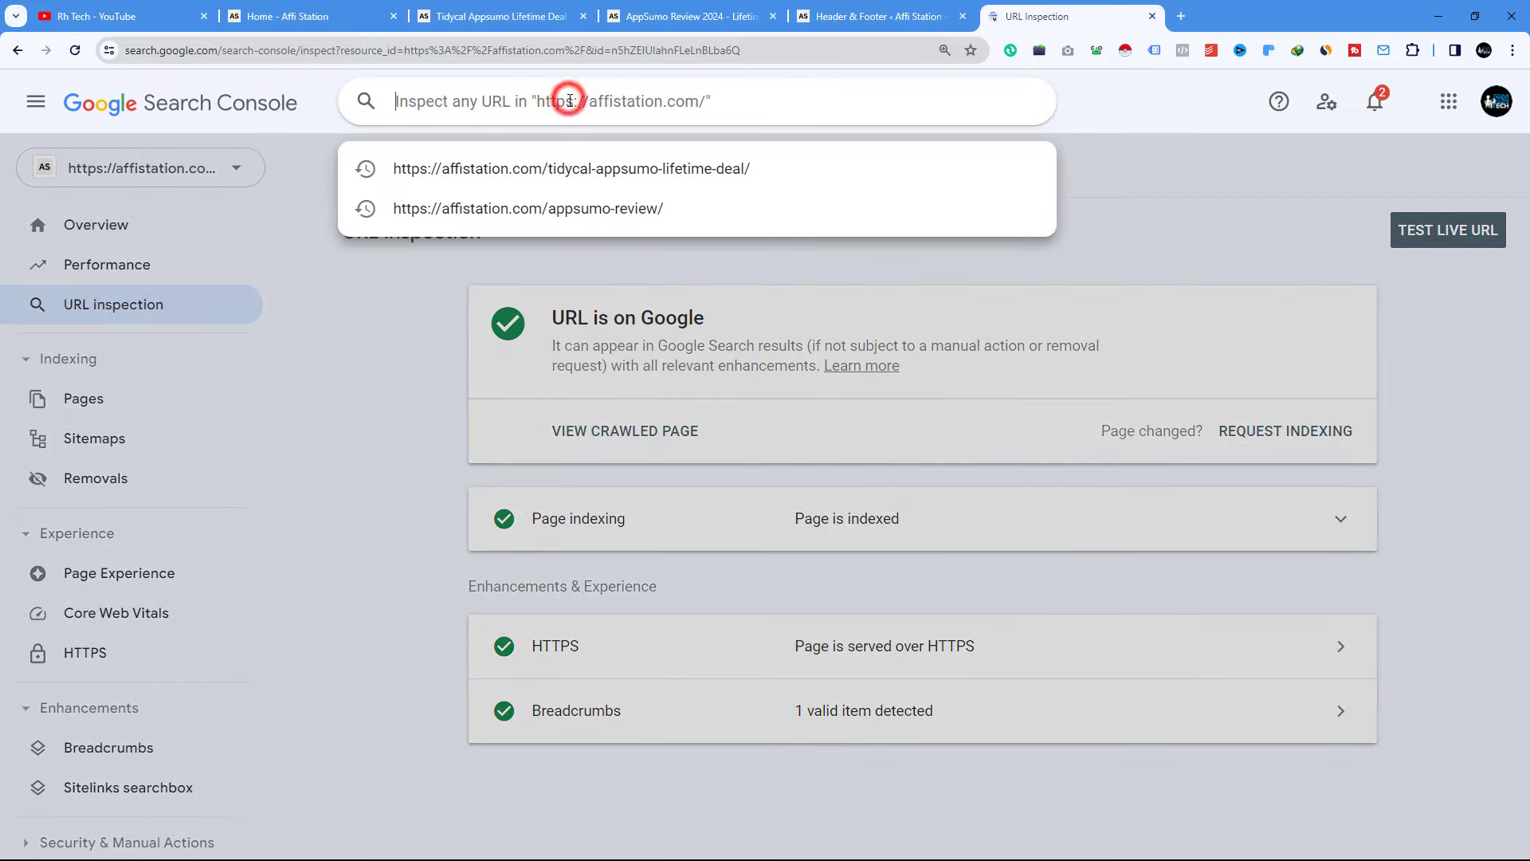
pyautogui.click(554, 214)
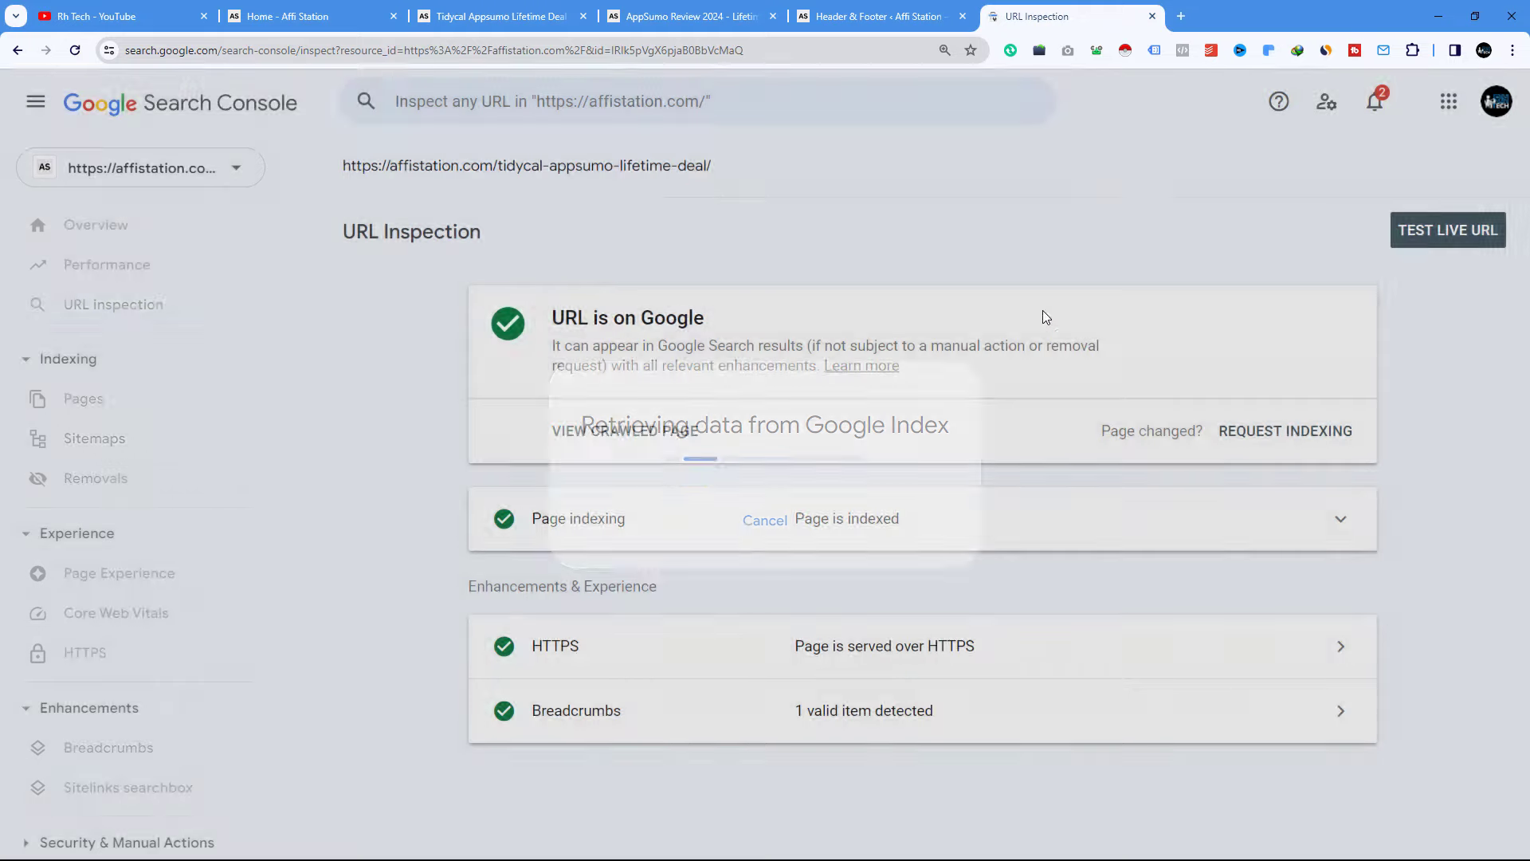
pyautogui.scroll(-3, 758, 558)
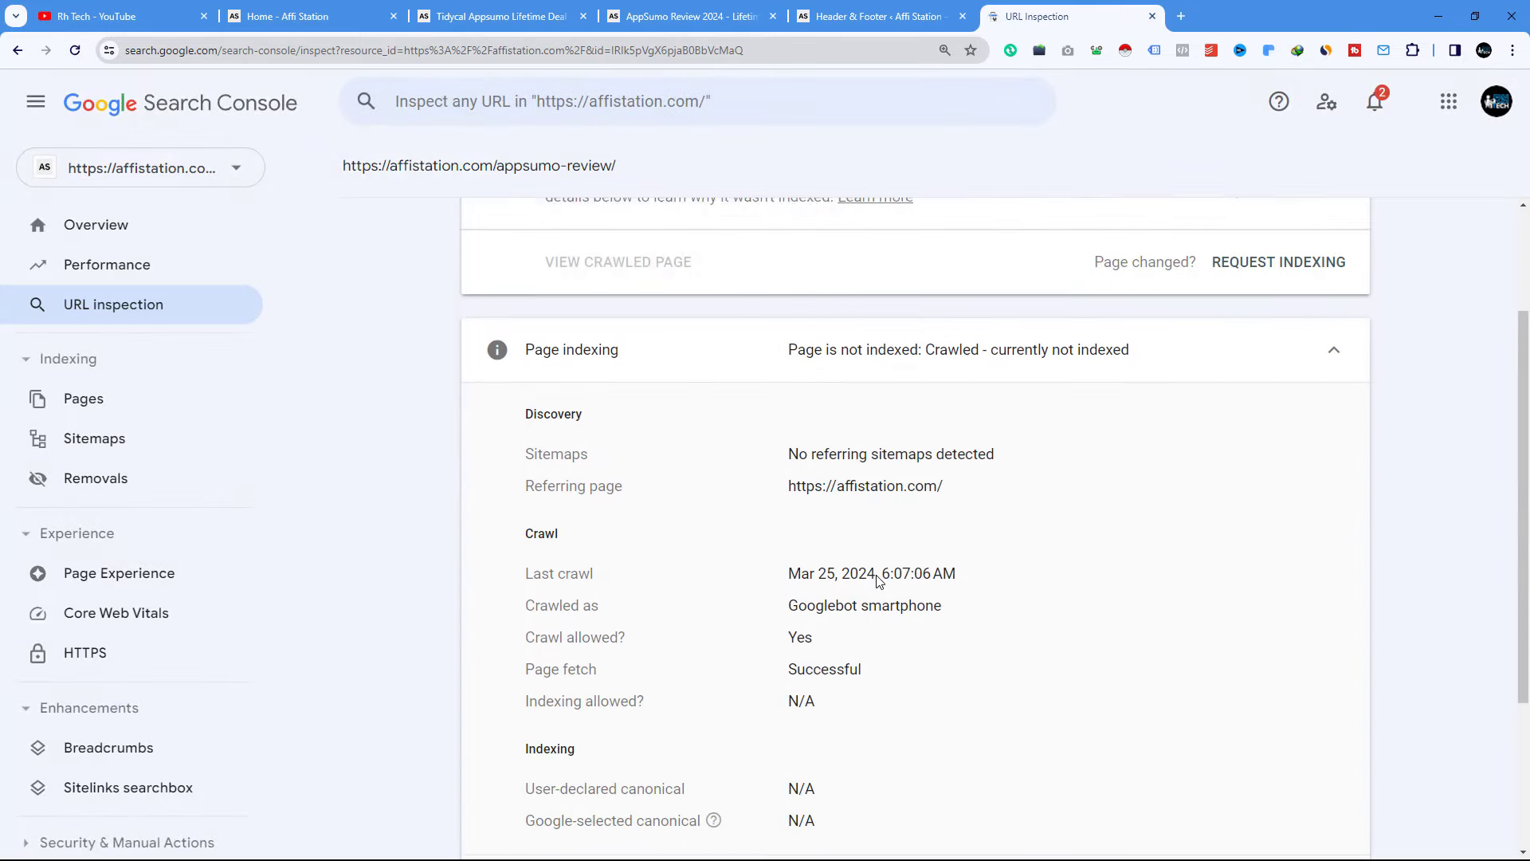
pyautogui.scroll(3, 801, 542)
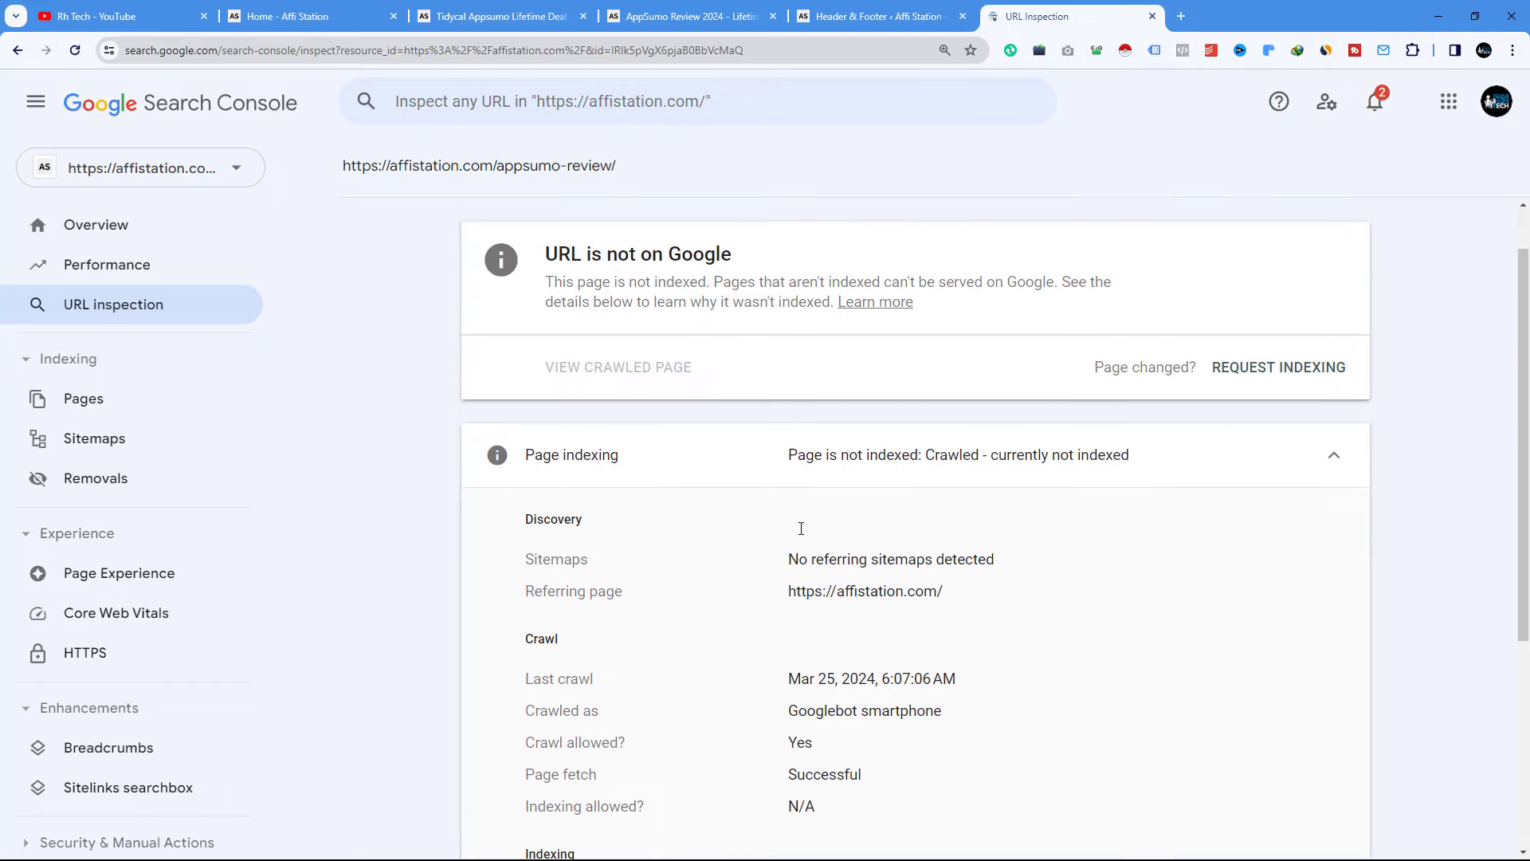
pyautogui.moveTo(546, 316); pyautogui.dragTo(788, 303)
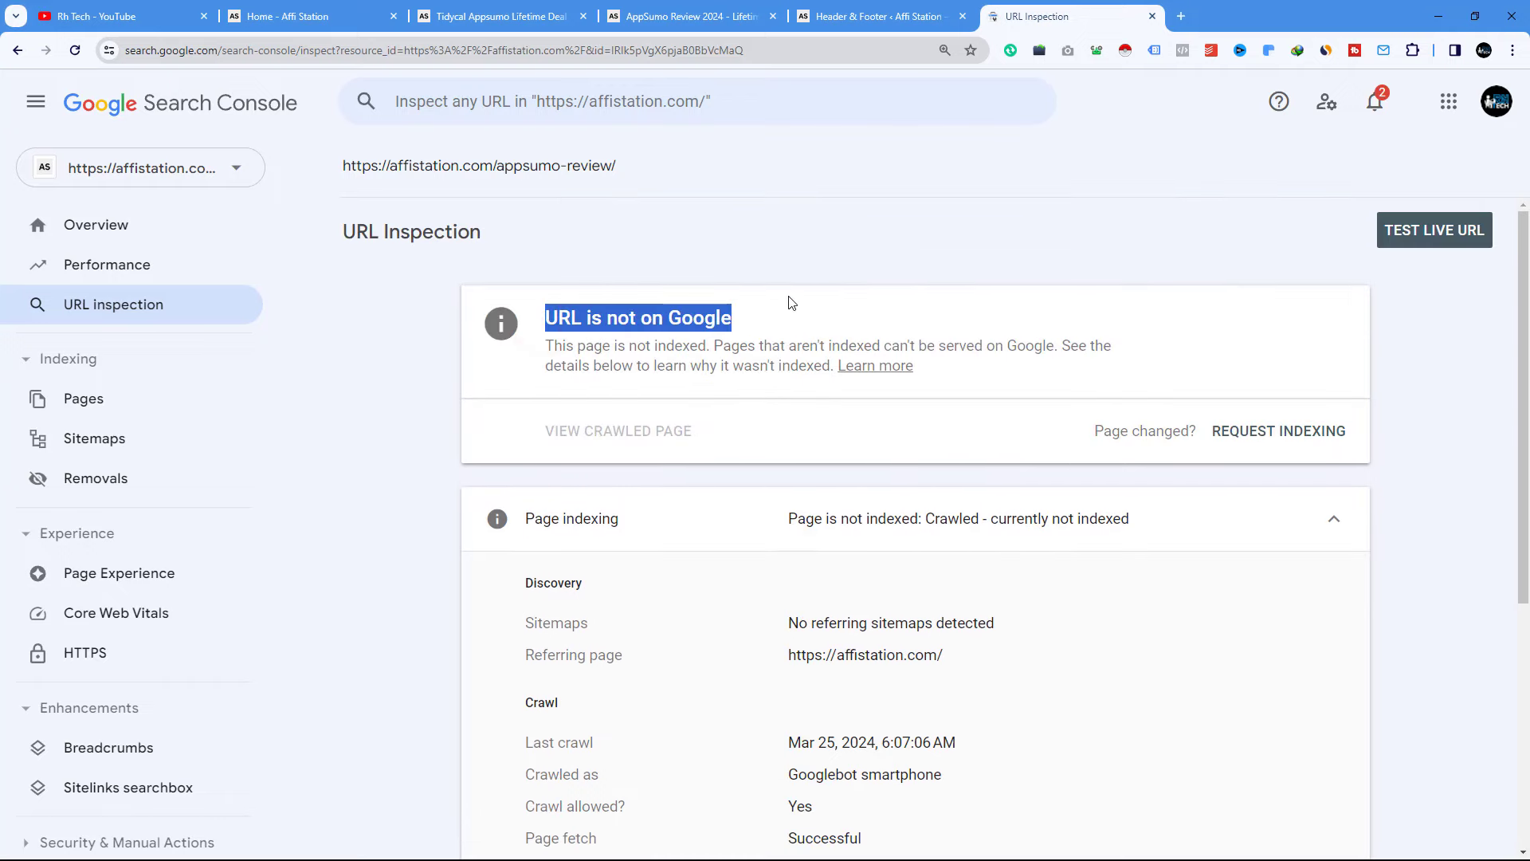
# Rerun the inspection of the AppSumo Review post and check its page indexing report for updates
pyautogui.click(453, 97)
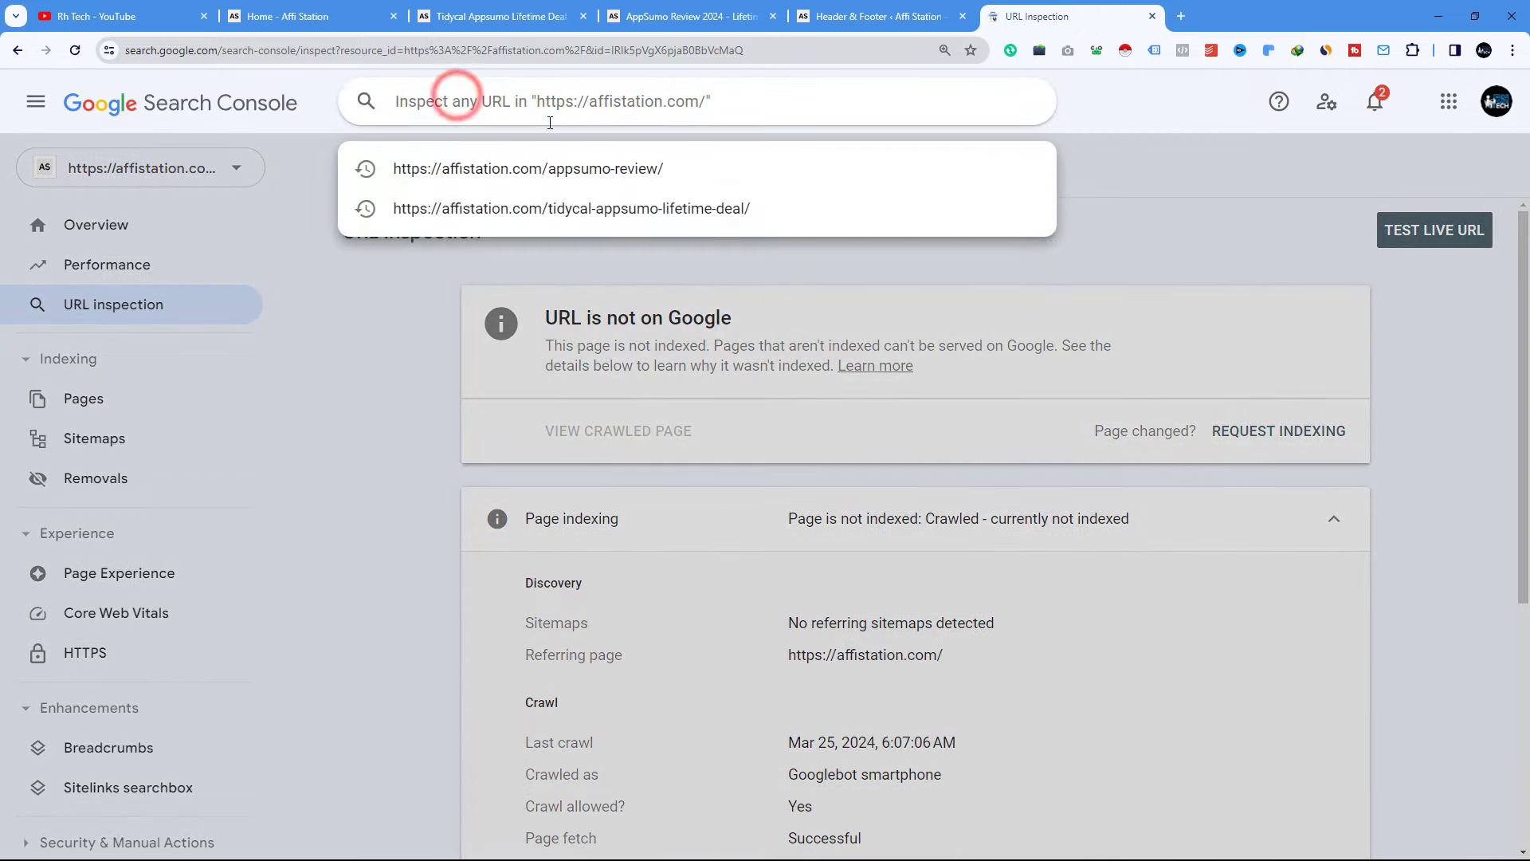
pyautogui.click(579, 176)
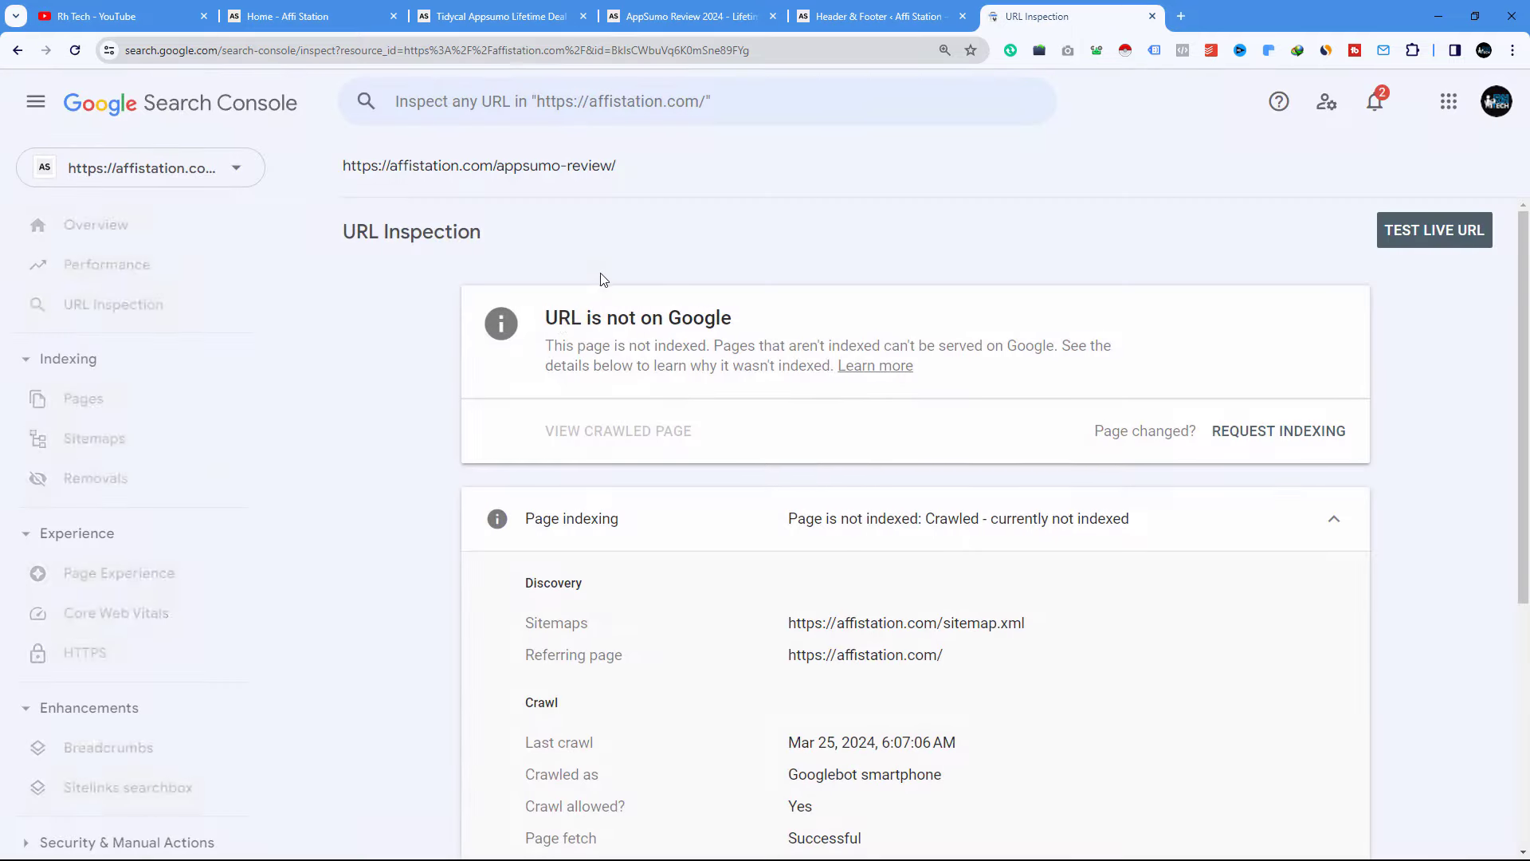
pyautogui.scroll(-4, 853, 578)
pyautogui.scroll(4, 850, 581)
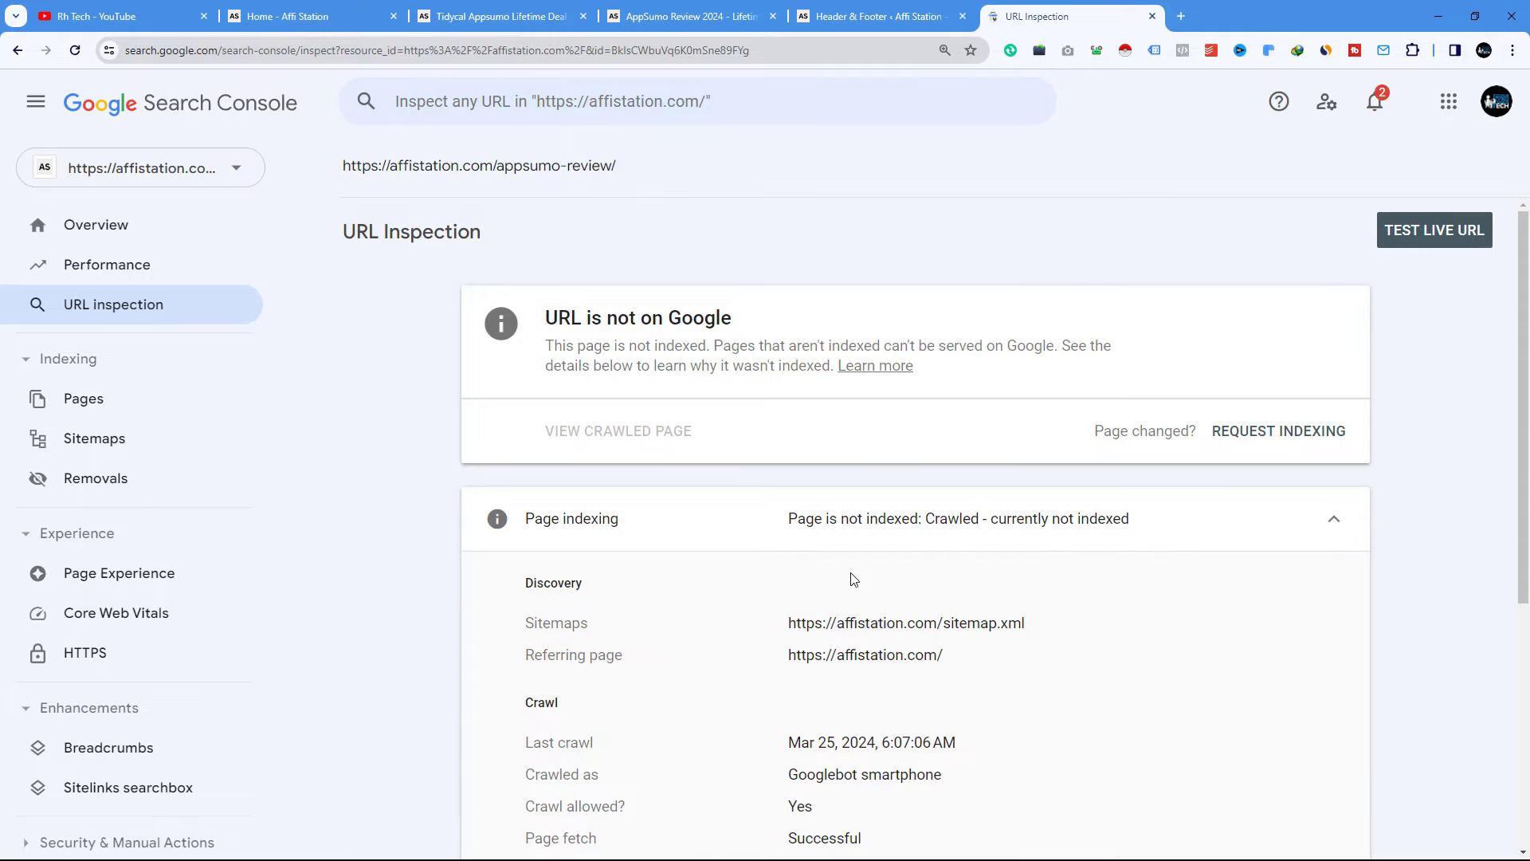
# From the Affi Station home page, open the Appsumo Deals, WP Themes and WP Plugins pages in separate new tabs
pyautogui.click(265, 27)
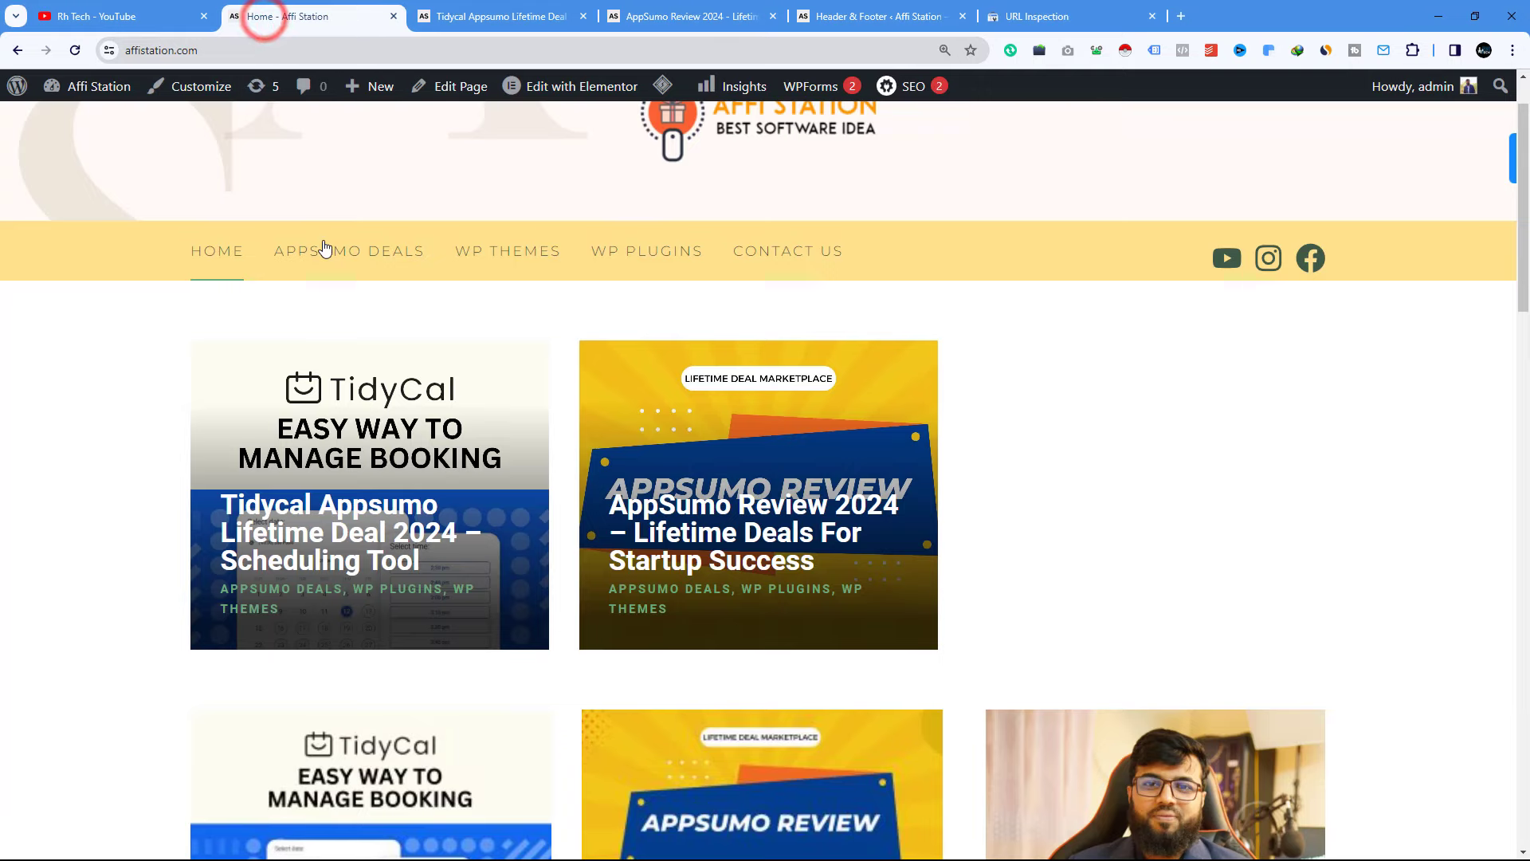
pyautogui.rightClick(402, 265)
pyautogui.click(423, 281)
pyautogui.click(451, 16)
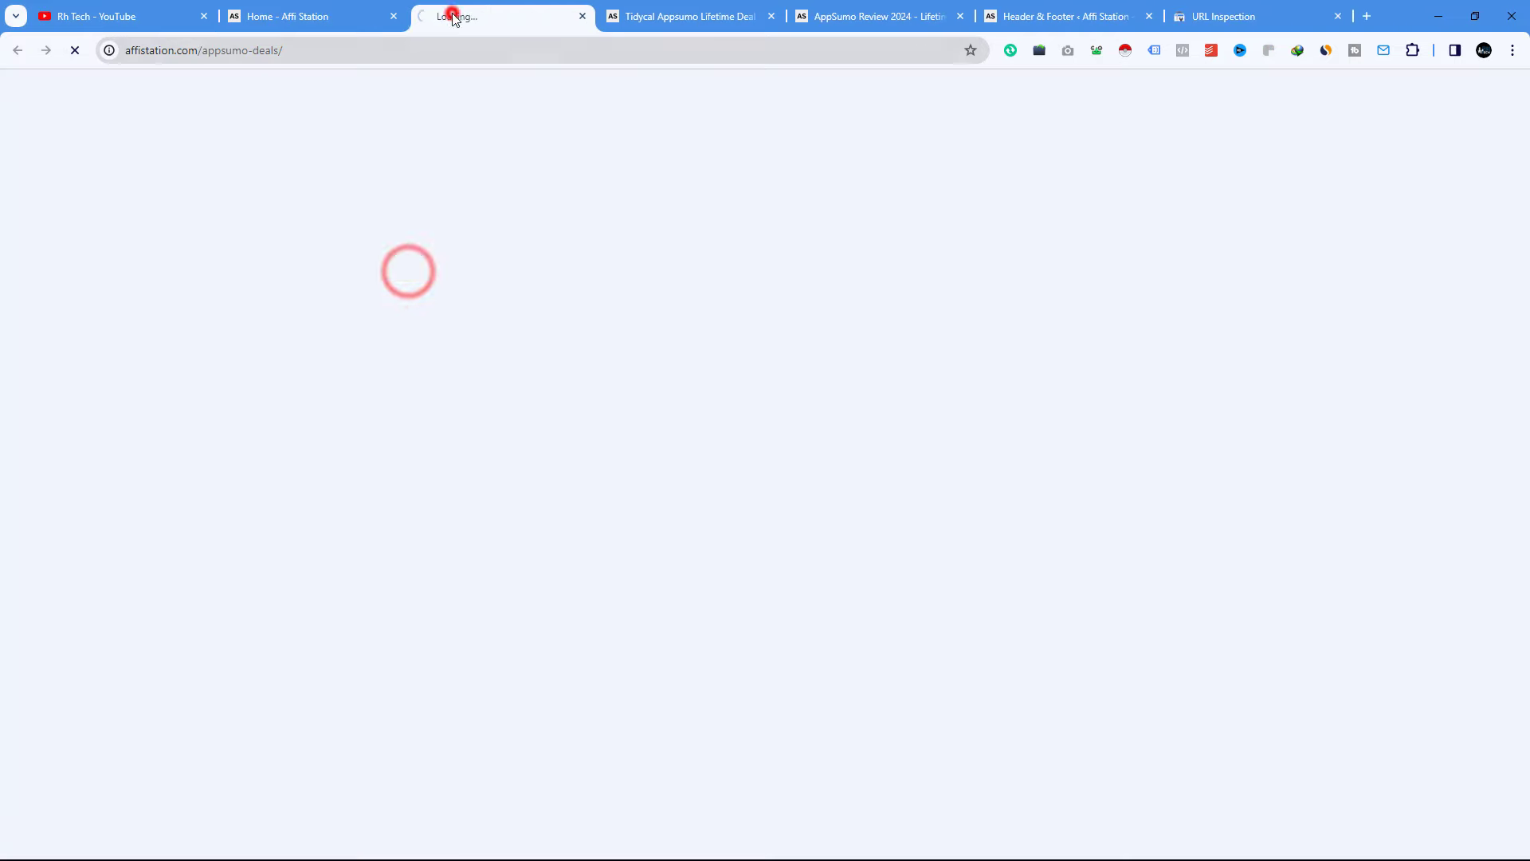
pyautogui.click(243, 16)
pyautogui.rightClick(499, 252)
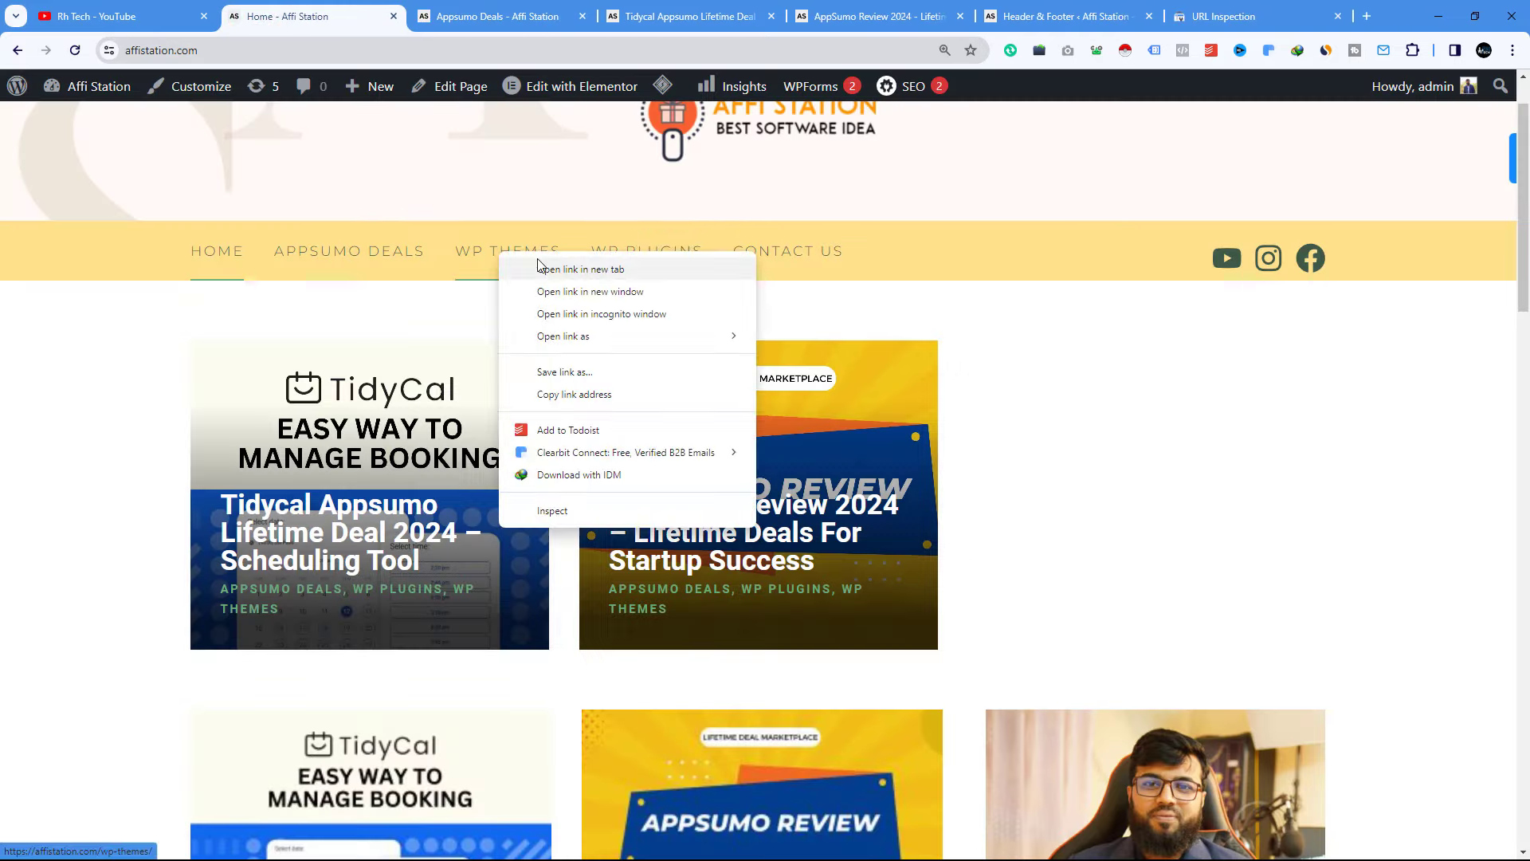
pyautogui.click(538, 266)
pyautogui.rightClick(662, 255)
pyautogui.click(691, 272)
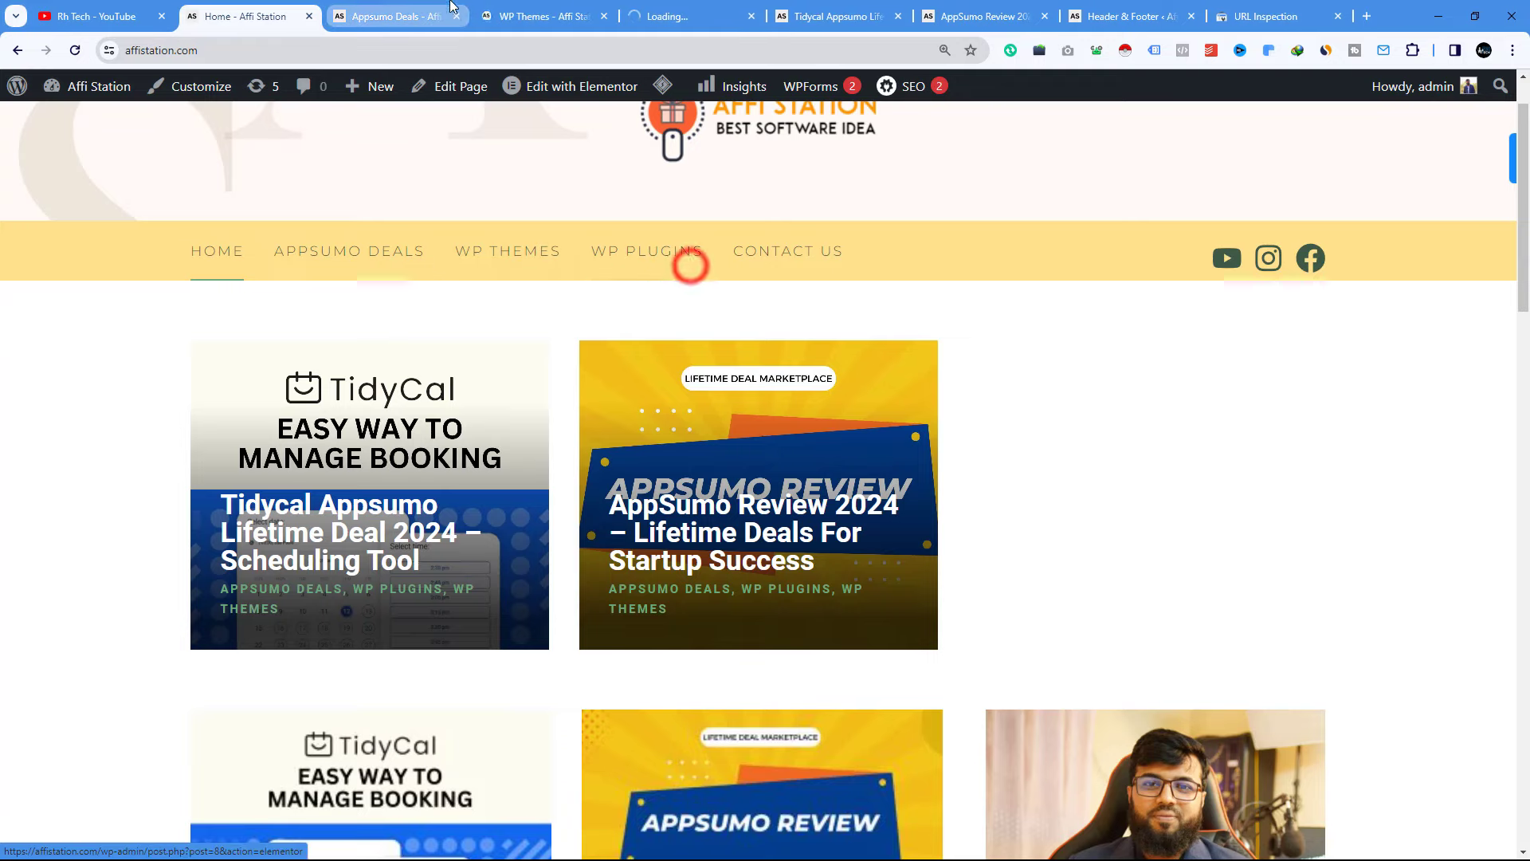
pyautogui.click(386, 16)
pyautogui.click(218, 50)
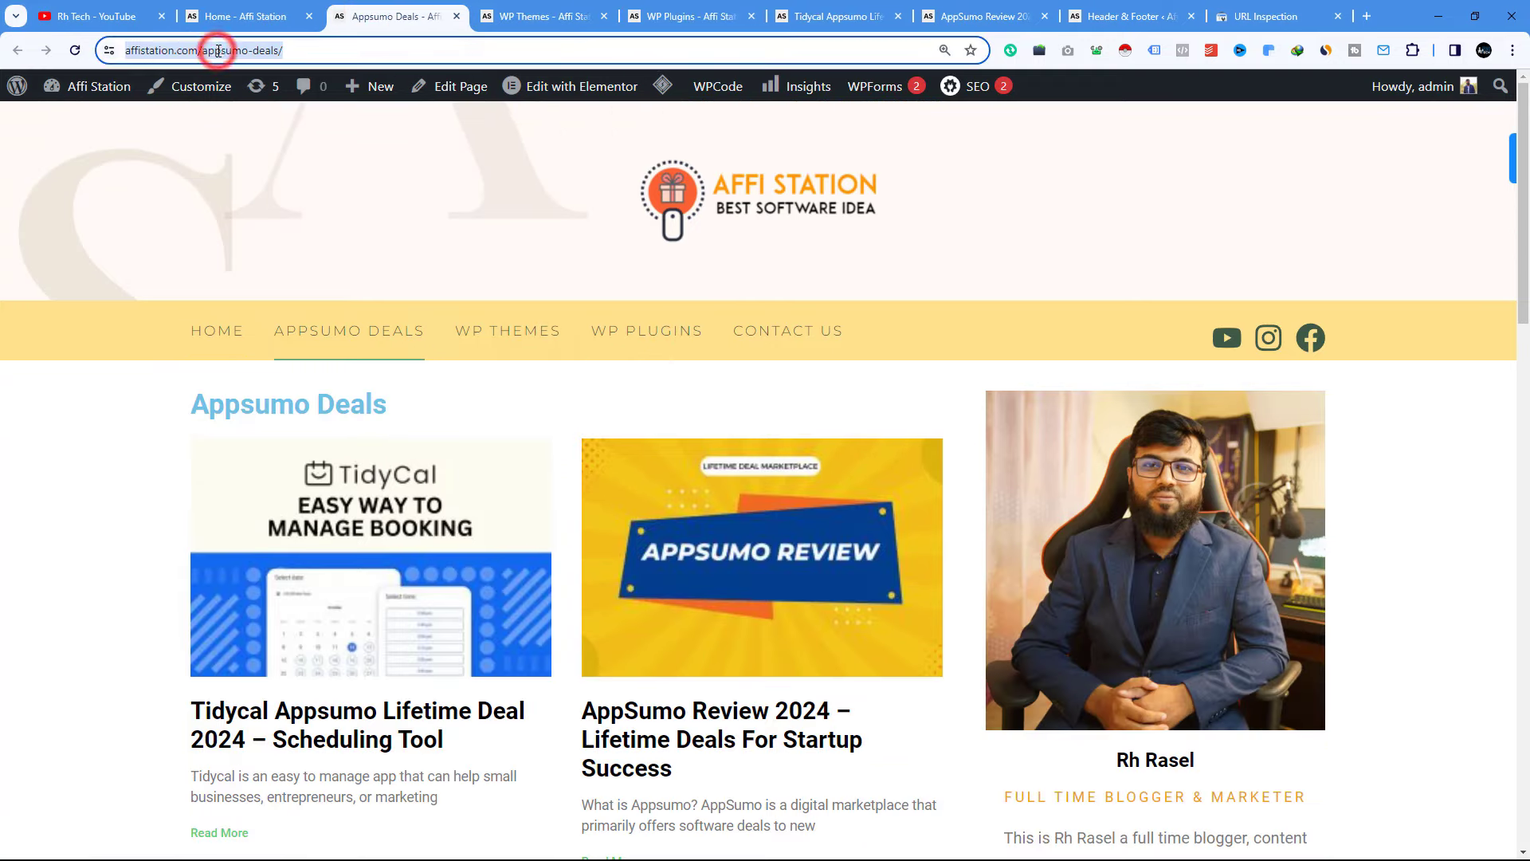
pyautogui.rightClick(214, 50)
pyautogui.click(266, 202)
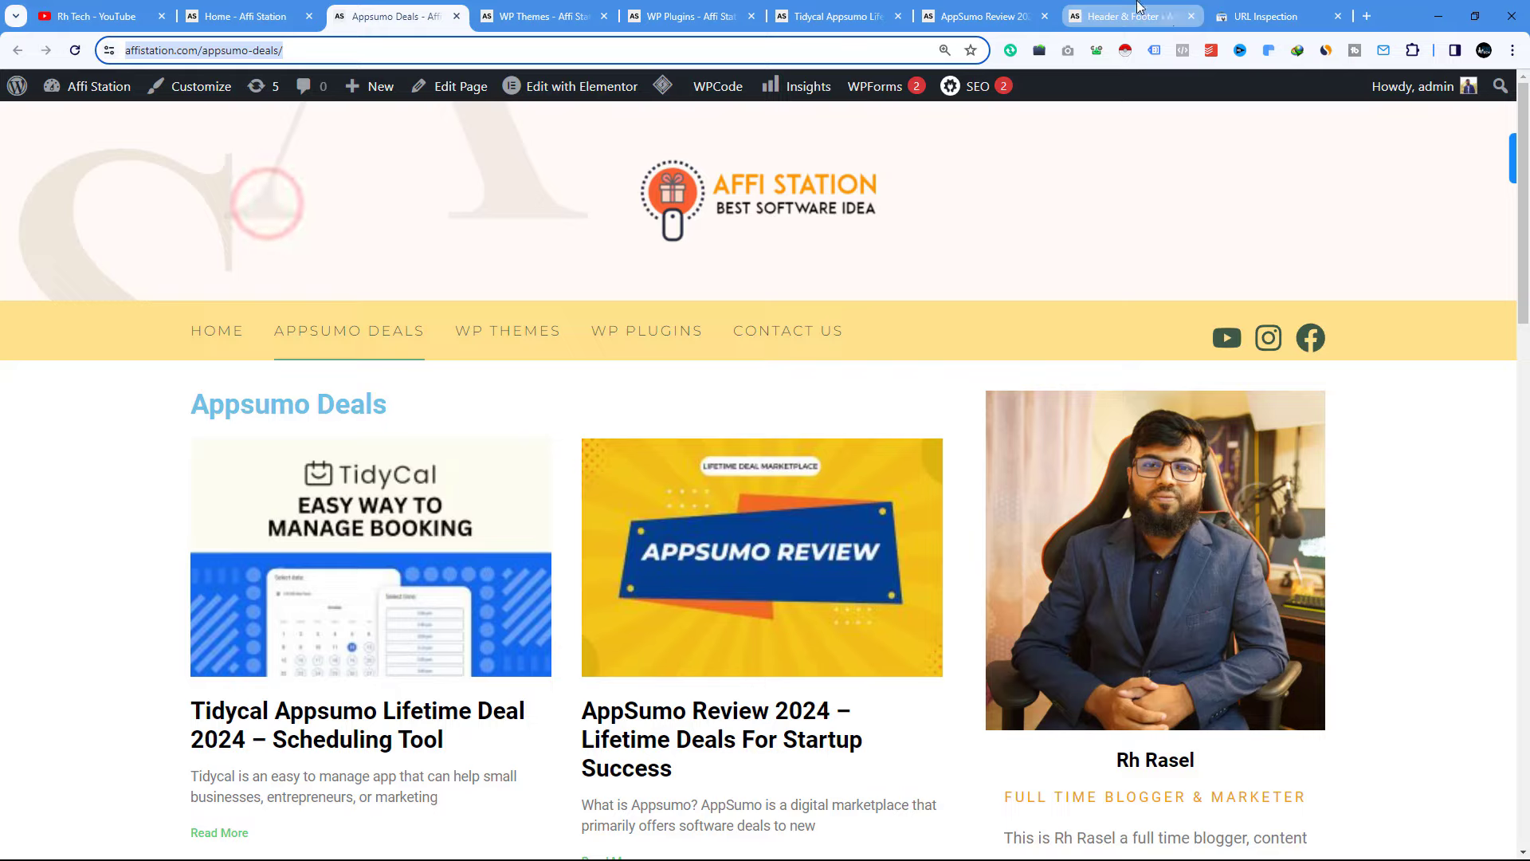
pyautogui.click(1139, 12)
pyautogui.click(1008, 14)
pyautogui.click(1248, 10)
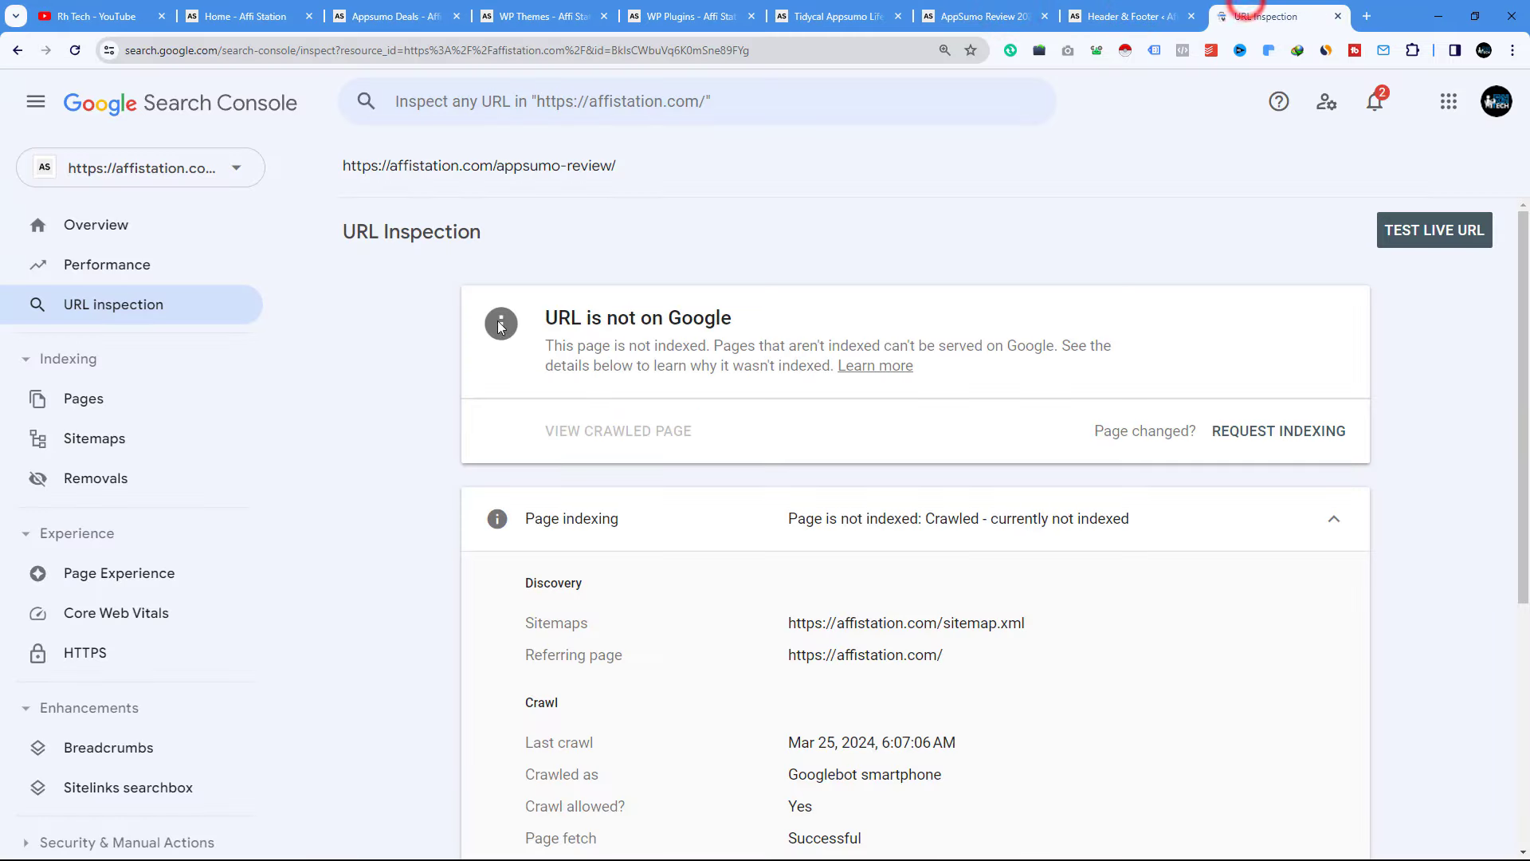
pyautogui.click(463, 101)
pyautogui.rightClick(465, 101)
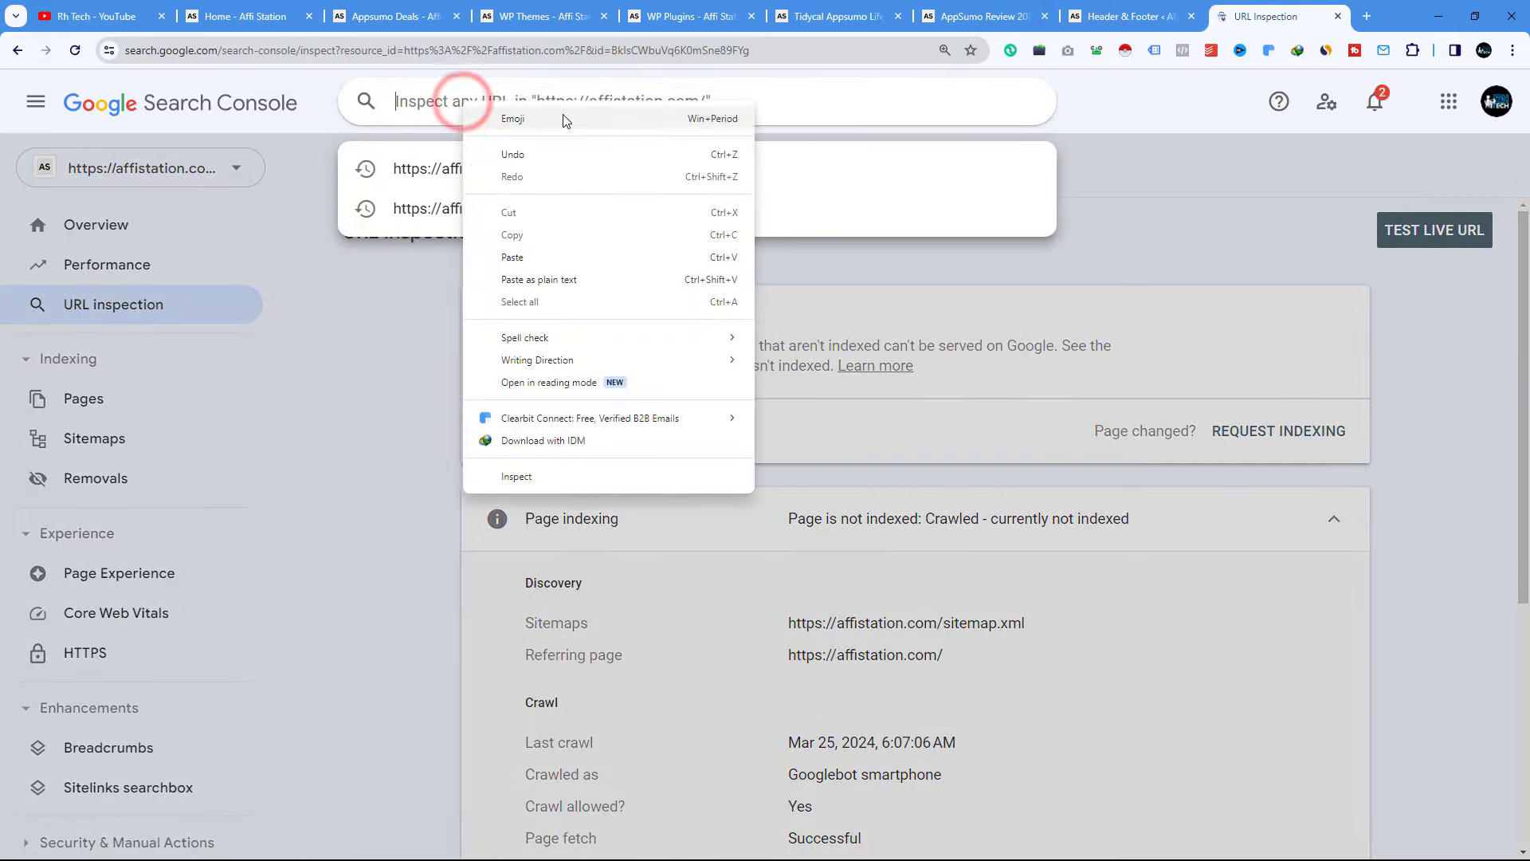
pyautogui.click(533, 250)
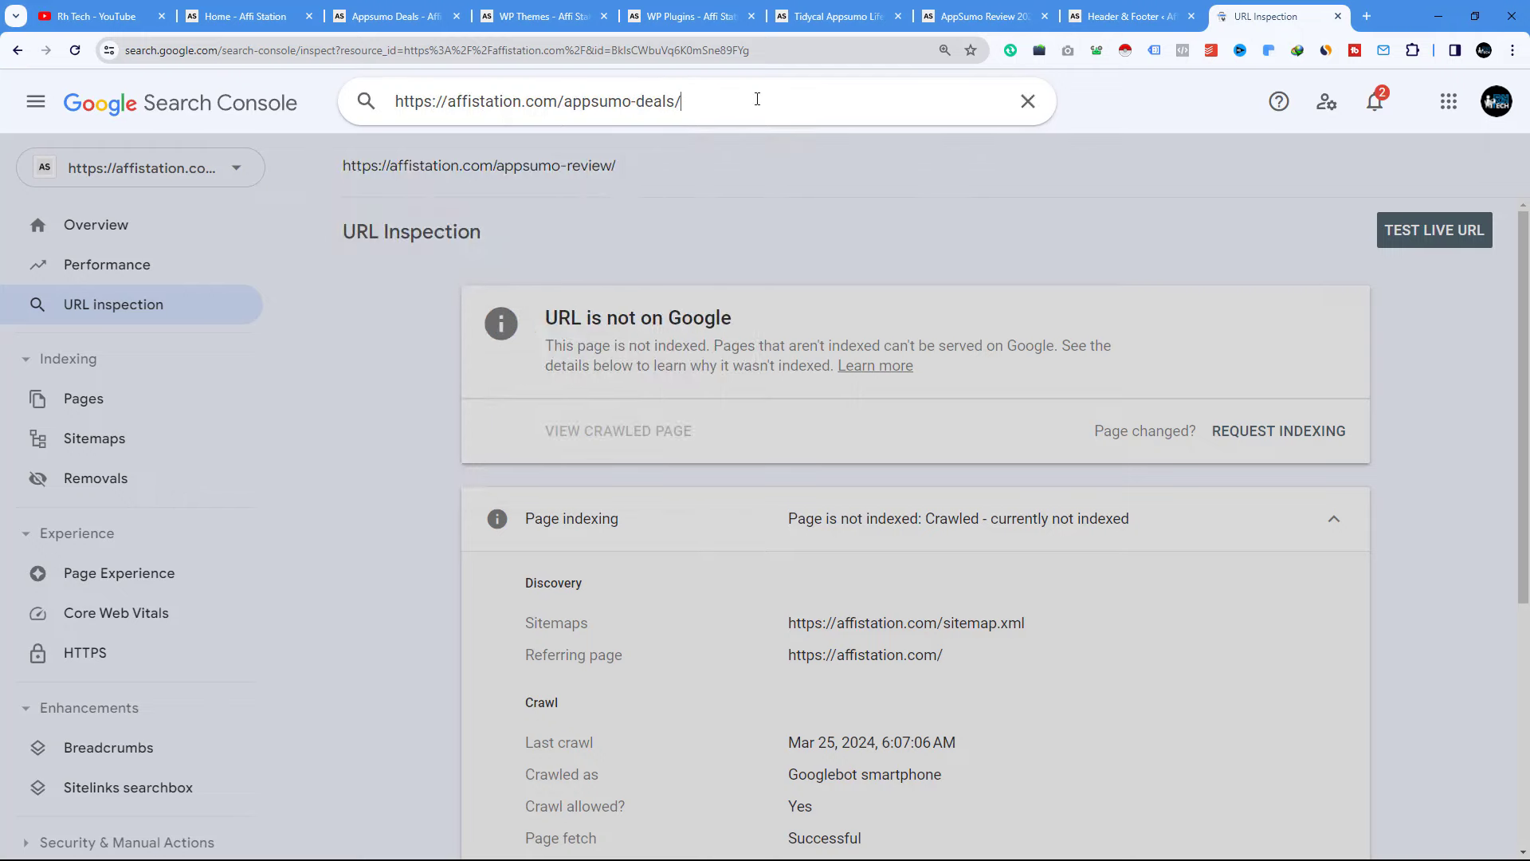
pyautogui.press('Return')
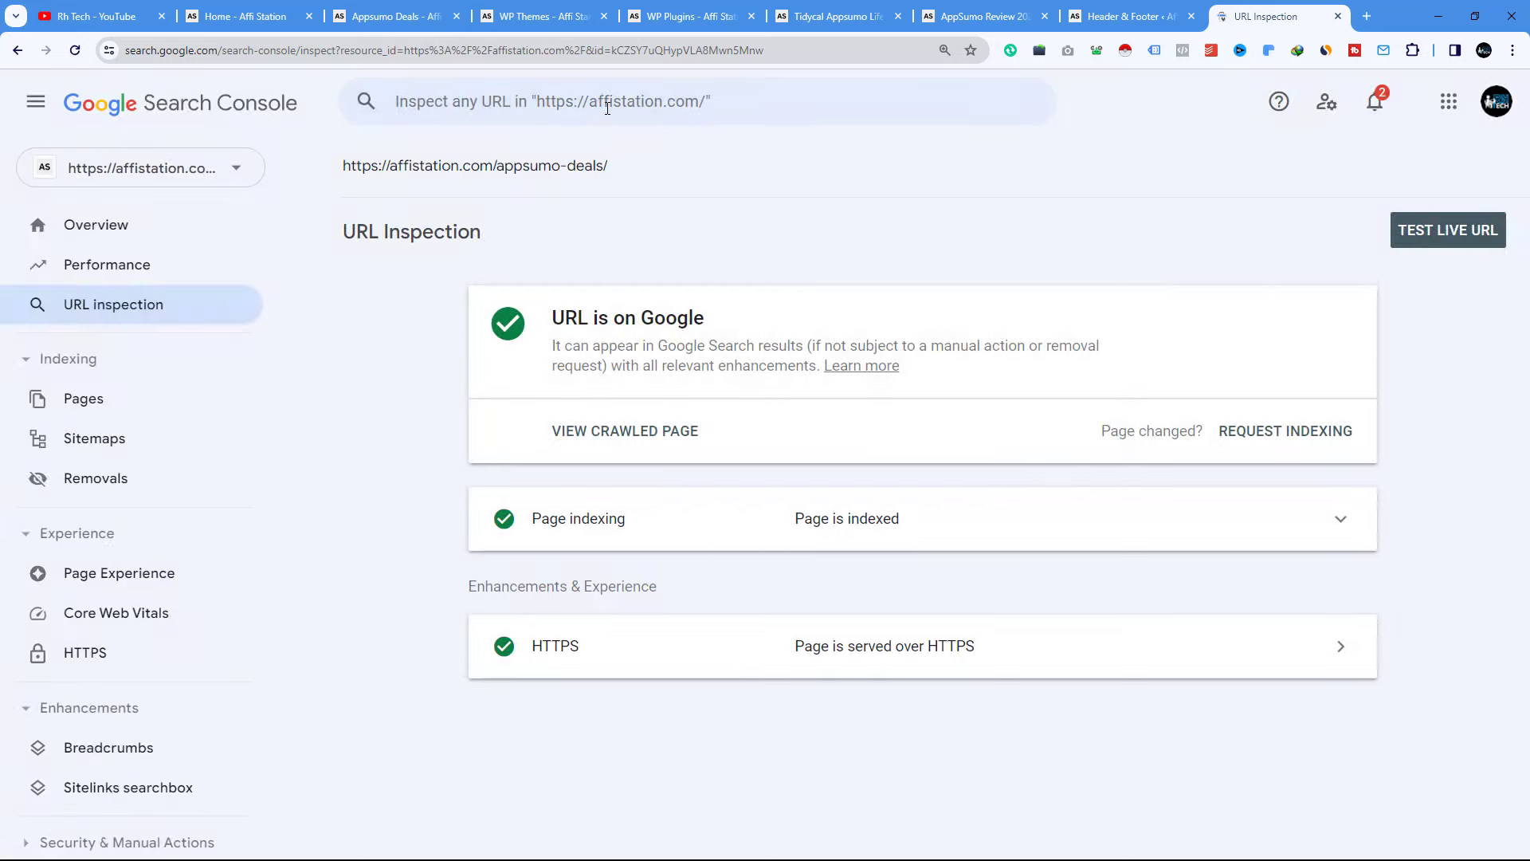
pyautogui.click(521, 14)
pyautogui.click(209, 50)
pyautogui.rightClick(210, 50)
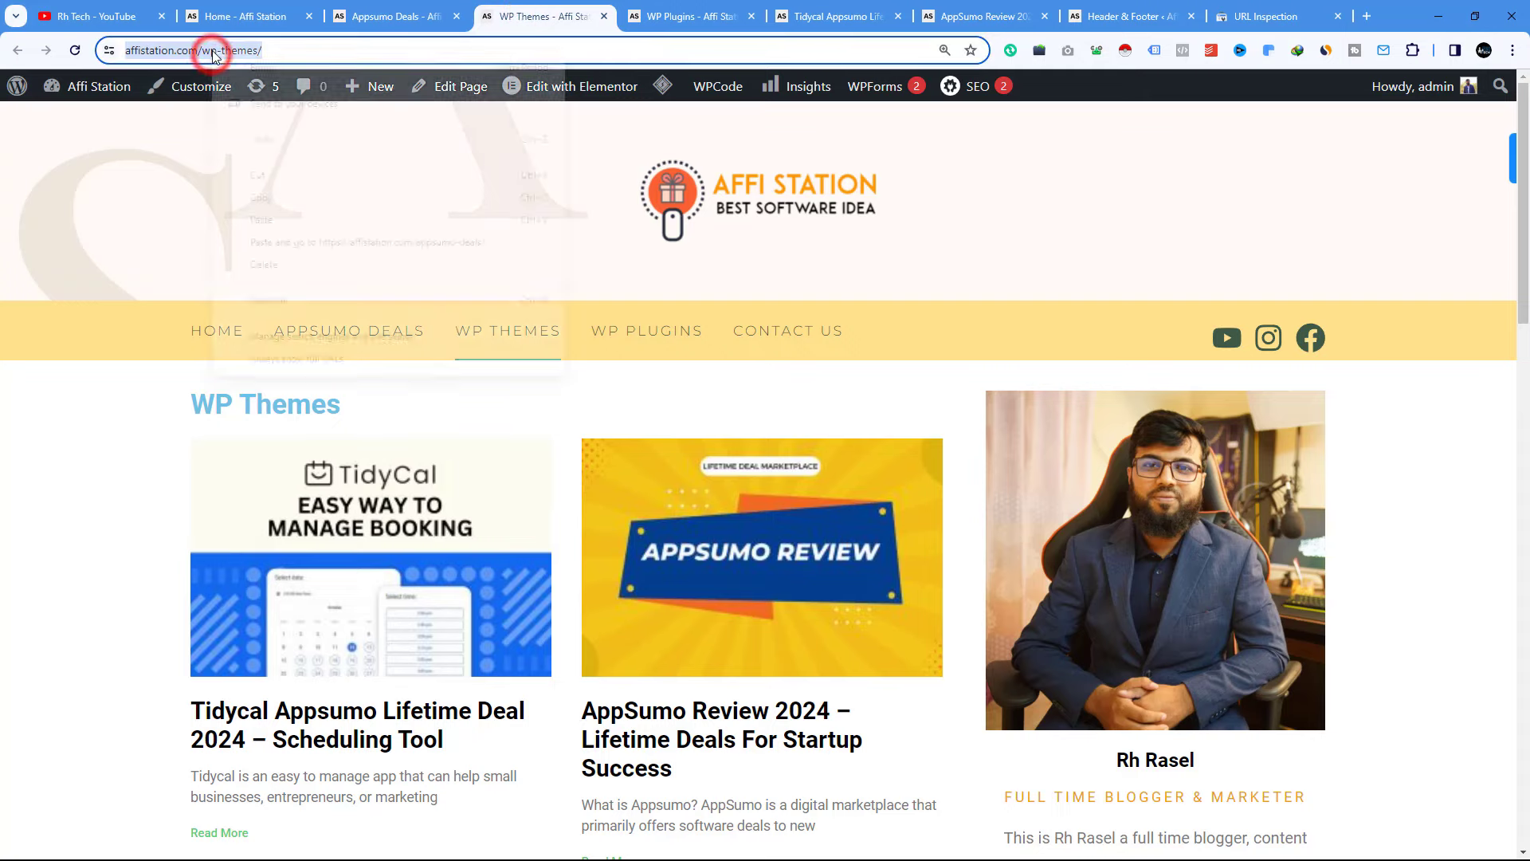
pyautogui.click(279, 196)
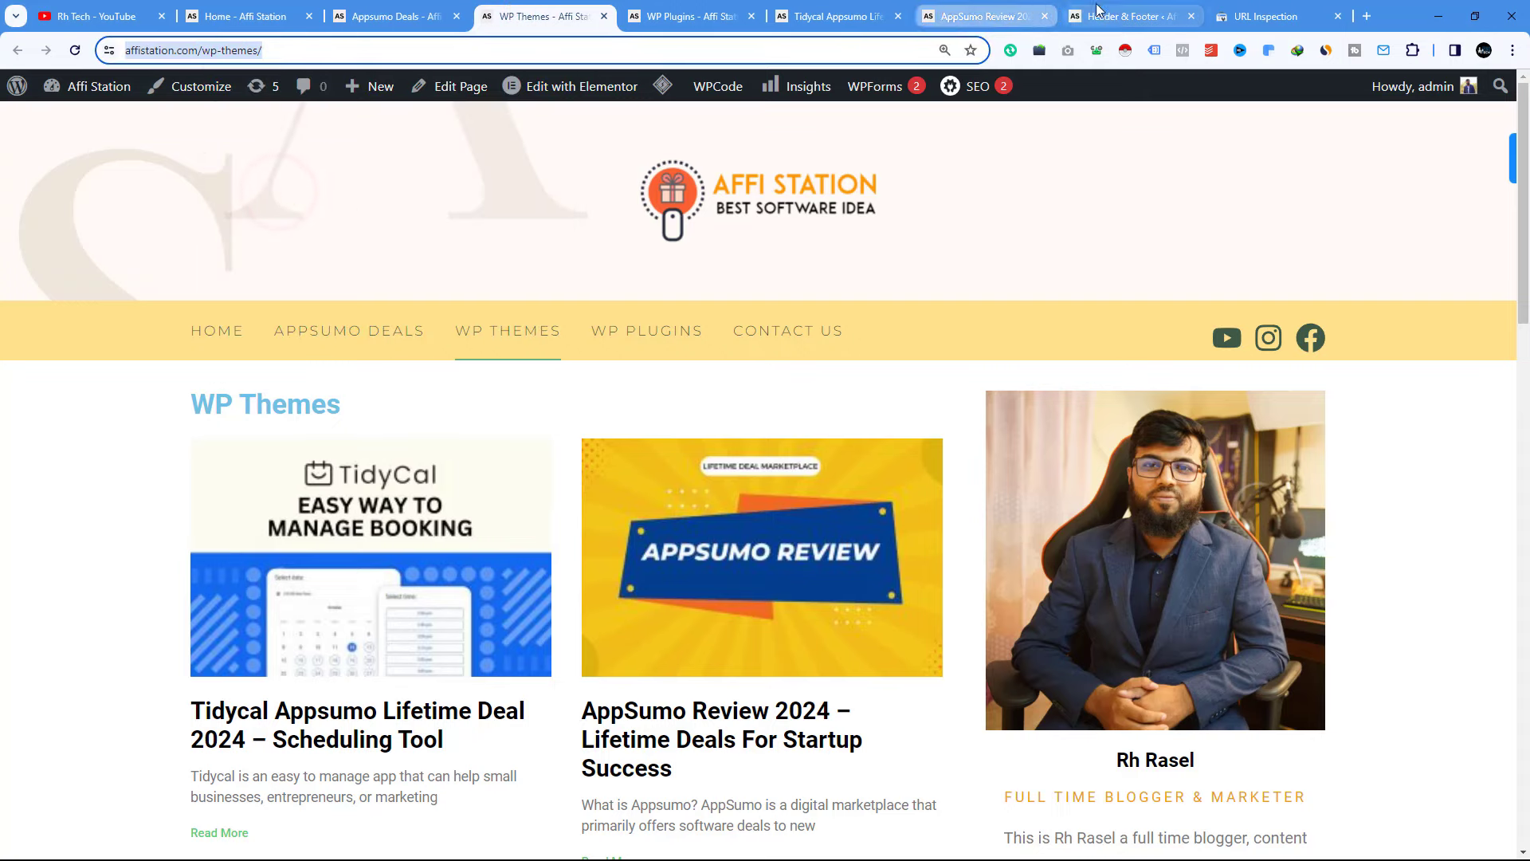
pyautogui.click(1248, 14)
pyautogui.click(488, 101)
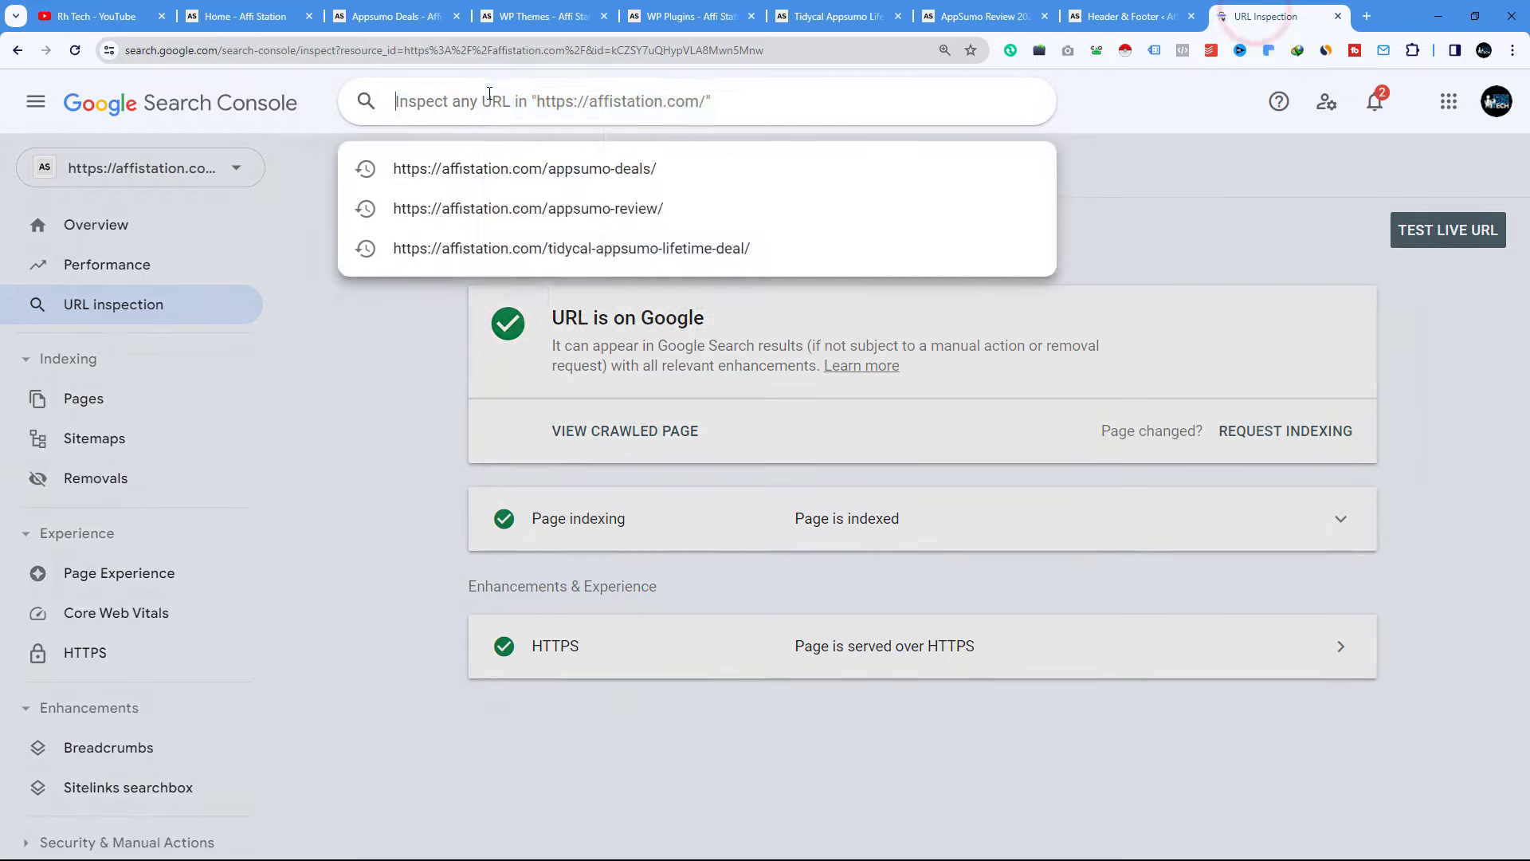
pyautogui.rightClick(488, 98)
pyautogui.click(542, 247)
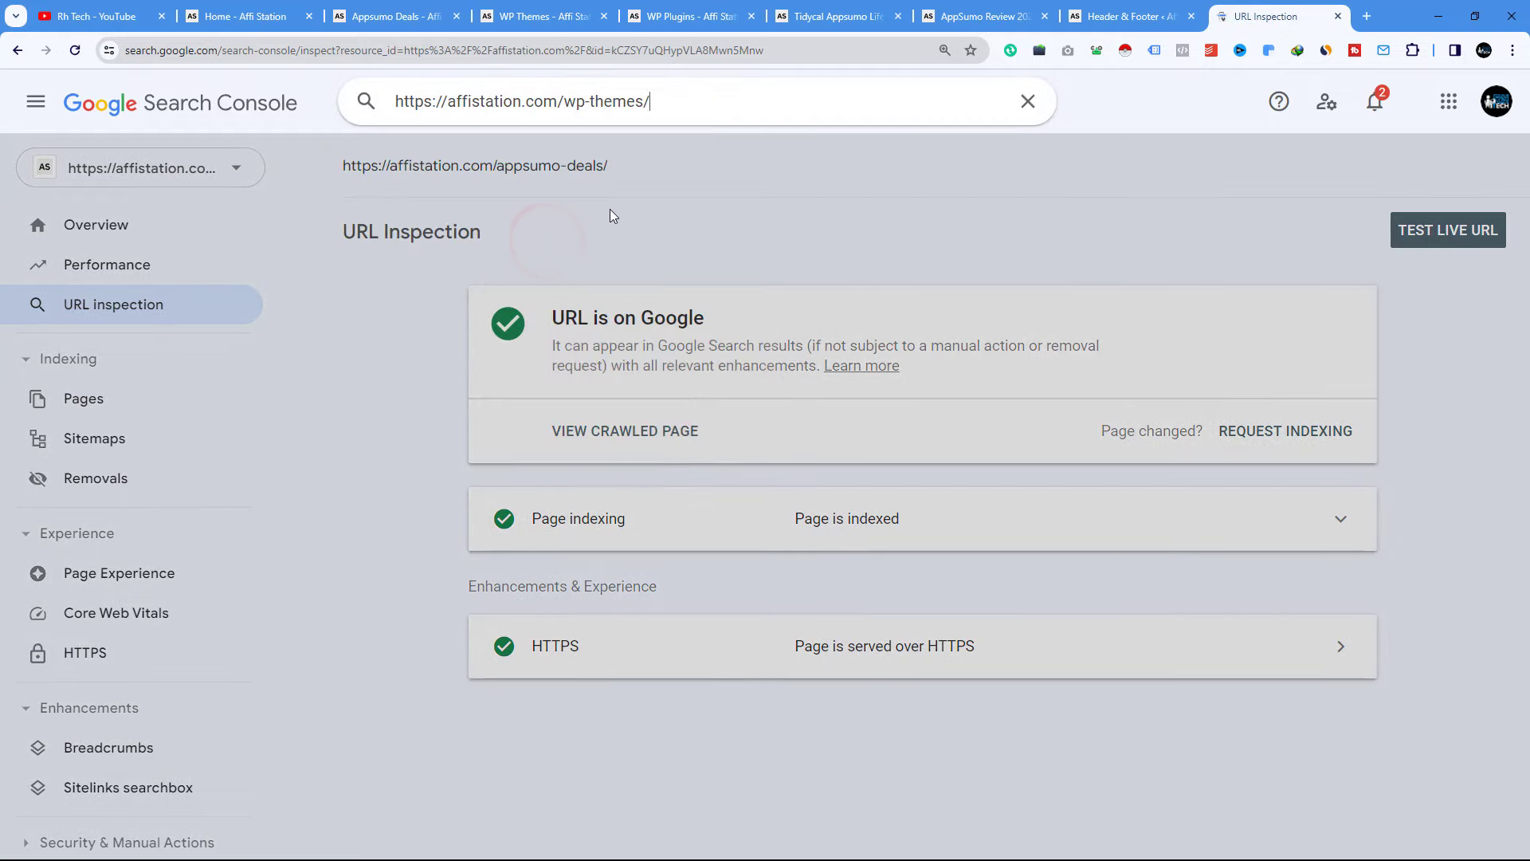
pyautogui.press('Return')
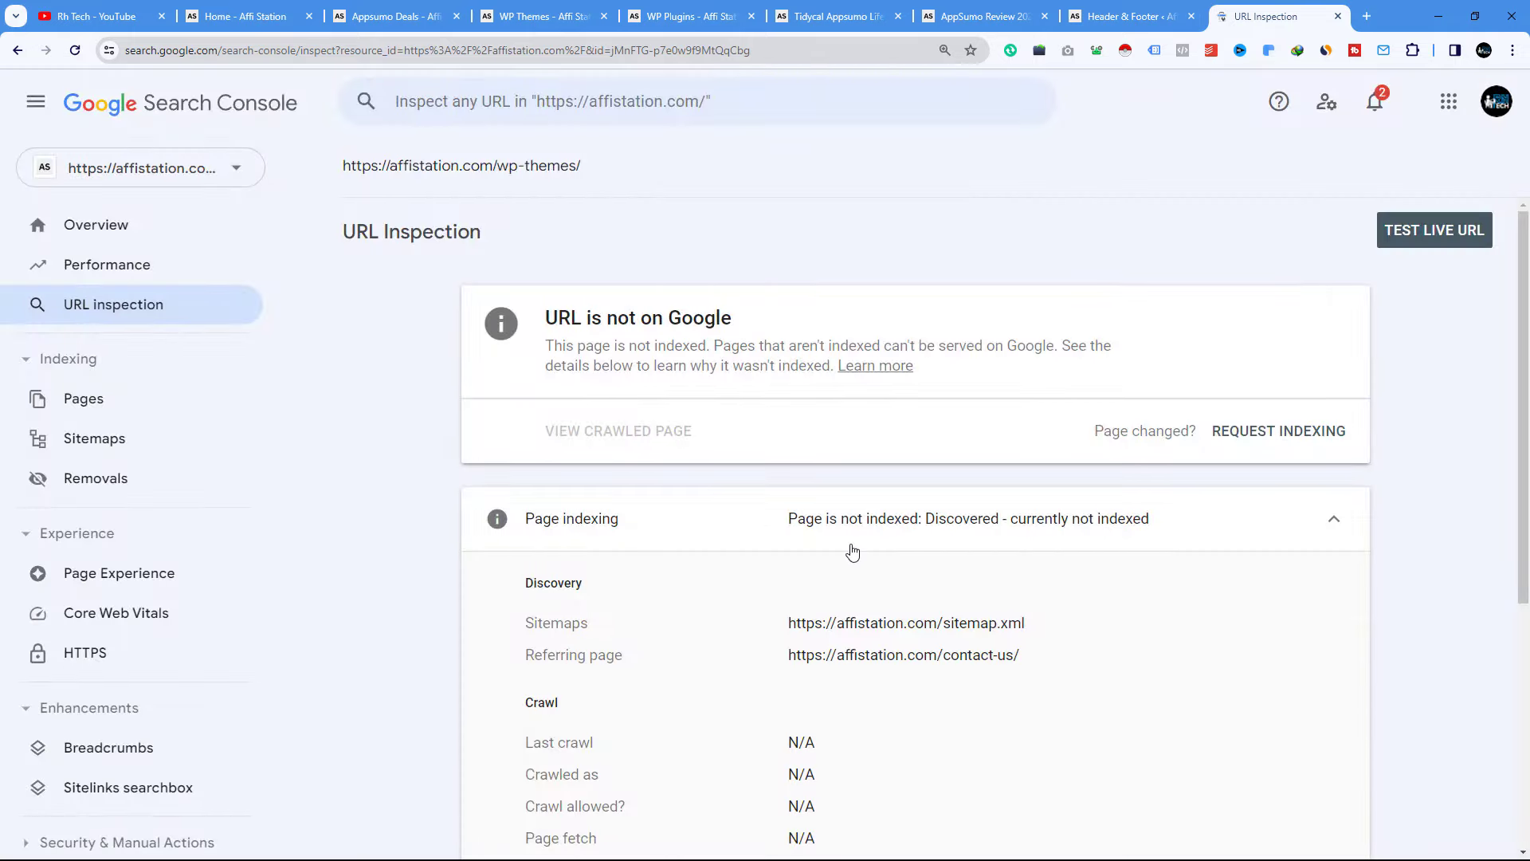
pyautogui.scroll(-4, 852, 550)
pyautogui.scroll(4, 851, 549)
pyautogui.click(1248, 436)
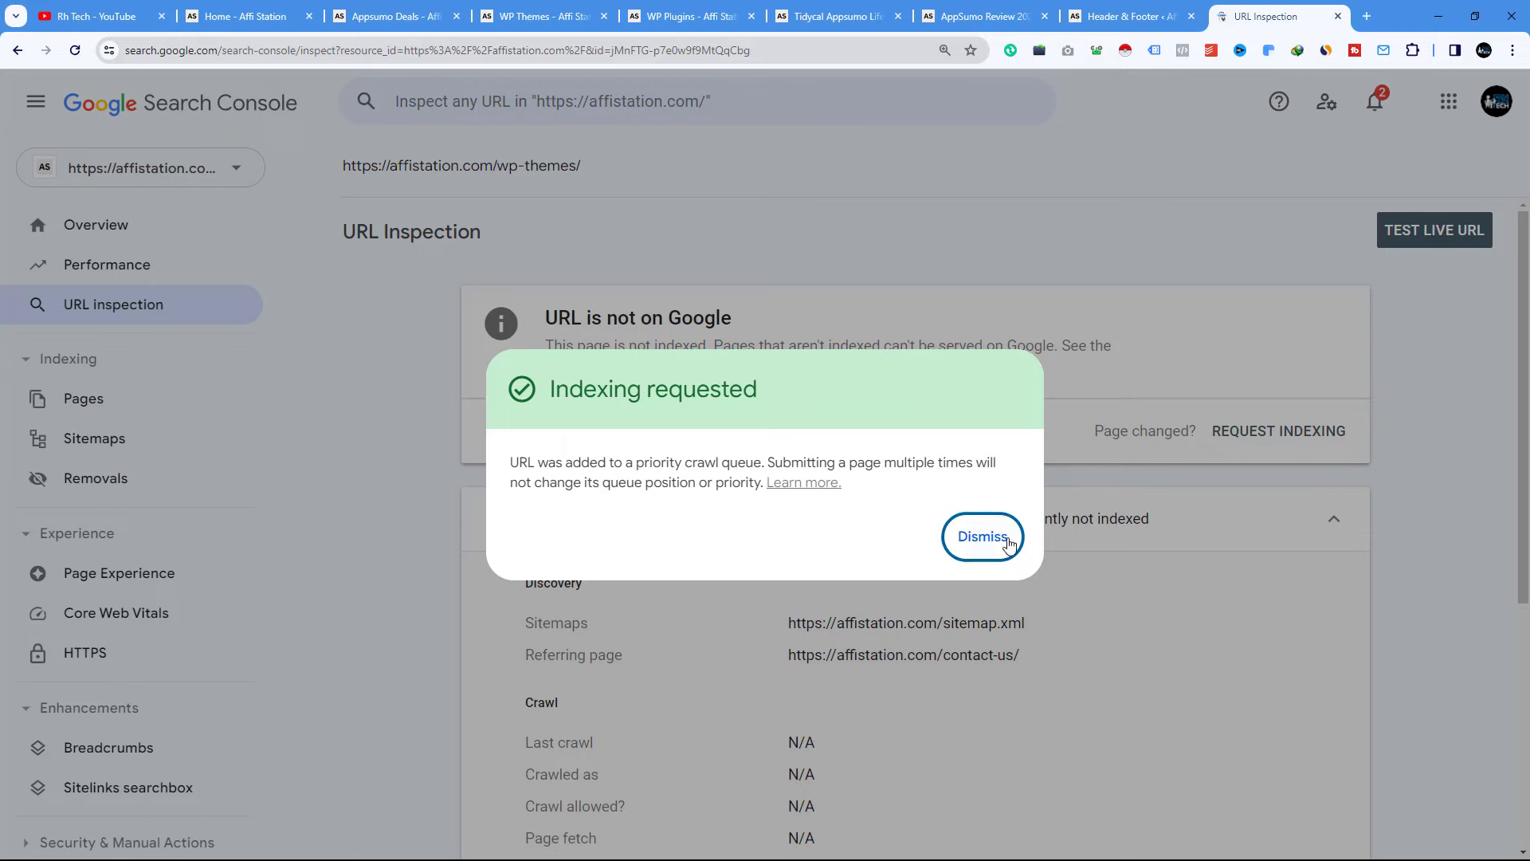
pyautogui.click(1003, 534)
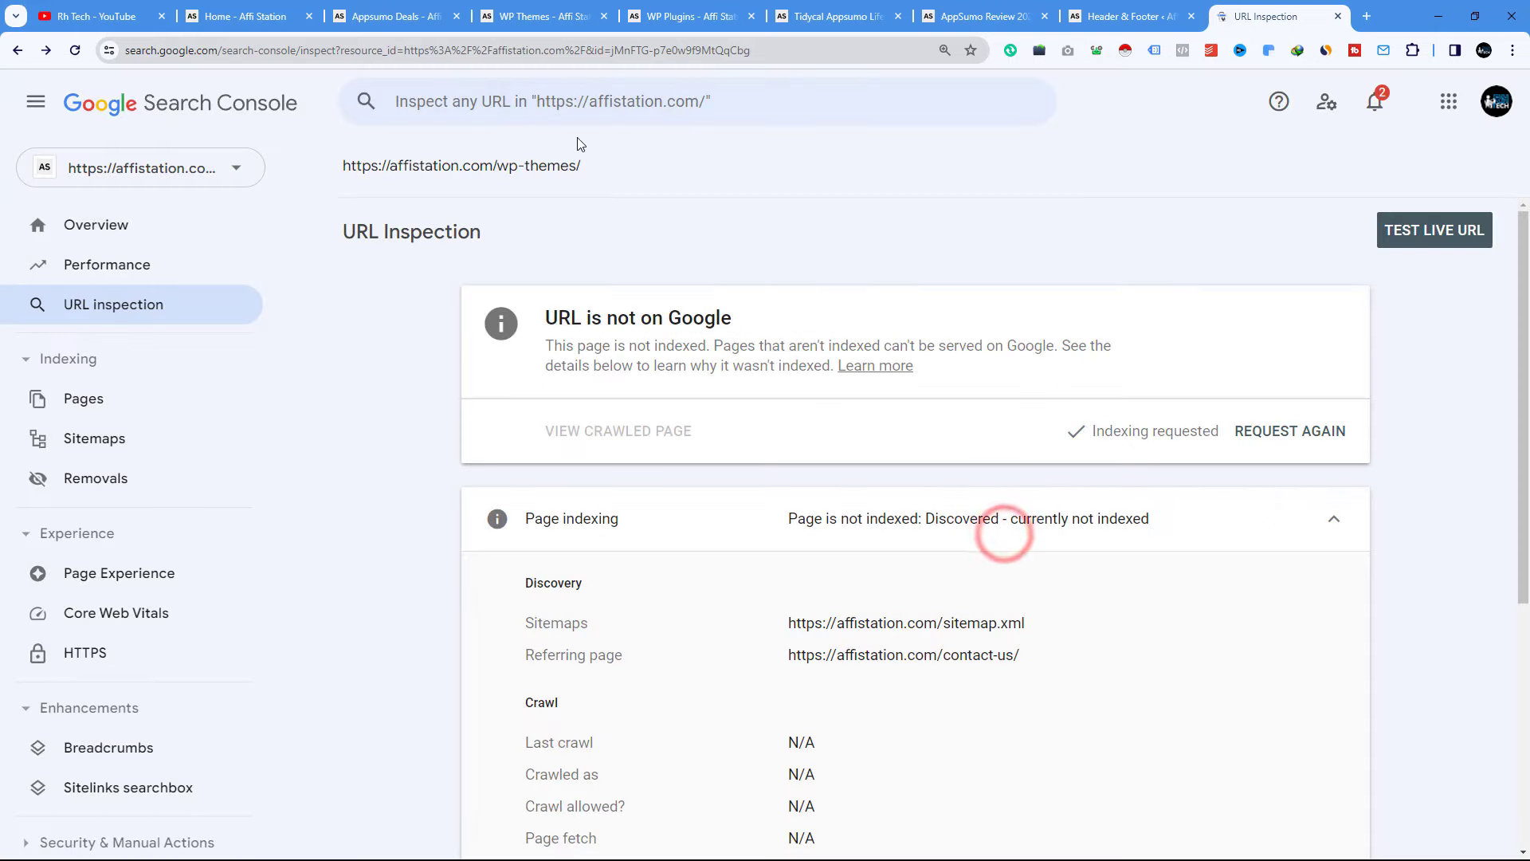
pyautogui.click(554, 101)
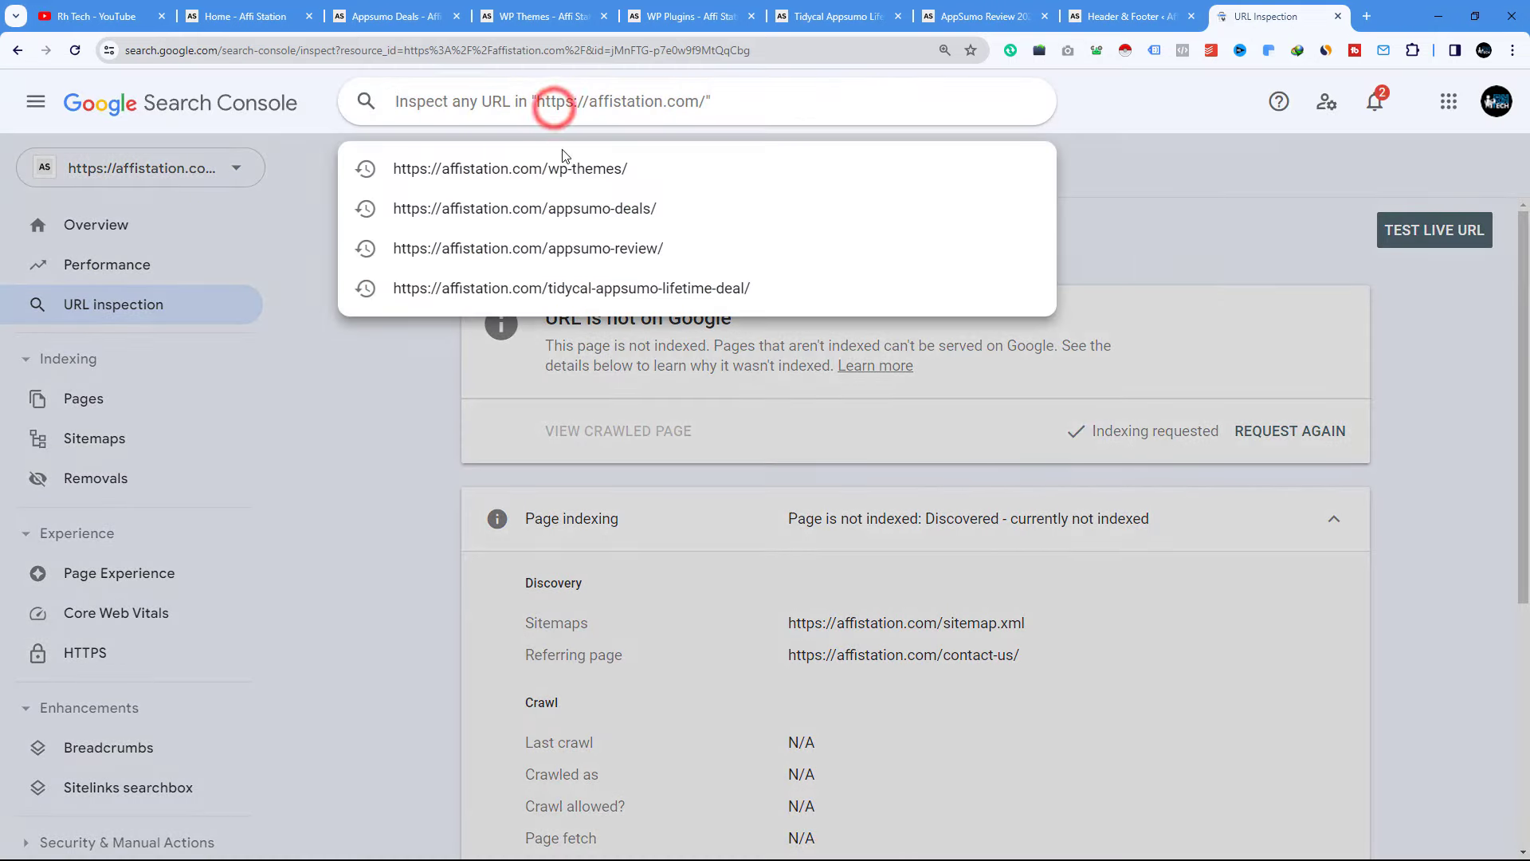
pyautogui.click(562, 211)
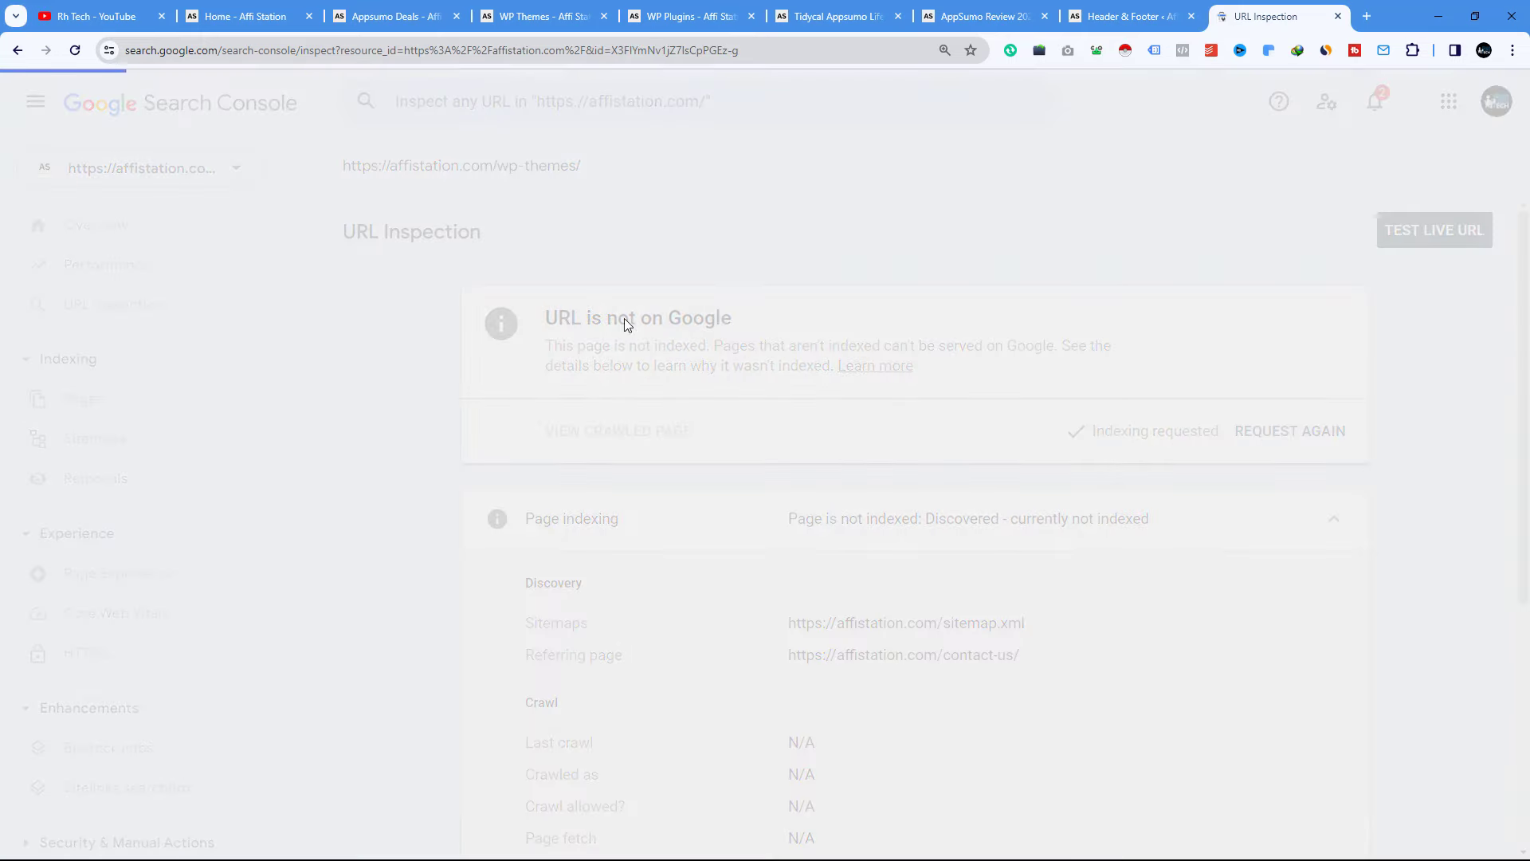
pyautogui.moveTo(550, 317); pyautogui.dragTo(715, 323)
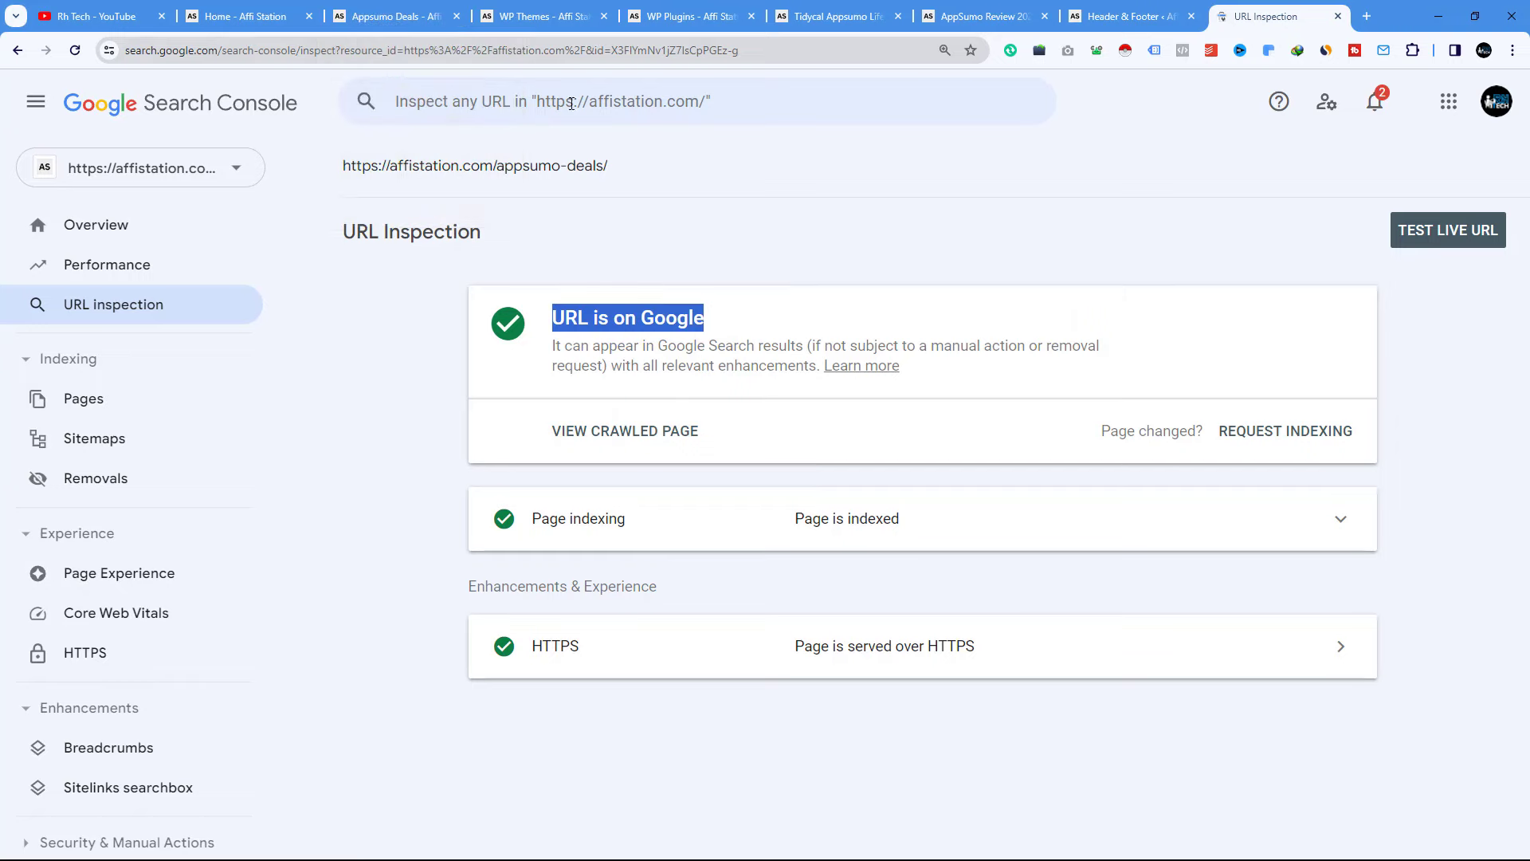
pyautogui.click(403, 17)
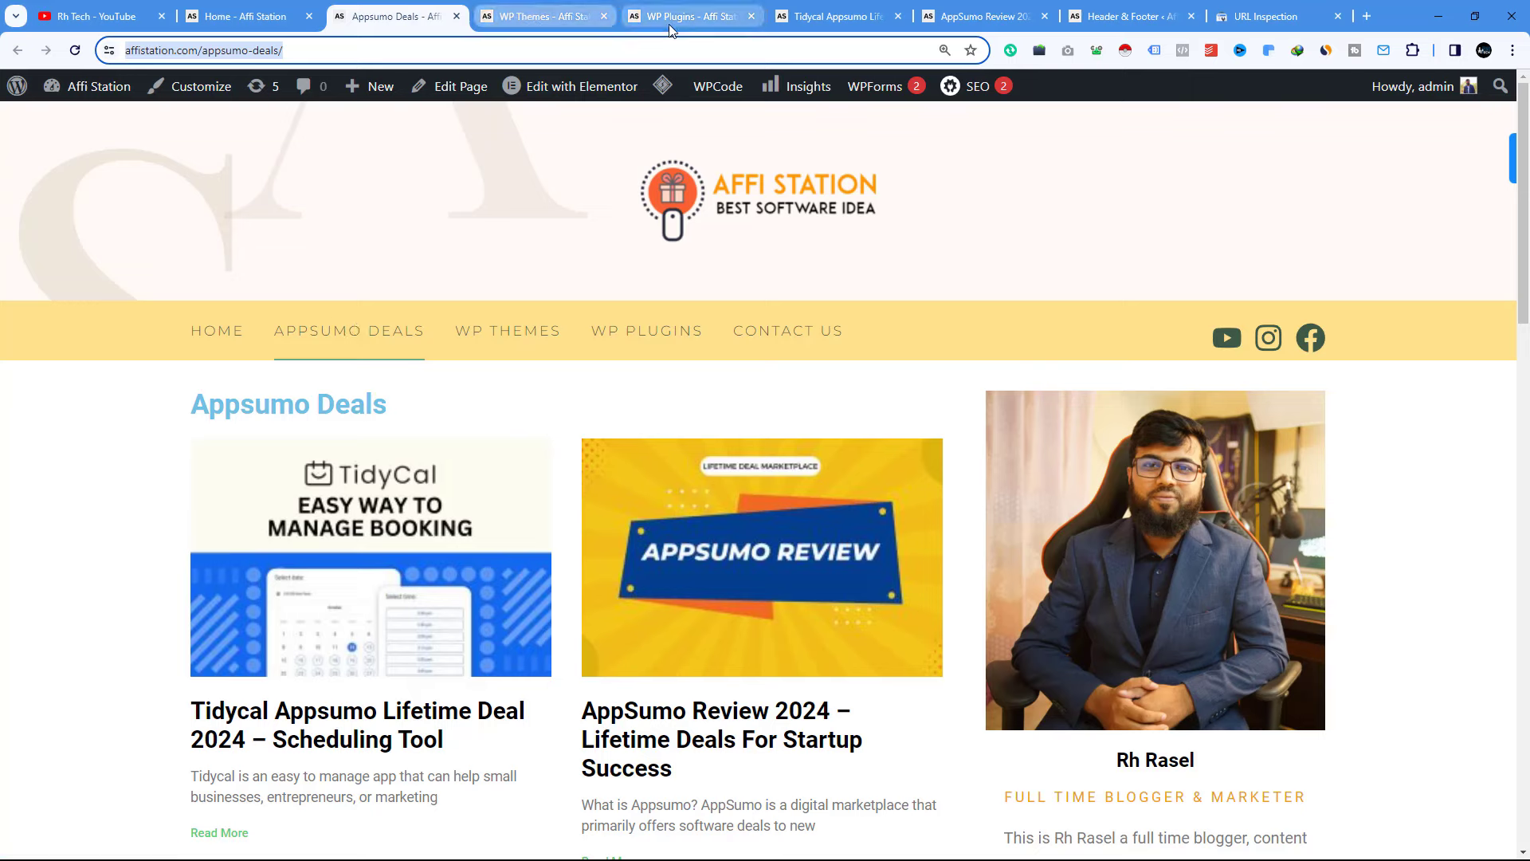
pyautogui.click(1248, 16)
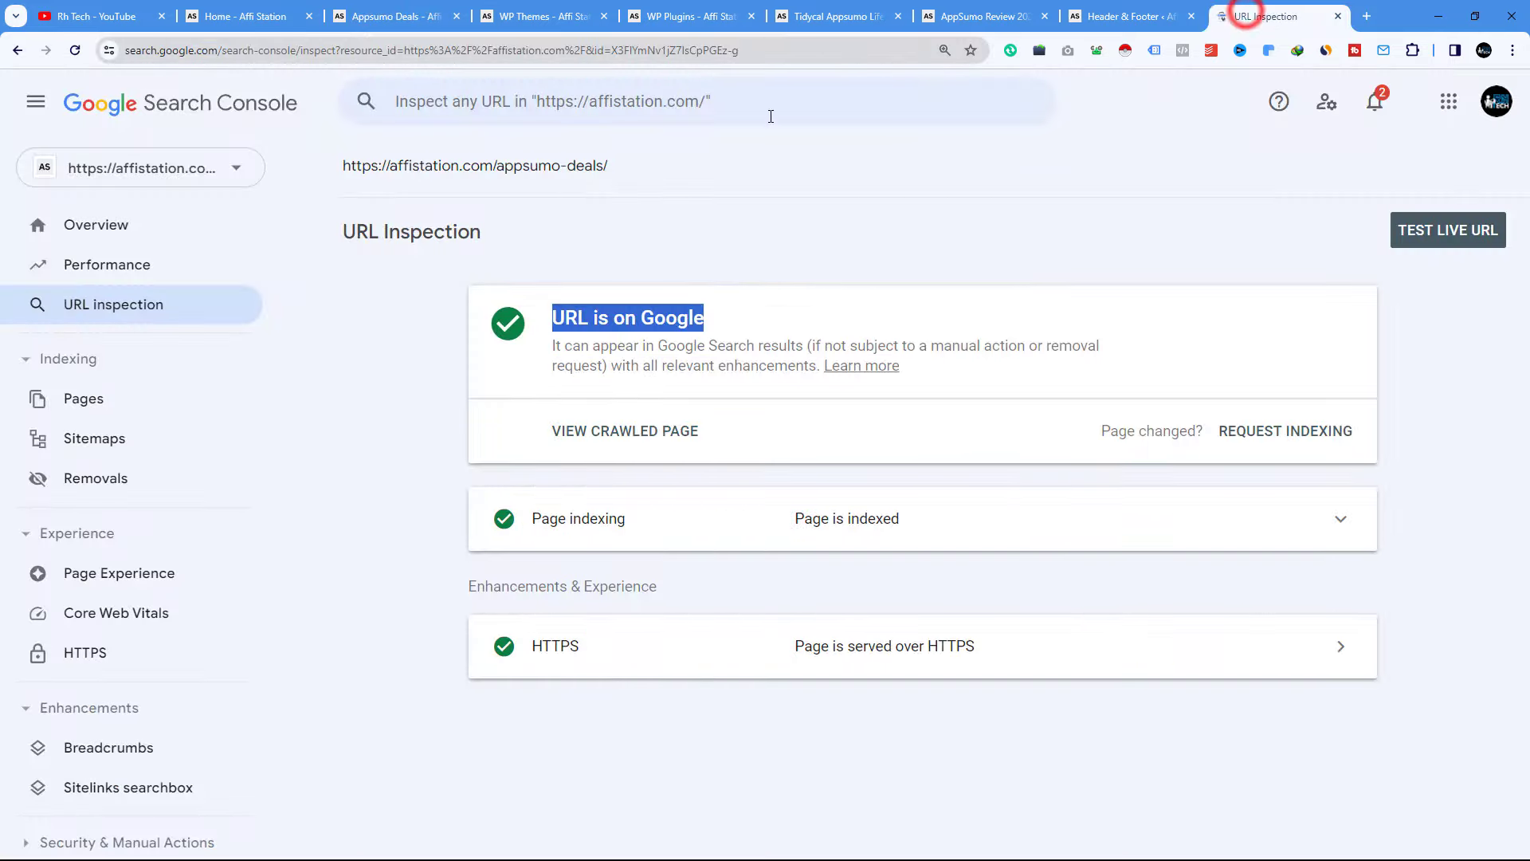
pyautogui.click(483, 104)
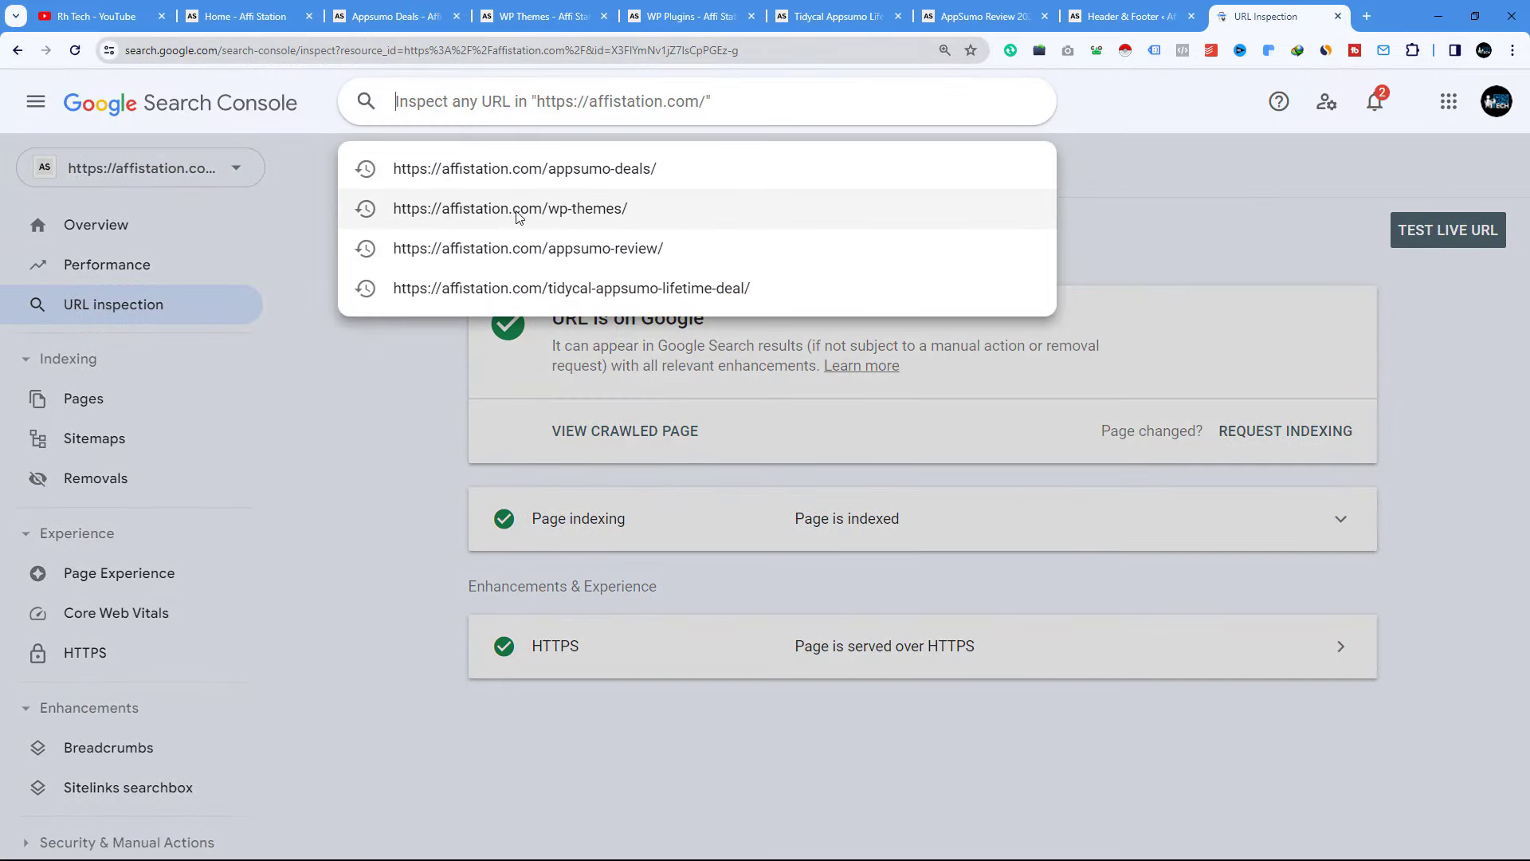
pyautogui.click(542, 213)
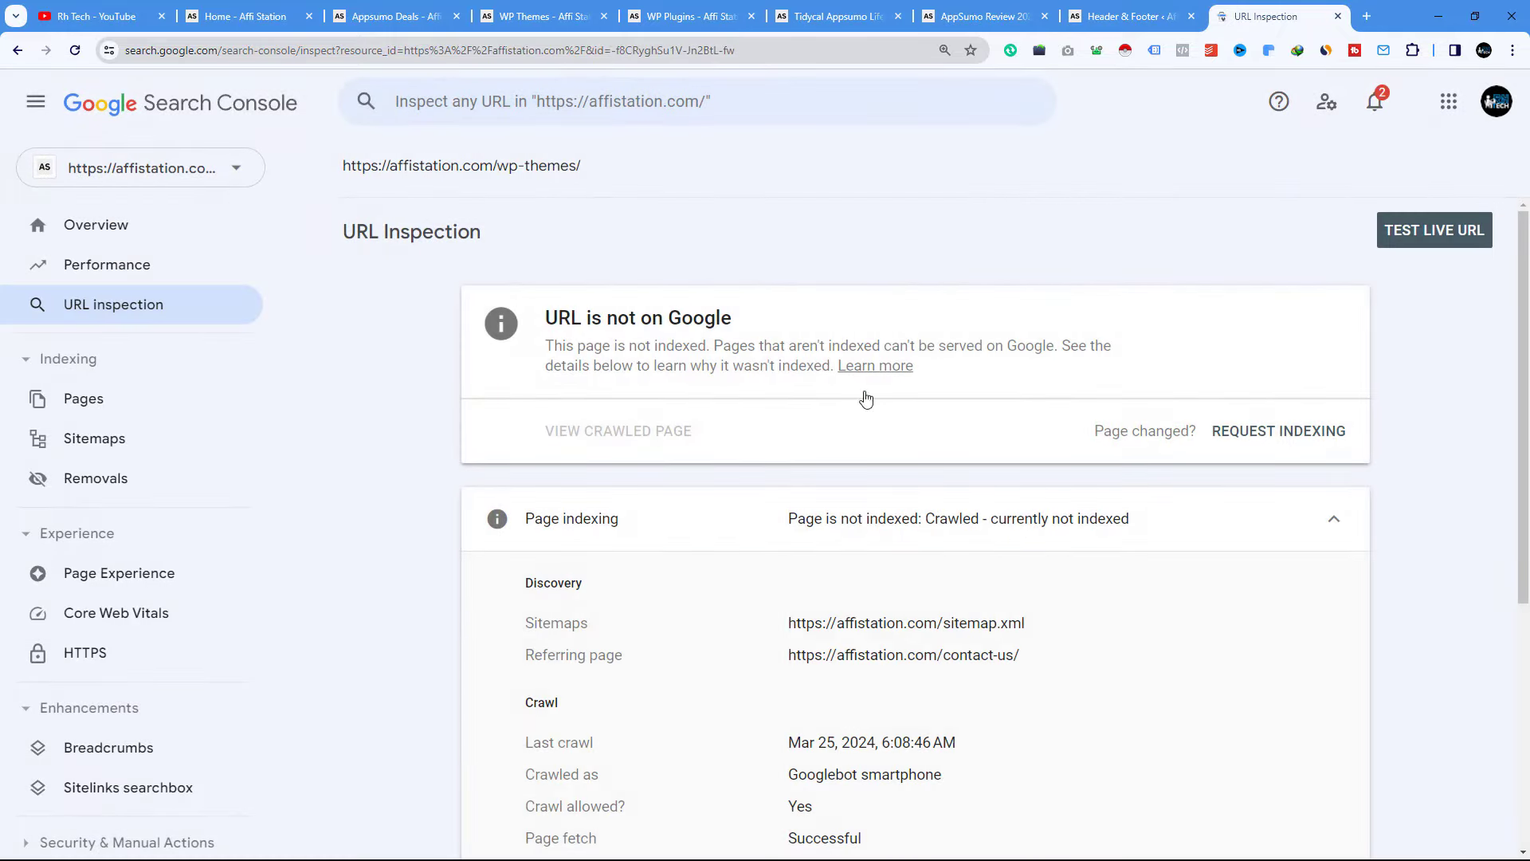
pyautogui.scroll(-4, 767, 437)
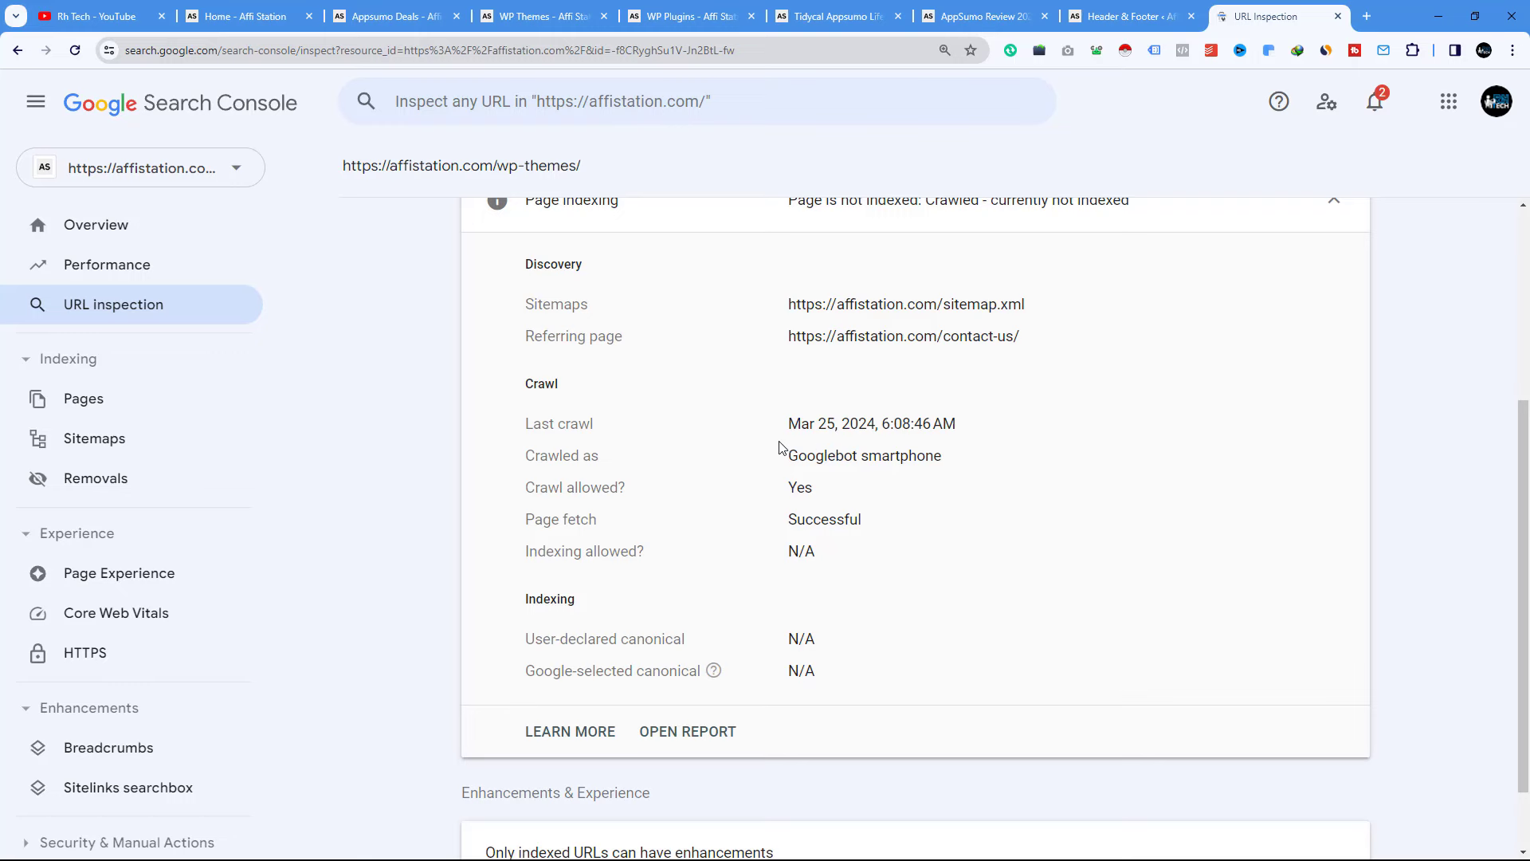
pyautogui.moveTo(788, 428); pyautogui.dragTo(960, 430)
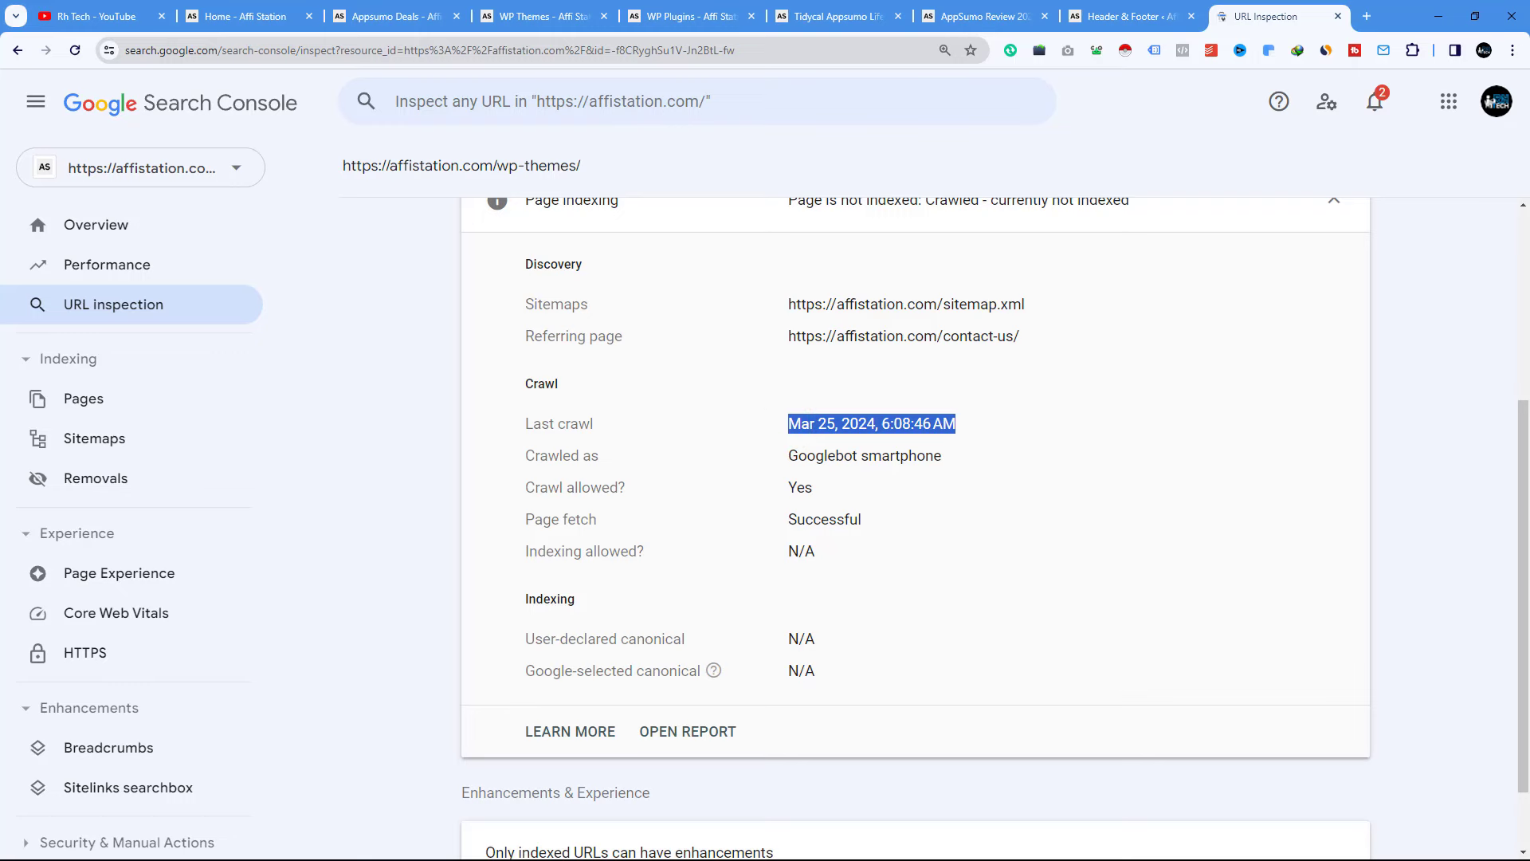
pyautogui.click(883, 420)
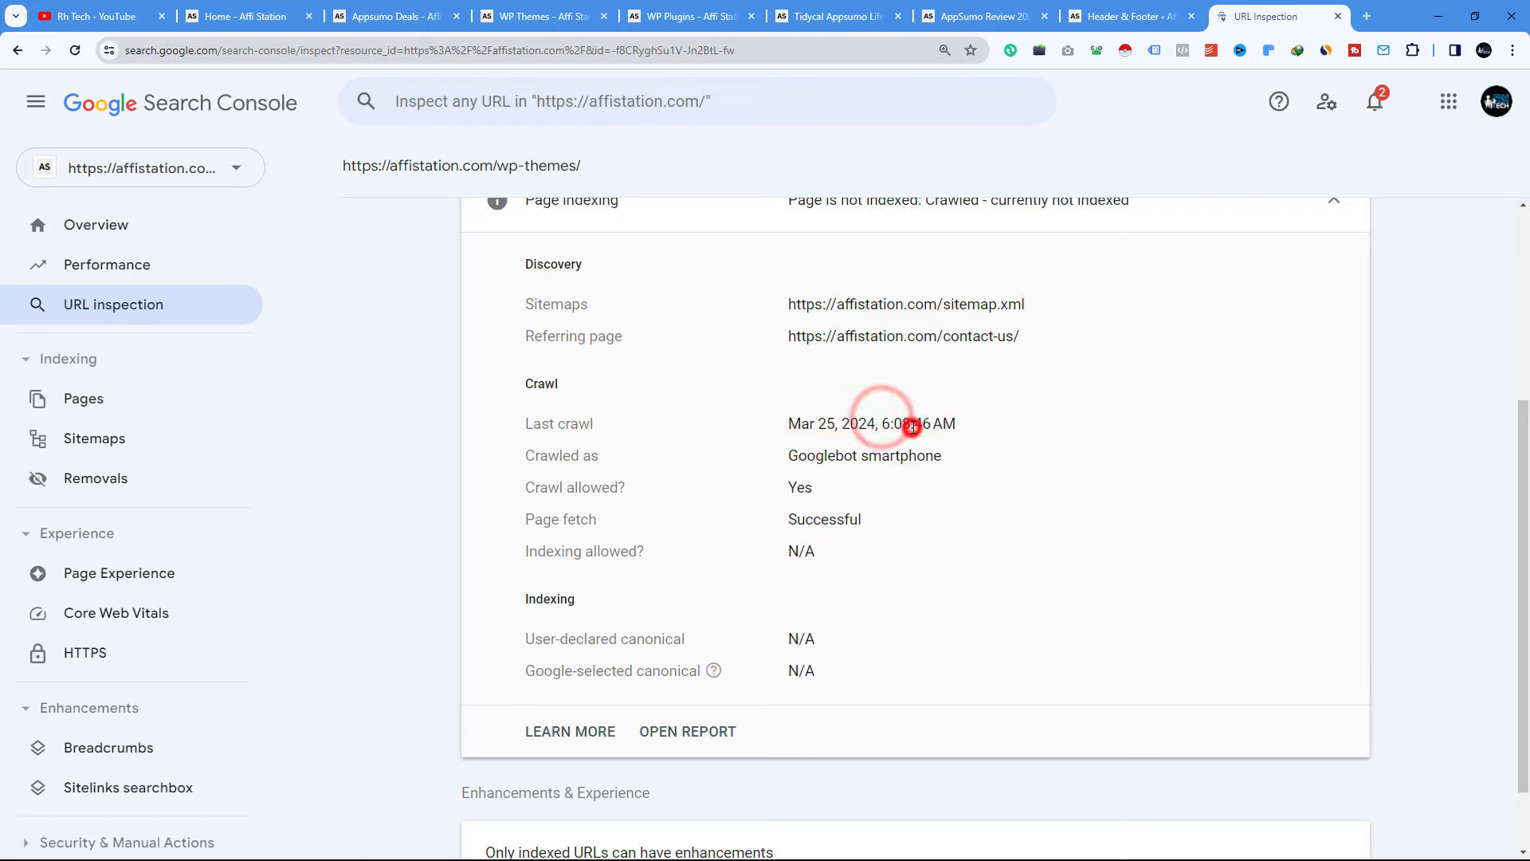
pyautogui.moveTo(883, 426); pyautogui.dragTo(957, 427)
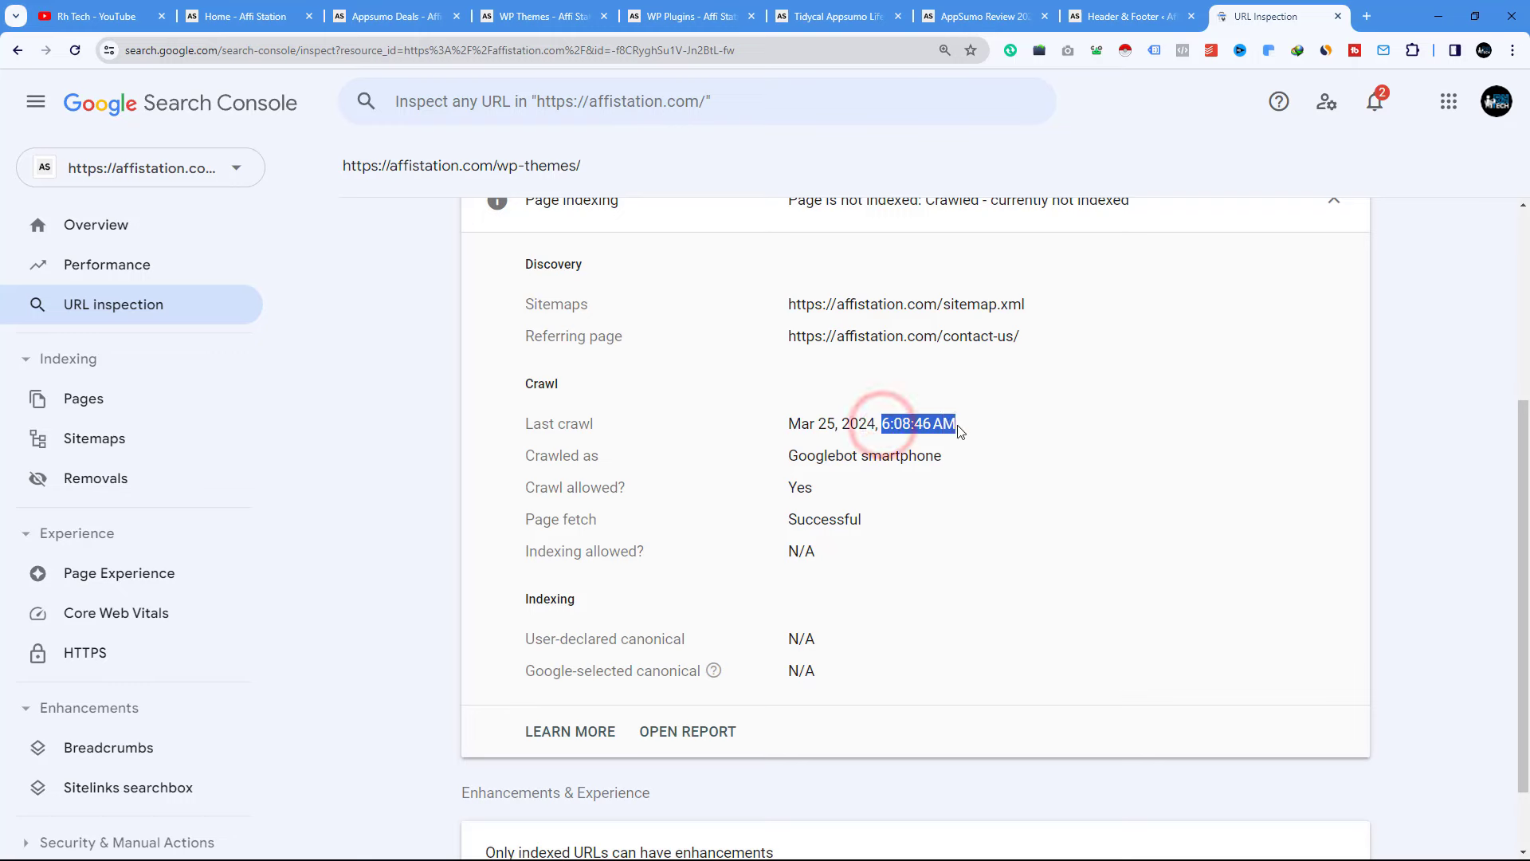
pyautogui.click(891, 425)
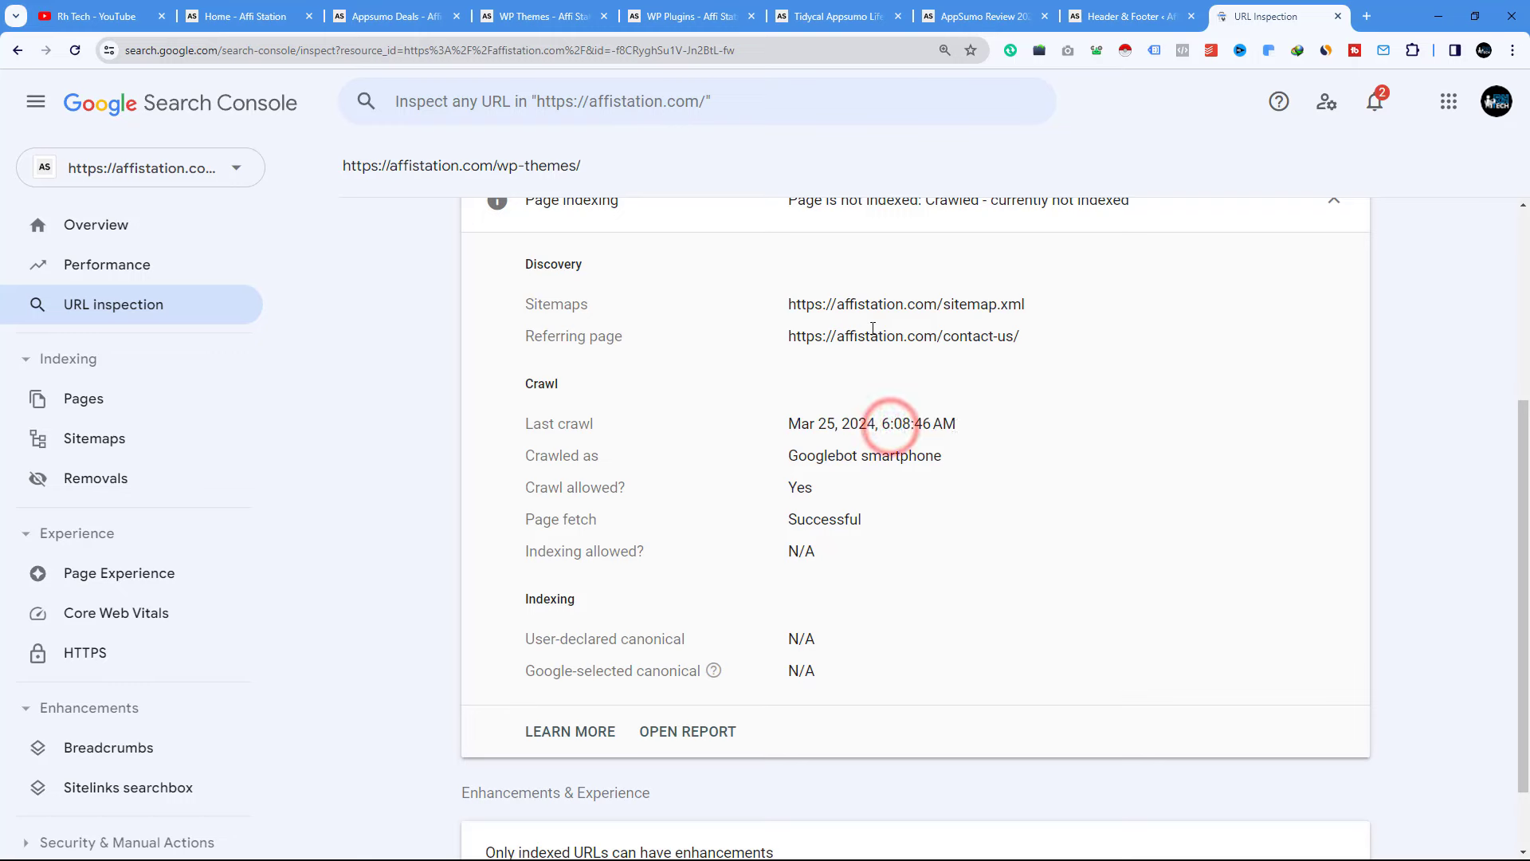
pyautogui.doubleClick(818, 421)
pyautogui.moveTo(871, 421); pyautogui.dragTo(925, 423)
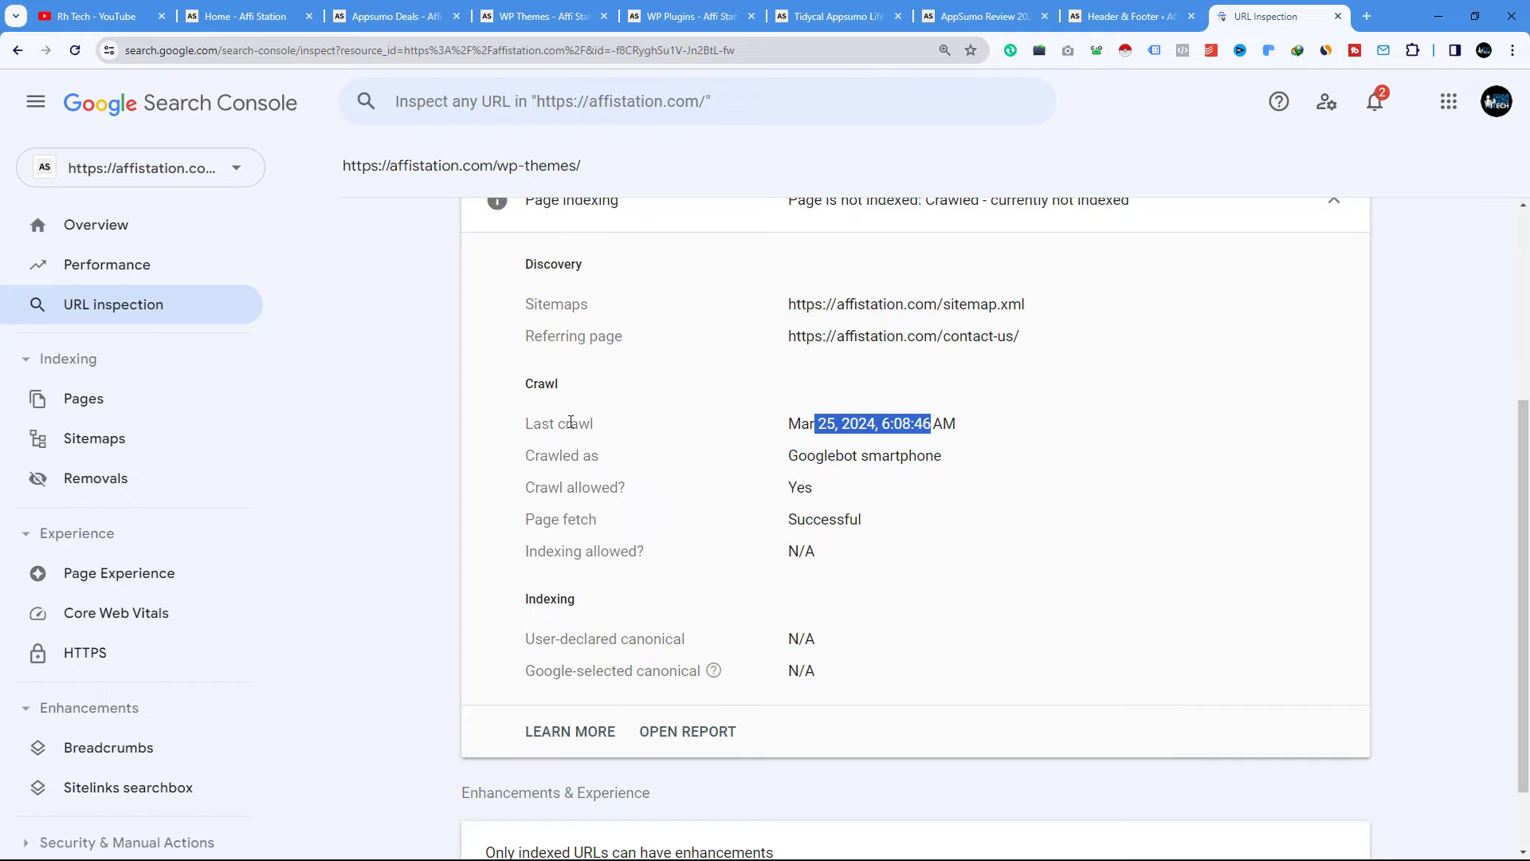
pyautogui.click(692, 7)
pyautogui.click(217, 50)
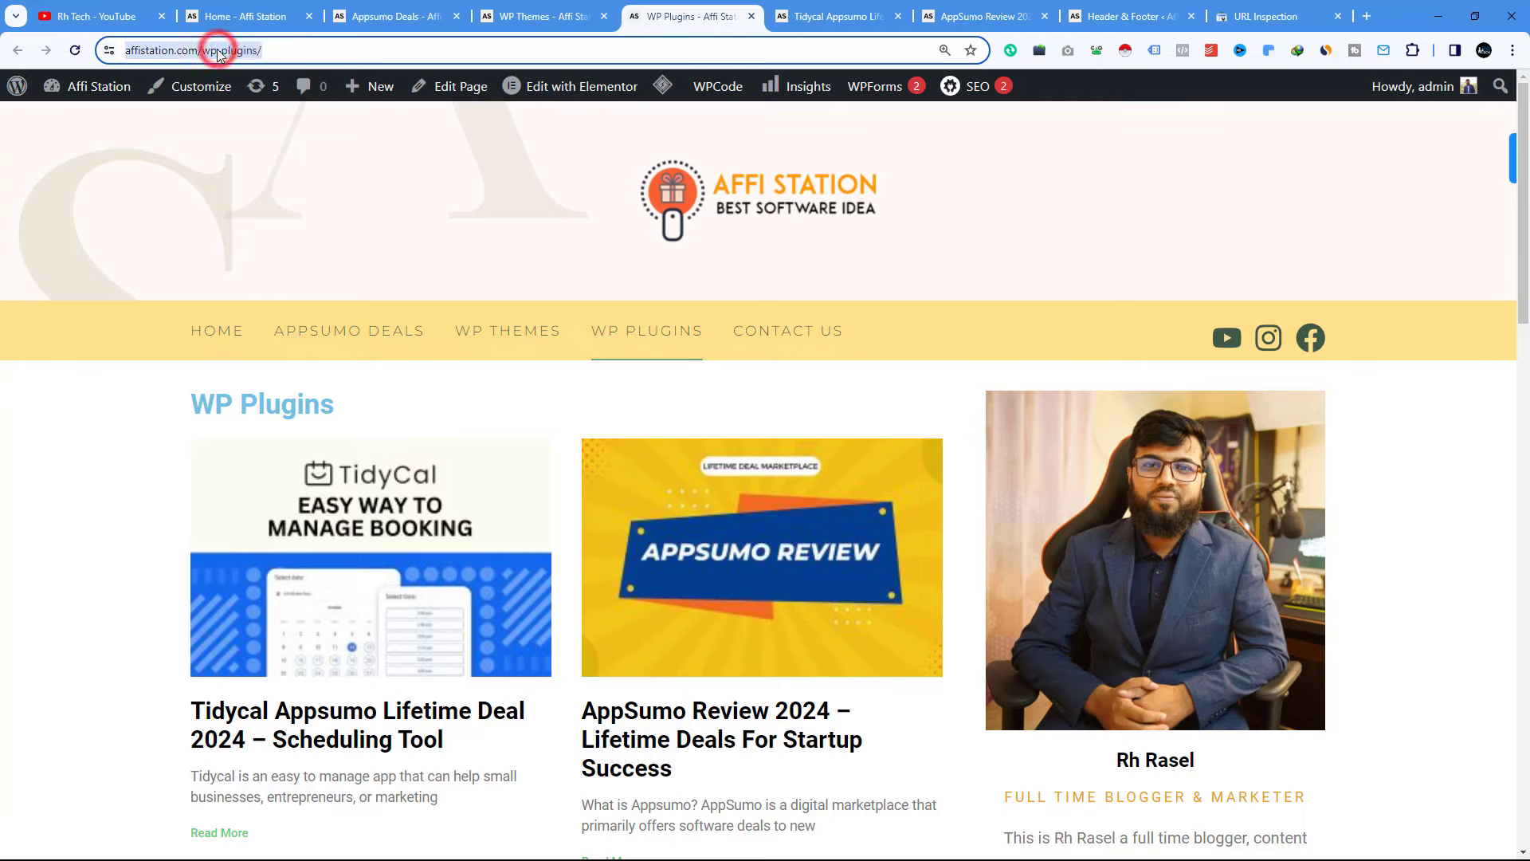
pyautogui.rightClick(218, 51)
pyautogui.click(281, 194)
pyautogui.click(1285, 4)
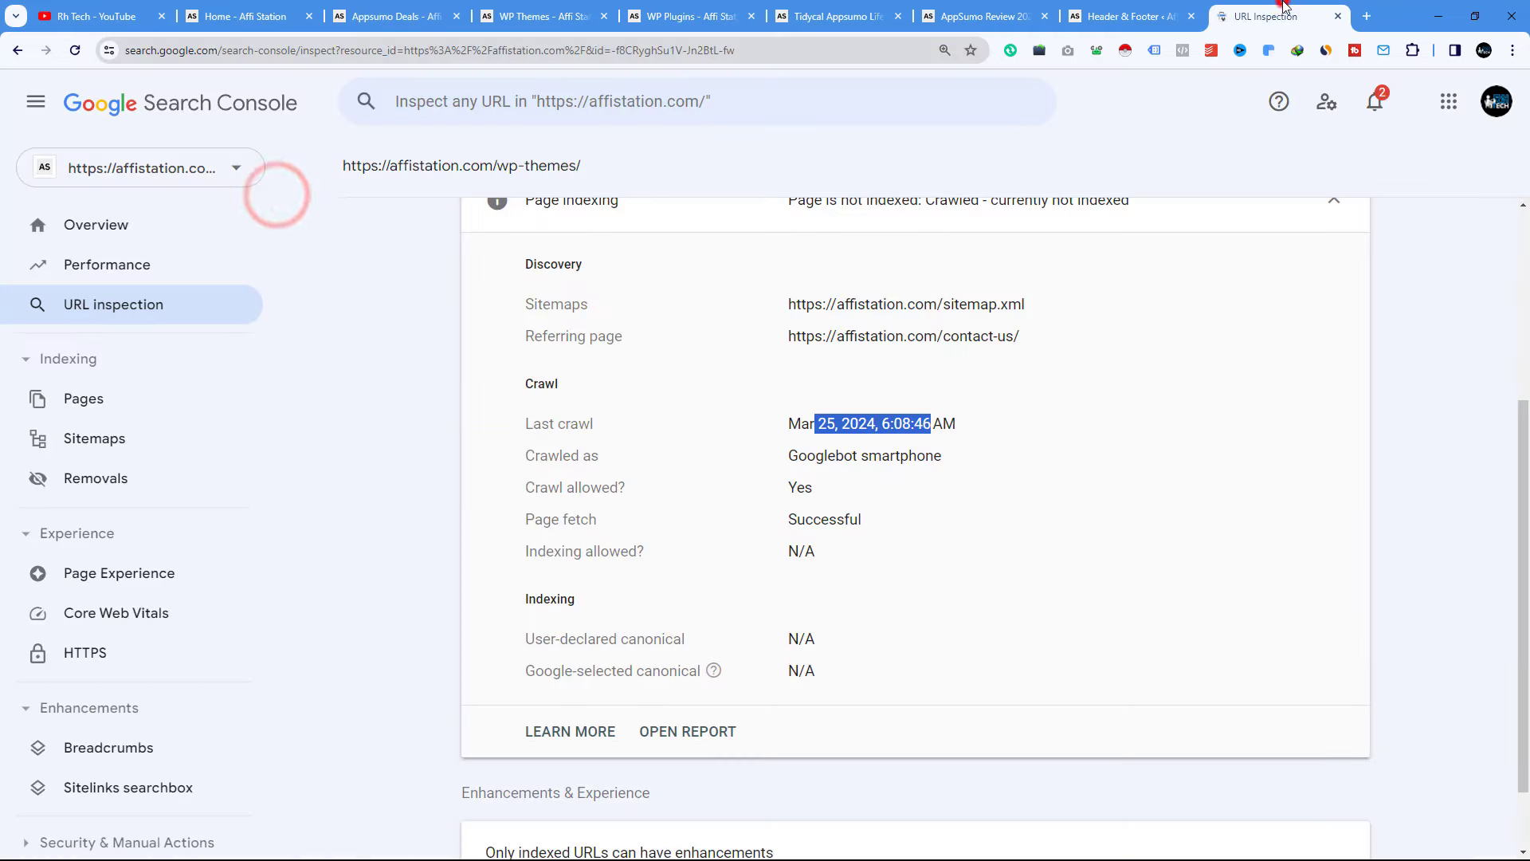
pyautogui.click(561, 101)
pyautogui.rightClick(552, 101)
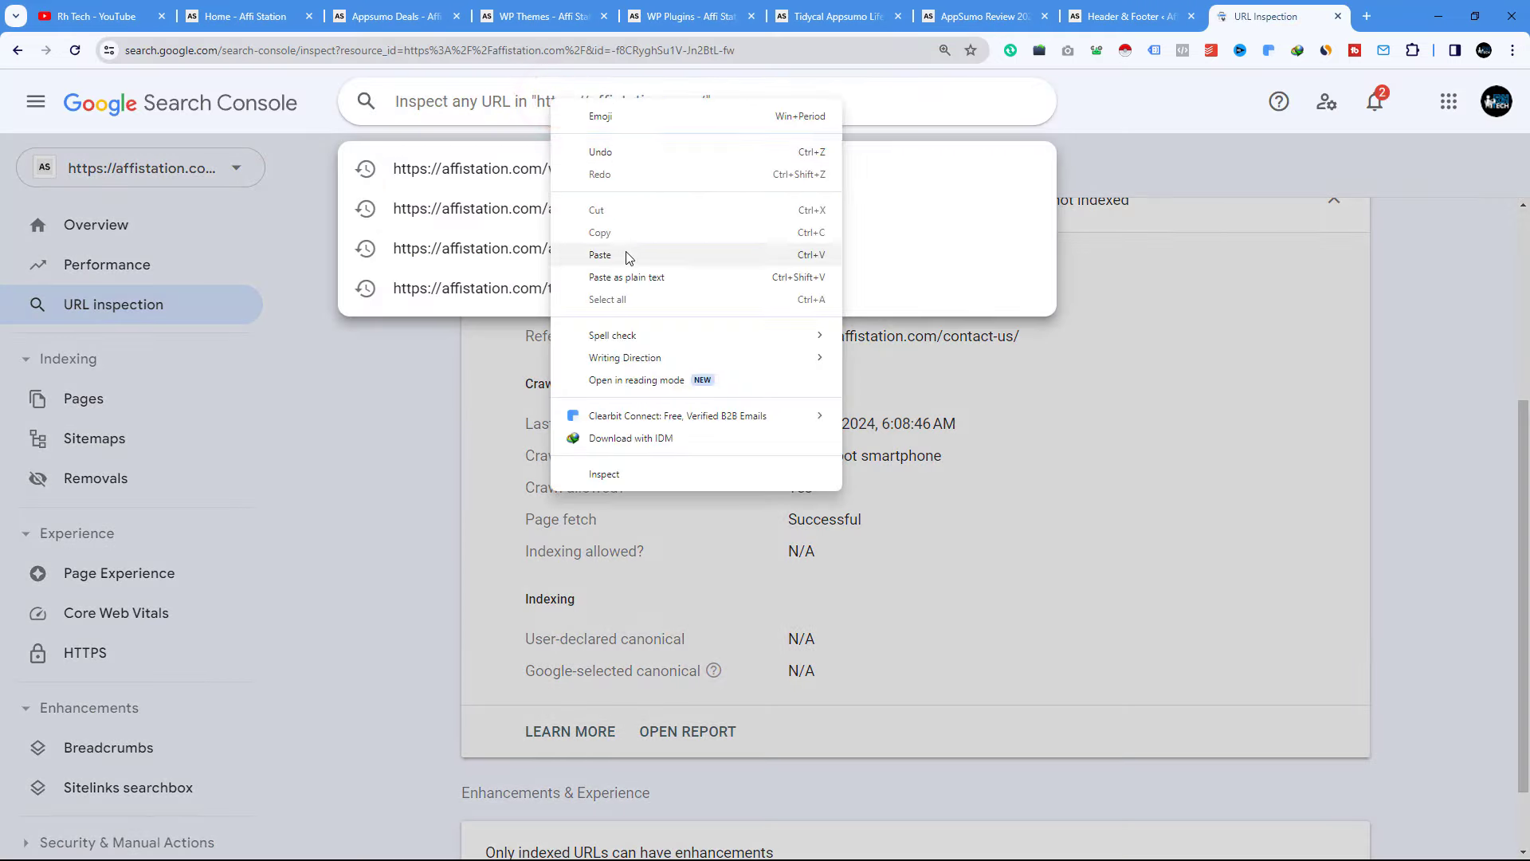
pyautogui.click(629, 255)
pyautogui.press('Return')
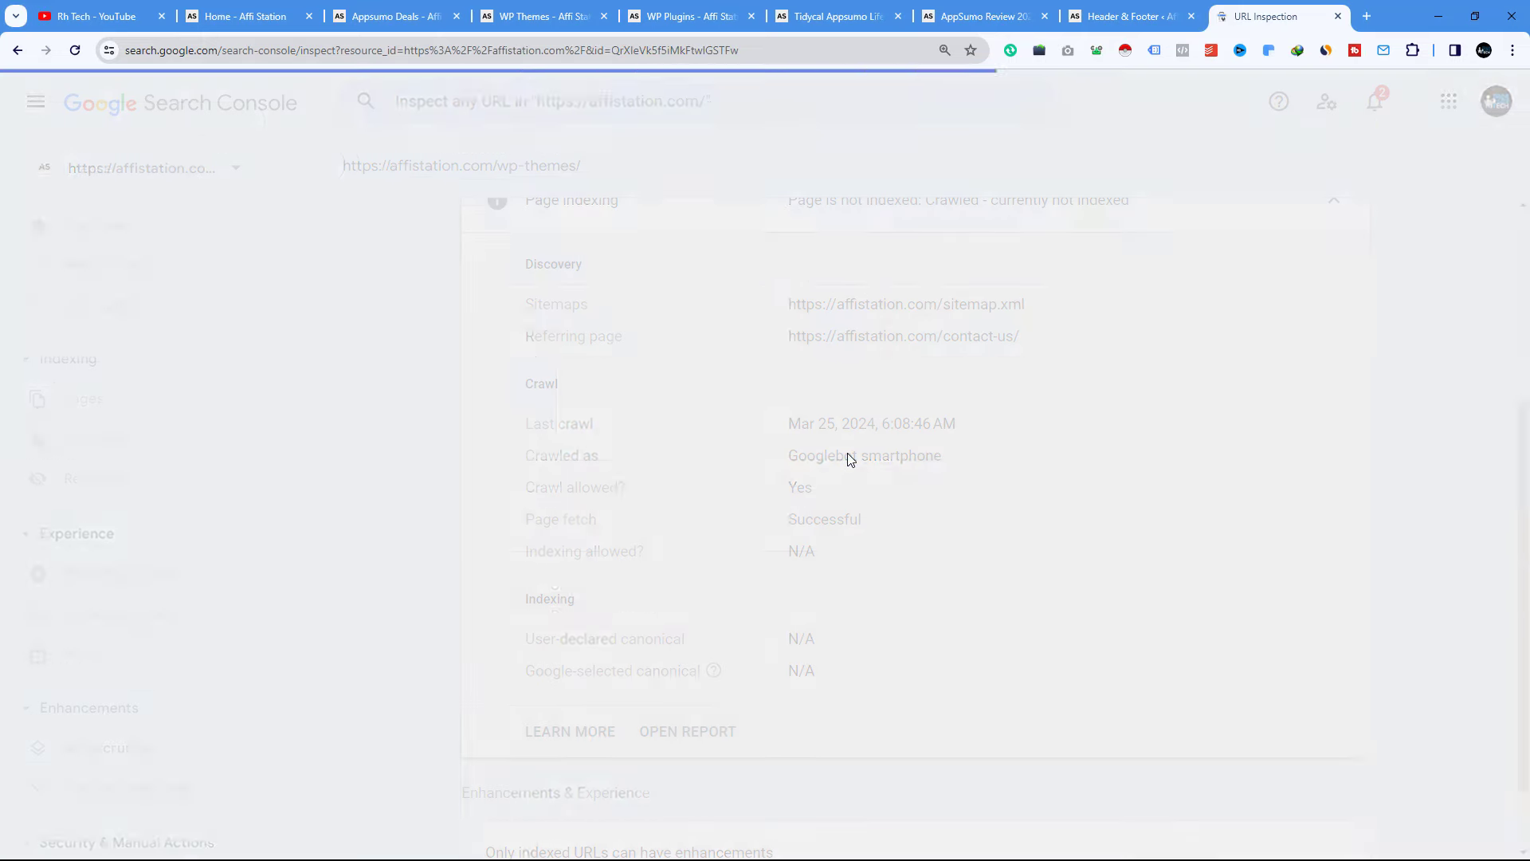
# Check the WP Plugins page's Google status, request its indexing and dismiss the confirmation
pyautogui.moveTo(546, 325); pyautogui.dragTo(726, 320)
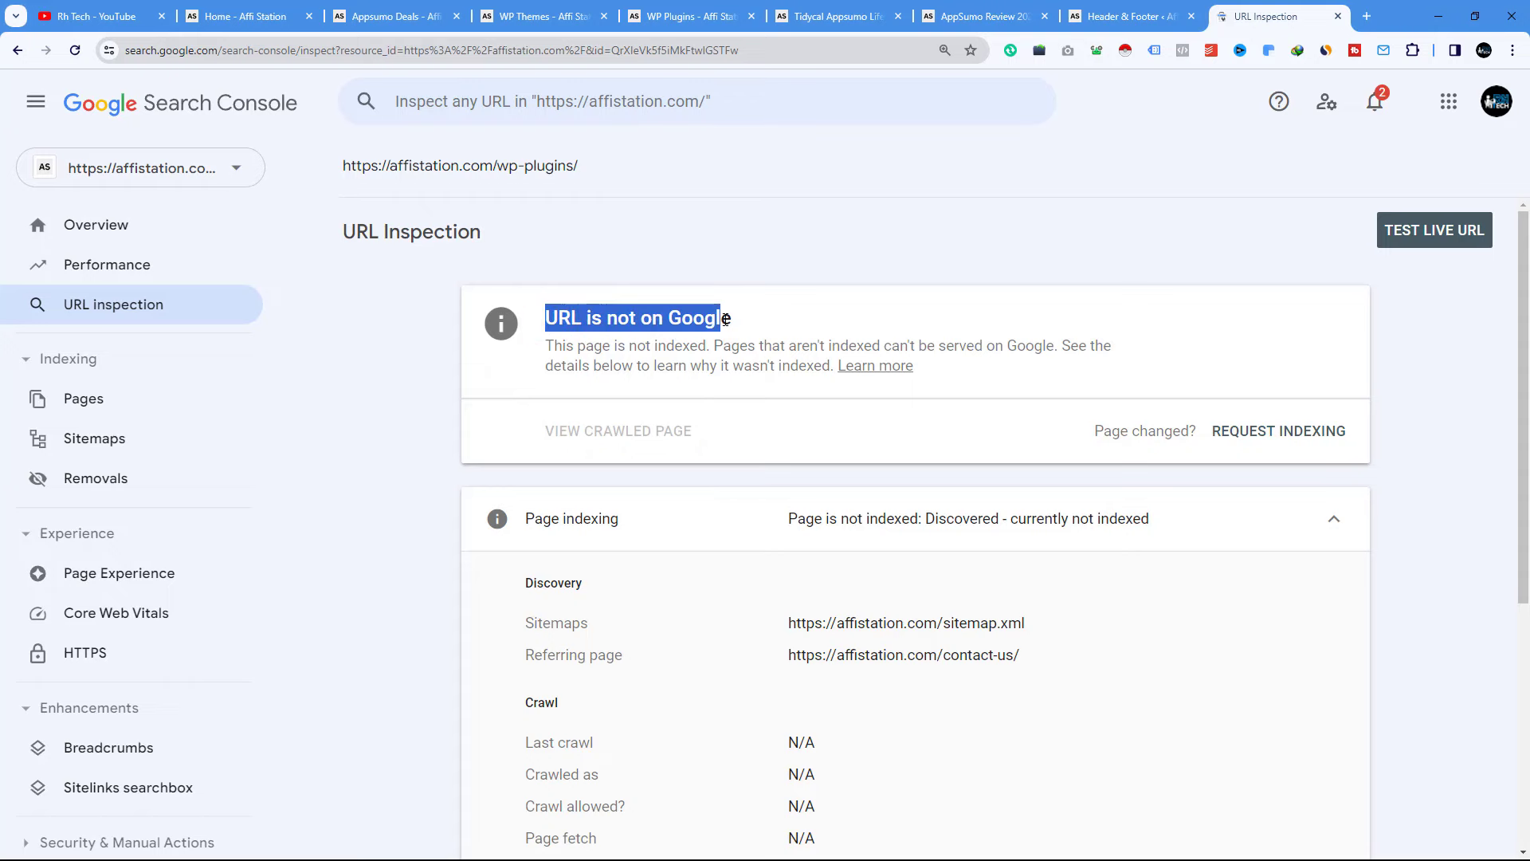
pyautogui.click(1271, 434)
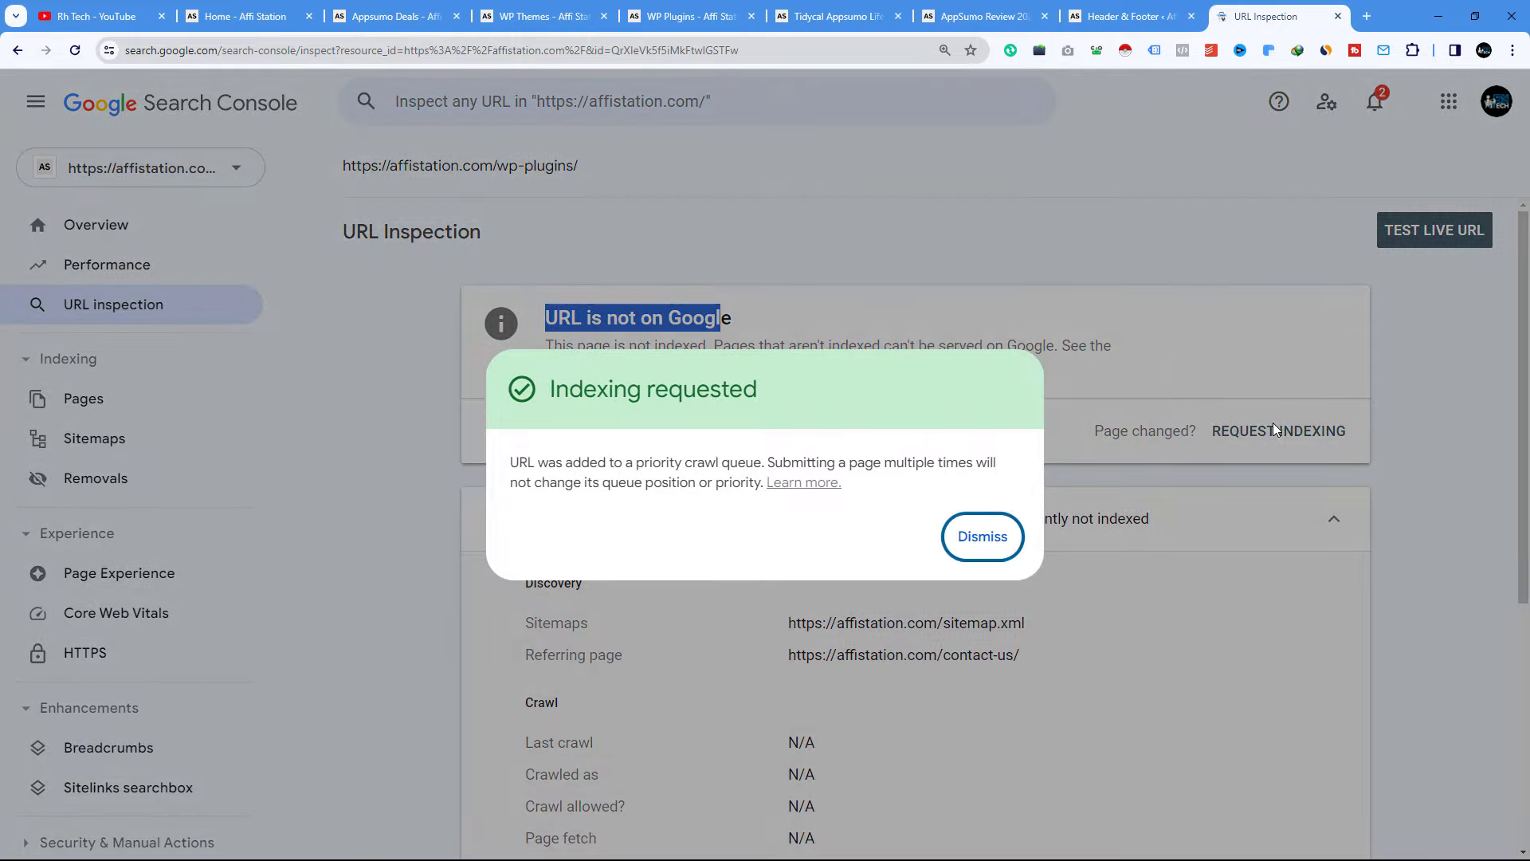
pyautogui.click(954, 544)
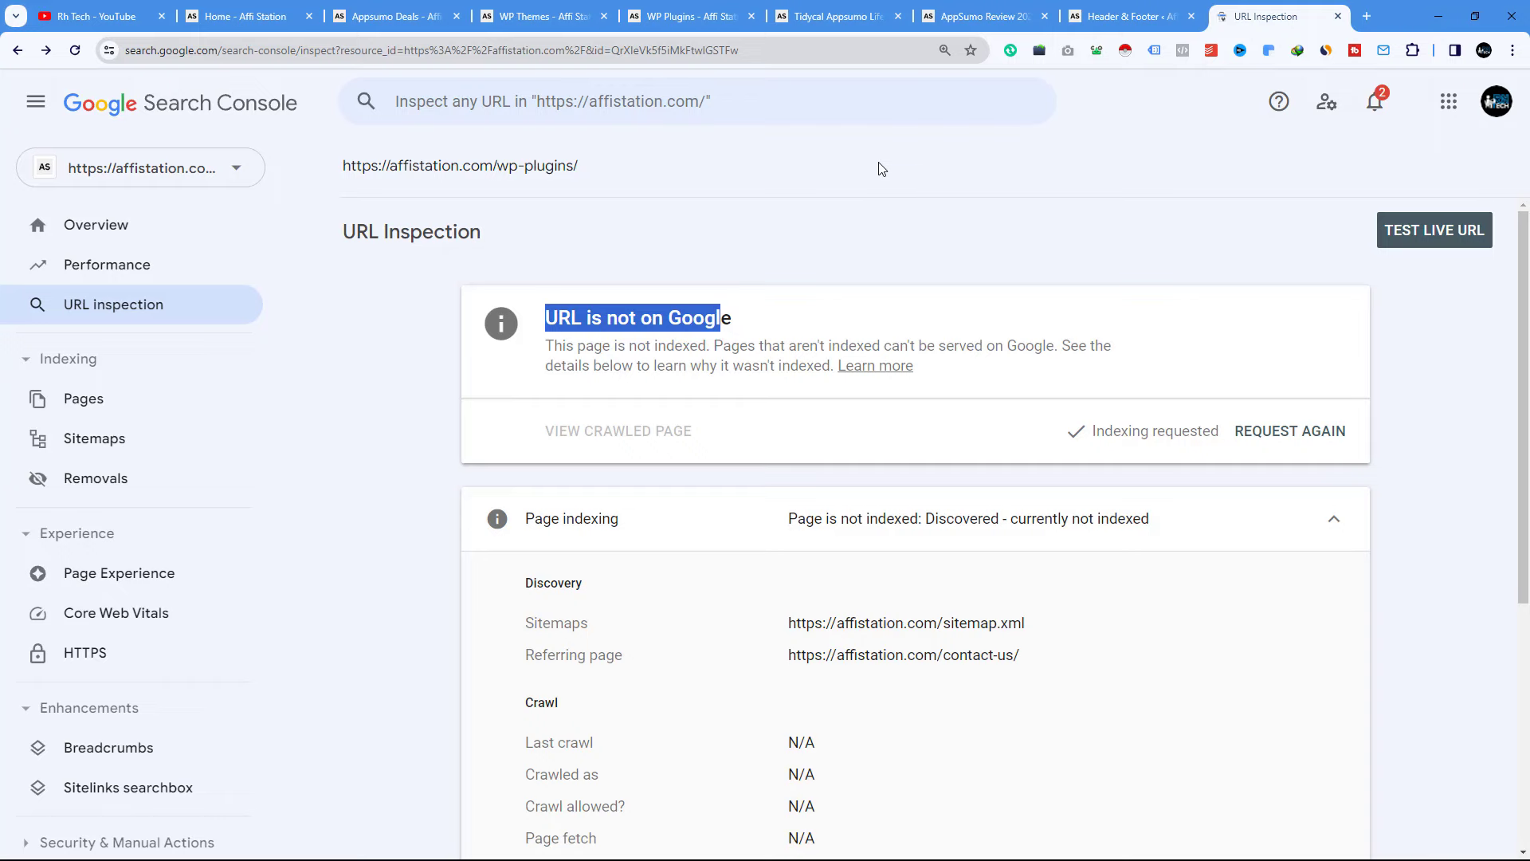
pyautogui.click(596, 102)
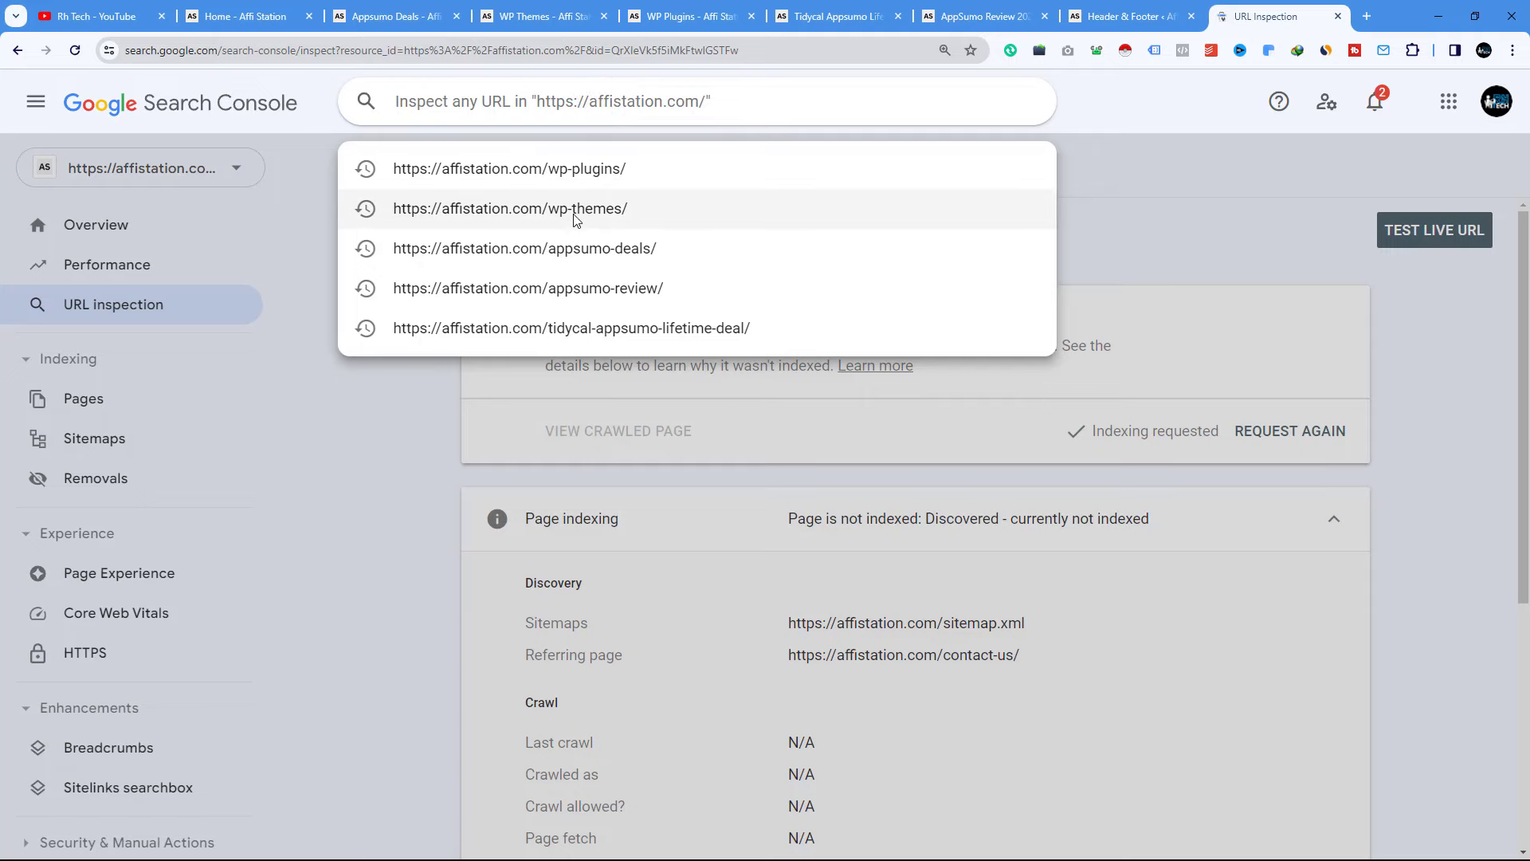
pyautogui.click(566, 209)
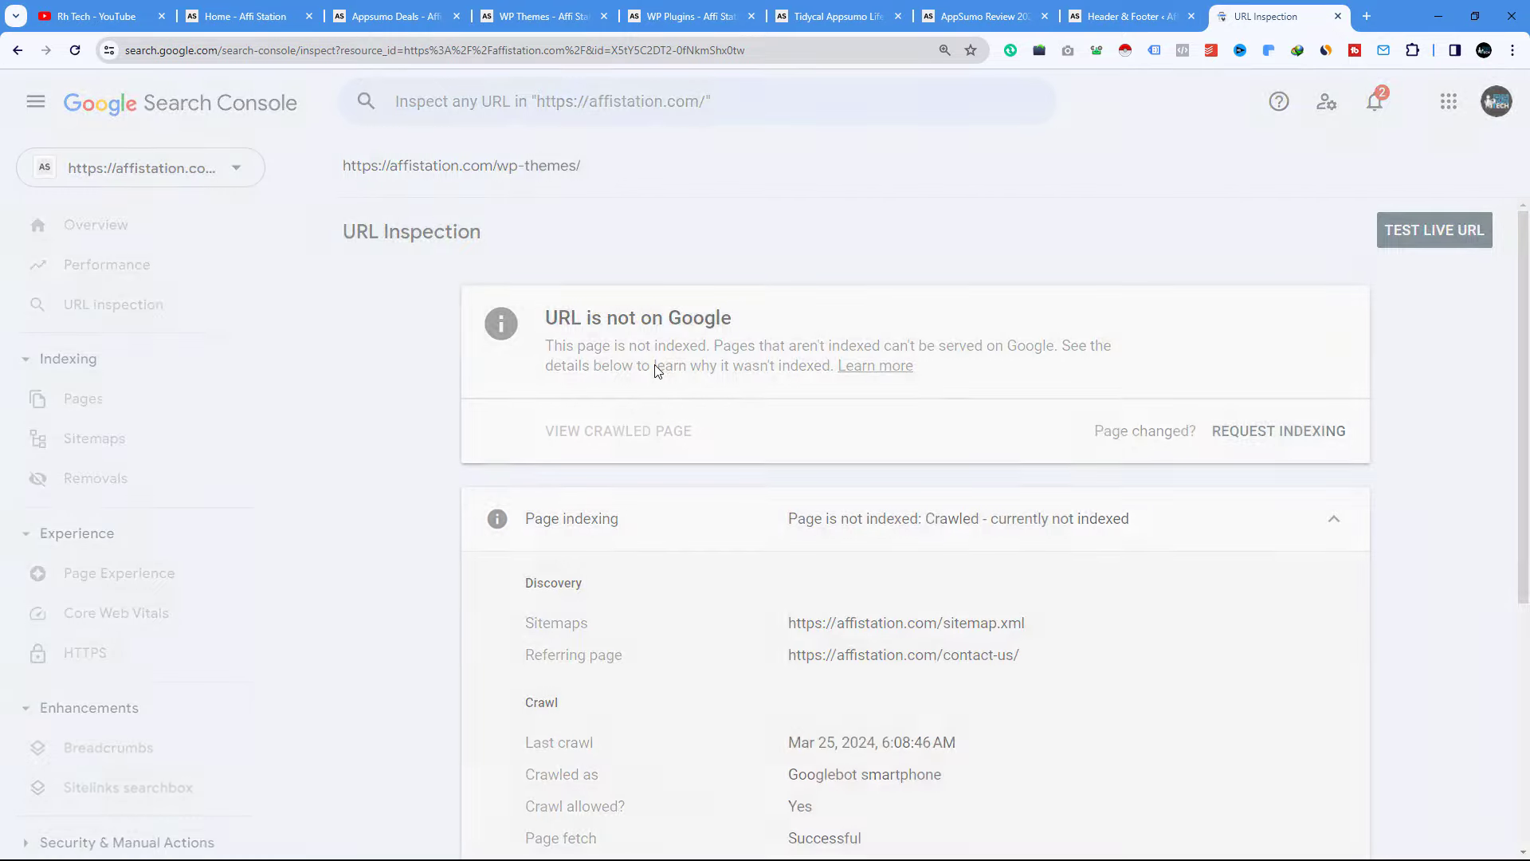
pyautogui.scroll(-4, 906, 658)
pyautogui.scroll(4, 892, 625)
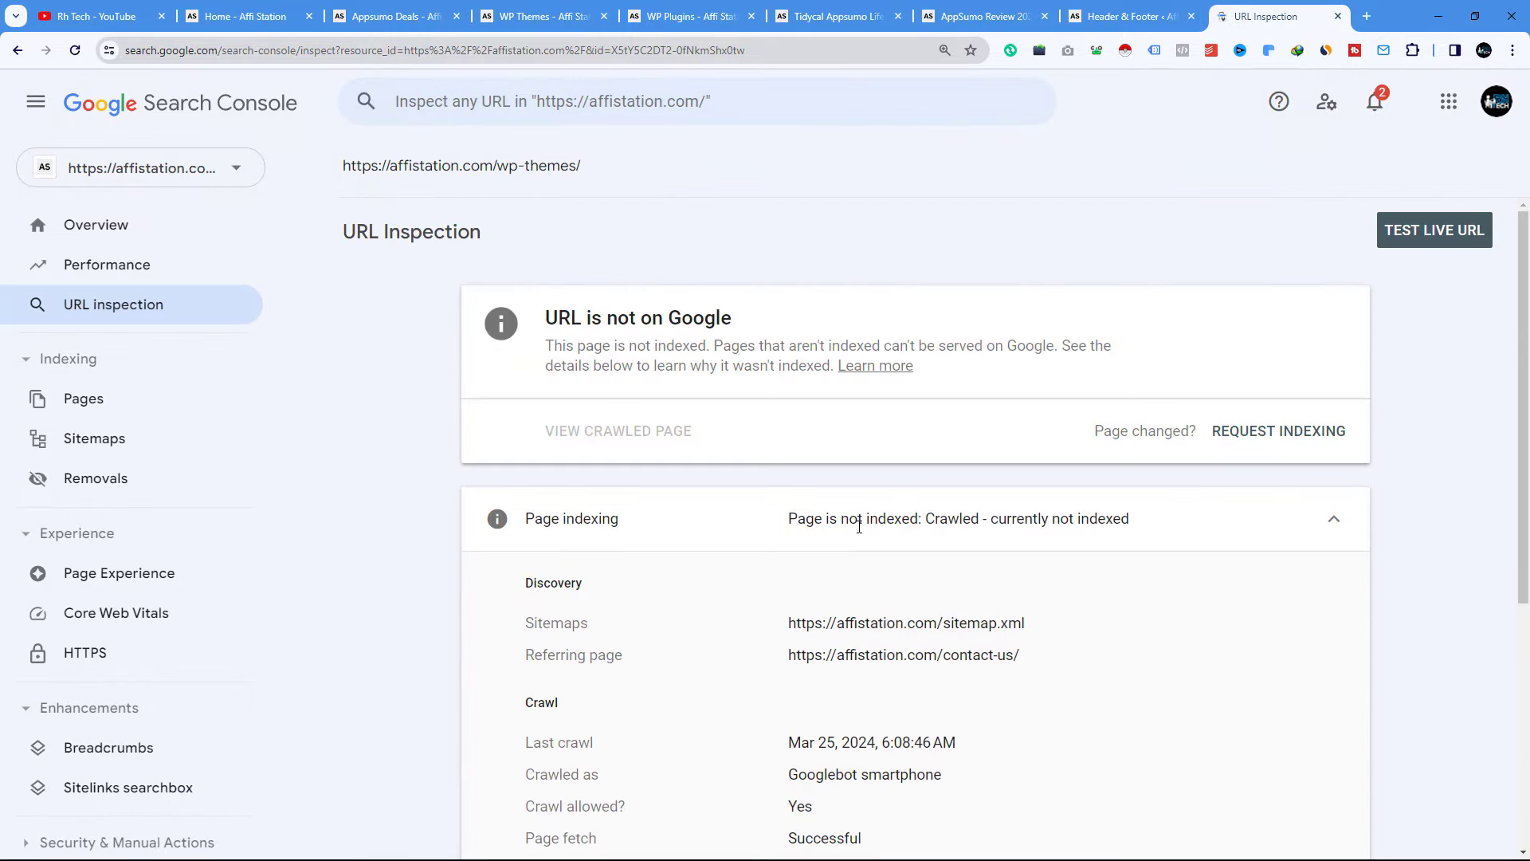
pyautogui.click(493, 101)
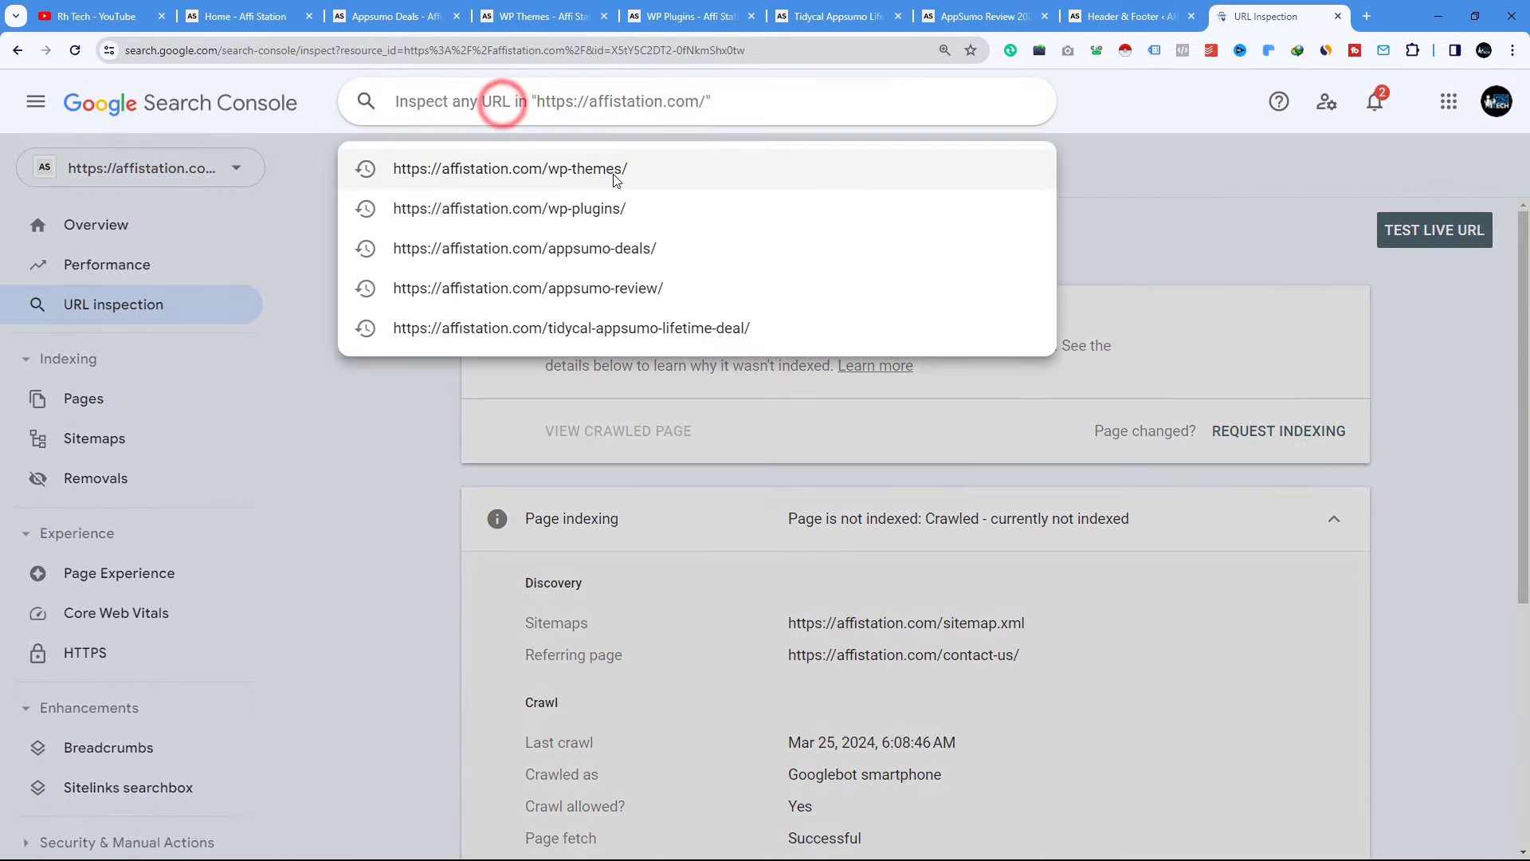
pyautogui.click(583, 210)
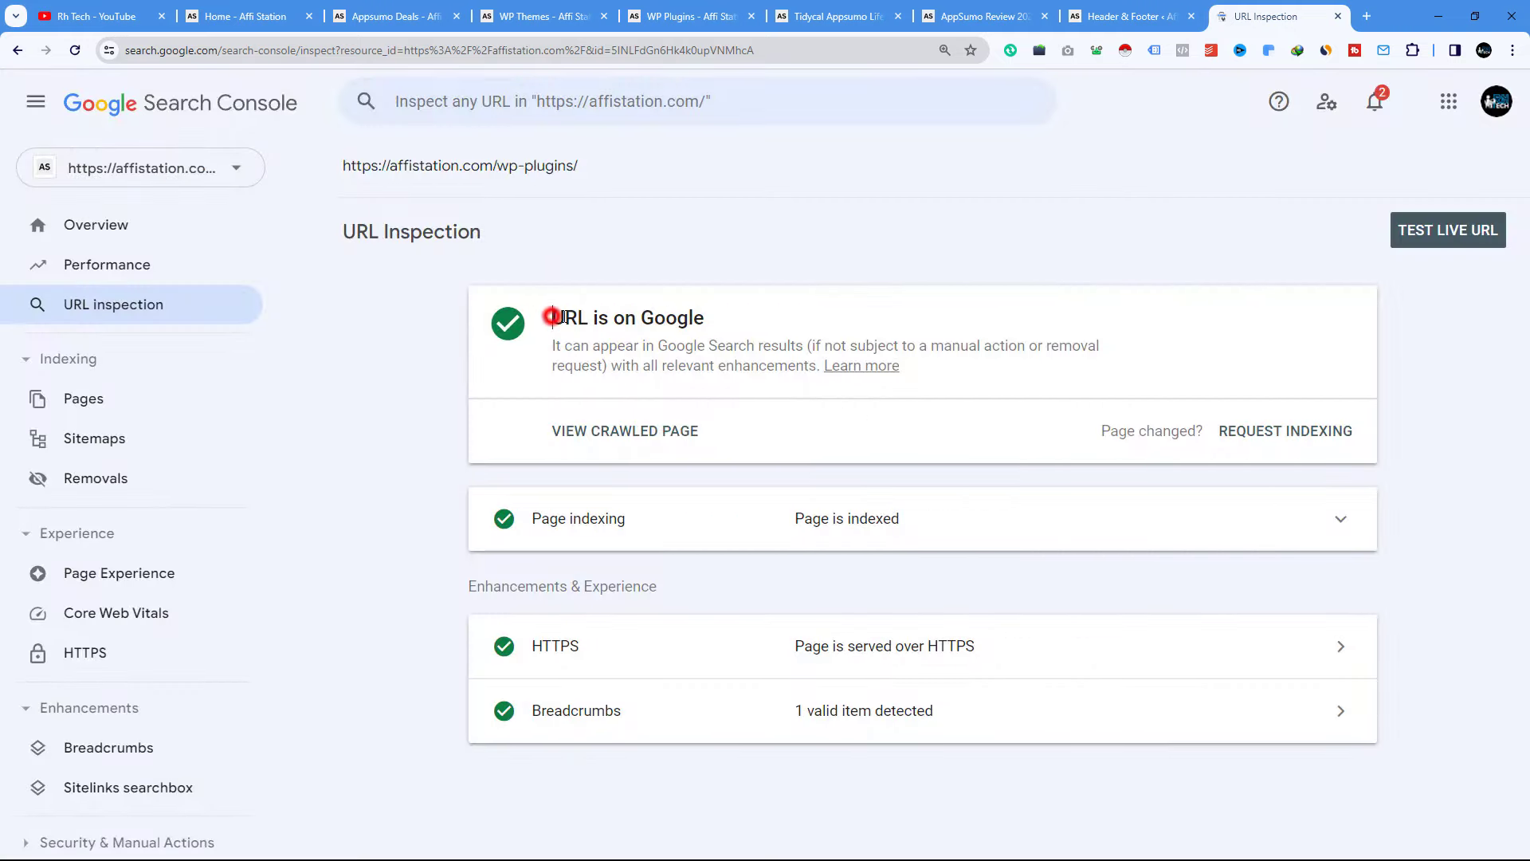
pyautogui.moveTo(553, 318); pyautogui.dragTo(720, 323)
pyautogui.click(635, 104)
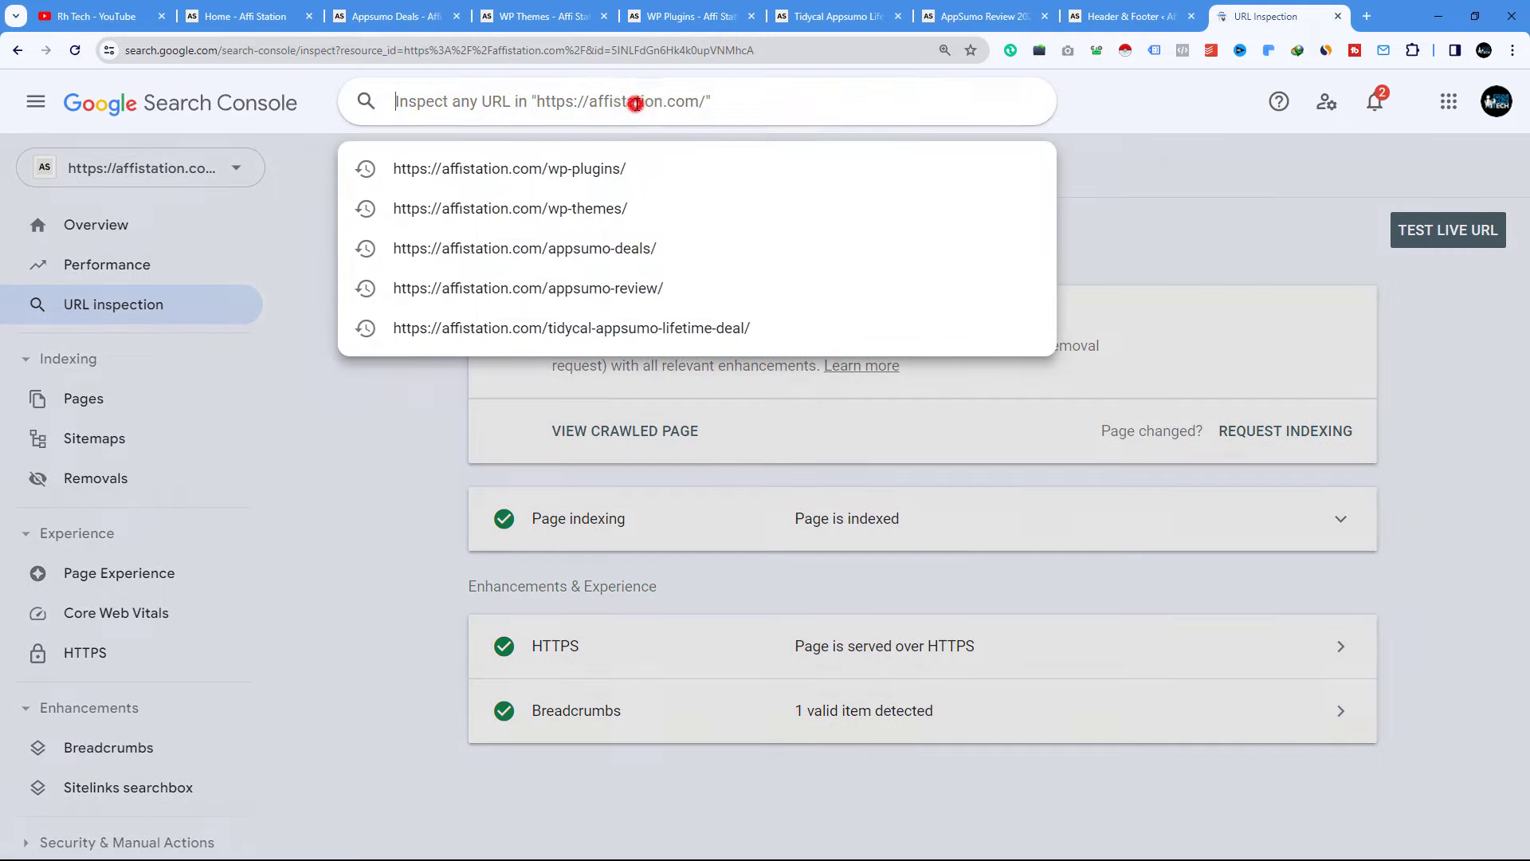
pyautogui.click(610, 208)
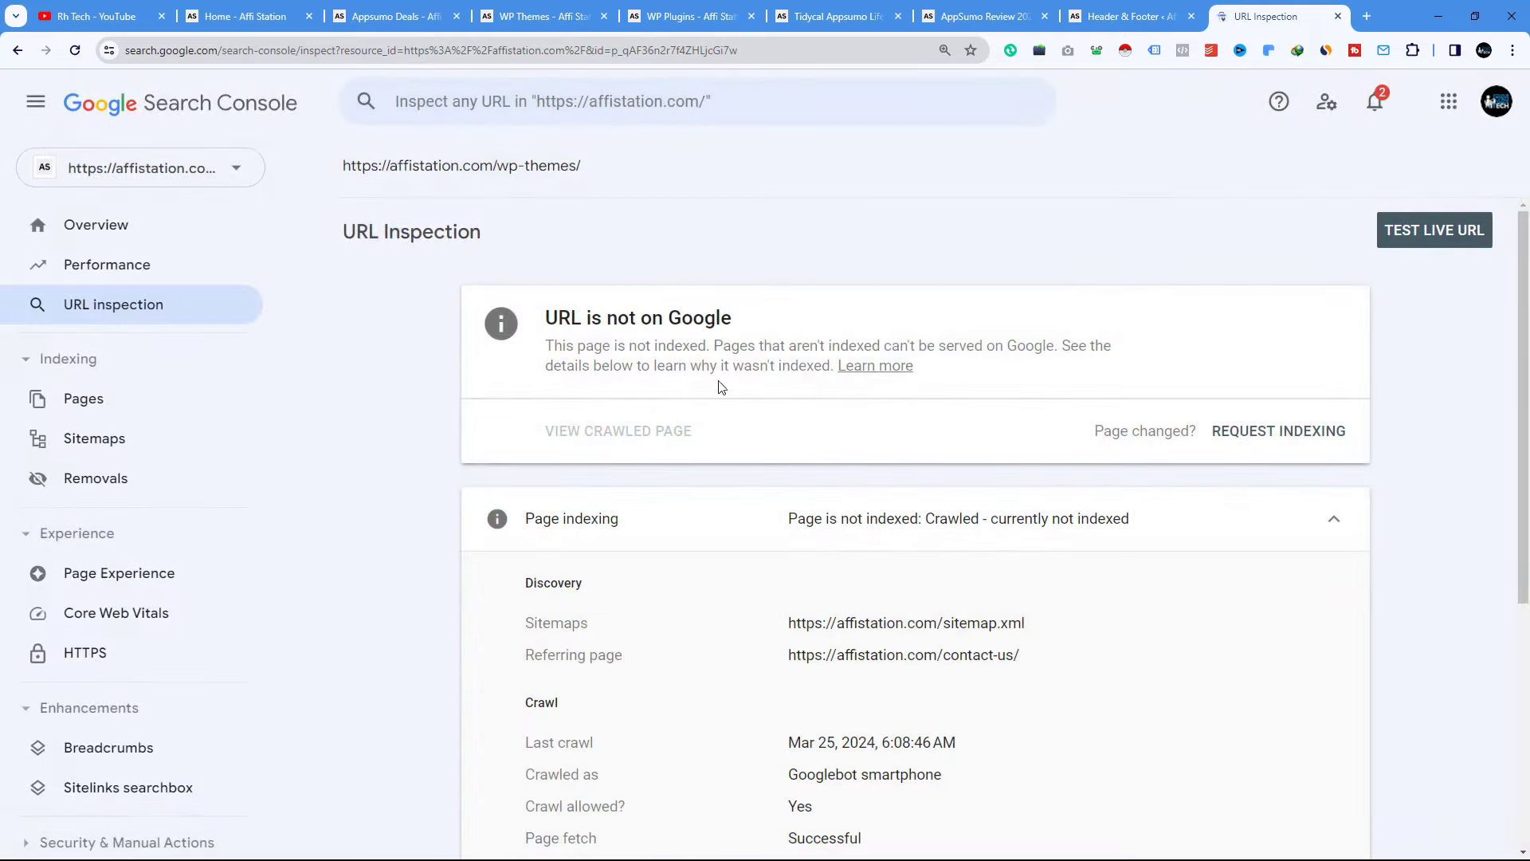
pyautogui.moveTo(563, 311); pyautogui.dragTo(779, 321)
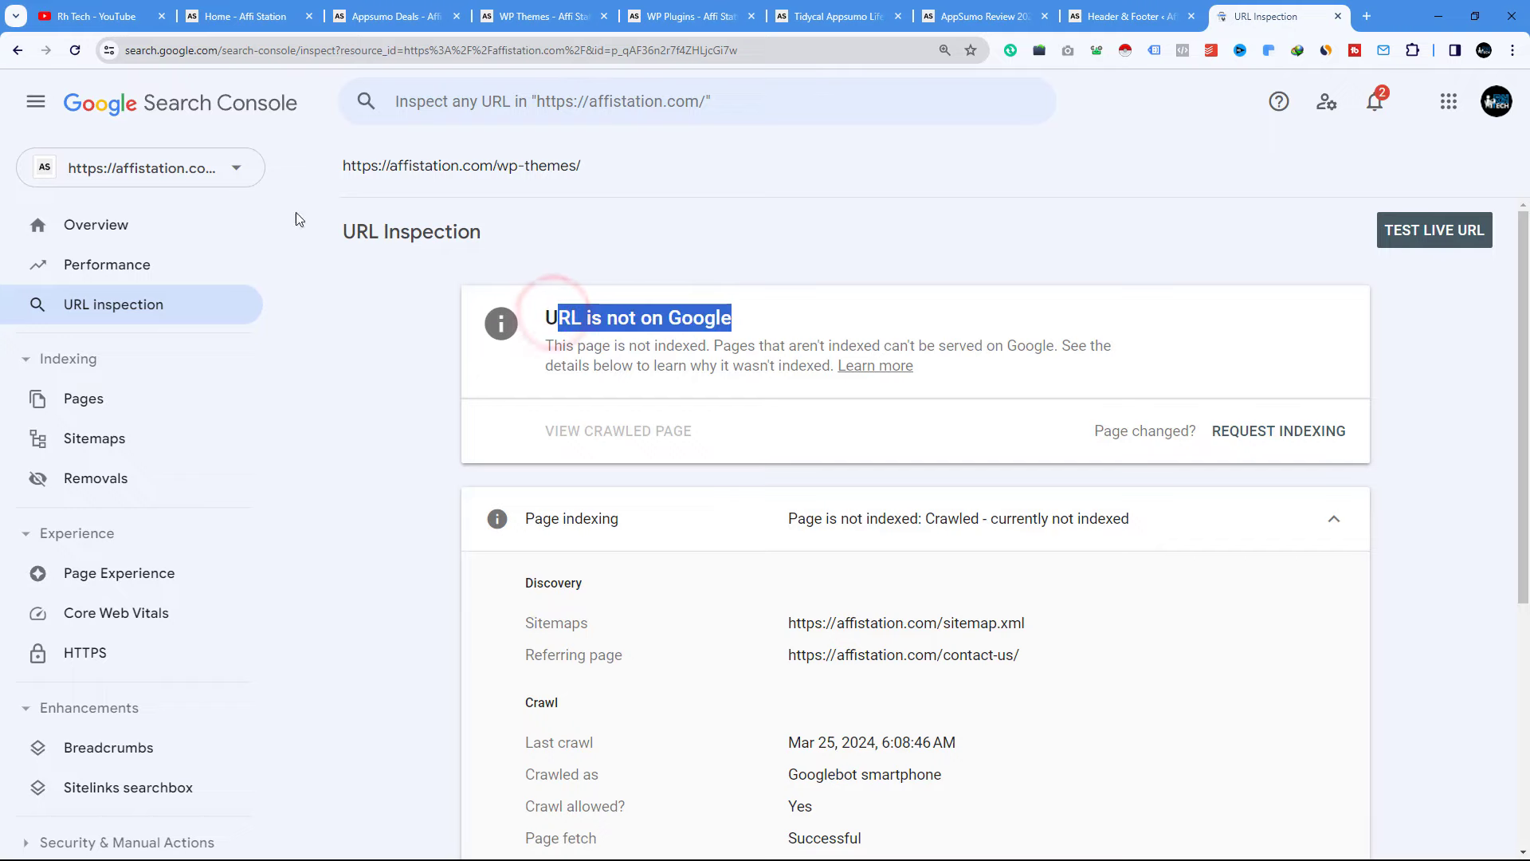
# Look over the open YouTube channel, the Affi Station home page, its category pages and its two blog posts
pyautogui.click(104, 22)
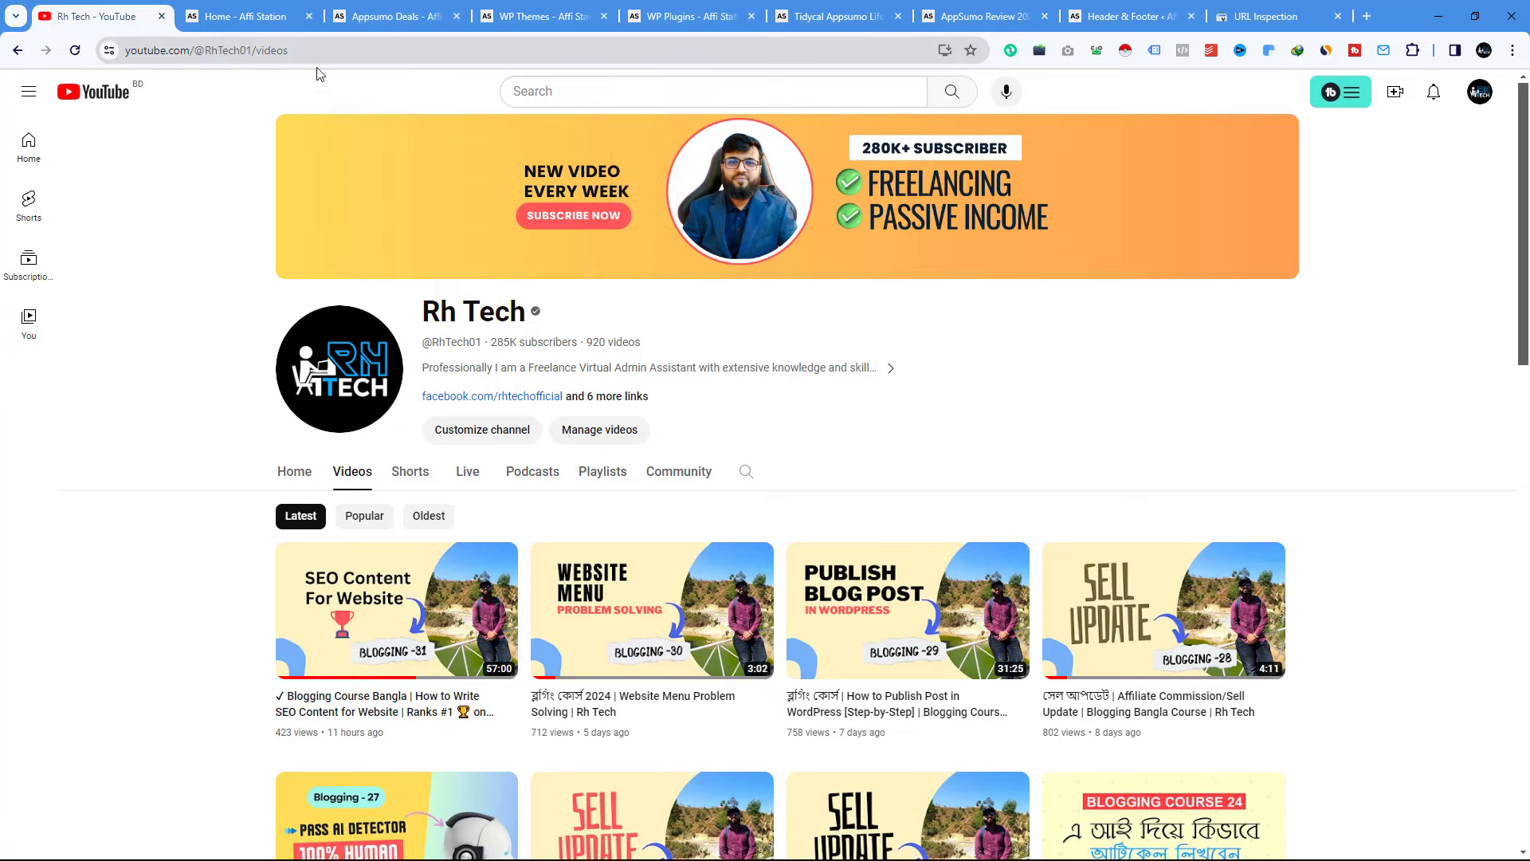
pyautogui.click(367, 15)
pyautogui.click(522, 15)
pyautogui.click(408, 14)
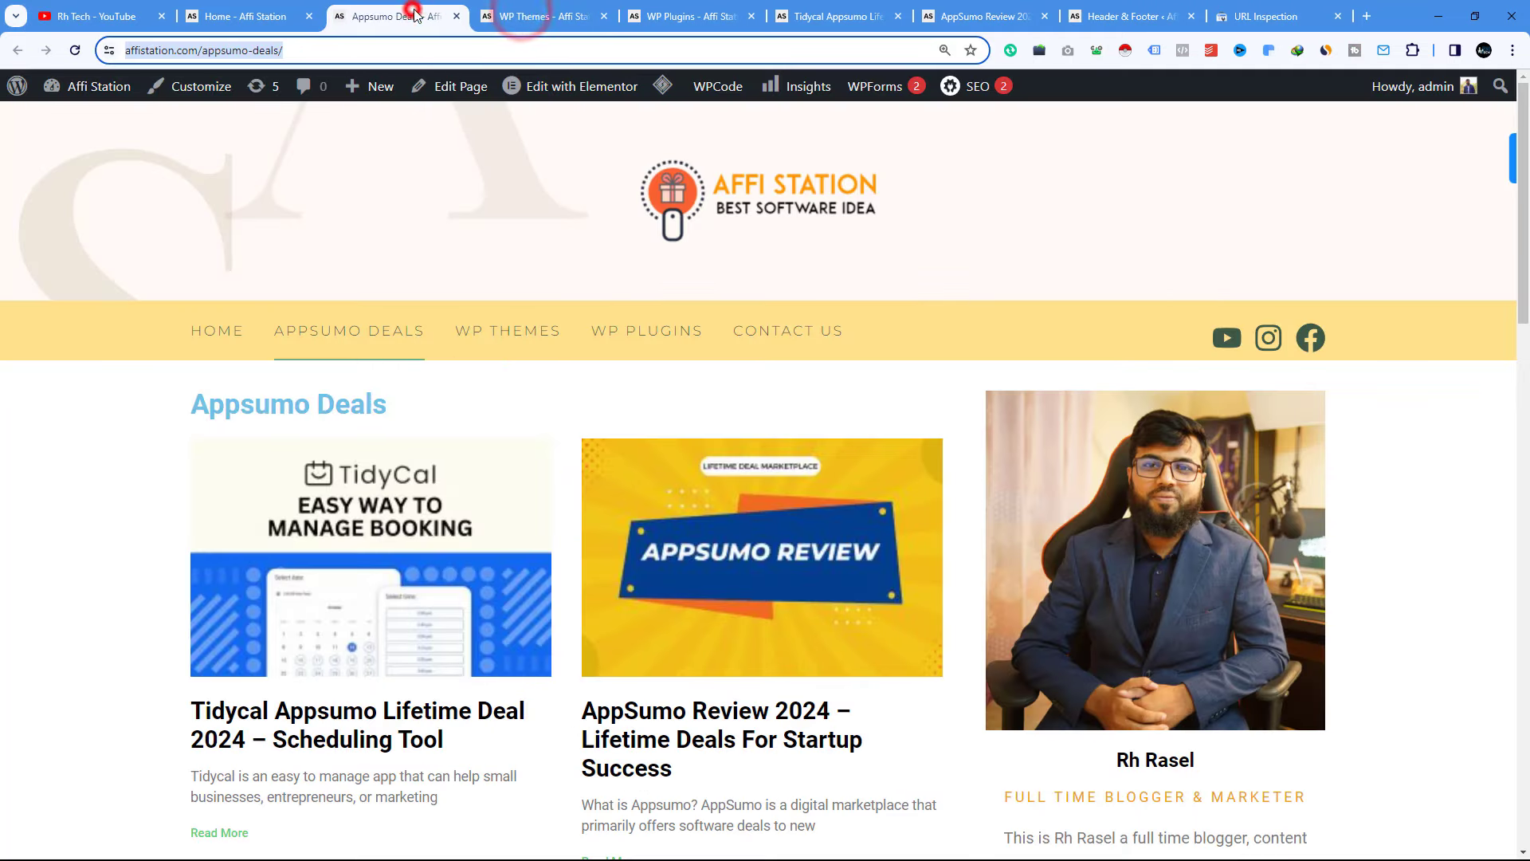
pyautogui.click(534, 13)
pyautogui.click(791, 10)
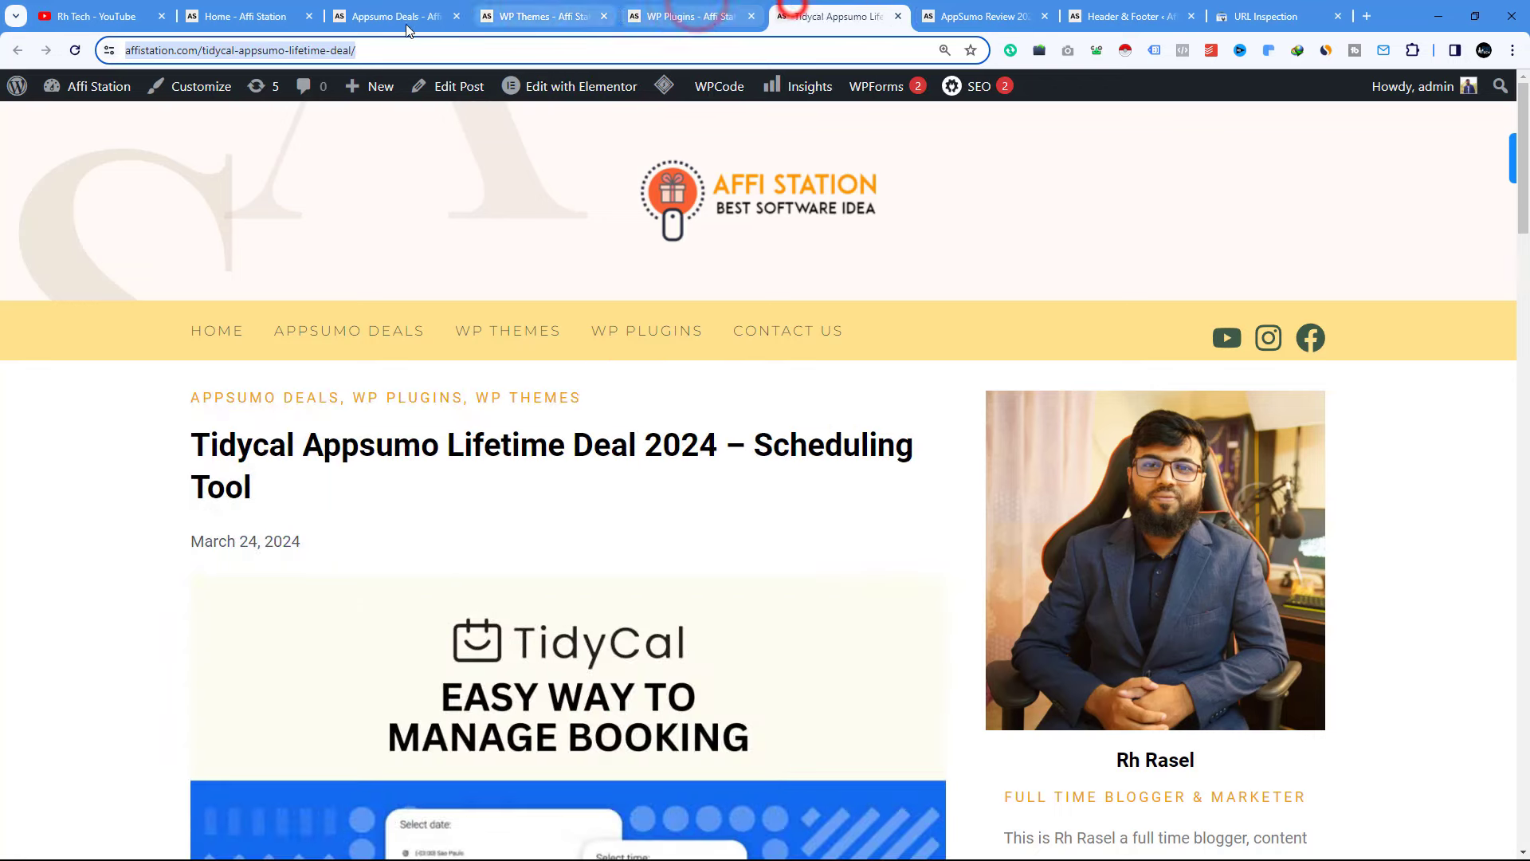
pyautogui.click(250, 14)
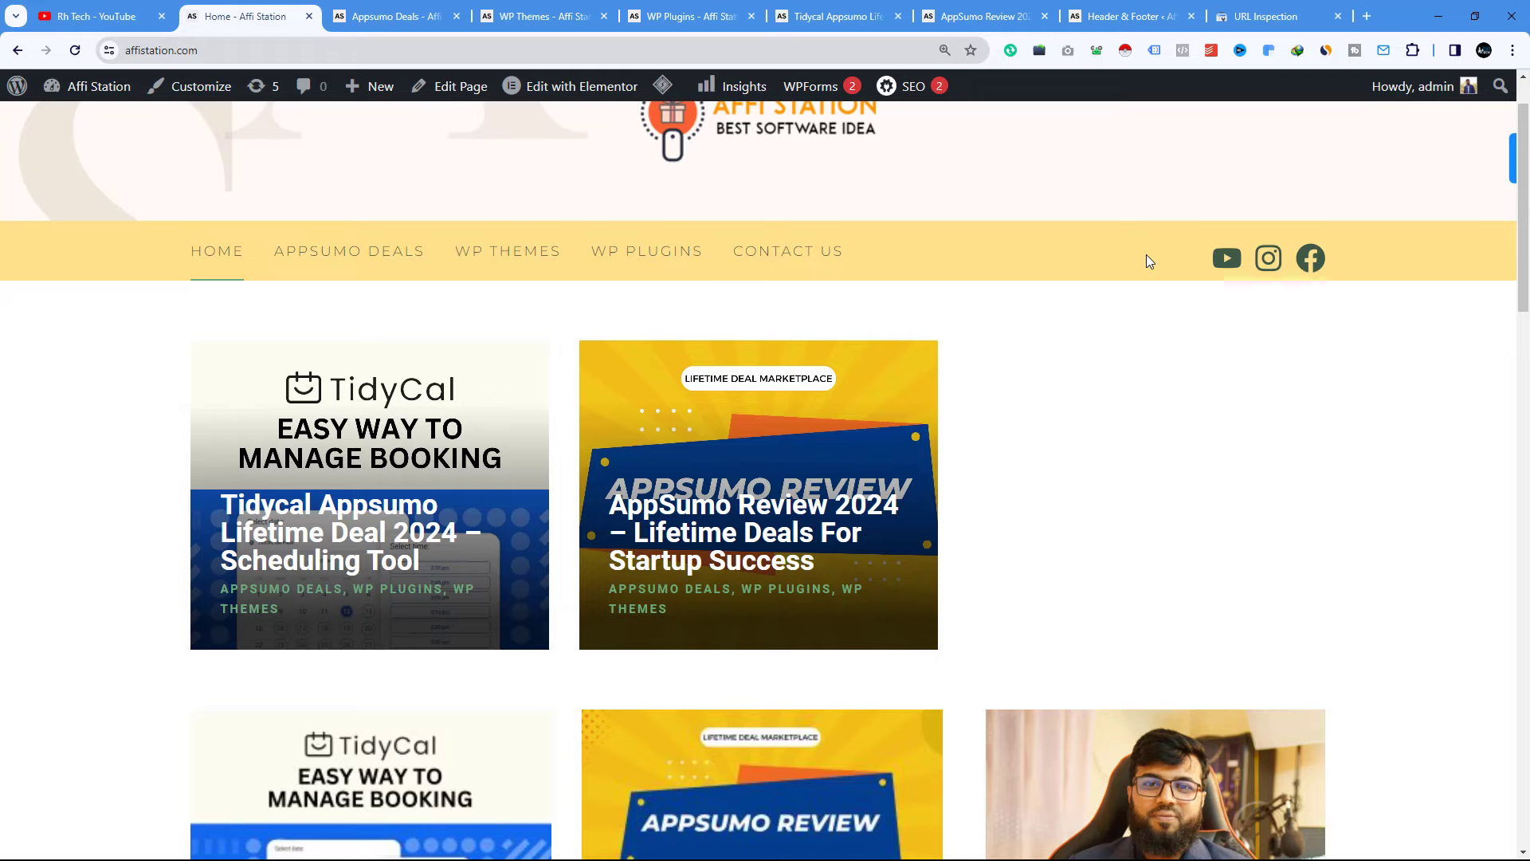
pyautogui.scroll(-5, 1156, 454)
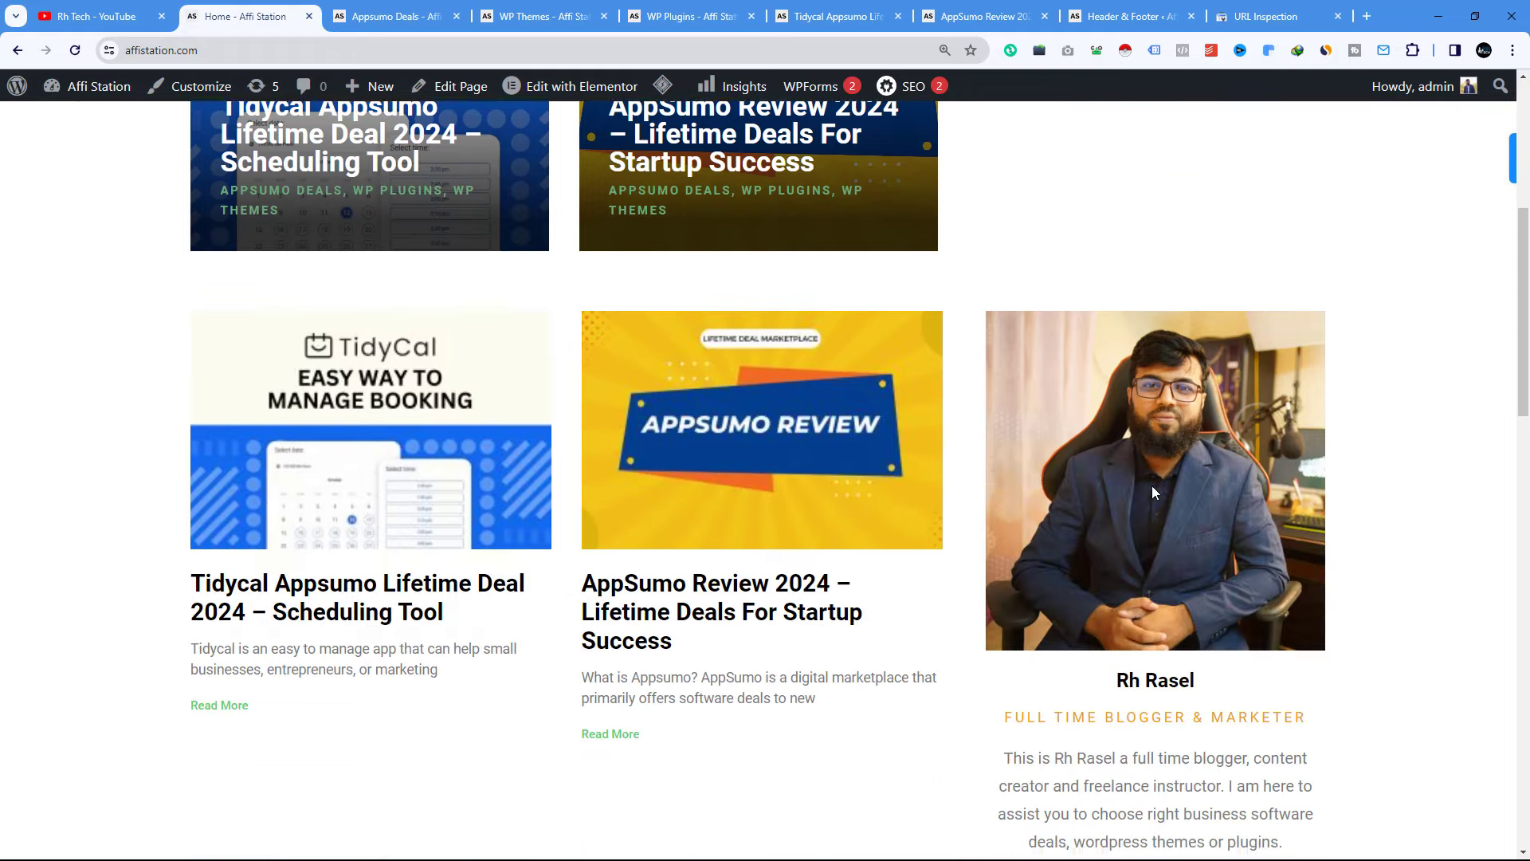
pyautogui.scroll(6, 1151, 487)
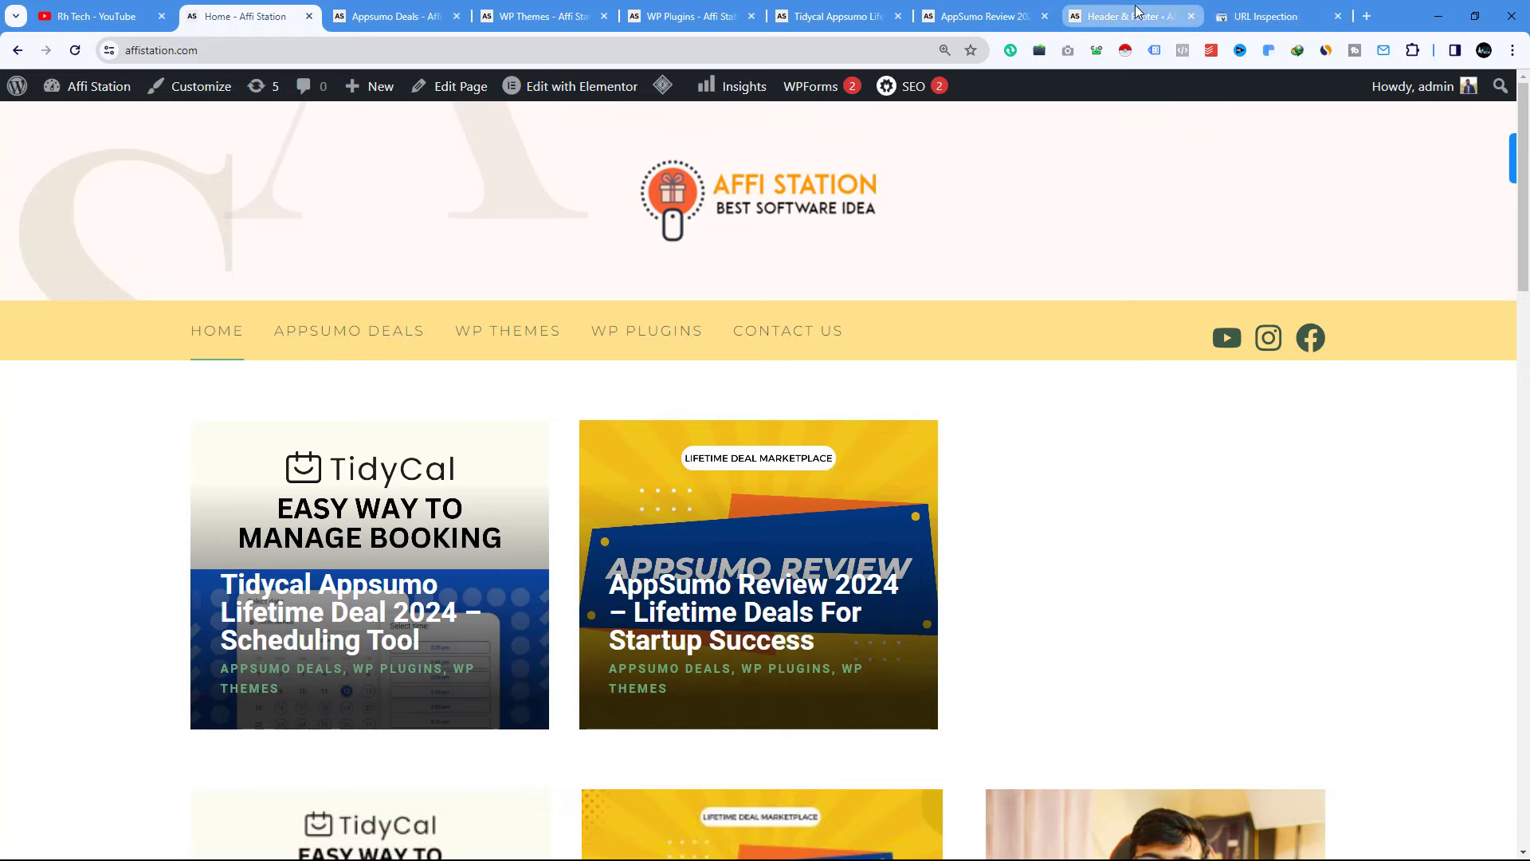
pyautogui.click(984, 16)
pyautogui.click(881, 16)
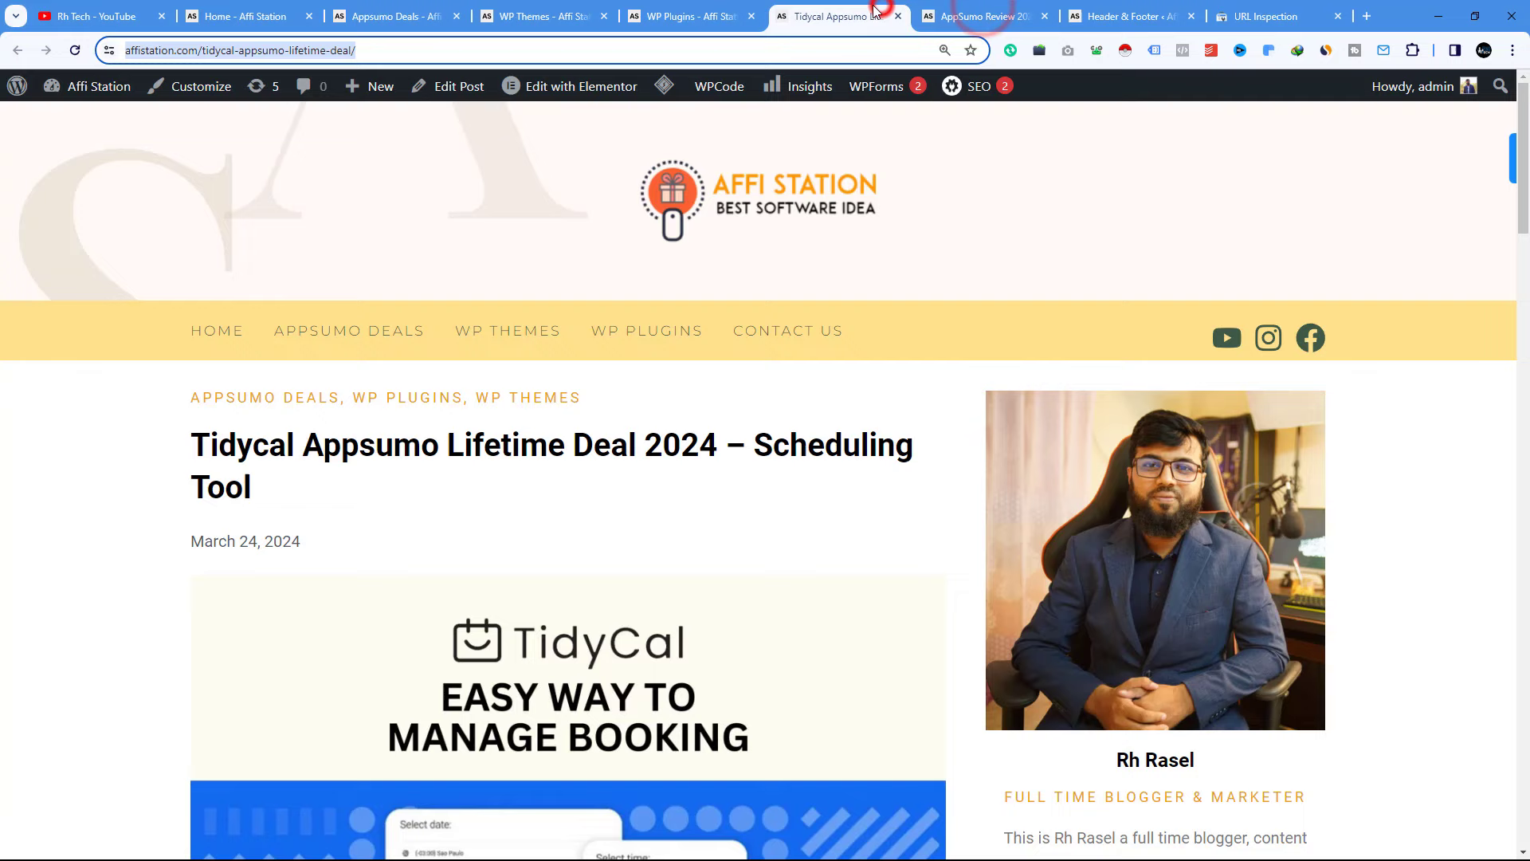
# Rerun the WP Themes page's URL inspection, check its Google status, and switch to the Rh Tech YouTube channel
pyautogui.click(1317, 9)
pyautogui.click(552, 96)
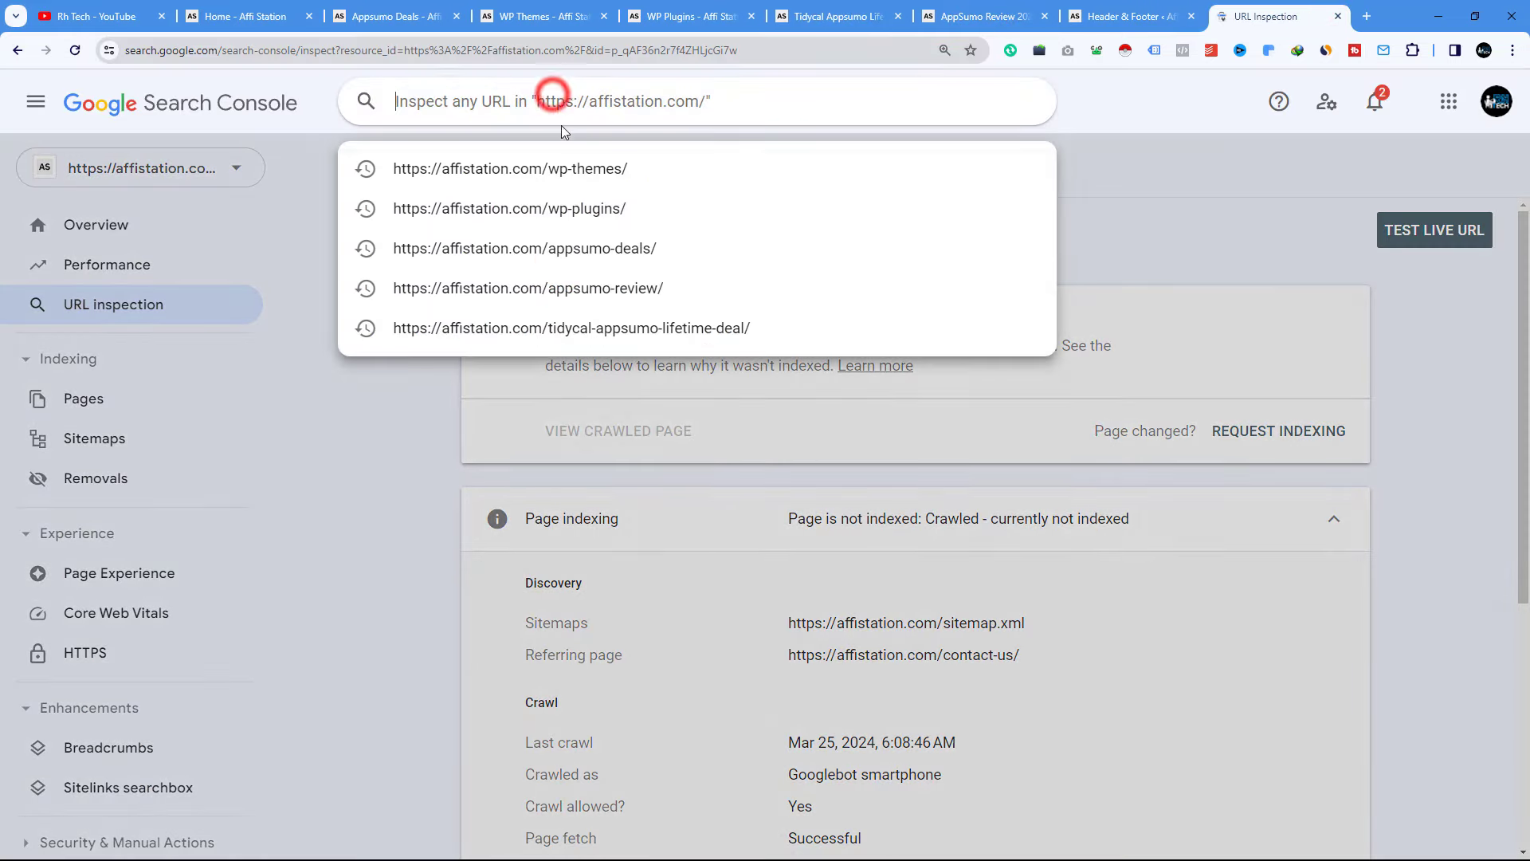
pyautogui.click(571, 168)
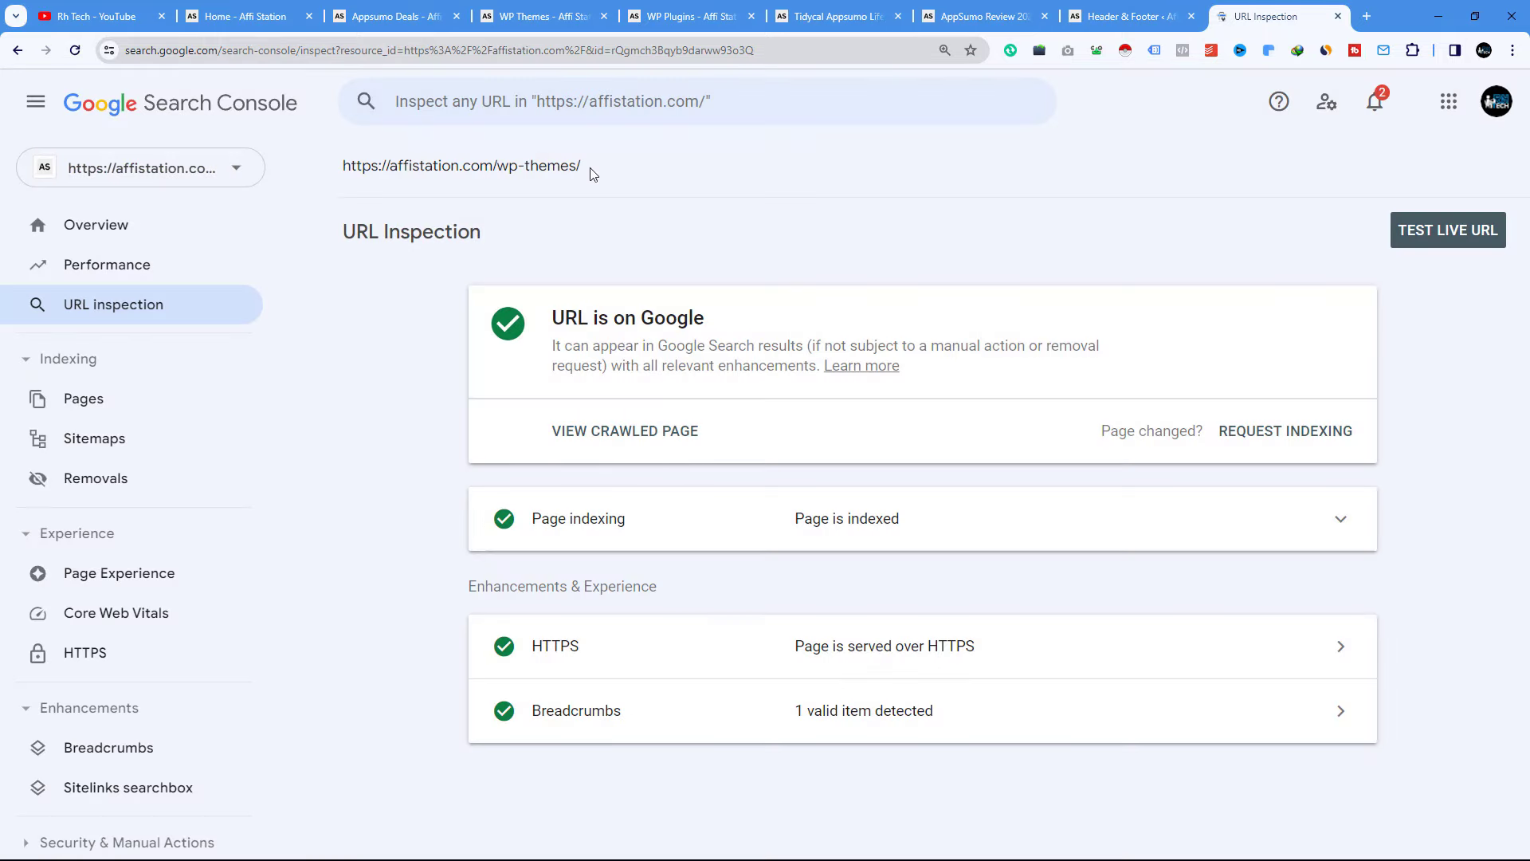
pyautogui.click(713, 323)
pyautogui.tripleClick(713, 323)
pyautogui.click(72, 11)
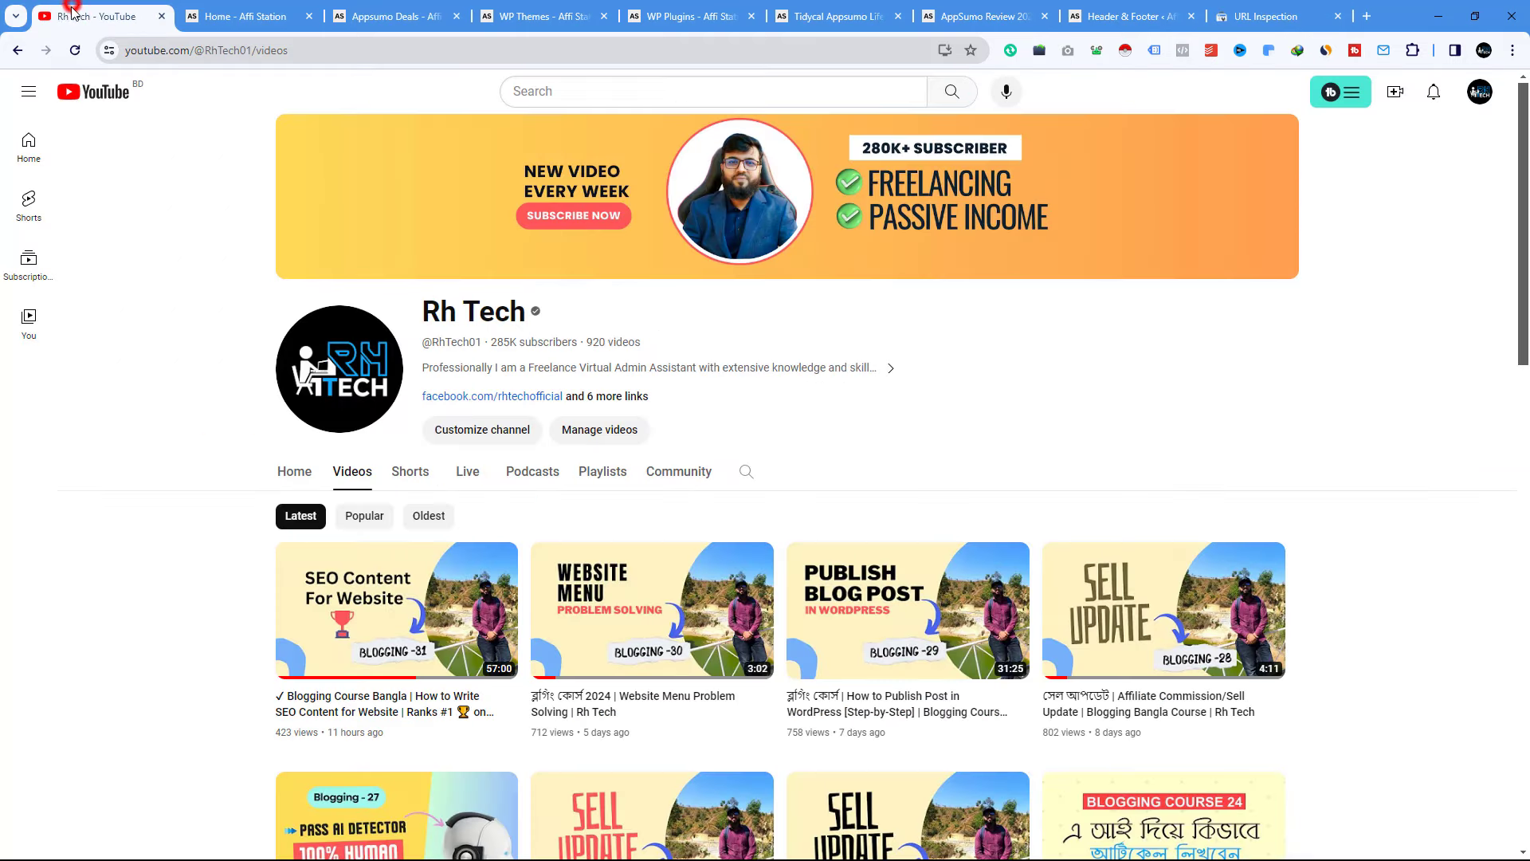